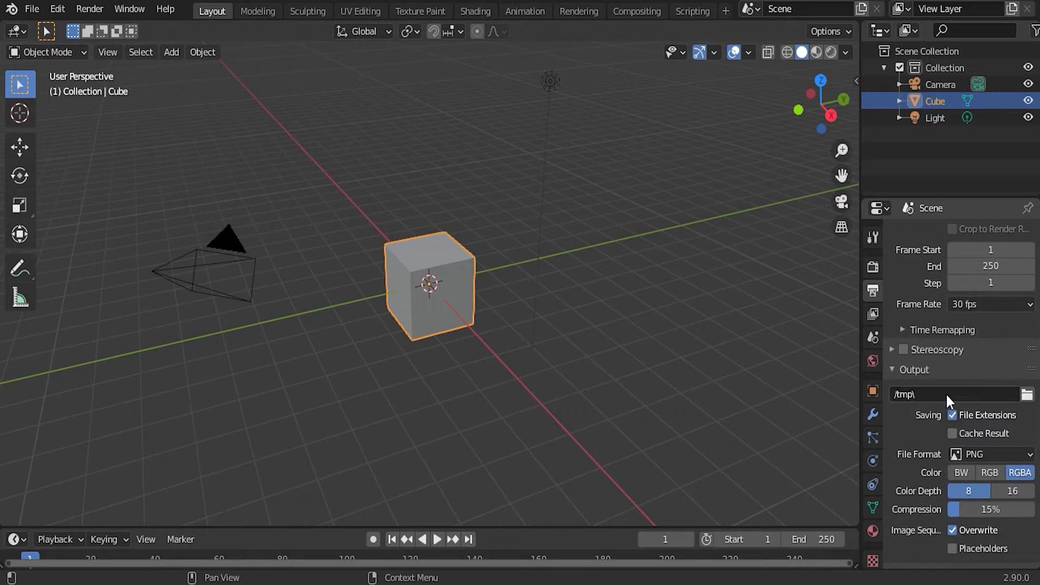
- Review the scene's output settings and the Eevee render settings
{"action": "scroll", "coordinate": [944, 393], "scroll_direction": "down", "scroll_amount": 2}
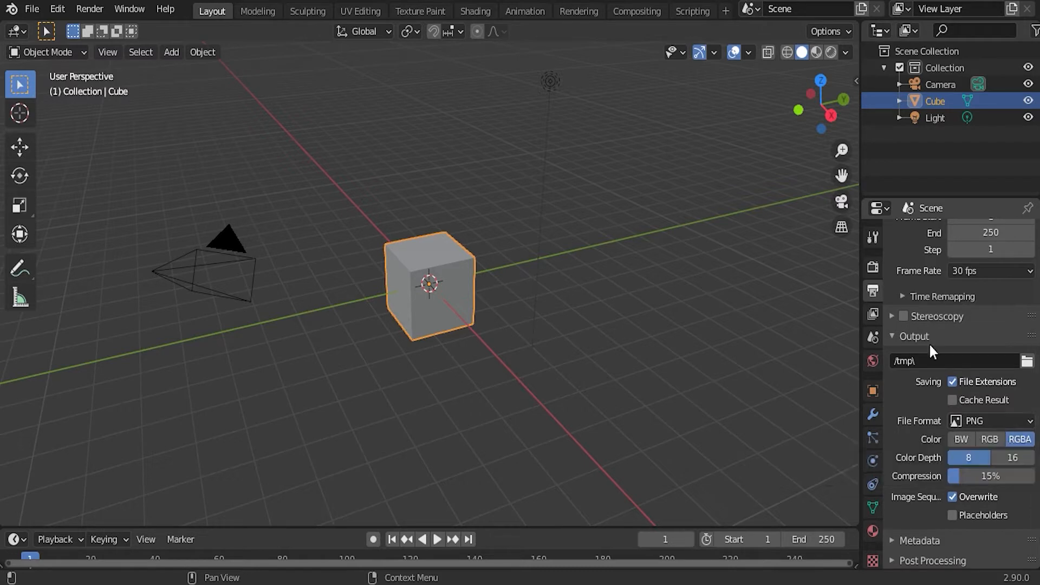
{"action": "left_click", "coordinate": [874, 267]}
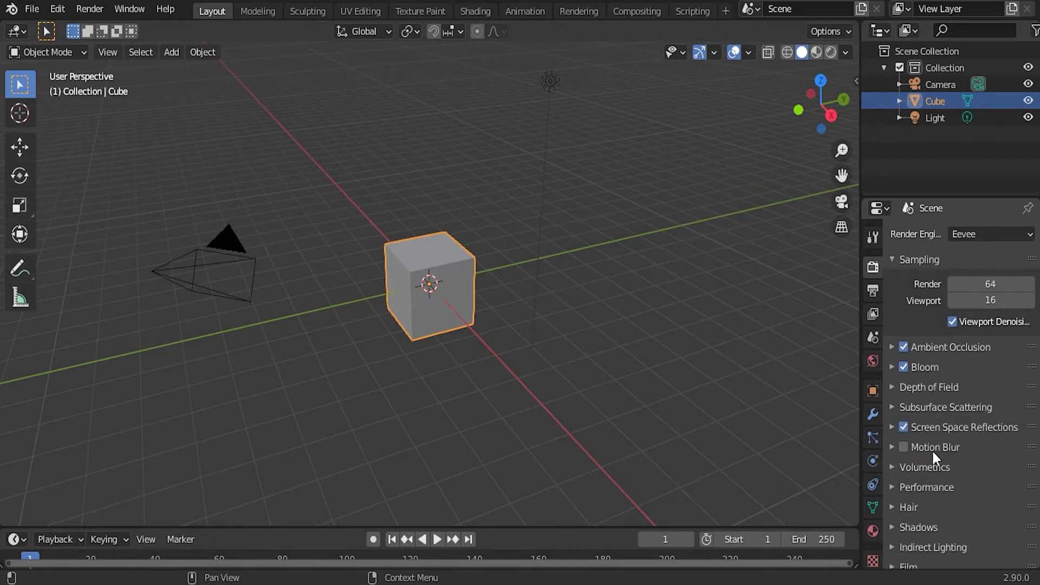
- Delete the light and move the cube about 45.7 m along the positive Y axis
{"action": "left_click", "coordinate": [549, 81]}
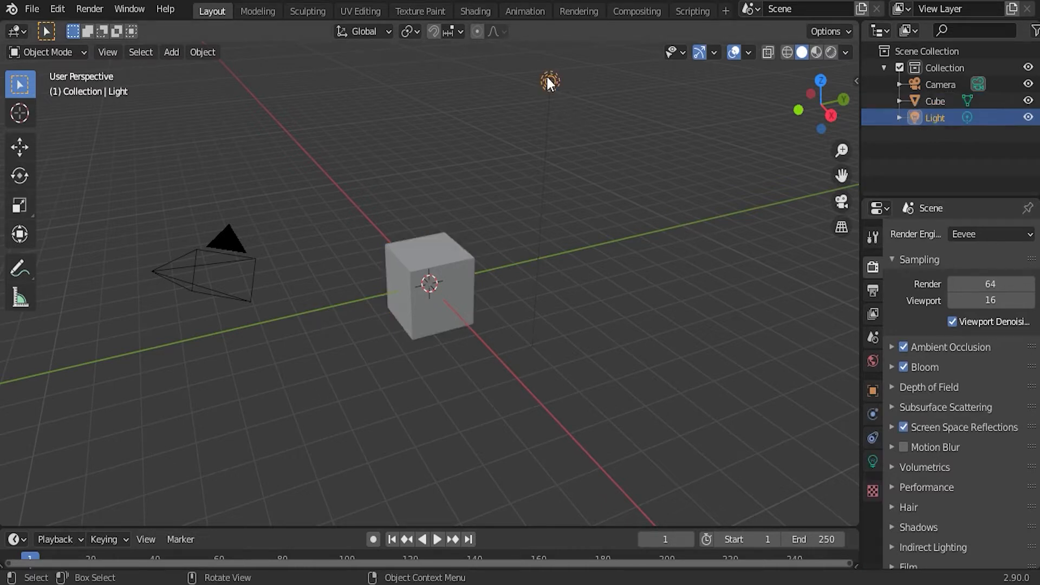
{"action": "key", "text": "Delete"}
{"action": "left_click", "coordinate": [464, 275]}
{"action": "scroll", "coordinate": [477, 277], "scroll_direction": "down", "scroll_amount": 5}
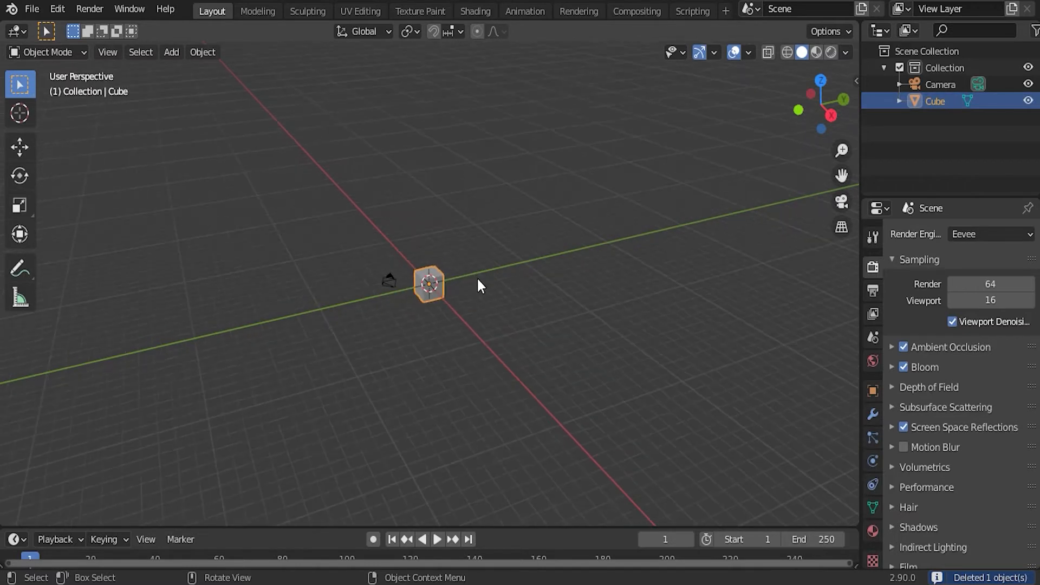
{"action": "key", "text": "g"}
{"action": "key", "text": "y"}
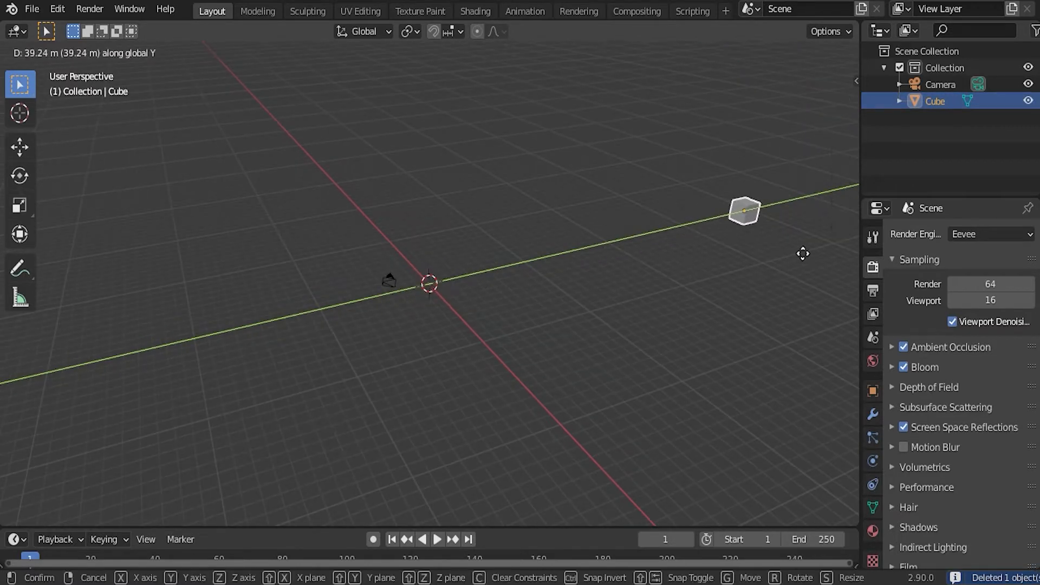
{"action": "left_click", "coordinate": [843, 245]}
{"action": "scroll", "coordinate": [666, 246], "scroll_direction": "down", "scroll_amount": 1}
{"action": "scroll", "coordinate": [460, 297], "scroll_direction": "up", "scroll_amount": 7}
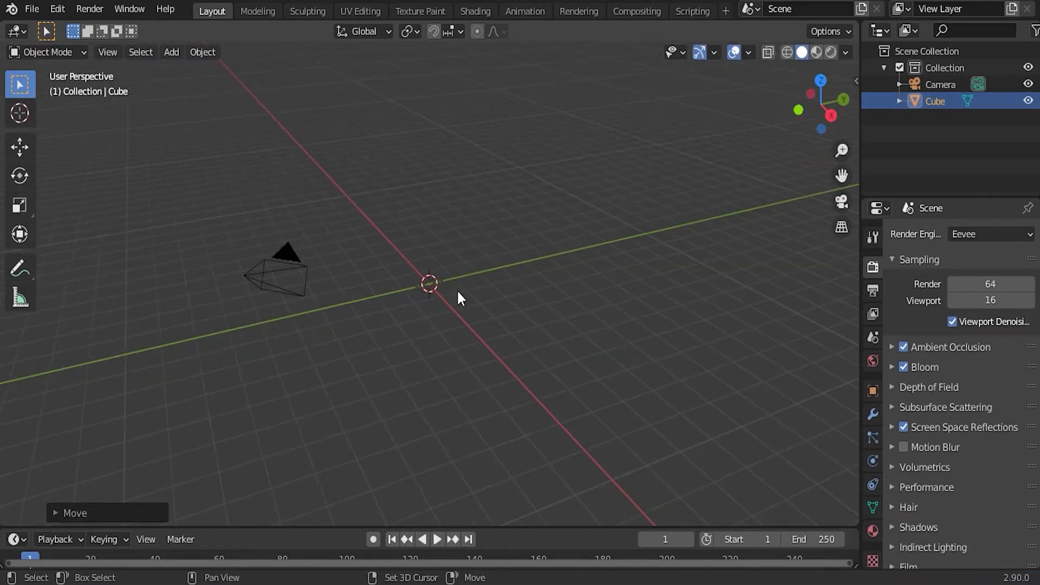
- Add a plane mesh at the origin and scale its geometry by 50 in Edit Mode
{"action": "key", "text": "shift+a"}
{"action": "mouse_move", "coordinate": [455, 246]}
{"action": "left_click", "coordinate": [539, 242]}
{"action": "key", "text": "Tab"}
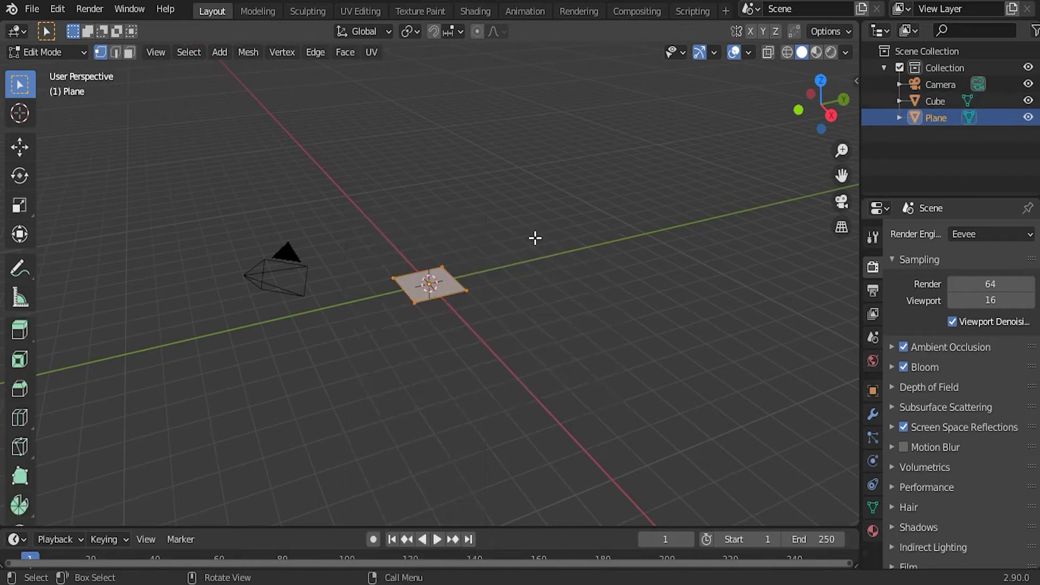
{"action": "key", "text": "s"}
{"action": "key", "text": "5"}
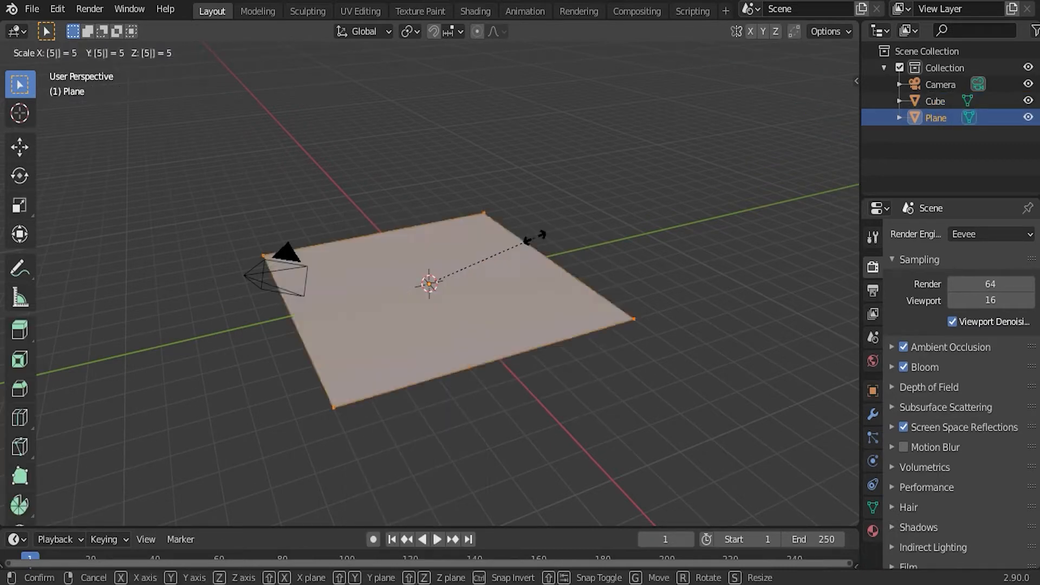
{"action": "key", "text": "0"}
{"action": "key", "text": "Return"}
- Subdivide the plane with 80 cuts and return to Object Mode
{"action": "right_click", "coordinate": [535, 238]}
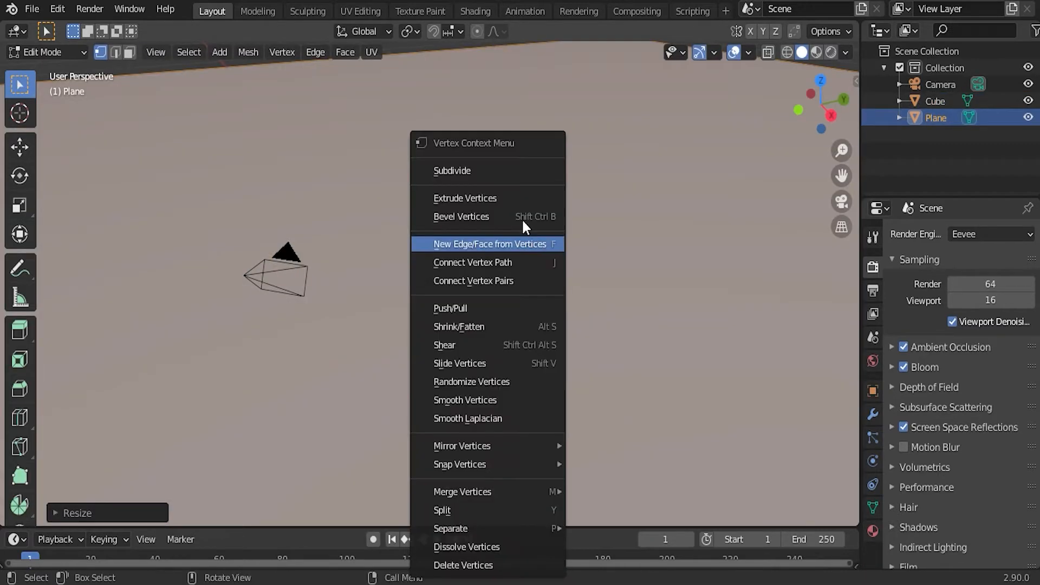
{"action": "left_click", "coordinate": [505, 168]}
{"action": "left_click", "coordinate": [148, 506]}
{"action": "left_click", "coordinate": [220, 399]}
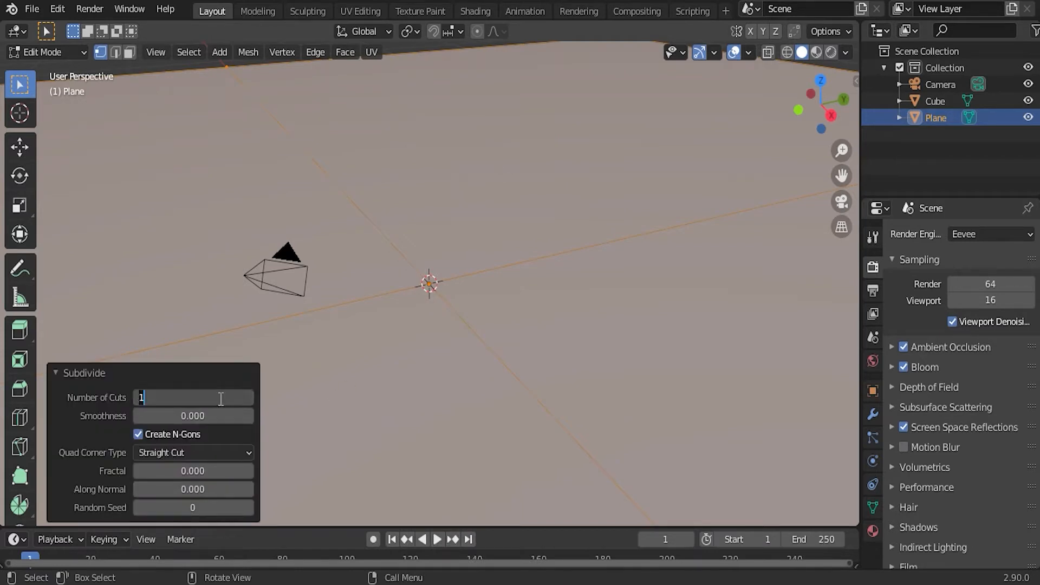
{"action": "type", "text": "80"}
{"action": "key", "text": "Return"}
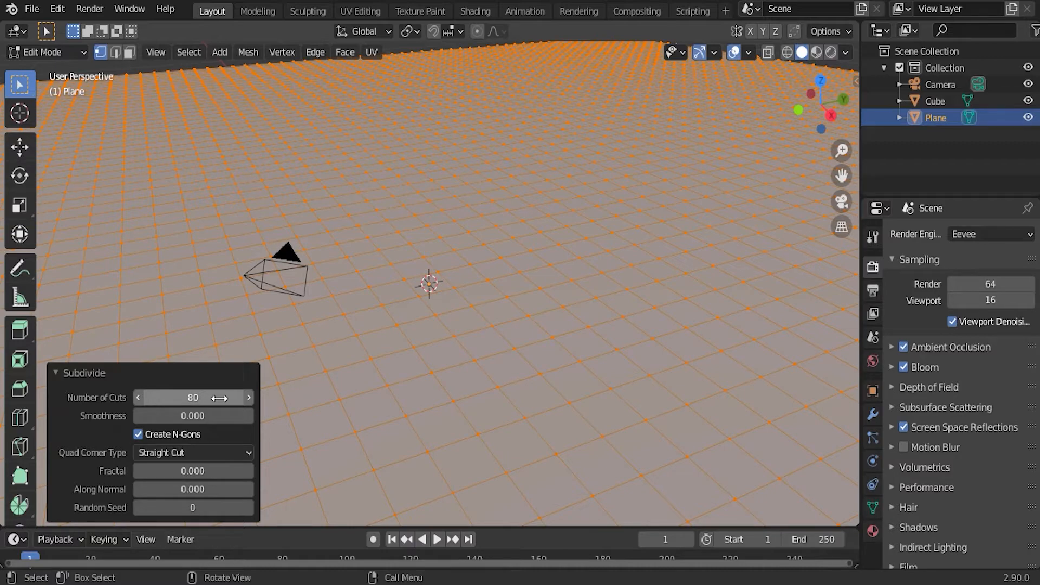
{"action": "key", "text": "Tab"}
- Add a circle mesh with 50 vertices and fill it with a face in Edit Mode
{"action": "key", "text": "shift+a"}
{"action": "mouse_move", "coordinate": [463, 239]}
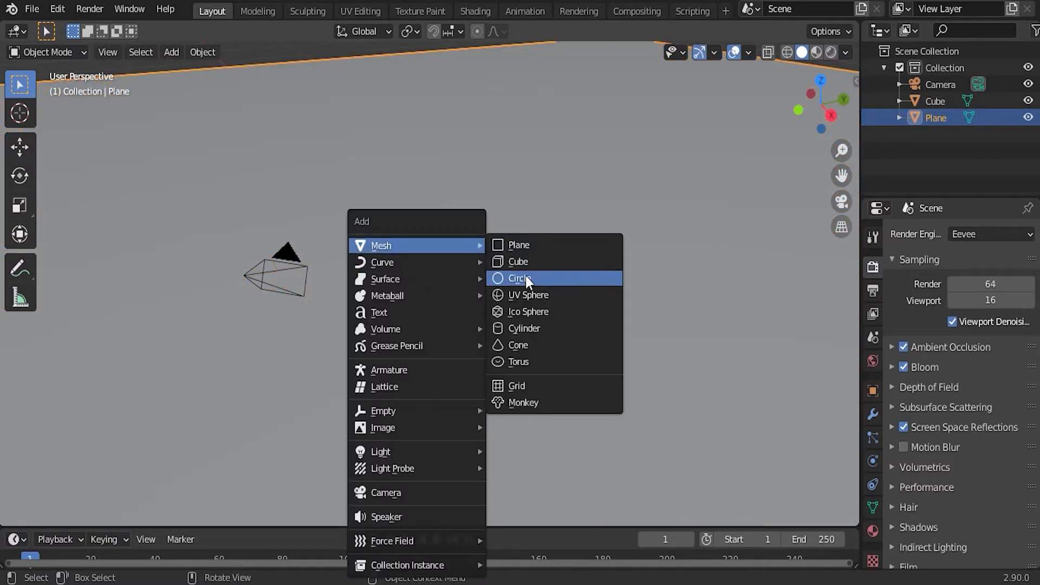
{"action": "left_click", "coordinate": [525, 273]}
{"action": "left_click", "coordinate": [210, 329]}
{"action": "type", "text": "50"}
{"action": "key", "text": "Return"}
{"action": "right_click", "coordinate": [527, 264]}
{"action": "key", "text": "Tab"}
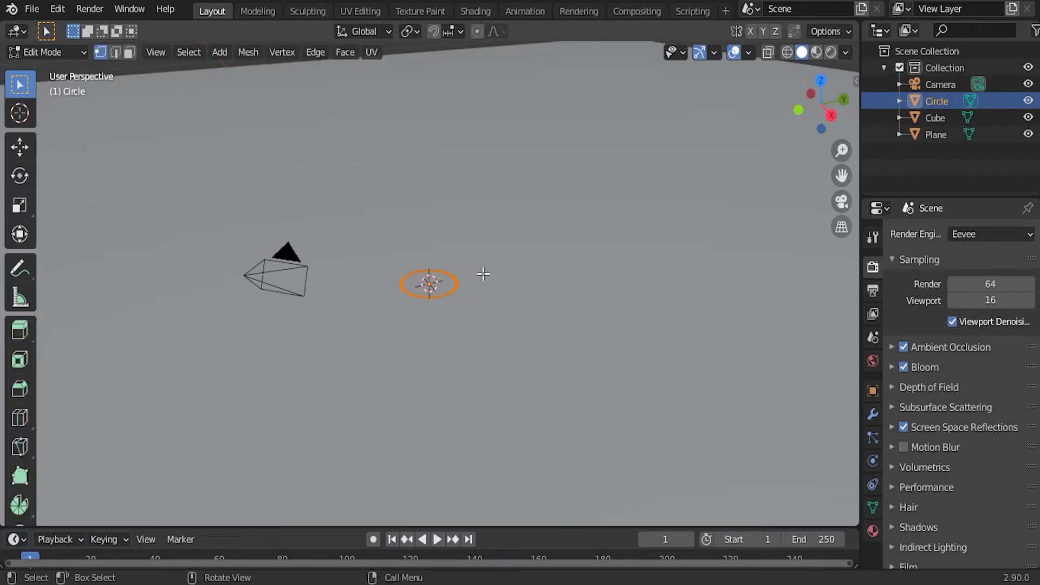
{"action": "key", "text": "Tab"}
- Rotate the circle 90° about X and move it about 56.6 m along Y, beyond the cube
{"action": "type", "text": "rx90"}
{"action": "key", "text": "Return"}
{"action": "scroll", "coordinate": [544, 253], "scroll_direction": "down", "scroll_amount": 10}
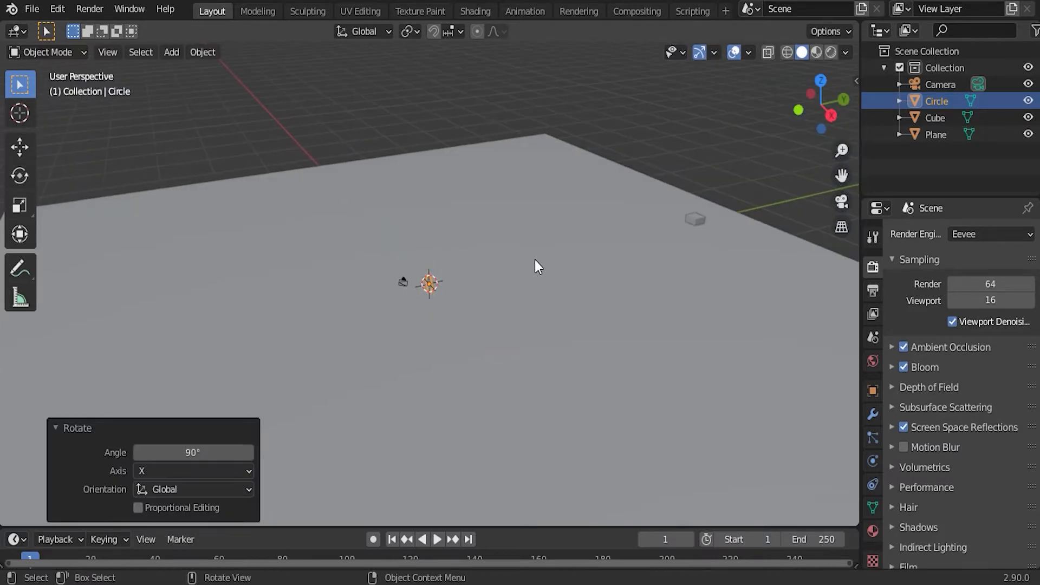
{"action": "key", "text": "g"}
{"action": "key", "text": "y"}
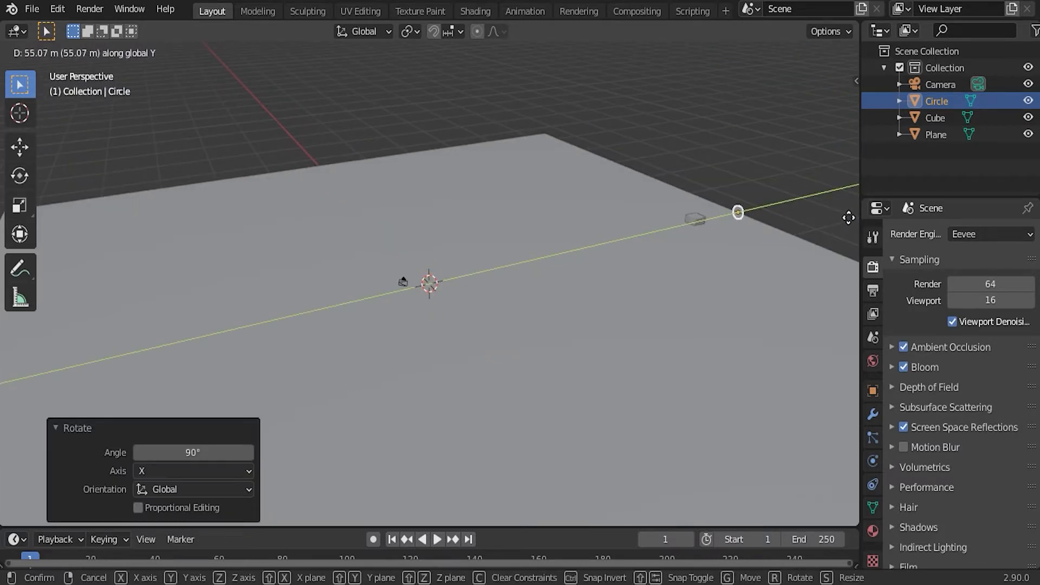
{"action": "left_click", "coordinate": [850, 220]}
- Scale the circle by 6 and set its Z location to 12 m
{"action": "middle_click_drag", "start_coordinate": [850, 220], "coordinate": [506, 274]}
{"action": "scroll", "coordinate": [507, 275], "scroll_direction": "up", "scroll_amount": 3}
{"action": "middle_click_drag", "start_coordinate": [679, 264], "coordinate": [669, 241]}
{"action": "type", "text": "s6"}
{"action": "key", "text": "Return"}
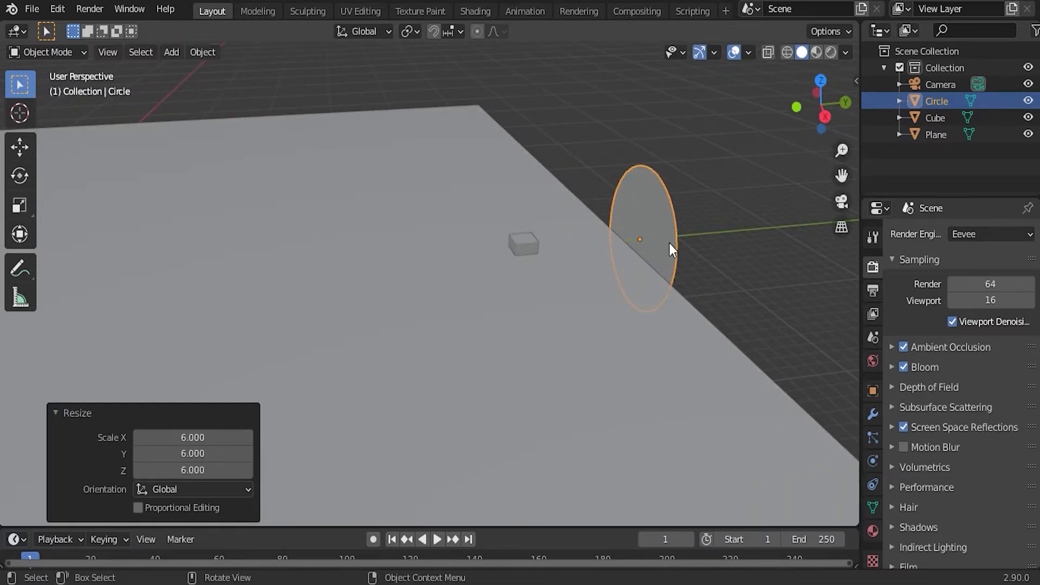
{"action": "left_click", "coordinate": [873, 390]}
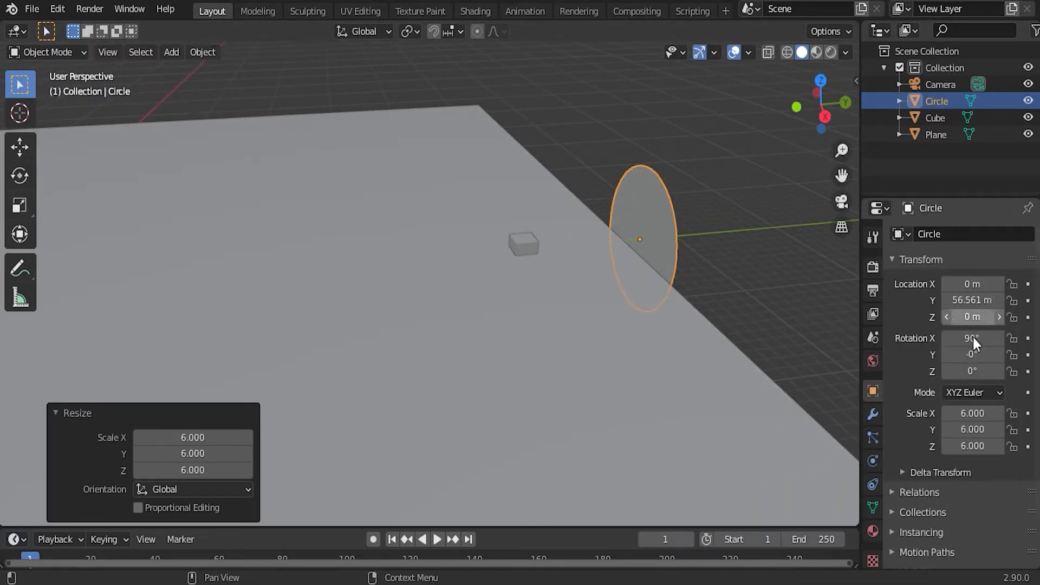
{"action": "left_click", "coordinate": [973, 317]}
{"action": "type", "text": "12"}
{"action": "key", "text": "Return"}
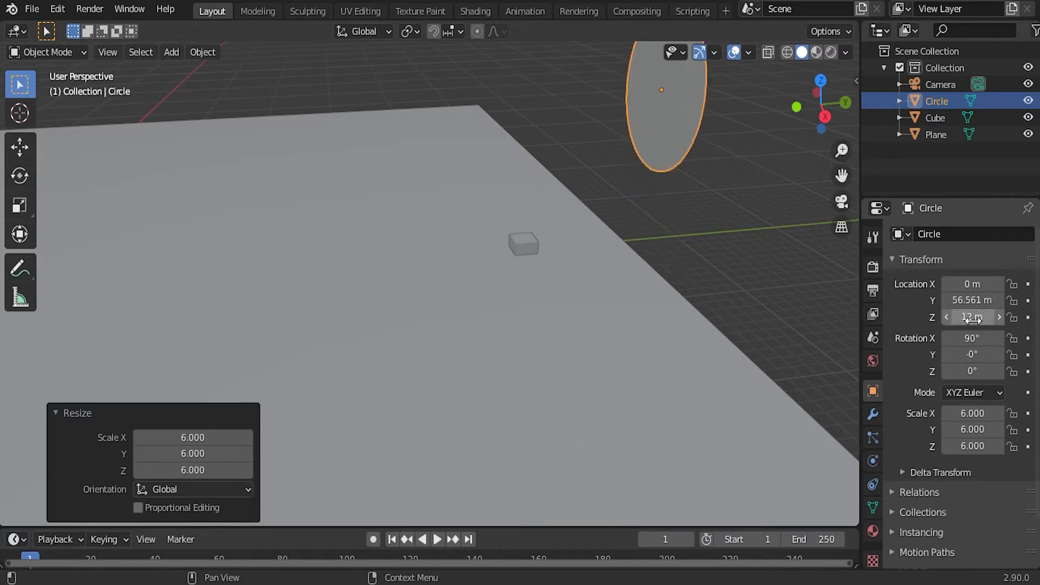
- Move the cube onto the circle near its centre, at about X -0.33 m, Y 56.57 m, Z 12.35 m
{"action": "scroll", "coordinate": [520, 256], "scroll_direction": "down", "scroll_amount": 2}
{"action": "left_click", "coordinate": [505, 250]}
{"action": "middle_click_drag", "start_coordinate": [627, 239], "coordinate": [592, 252], "text": "shift"}
{"action": "scroll", "coordinate": [592, 259], "scroll_direction": "down", "scroll_amount": 2}
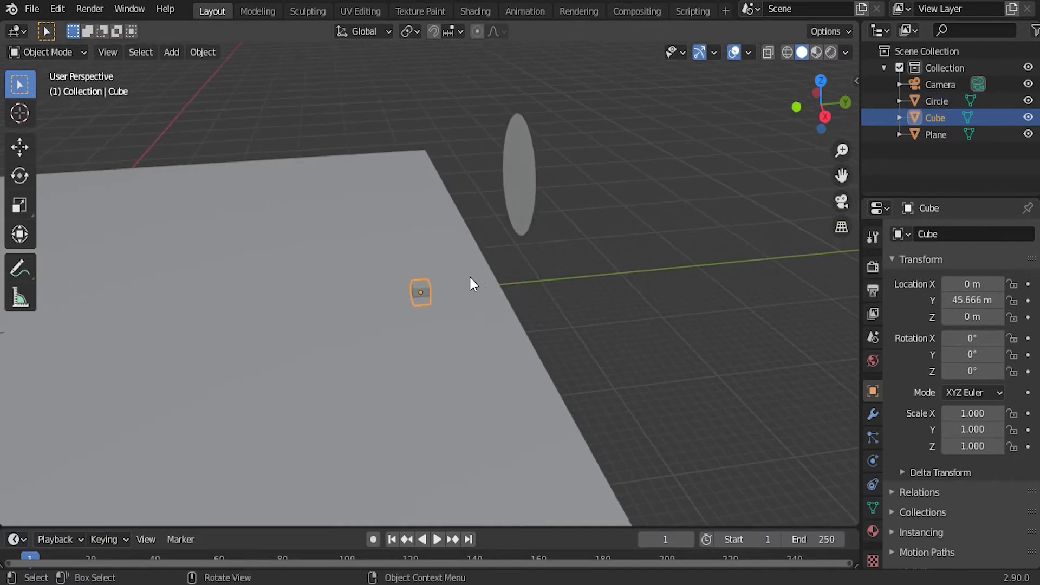
{"action": "key", "text": "g"}
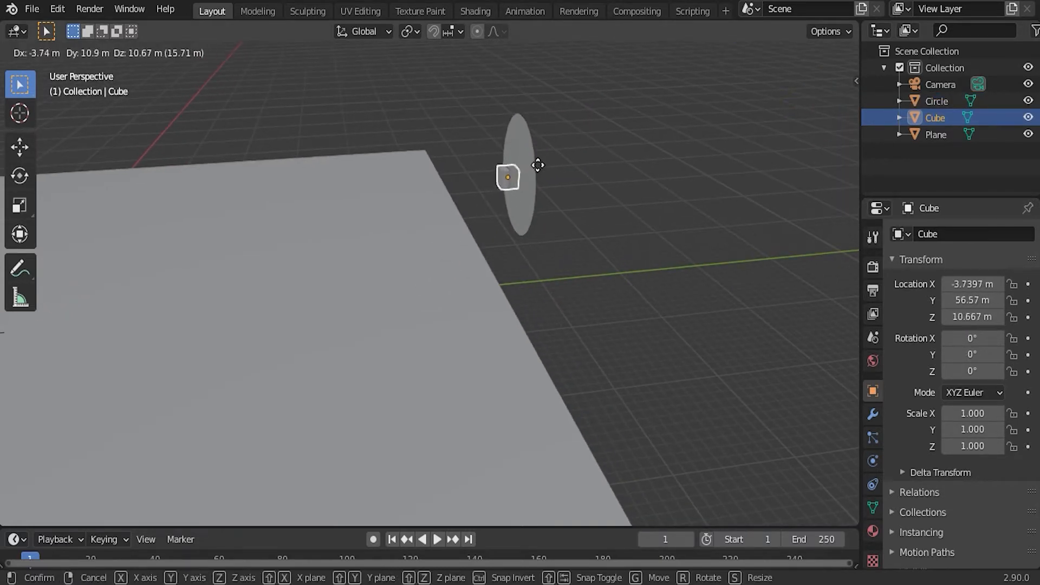
{"action": "left_click", "coordinate": [540, 166]}
{"action": "key", "text": "KP_1"}
{"action": "scroll", "coordinate": [378, 231], "scroll_direction": "up", "scroll_amount": 6}
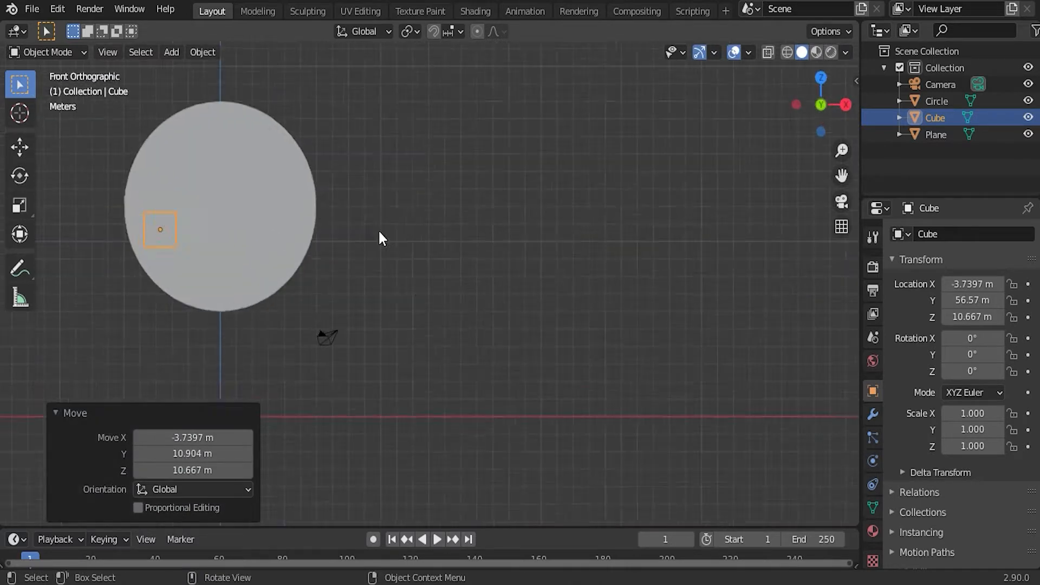
{"action": "middle_click_drag", "start_coordinate": [280, 236], "coordinate": [356, 237], "text": "shift"}
{"action": "key", "text": "Home"}
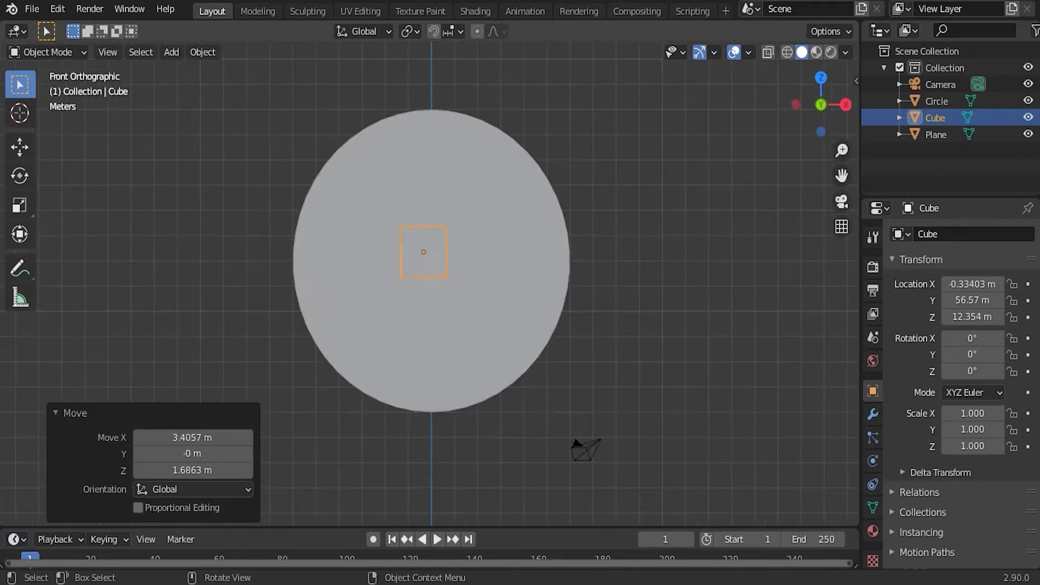
- Scale the cube into a long thin bar, about 7.57 along X and about 0.33 along Z
{"action": "key", "text": "s"}
{"action": "key", "text": "x"}
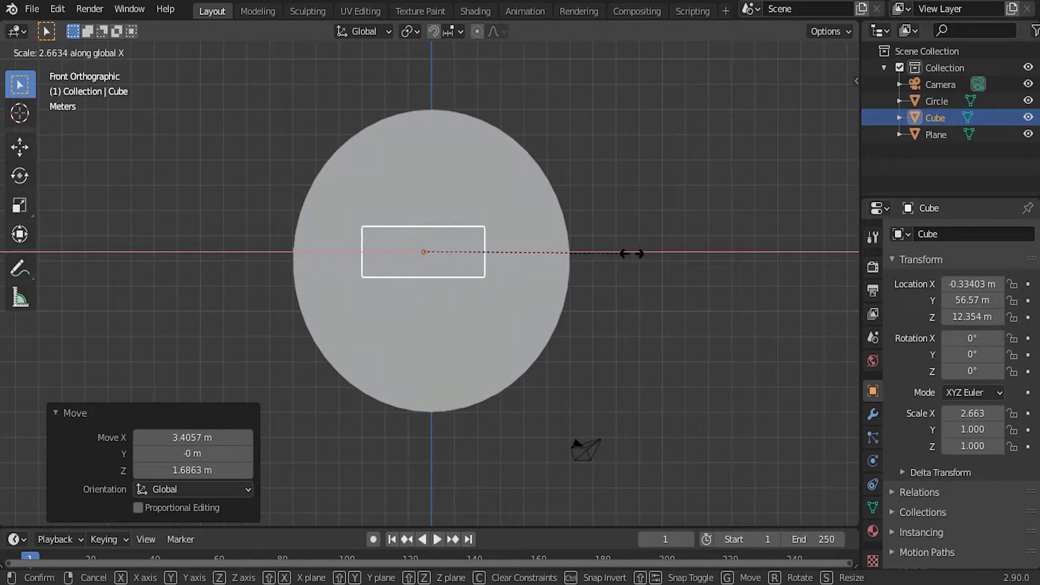
{"action": "left_click", "coordinate": [156, 243]}
{"action": "key", "text": "s"}
{"action": "key", "text": "z"}
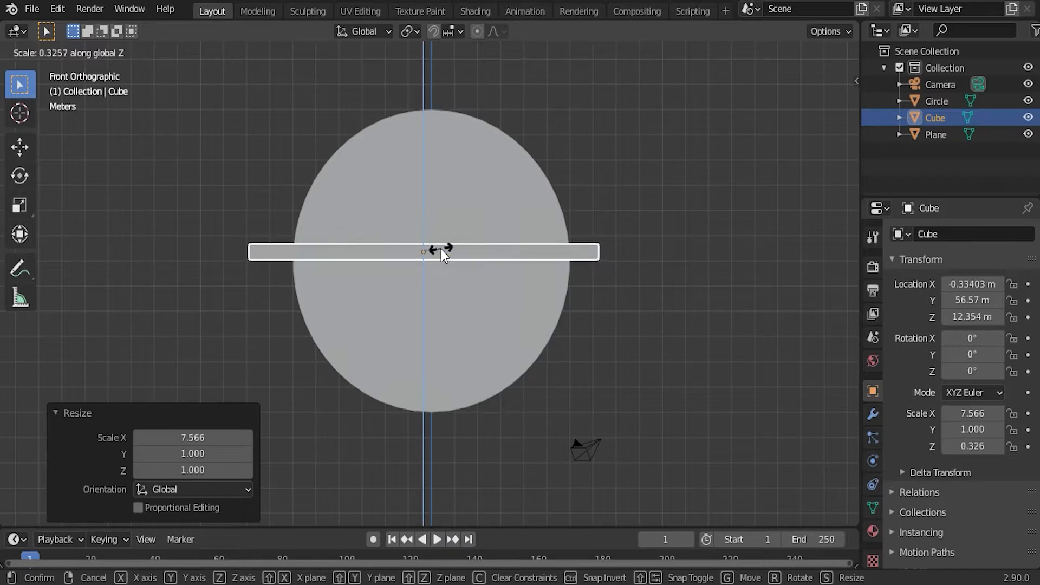
{"action": "left_click", "coordinate": [440, 249]}
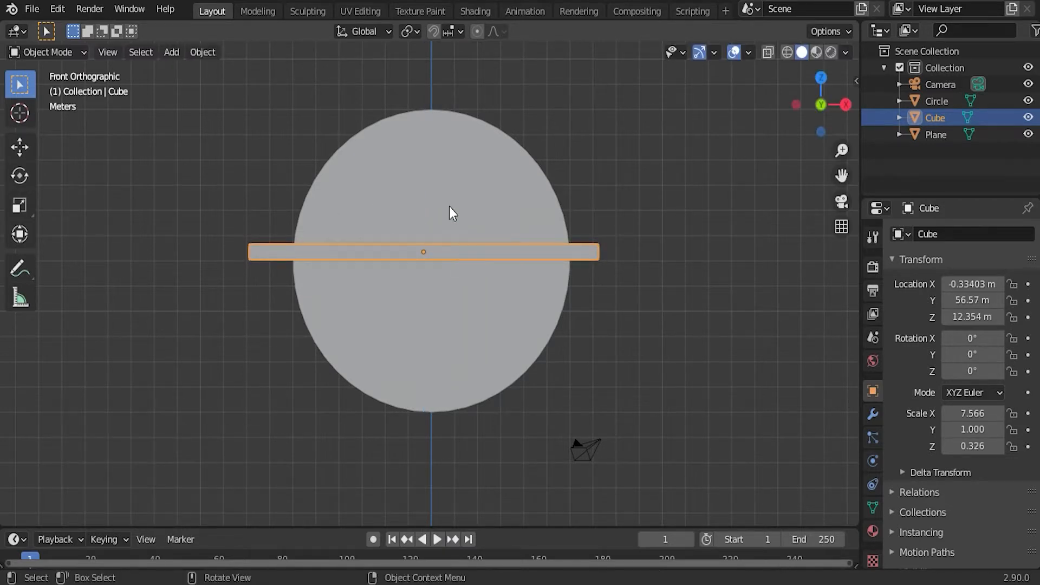
- Move the bar up along Z by about 6.45 m so it sits just above the circle
{"action": "key", "text": "g"}
{"action": "key", "text": "z"}
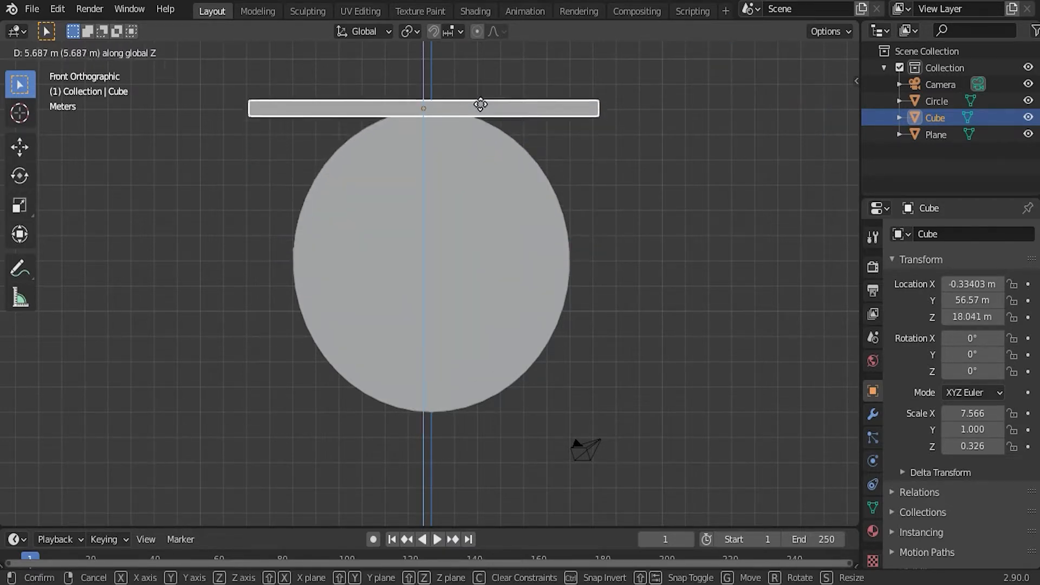
{"action": "left_click", "coordinate": [483, 87]}
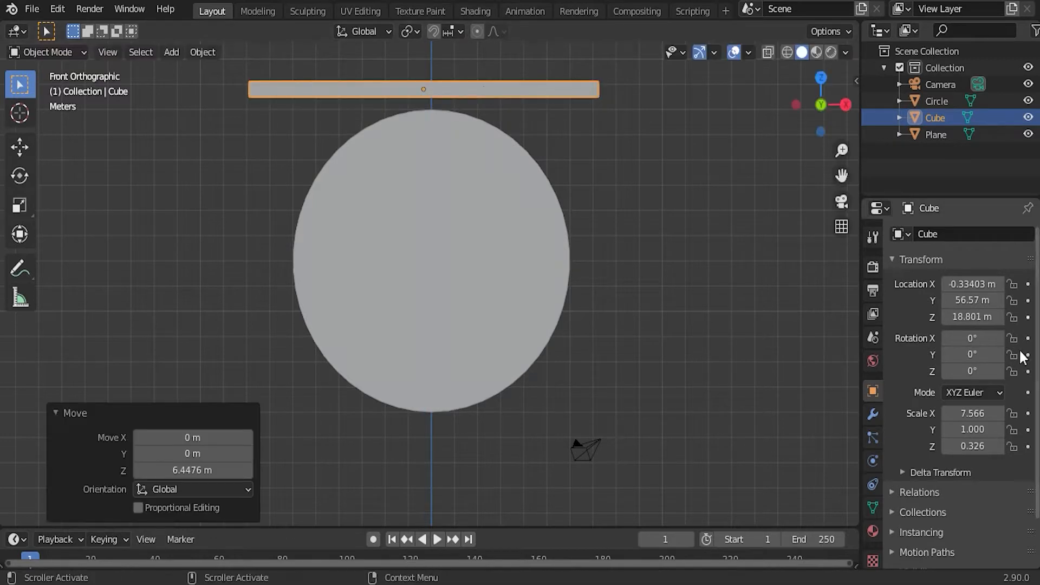
- Add an Array modifier to the bar with count 8 and relative offset factors X 0 and Z -2.5
{"action": "left_click", "coordinate": [872, 415]}
{"action": "left_click", "coordinate": [932, 233]}
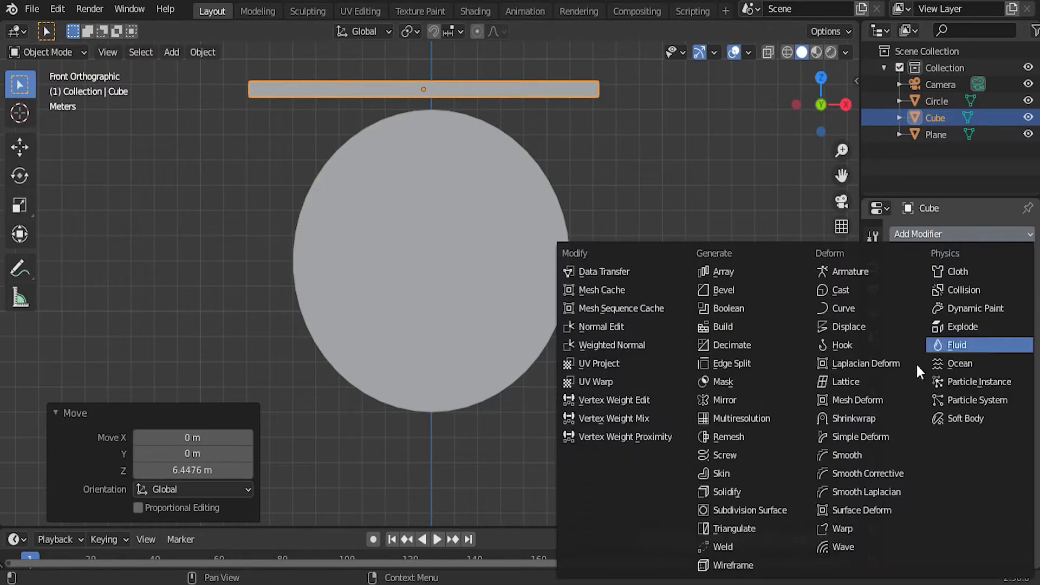
{"action": "left_click", "coordinate": [750, 272]}
{"action": "left_click", "coordinate": [984, 359]}
{"action": "type", "text": "0"}
{"action": "key", "text": "Return"}
{"action": "left_click_drag", "start_coordinate": [979, 391], "coordinate": [910, 391]}
{"action": "left_click", "coordinate": [995, 308]}
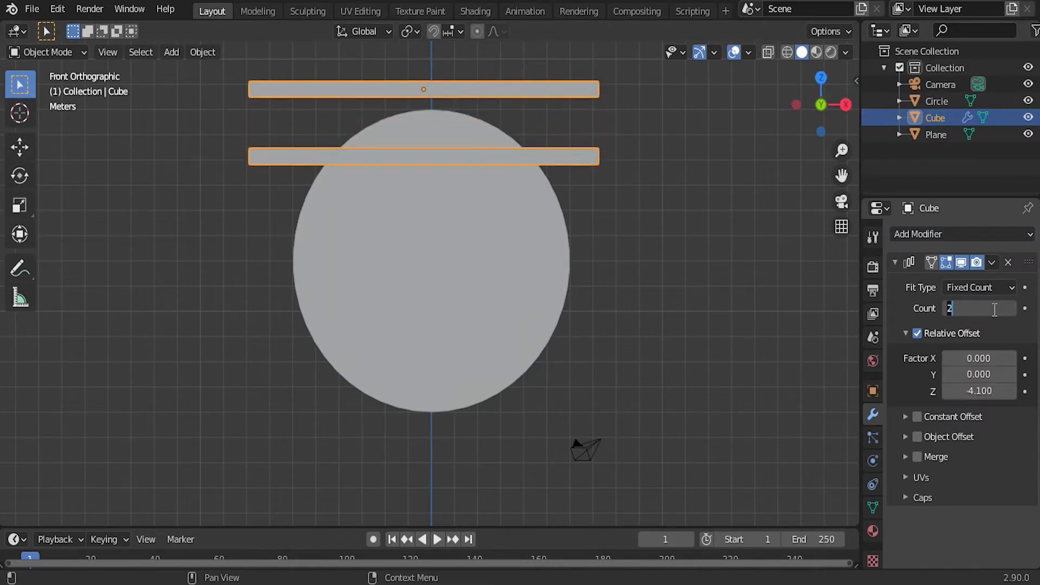
{"action": "type", "text": "8"}
{"action": "key", "text": "Return"}
{"action": "left_click_drag", "start_coordinate": [978, 391], "coordinate": [1007, 392]}
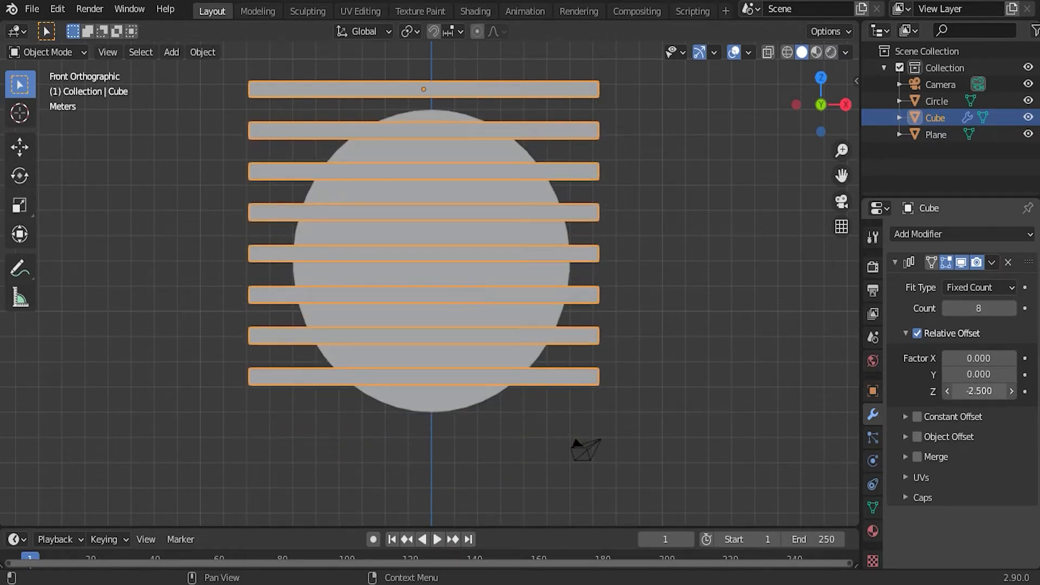
- Add a Boolean Difference modifier to the circle with the Cube as its object, and apply it
{"action": "middle_click_drag", "start_coordinate": [611, 266], "coordinate": [634, 272]}
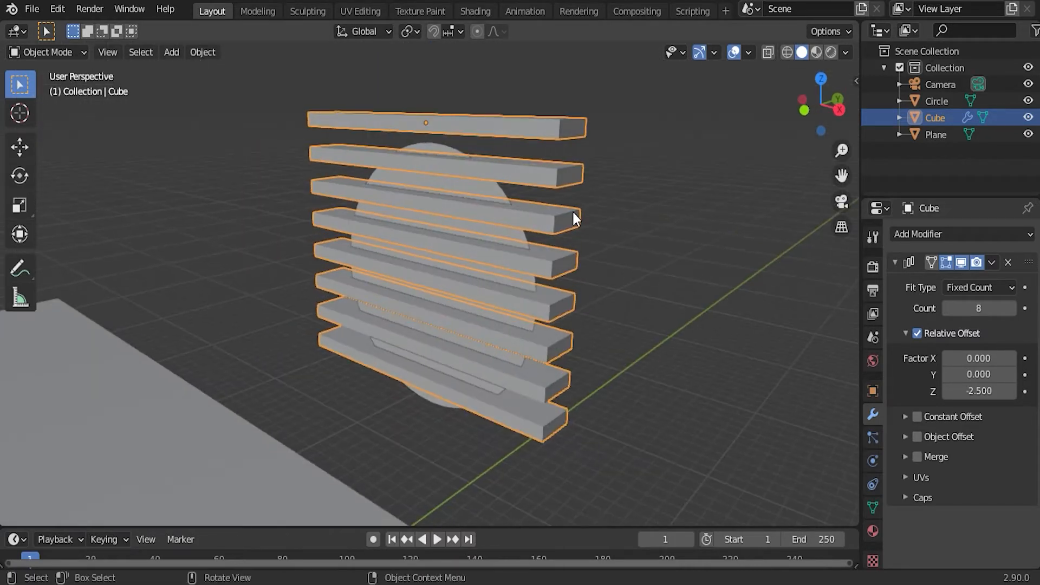
{"action": "left_click", "coordinate": [484, 190]}
{"action": "left_click", "coordinate": [925, 235]}
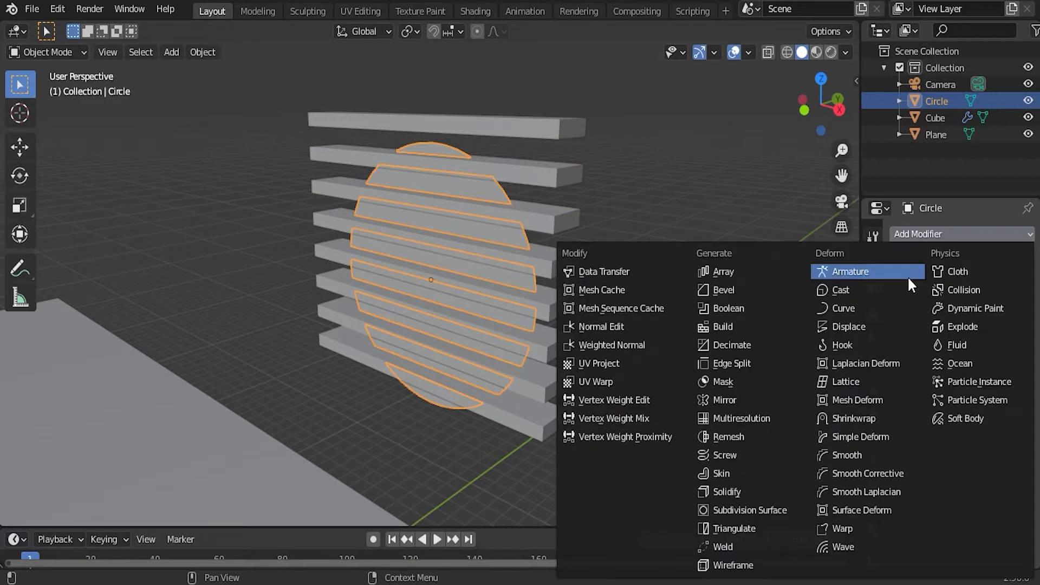
{"action": "left_click", "coordinate": [752, 308]}
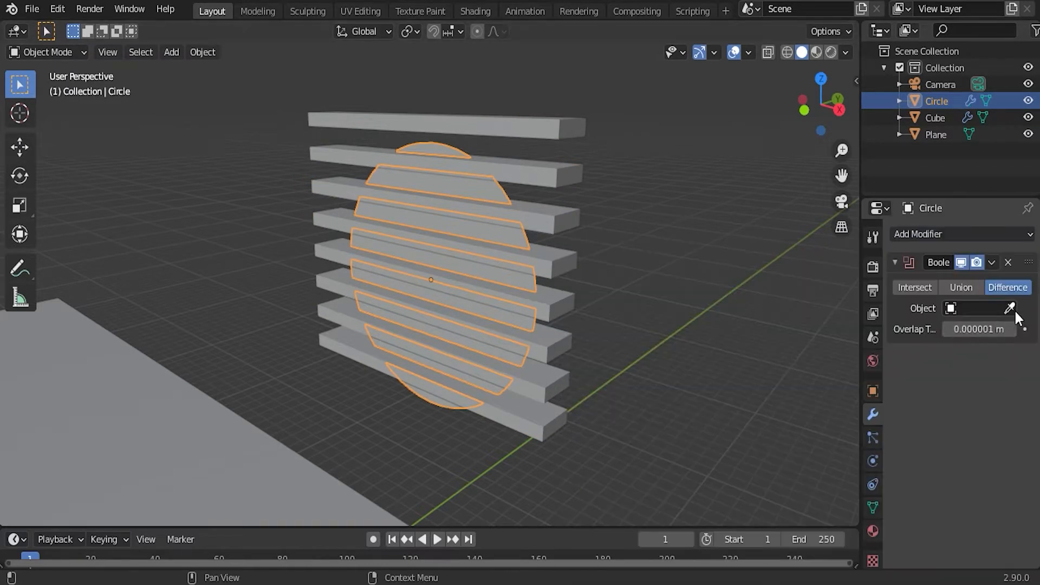
{"action": "left_click", "coordinate": [987, 309]}
{"action": "left_click", "coordinate": [942, 331]}
{"action": "left_click", "coordinate": [992, 264]}
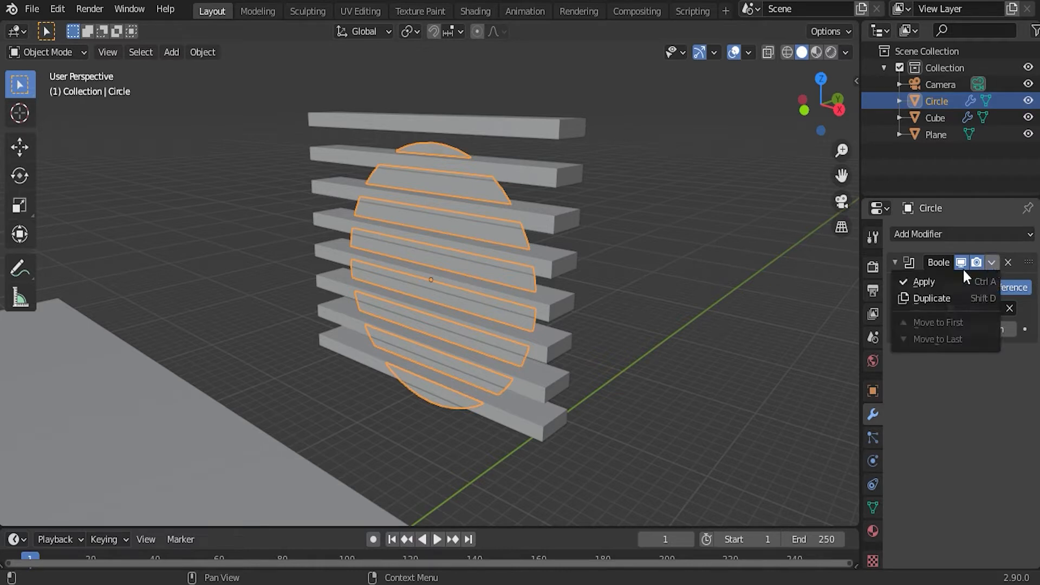
{"action": "left_click", "coordinate": [933, 277]}
- Delete the arrayed bars that were used to cut the circle
{"action": "left_click", "coordinate": [517, 130]}
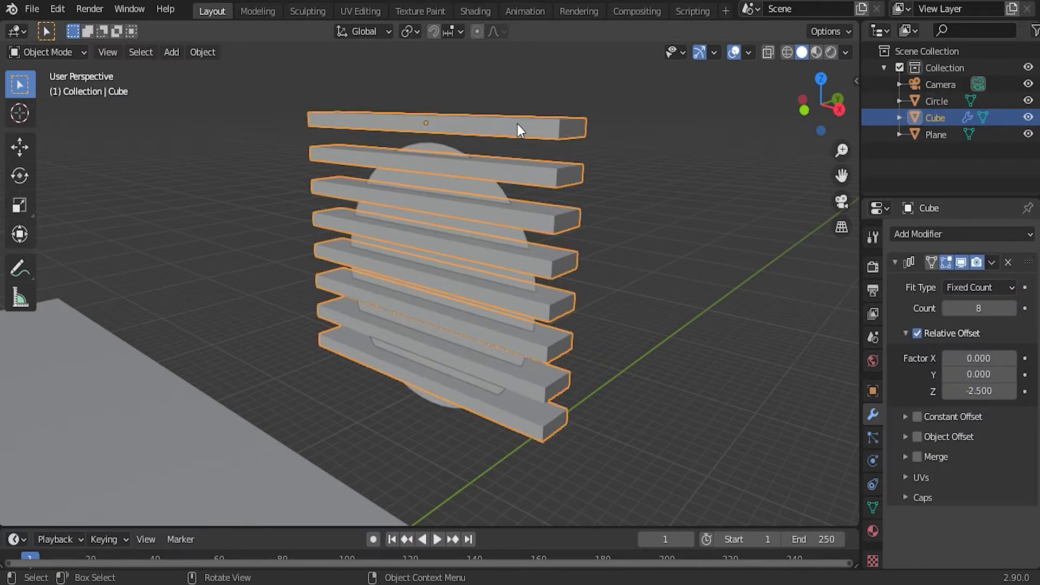
{"action": "key", "text": "Delete"}
{"action": "middle_click_drag", "start_coordinate": [668, 351], "coordinate": [435, 302]}
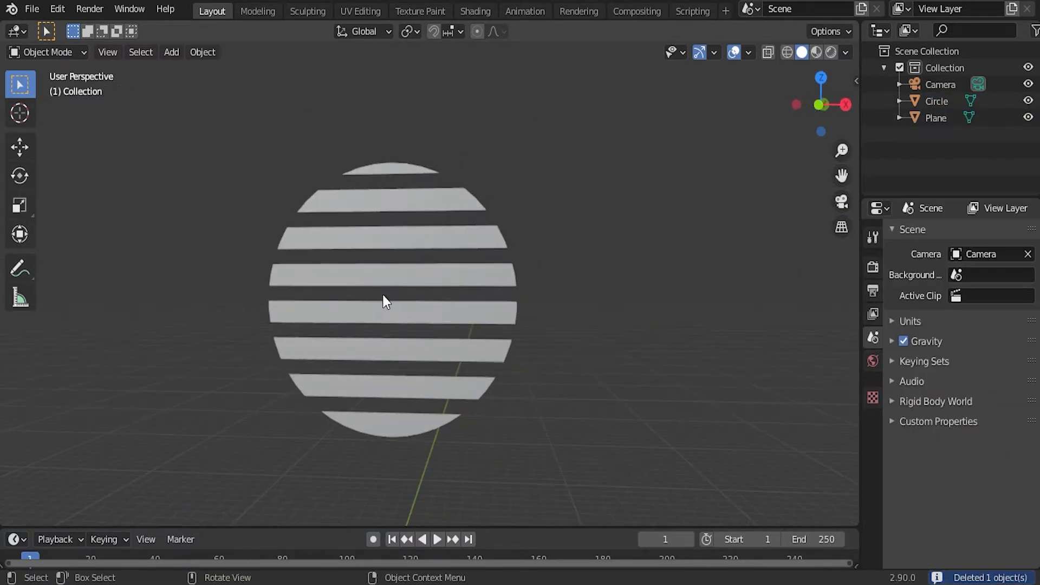
- Reset the camera's location and rotation to 0 on all axes
{"action": "middle_click_drag", "start_coordinate": [494, 327], "coordinate": [450, 370]}
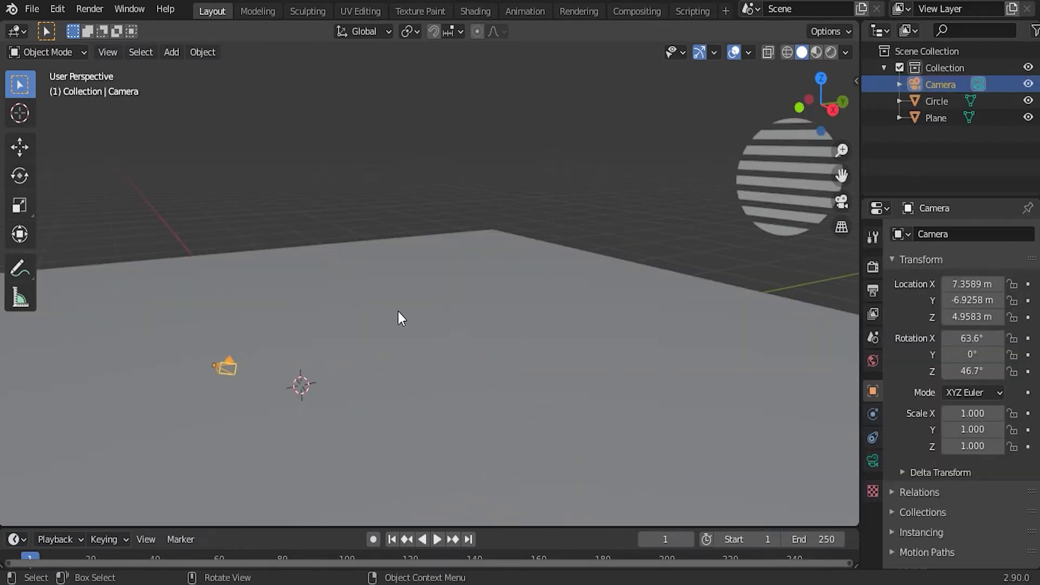
{"action": "left_click_drag", "start_coordinate": [972, 284], "coordinate": [973, 372]}
{"action": "type", "text": "0"}
{"action": "key", "text": "Return"}
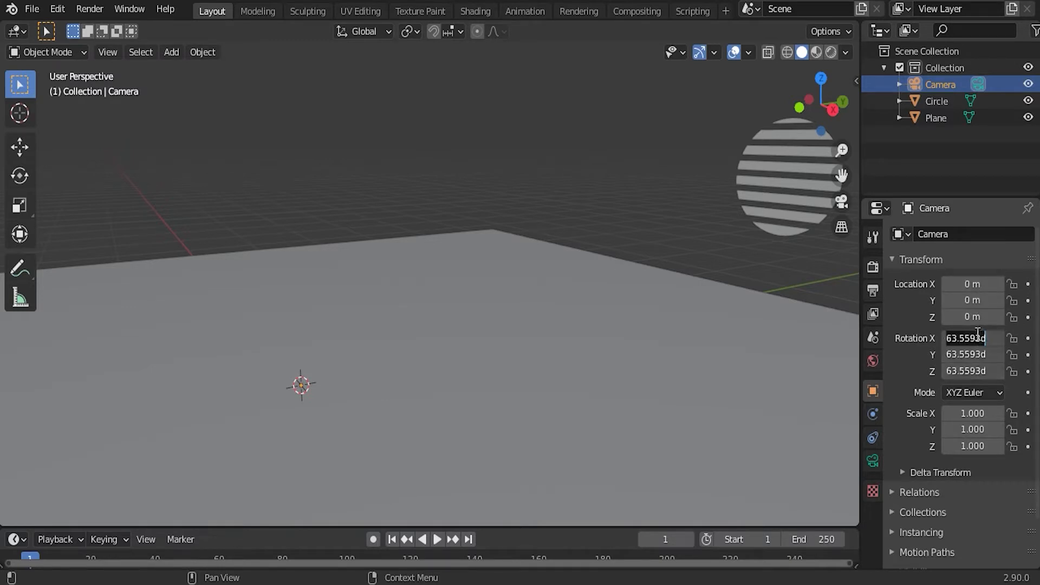
{"action": "type", "text": "0"}
{"action": "key", "text": "Return"}
- Place the camera at Y -11 m and Z 1.22 m with an X rotation of 90°, and look through it
{"action": "left_click", "coordinate": [977, 301]}
{"action": "key", "text": "BackSpace"}
{"action": "key", "text": "Return"}
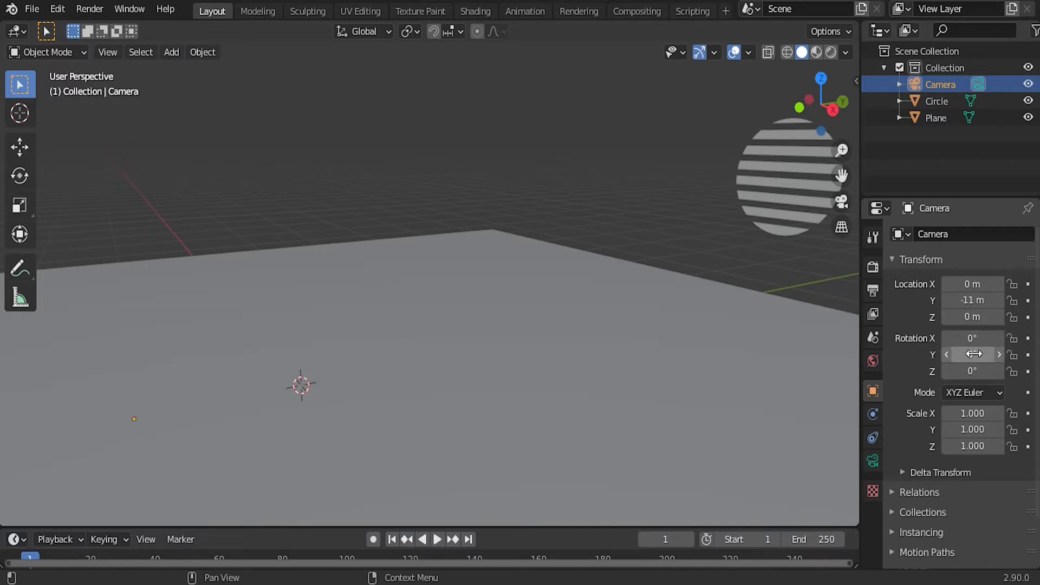
{"action": "left_click", "coordinate": [975, 341]}
{"action": "type", "text": "90"}
{"action": "key", "text": "Return"}
{"action": "key", "text": "KP_0"}
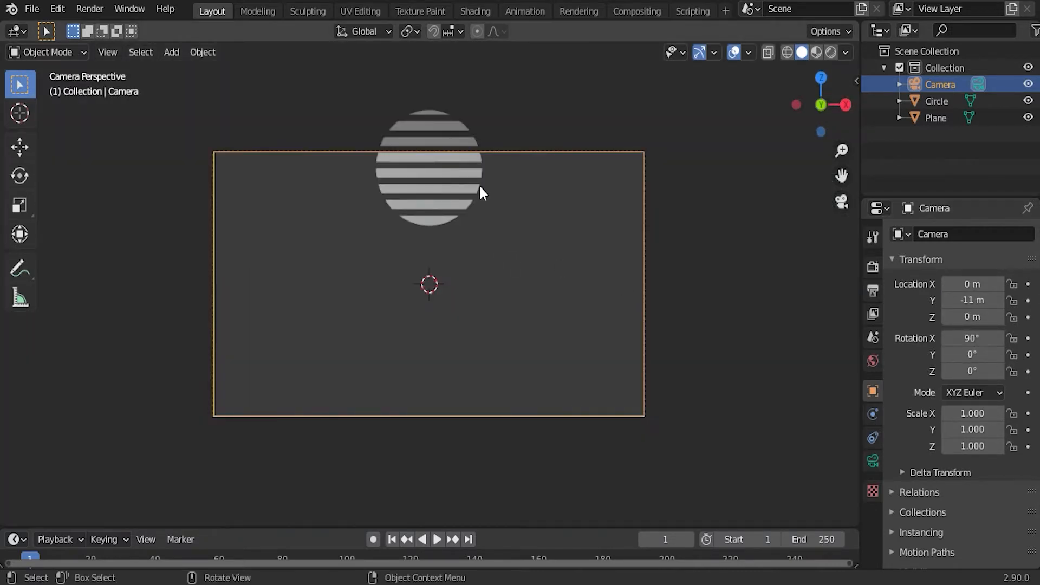
{"action": "left_click_drag", "start_coordinate": [973, 319], "coordinate": [1007, 318]}
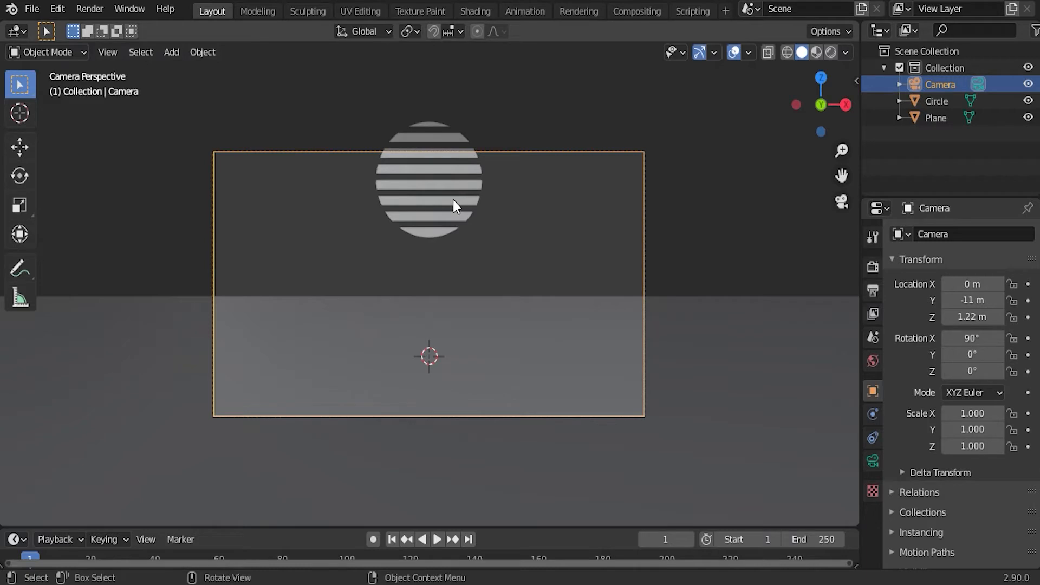
- Add a Text object at the 3D cursor on the ground plane
{"action": "left_click", "coordinate": [427, 188]}
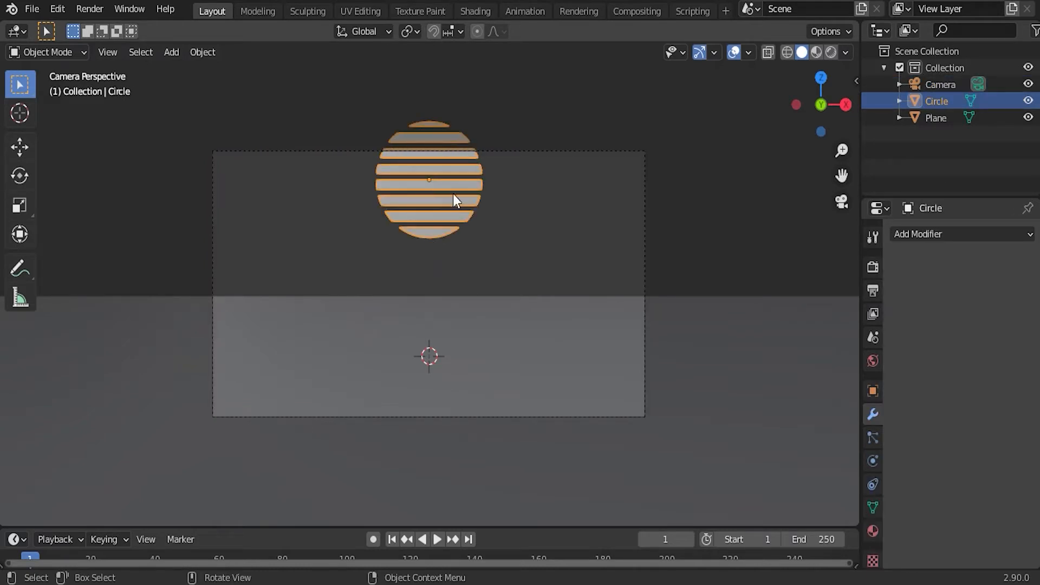
{"action": "left_click", "coordinate": [431, 209]}
{"action": "middle_click_drag", "start_coordinate": [567, 215], "coordinate": [472, 311]}
{"action": "key", "text": "shift+a"}
{"action": "mouse_move", "coordinate": [448, 253]}
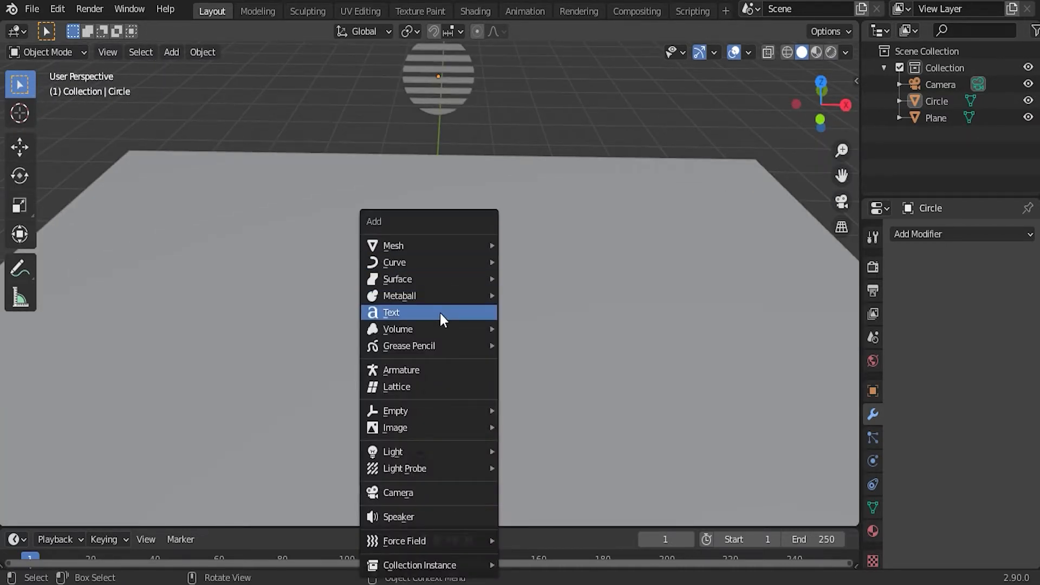
{"action": "left_click", "coordinate": [440, 312]}
- Replace the default wording of the text object with CYBER
{"action": "middle_click_drag", "start_coordinate": [440, 313], "coordinate": [479, 320]}
{"action": "key", "text": "Tab"}
{"action": "key", "text": "BackSpace"}
{"action": "key", "text": "BackSpace"}
{"action": "key", "text": "BackSpace"}
{"action": "key", "text": "BackSpace"}
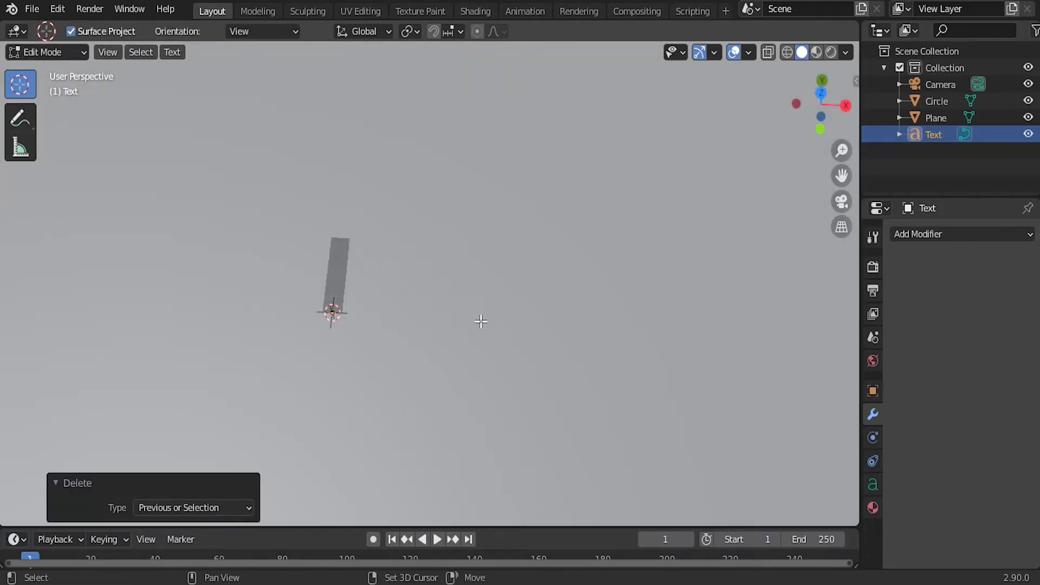
{"action": "type", "text": "CYBER"}
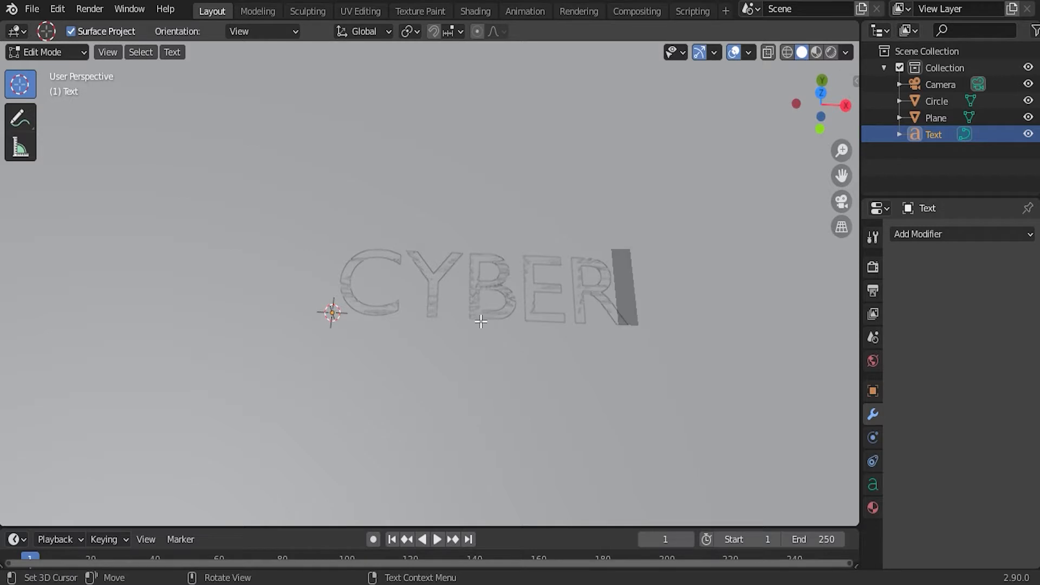
{"action": "key", "text": "Tab"}
- Set both the horizontal and vertical alignment of the CYBER text to Center
{"action": "left_click", "coordinate": [873, 485]}
{"action": "left_click", "coordinate": [993, 498]}
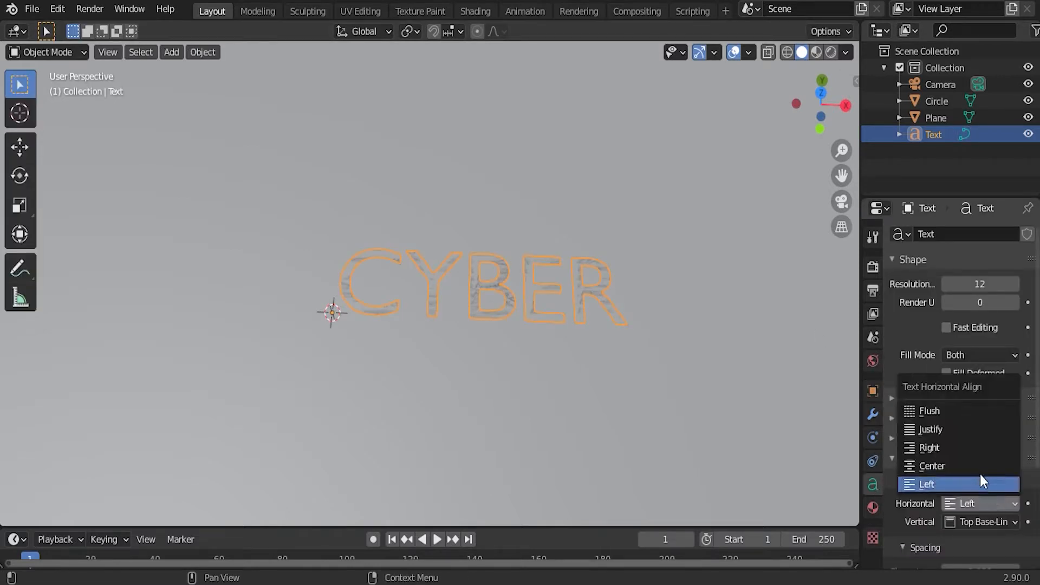
{"action": "left_click", "coordinate": [959, 466]}
{"action": "left_click", "coordinate": [983, 521]}
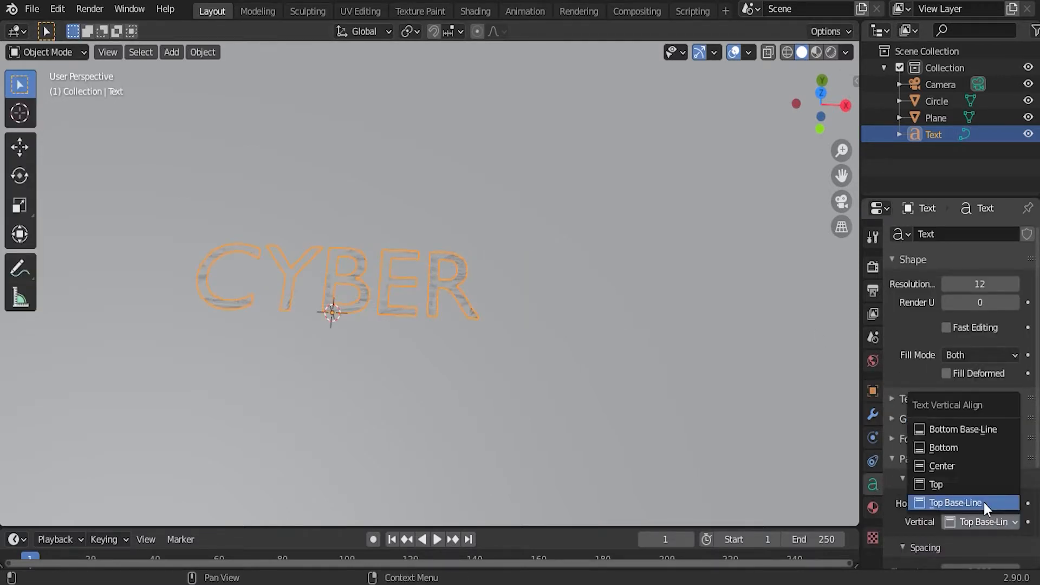
{"action": "left_click", "coordinate": [970, 466]}
- Give the CYBER text an extrusion of 0.1 m
{"action": "left_click", "coordinate": [899, 462]}
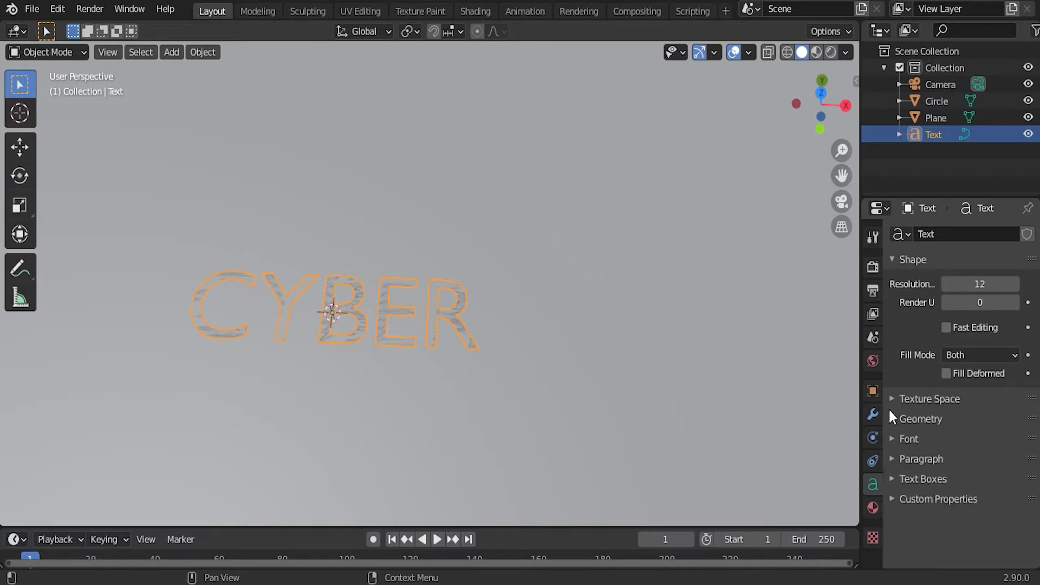
{"action": "left_click", "coordinate": [892, 418]}
{"action": "left_click", "coordinate": [978, 462]}
{"action": "key", "text": "BackSpace"}
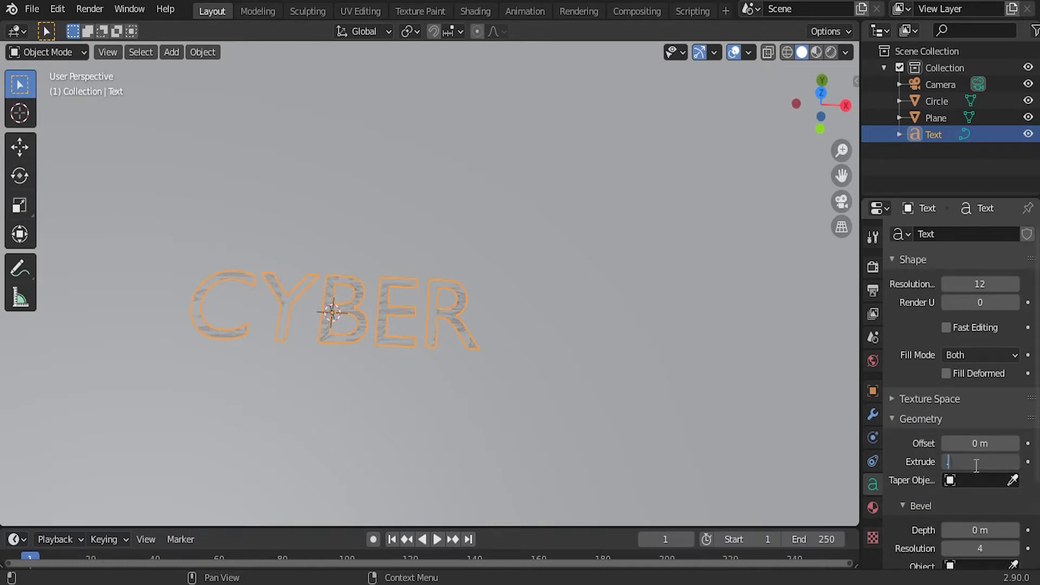
{"action": "key", "text": "Return"}
- Rotate the CYBER text 90° about the X axis so it stands upright
{"action": "type", "text": "r"}
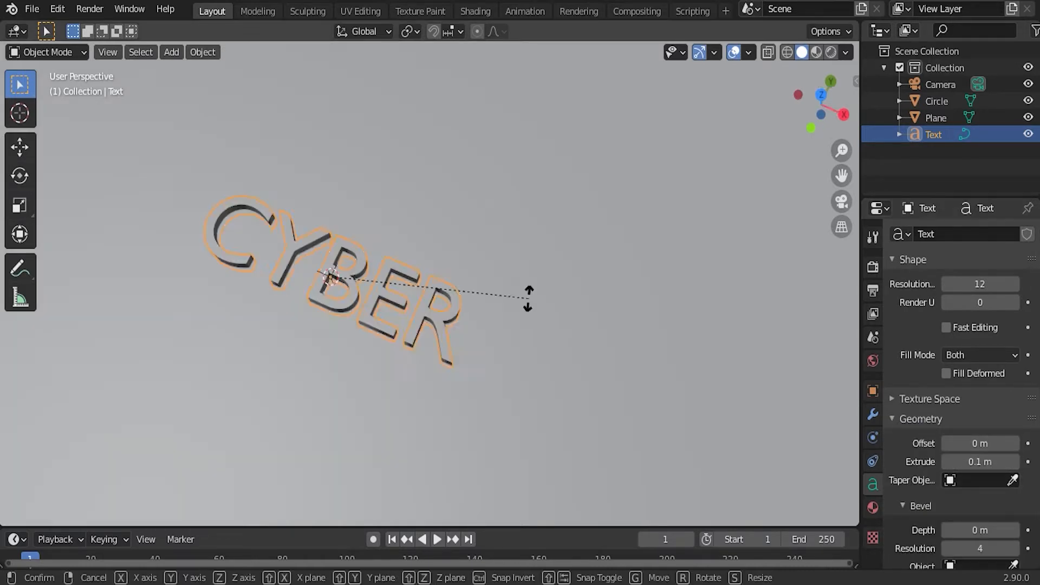
{"action": "type", "text": "x90"}
{"action": "key", "text": "Return"}
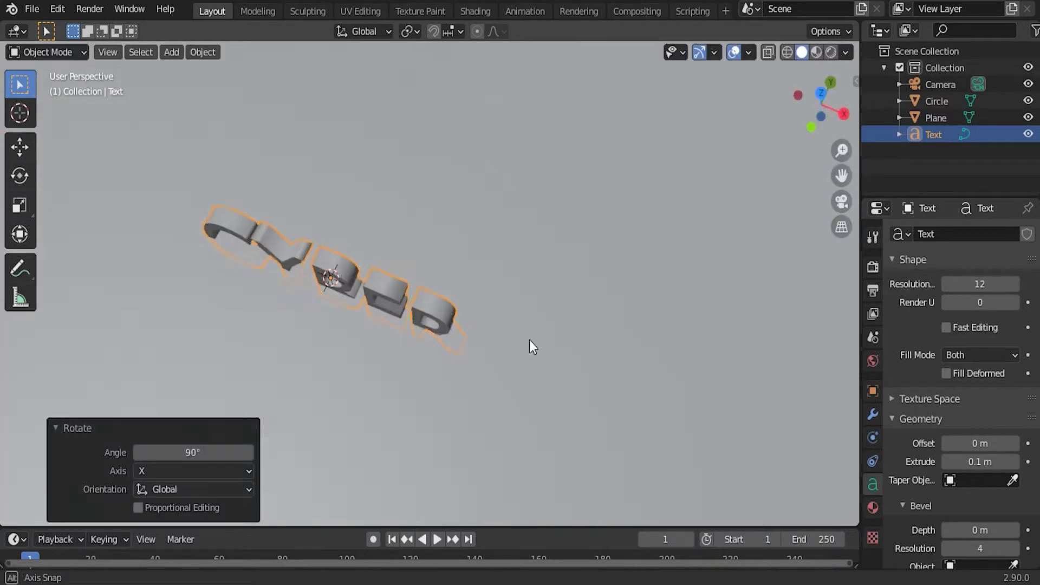
- In the camera view, move the CYBER text up along Z by about 2.005 m
{"action": "key", "text": "KP_0"}
{"action": "key", "text": "g"}
{"action": "key", "text": "z"}
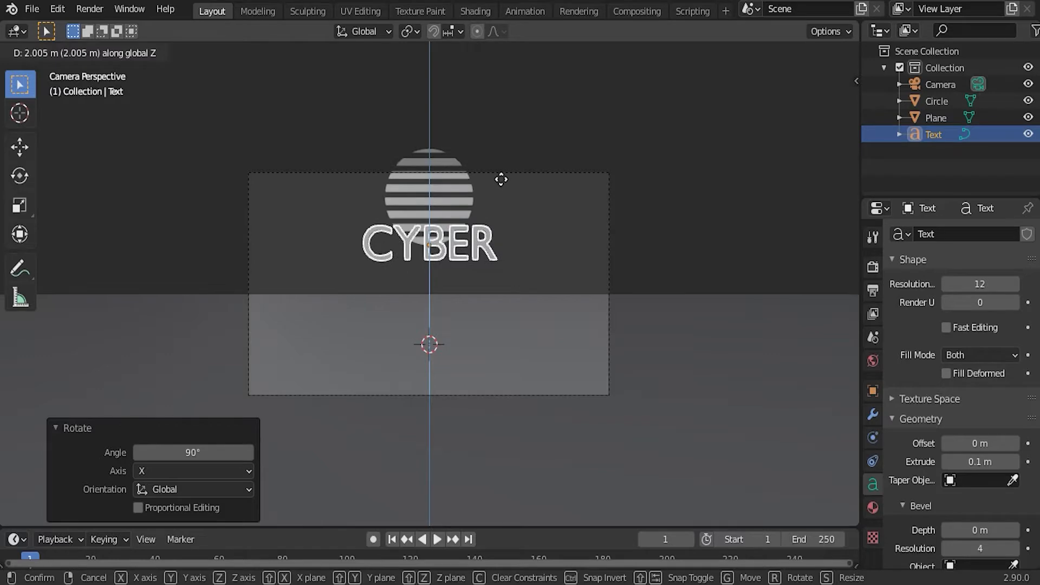
{"action": "left_click", "coordinate": [507, 225]}
- Load sabresharktitle.ttf from the Downloads folder as the regular font of the CYBER text
{"action": "scroll", "coordinate": [483, 232], "scroll_direction": "up", "scroll_amount": 4}
{"action": "middle_click_drag", "start_coordinate": [475, 254], "coordinate": [482, 278], "text": "shift"}
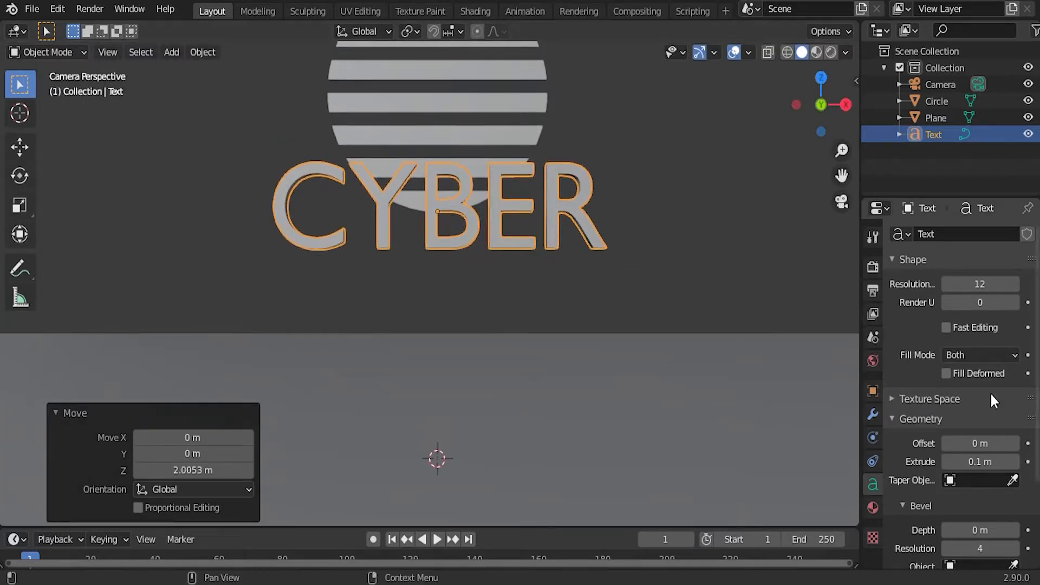
{"action": "left_click", "coordinate": [993, 419]}
{"action": "left_click", "coordinate": [998, 439]}
{"action": "left_click", "coordinate": [1014, 464]}
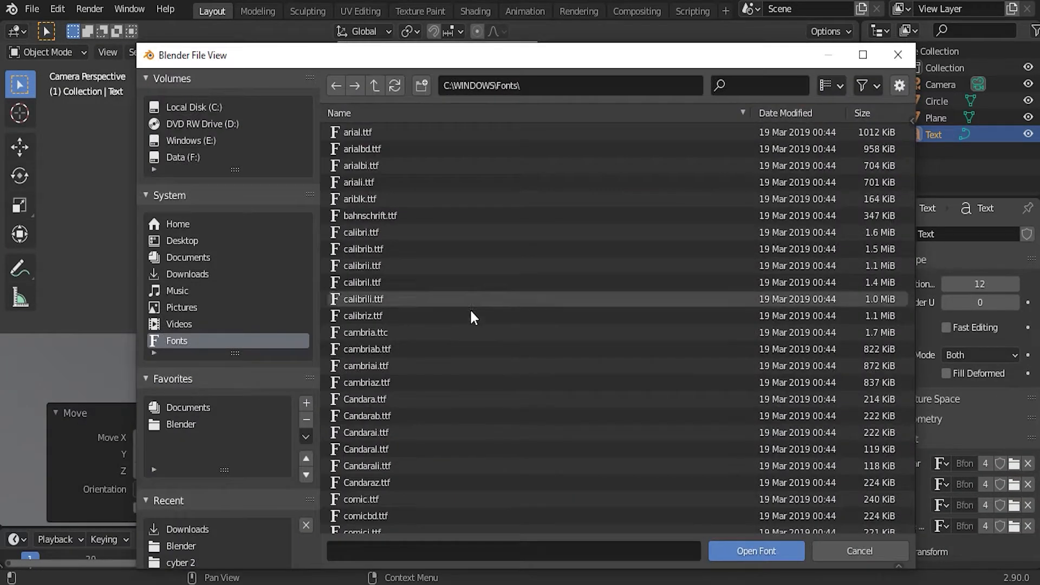
{"action": "left_click", "coordinate": [184, 274]}
{"action": "scroll", "coordinate": [473, 395], "scroll_direction": "down", "scroll_amount": 5}
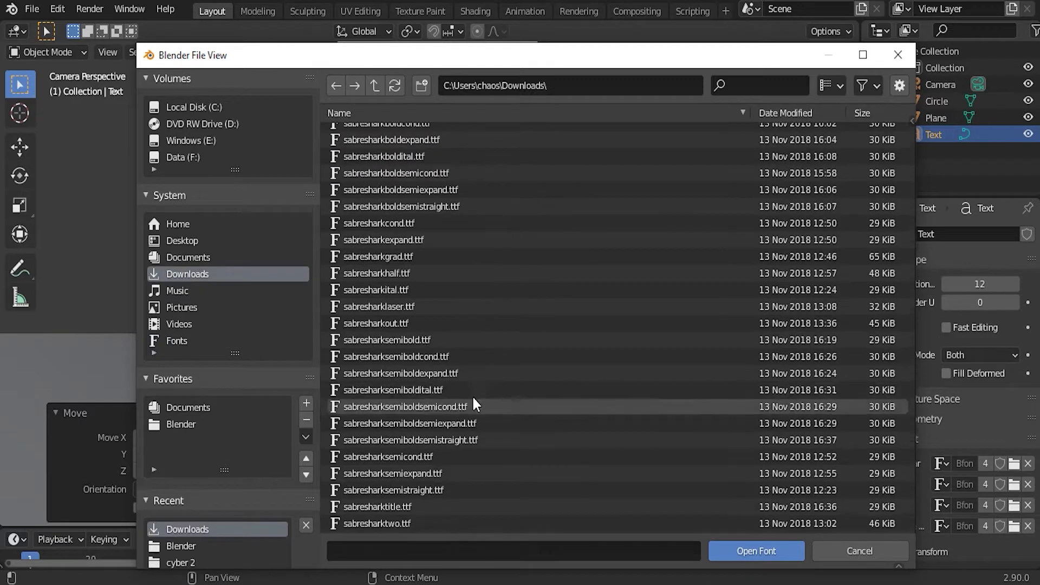
{"action": "left_click", "coordinate": [425, 506]}
{"action": "left_click", "coordinate": [769, 551]}
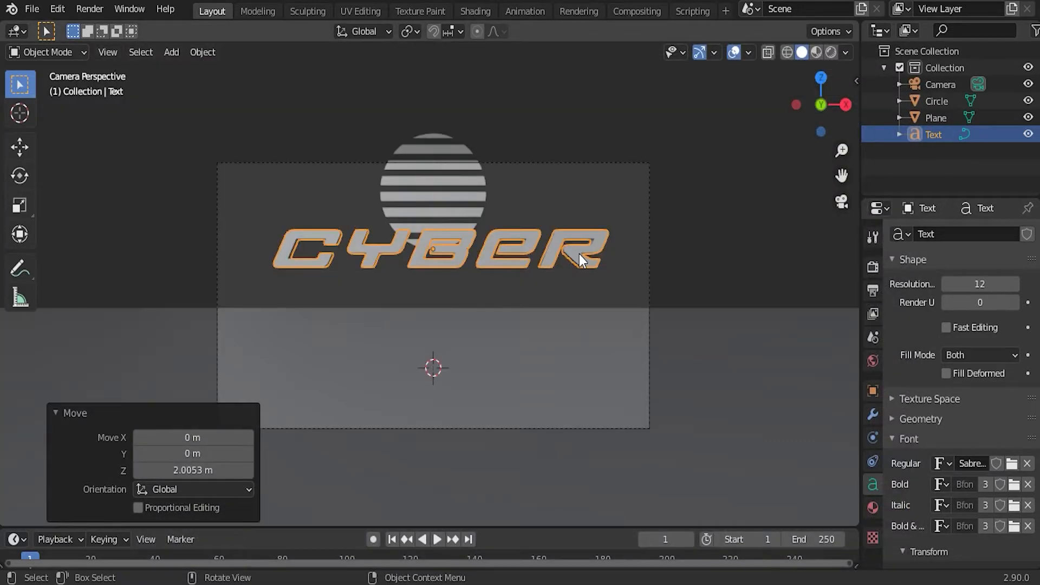
- Scale the CYBER text down uniformly so it fits within the camera frame, and deselect it
{"action": "key", "text": "s"}
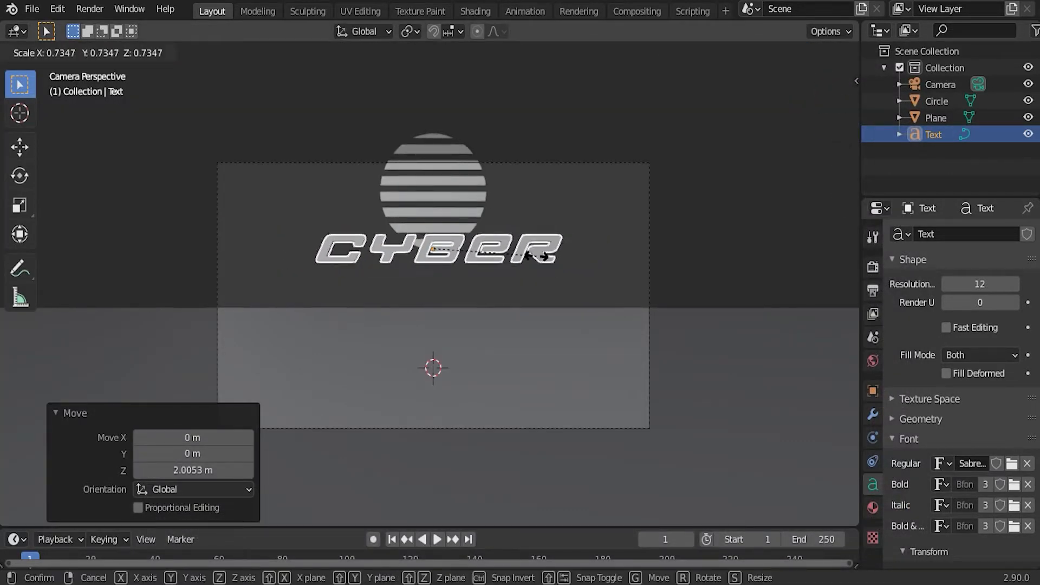
{"action": "left_click", "coordinate": [515, 272]}
{"action": "left_click", "coordinate": [507, 277]}
- Increase the extrusion of the CYBER text to 0.55 m
{"action": "scroll", "coordinate": [507, 281], "scroll_direction": "up", "scroll_amount": 7}
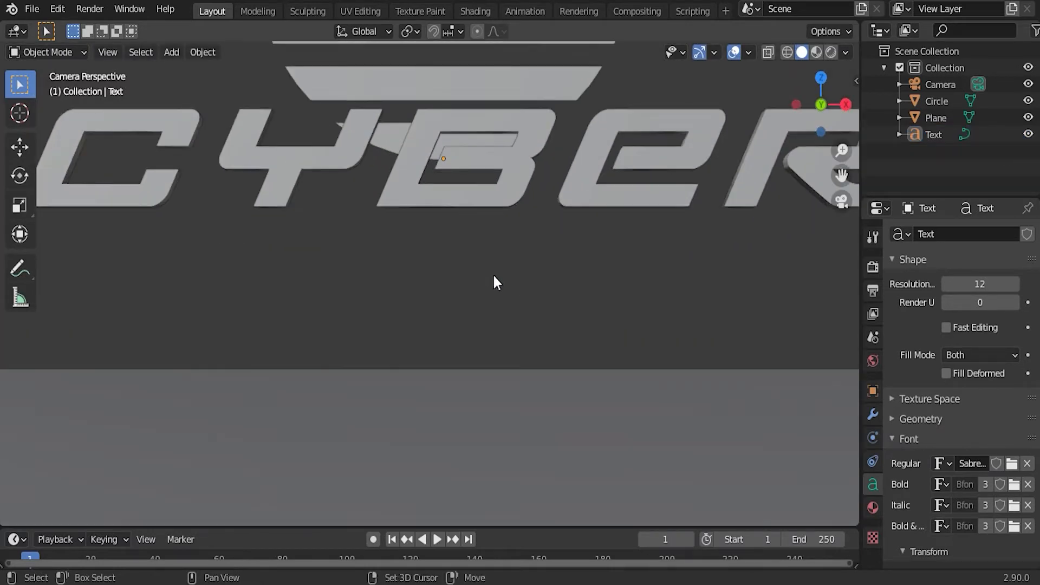
{"action": "middle_click_drag", "start_coordinate": [479, 308], "coordinate": [428, 339], "text": "shift"}
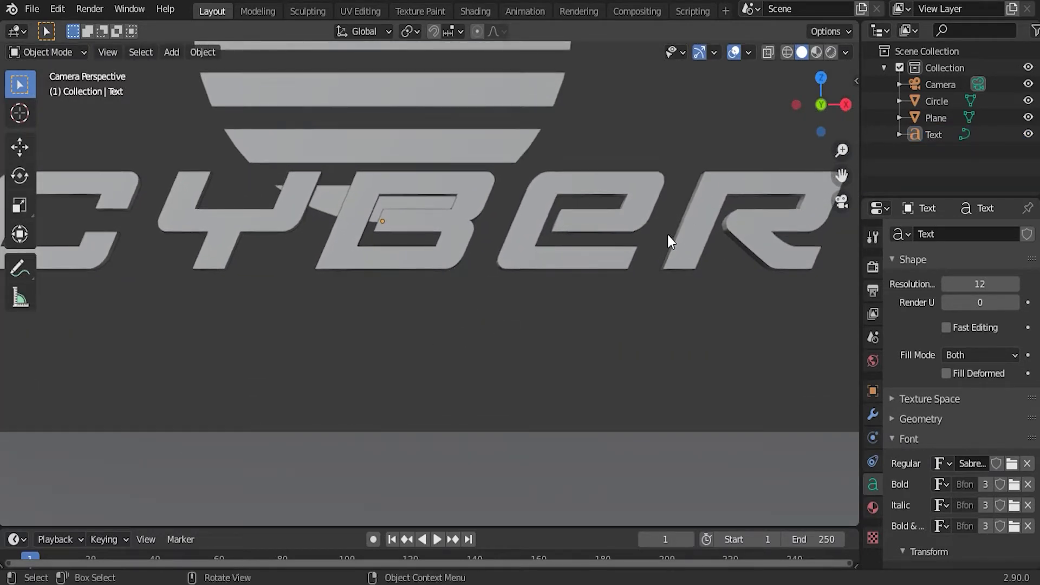
{"action": "left_click", "coordinate": [896, 419]}
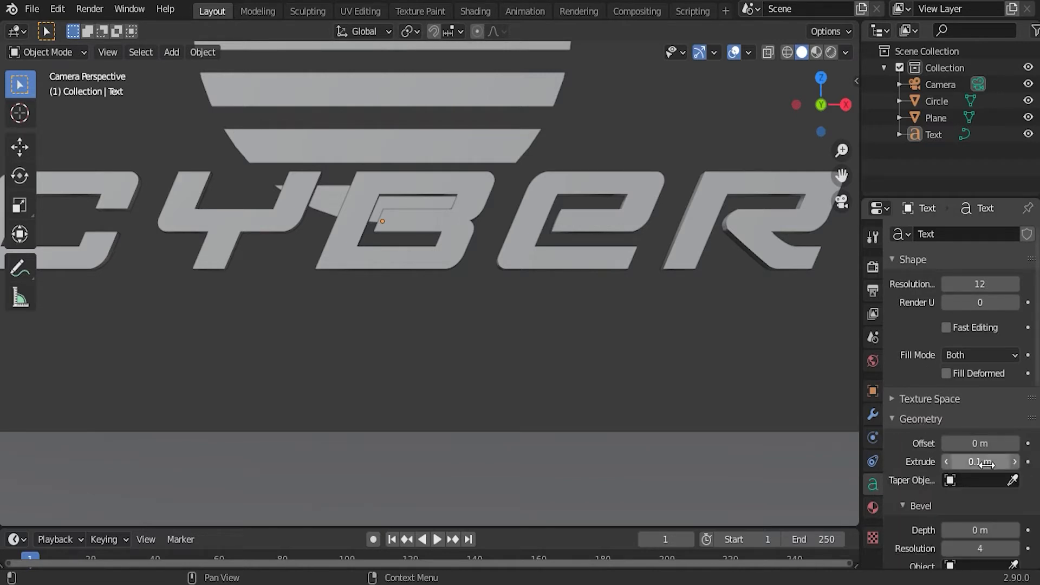
{"action": "left_click_drag", "start_coordinate": [970, 462], "coordinate": [1011, 461]}
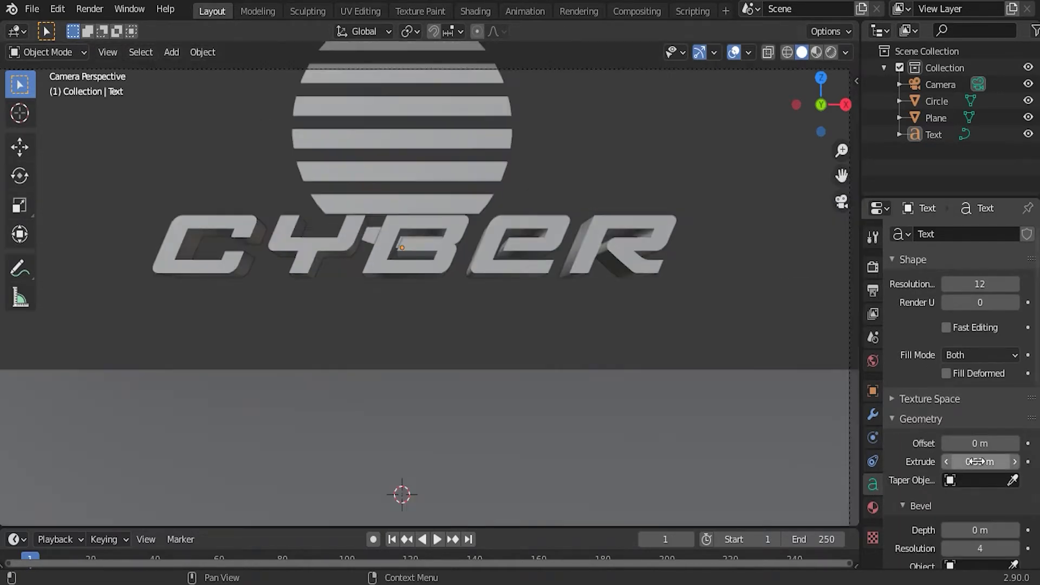
{"action": "left_click", "coordinate": [974, 462]}
{"action": "type", "text": ".55"}
{"action": "key", "text": "Return"}
- Convert the CYBER text object to a mesh
{"action": "scroll", "coordinate": [575, 331], "scroll_direction": "down", "scroll_amount": 3}
{"action": "scroll", "coordinate": [536, 306], "scroll_direction": "up", "scroll_amount": 2}
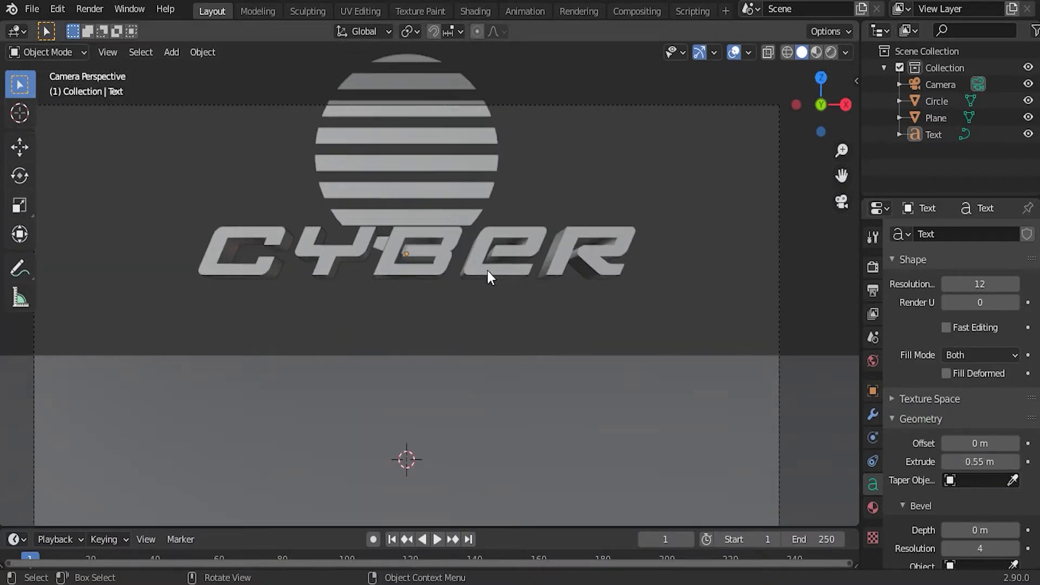
{"action": "scroll", "coordinate": [488, 274], "scroll_direction": "up", "scroll_amount": 2}
{"action": "left_click", "coordinate": [493, 241]}
{"action": "right_click", "coordinate": [505, 235]}
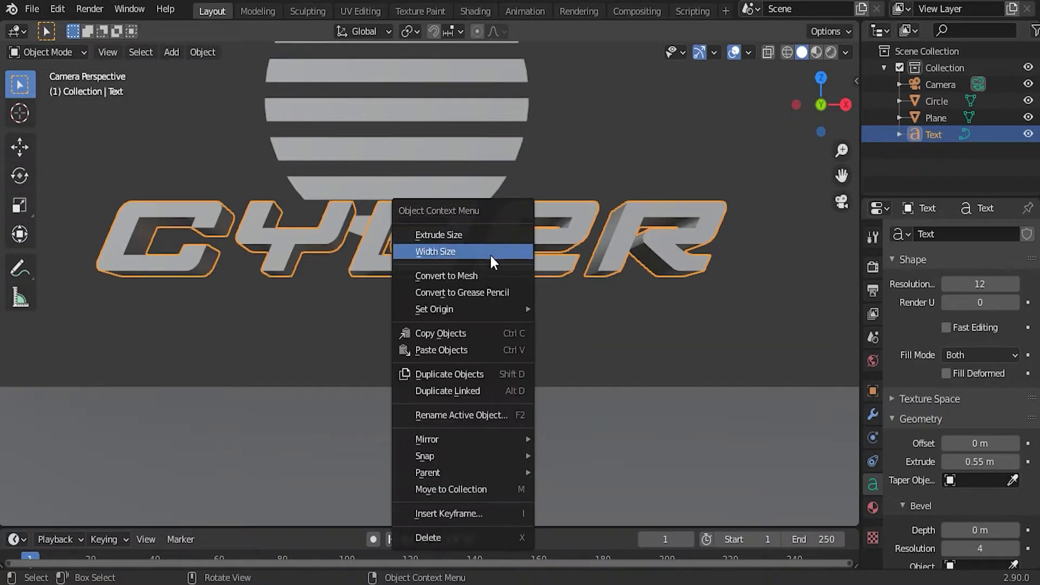
{"action": "left_click", "coordinate": [476, 275]}
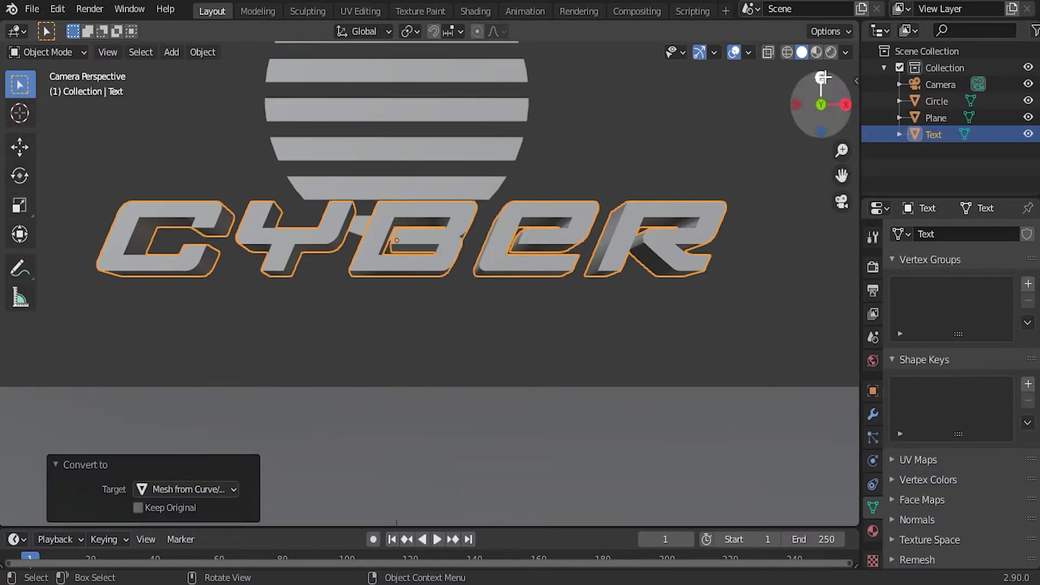
- Switch the viewport to wireframe shading and add a Remesh modifier to the CYBER mesh
{"action": "left_click", "coordinate": [787, 52]}
{"action": "scroll", "coordinate": [667, 232], "scroll_direction": "up", "scroll_amount": 3}
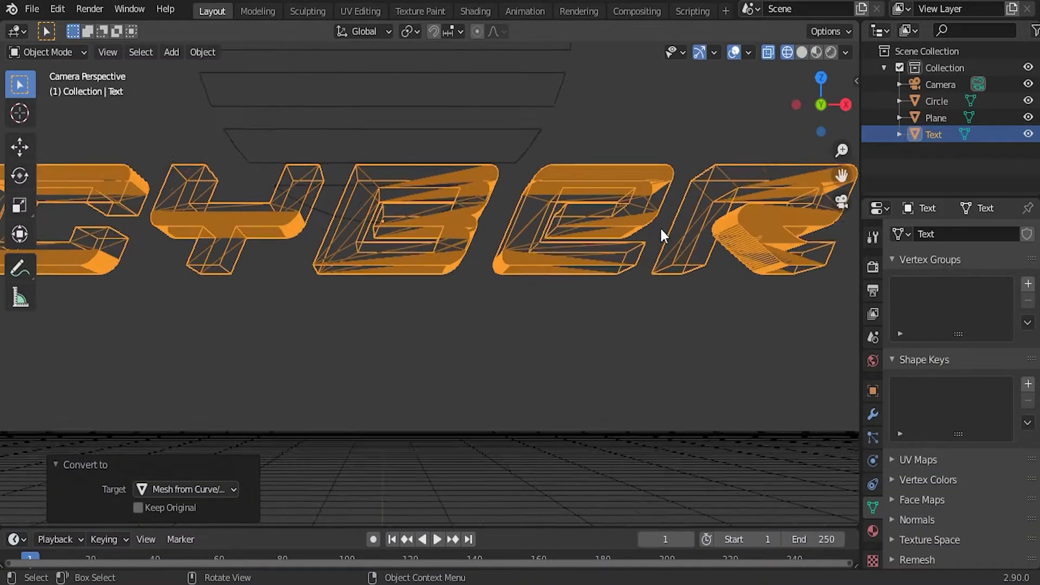
{"action": "left_click", "coordinate": [872, 414]}
{"action": "left_click", "coordinate": [974, 235]}
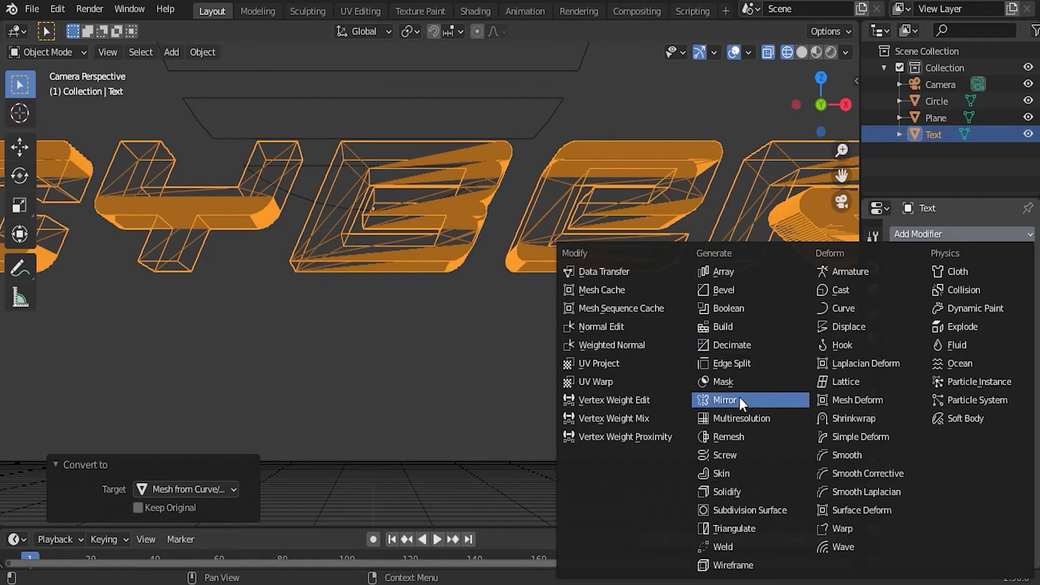
{"action": "left_click", "coordinate": [764, 437]}
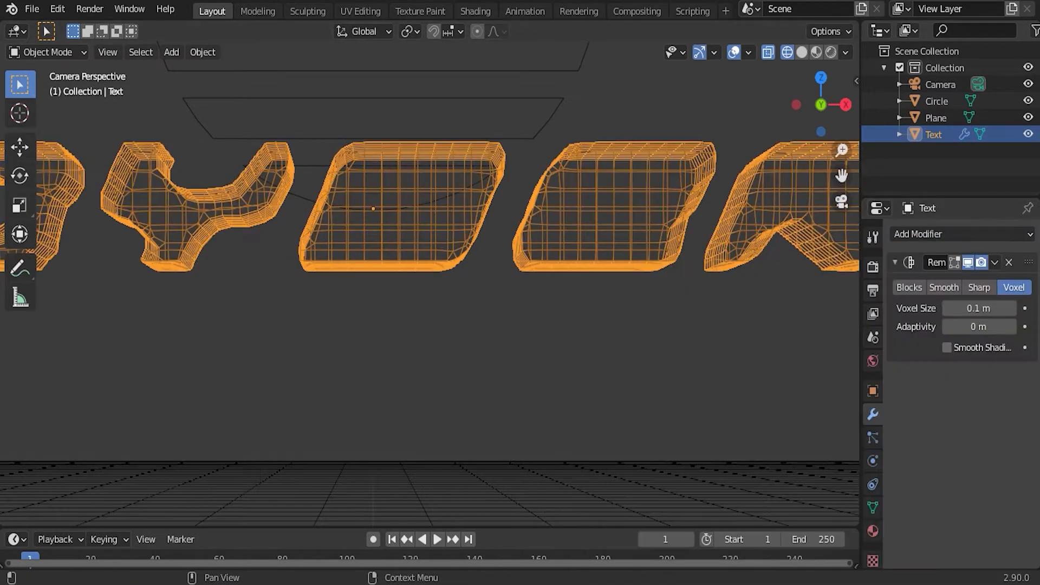
- Set the Remesh modifier to Sharp mode with octree depth 9 and Remove Disconnected turned off
{"action": "left_click", "coordinate": [976, 289]}
{"action": "left_click", "coordinate": [954, 369]}
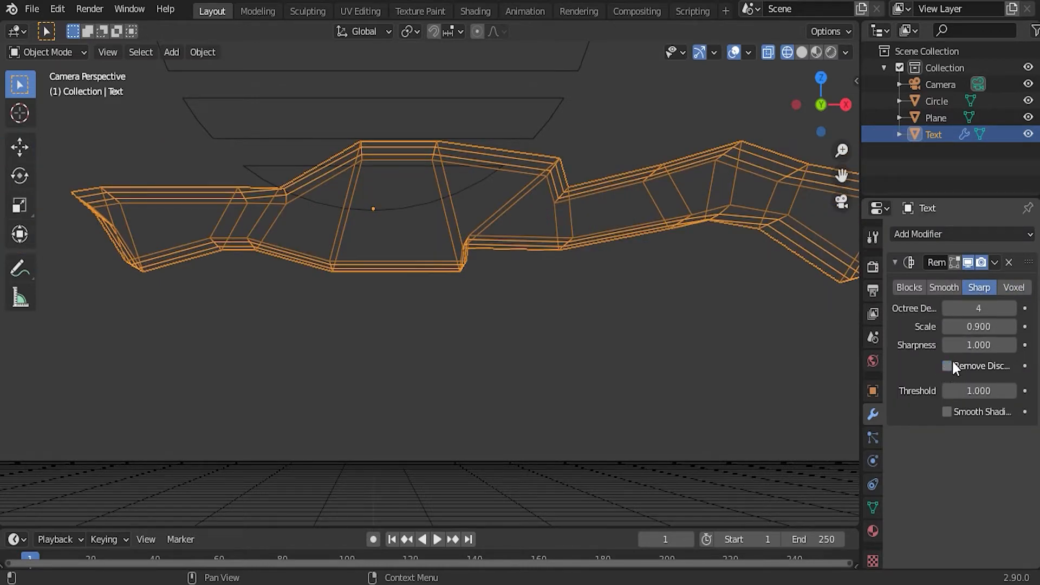
{"action": "left_click", "coordinate": [978, 309]}
{"action": "key", "text": "Return"}
{"action": "scroll", "coordinate": [507, 268], "scroll_direction": "down", "scroll_amount": 3}
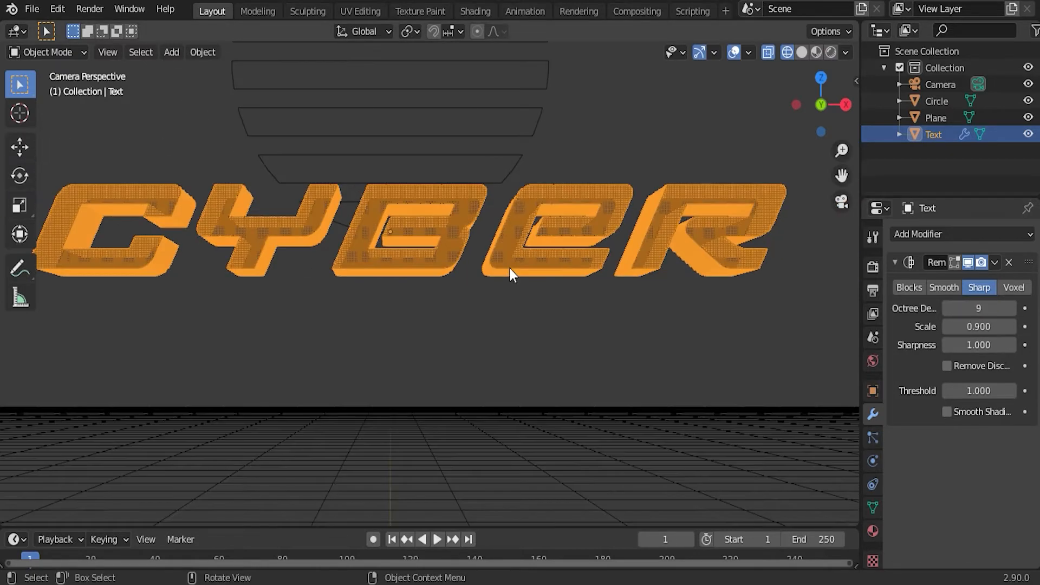
- Enable smooth shading on the CYBER mesh's Remesh modifier and apply the modifier
{"action": "left_click", "coordinate": [948, 411]}
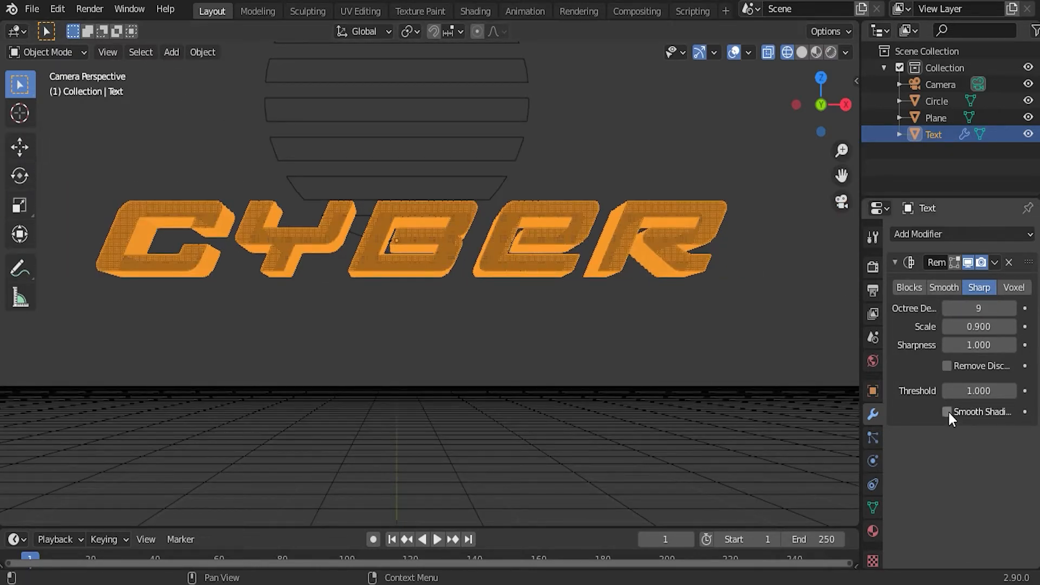
{"action": "left_click", "coordinate": [995, 262]}
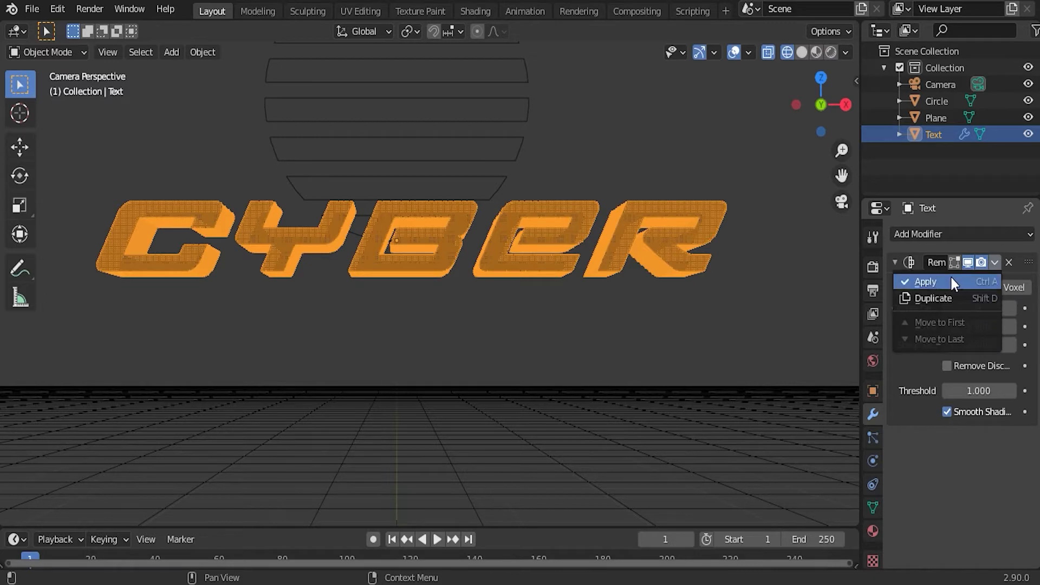
{"action": "left_click", "coordinate": [951, 278]}
- Open the CYBER mesh in Edit Mode from the front view with face selection and solid shading
{"action": "key", "text": "KP_1"}
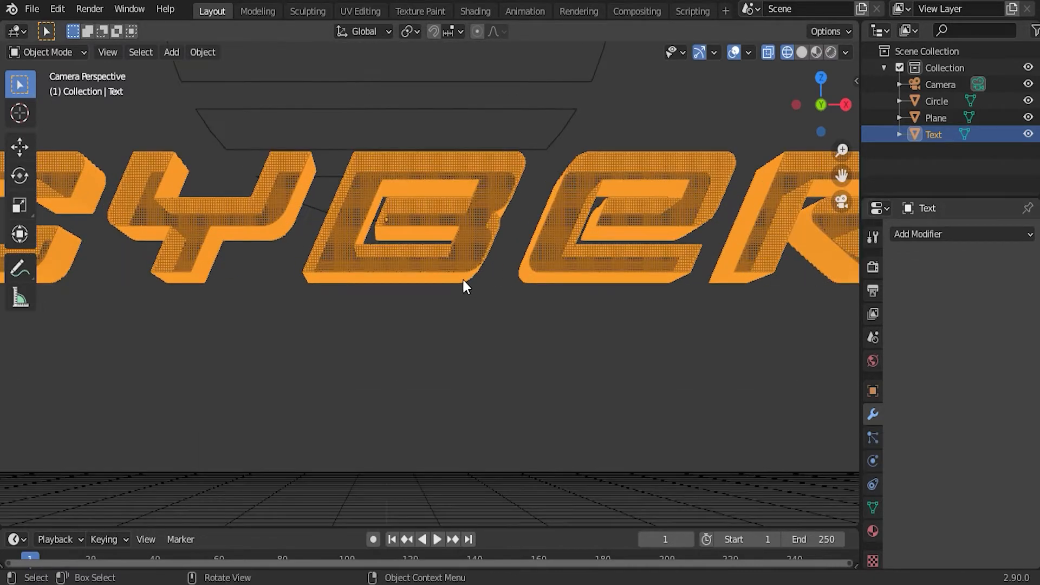
{"action": "middle_click_drag", "start_coordinate": [453, 186], "coordinate": [531, 378], "text": "shift"}
{"action": "scroll", "coordinate": [376, 260], "scroll_direction": "up", "scroll_amount": 6}
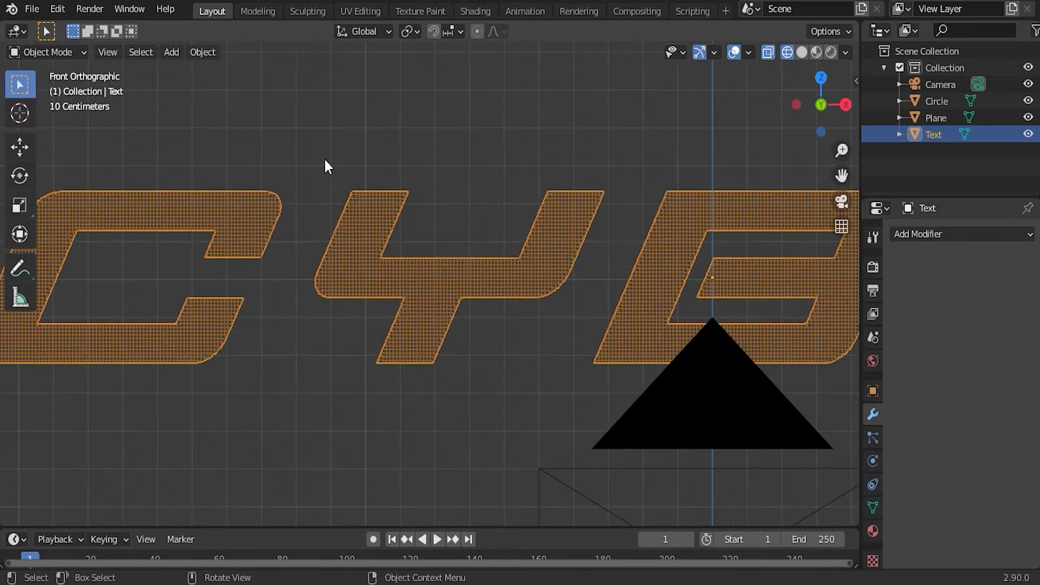
{"action": "key", "text": "Tab"}
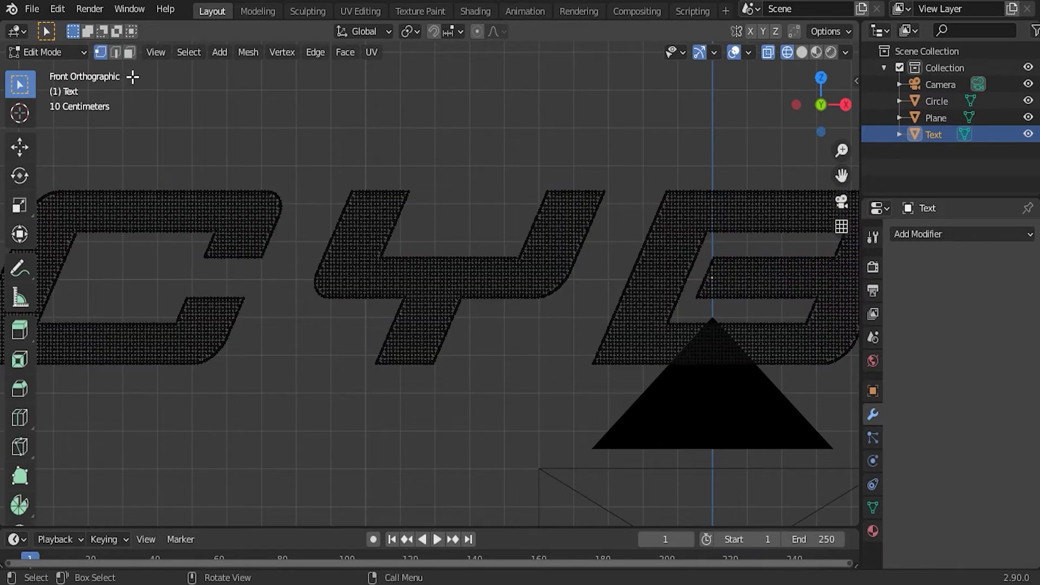
{"action": "left_click", "coordinate": [130, 52]}
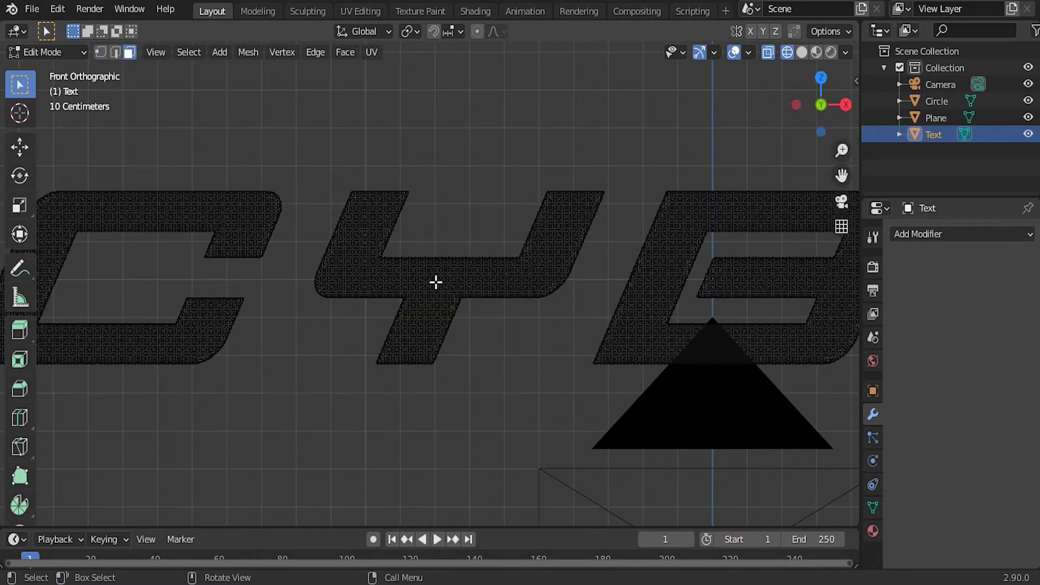
{"action": "left_click", "coordinate": [805, 53]}
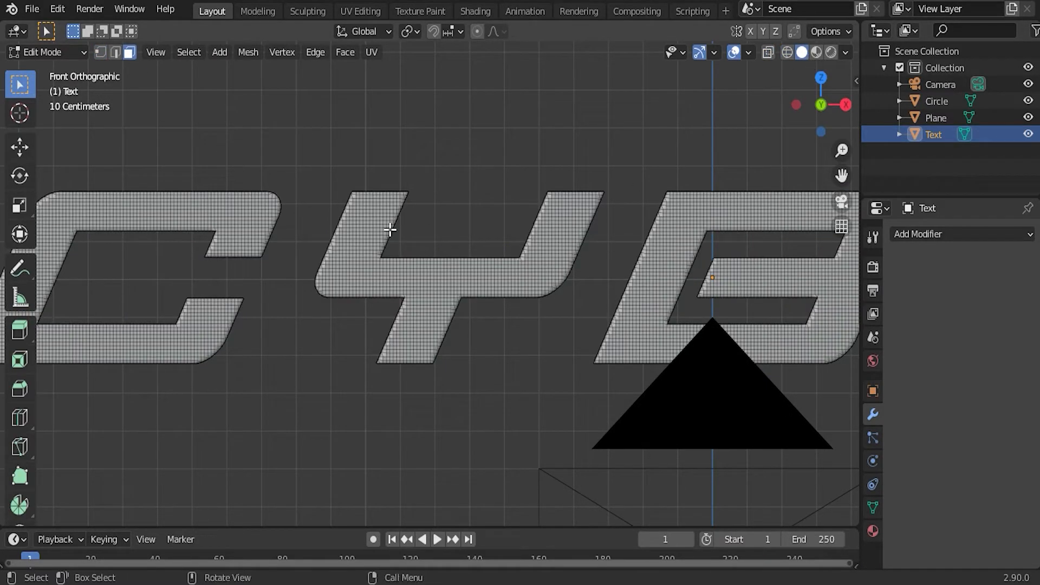
- Circle-select all the front faces of the letters C, Y, B, E and R
{"action": "key", "text": "c"}
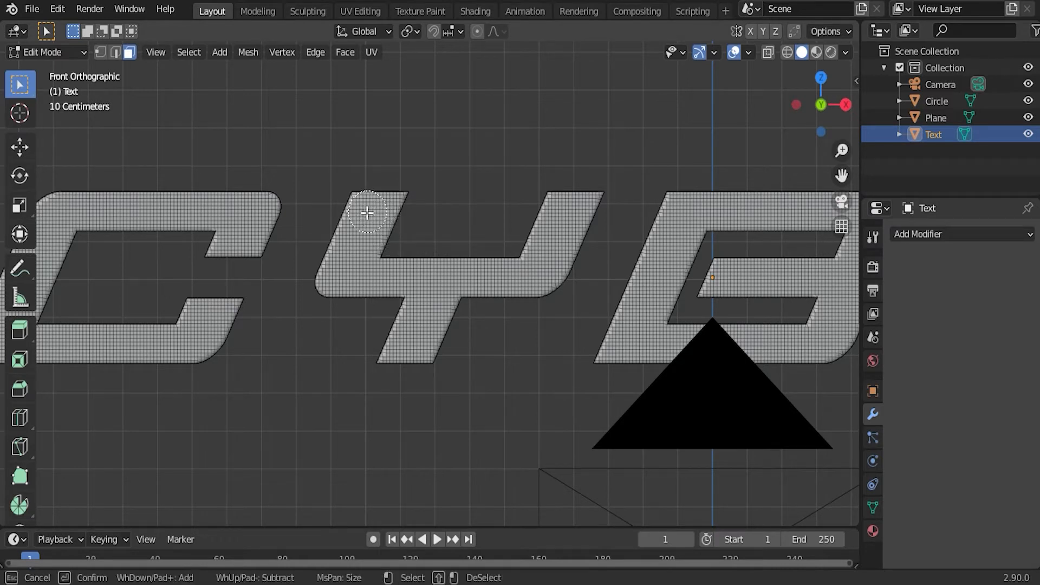
{"action": "mouse_move", "coordinate": [360, 213]}
{"action": "left_mouse_down"}
{"action": "mouse_move", "coordinate": [407, 203]}
{"action": "mouse_move", "coordinate": [332, 226]}
{"action": "mouse_move", "coordinate": [355, 284]}
{"action": "mouse_move", "coordinate": [385, 241]}
{"action": "mouse_move", "coordinate": [381, 252]}
{"action": "mouse_move", "coordinate": [493, 269]}
{"action": "mouse_move", "coordinate": [557, 194]}
{"action": "mouse_move", "coordinate": [440, 250]}
{"action": "mouse_move", "coordinate": [411, 346]}
{"action": "left_mouse_up"}
{"action": "middle_click_drag", "start_coordinate": [271, 271], "coordinate": [484, 283], "text": "shift"}
{"action": "scroll", "coordinate": [254, 246], "scroll_direction": "down", "scroll_amount": 9}
{"action": "mouse_move", "coordinate": [434, 221]}
{"action": "left_mouse_down"}
{"action": "mouse_move", "coordinate": [226, 287]}
{"action": "mouse_move", "coordinate": [460, 243]}
{"action": "left_mouse_up"}
{"action": "middle_click_drag", "start_coordinate": [704, 260], "coordinate": [201, 236], "text": "shift"}
{"action": "left_click_drag", "start_coordinate": [390, 233], "coordinate": [543, 197]}
{"action": "middle_click_drag", "start_coordinate": [650, 271], "coordinate": [314, 236], "text": "shift"}
{"action": "left_click_drag", "start_coordinate": [591, 185], "coordinate": [374, 249]}
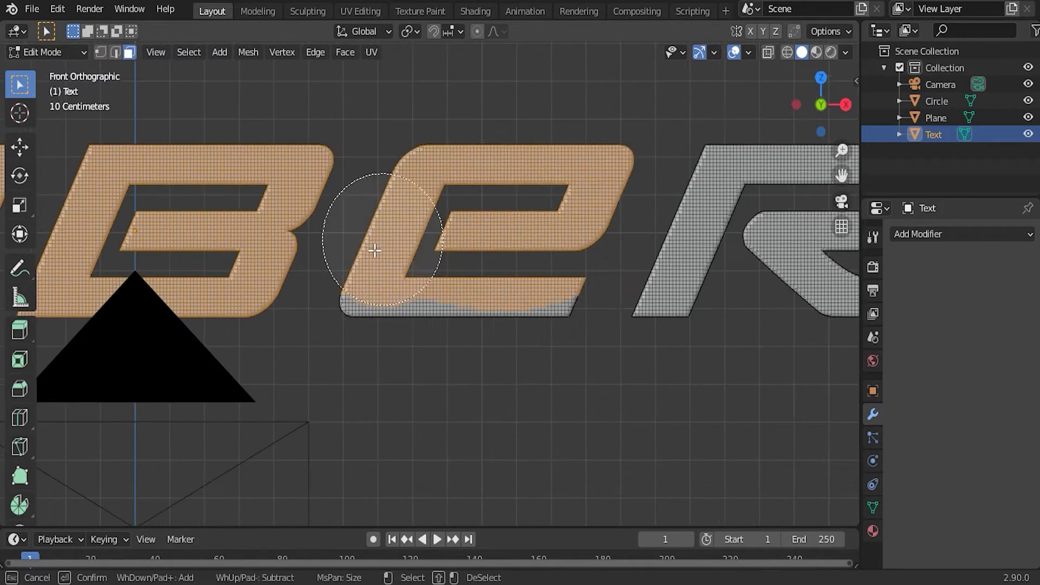
{"action": "middle_click_drag", "start_coordinate": [664, 227], "coordinate": [416, 270], "text": "shift"}
{"action": "key", "text": "Escape"}
{"action": "key", "text": "shift+s"}
{"action": "left_click", "coordinate": [320, 332]}
{"action": "key", "text": "c"}
{"action": "left_click_drag", "start_coordinate": [450, 271], "coordinate": [667, 292]}
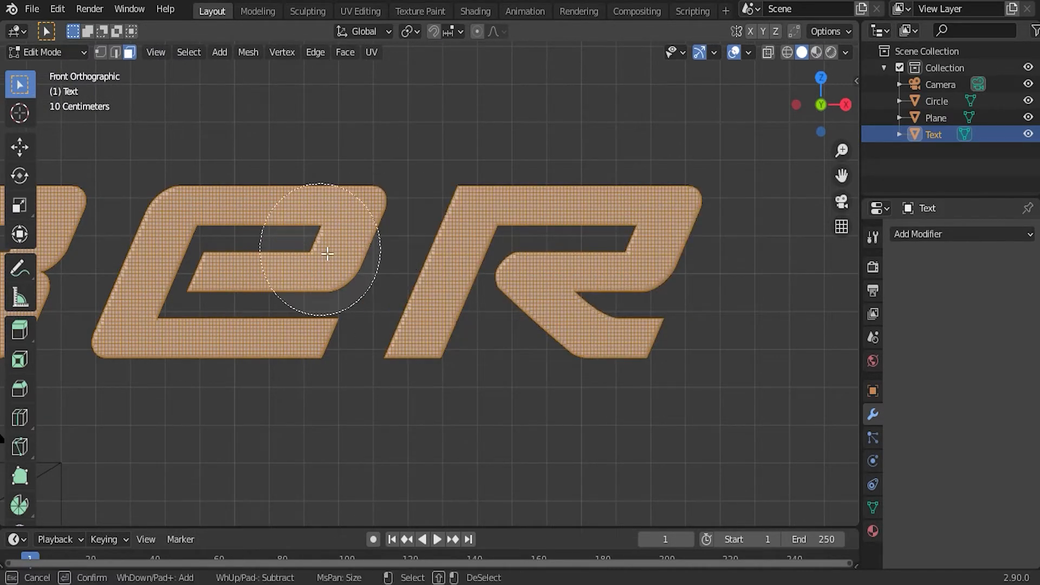
{"action": "key", "text": "Escape"}
- Examine the letters from several angles to check that only the front faces are selected, with none missed
{"action": "scroll", "coordinate": [315, 271], "scroll_direction": "down", "scroll_amount": 4}
{"action": "mouse_move", "coordinate": [307, 290]}
{"action": "middle_mouse_down", "text": "shift"}
{"action": "mouse_move", "coordinate": [548, 286]}
{"action": "mouse_move", "coordinate": [515, 304]}
{"action": "mouse_move", "coordinate": [539, 353]}
{"action": "mouse_move", "coordinate": [564, 313]}
{"action": "mouse_move", "coordinate": [545, 332]}
{"action": "mouse_move", "coordinate": [441, 314]}
{"action": "middle_mouse_up", "text": "shift"}
{"action": "scroll", "coordinate": [548, 286], "scroll_direction": "up", "scroll_amount": 4}
{"action": "middle_click_drag", "start_coordinate": [610, 401], "coordinate": [469, 341], "text": "shift"}
{"action": "scroll", "coordinate": [469, 341], "scroll_direction": "down", "scroll_amount": 3}
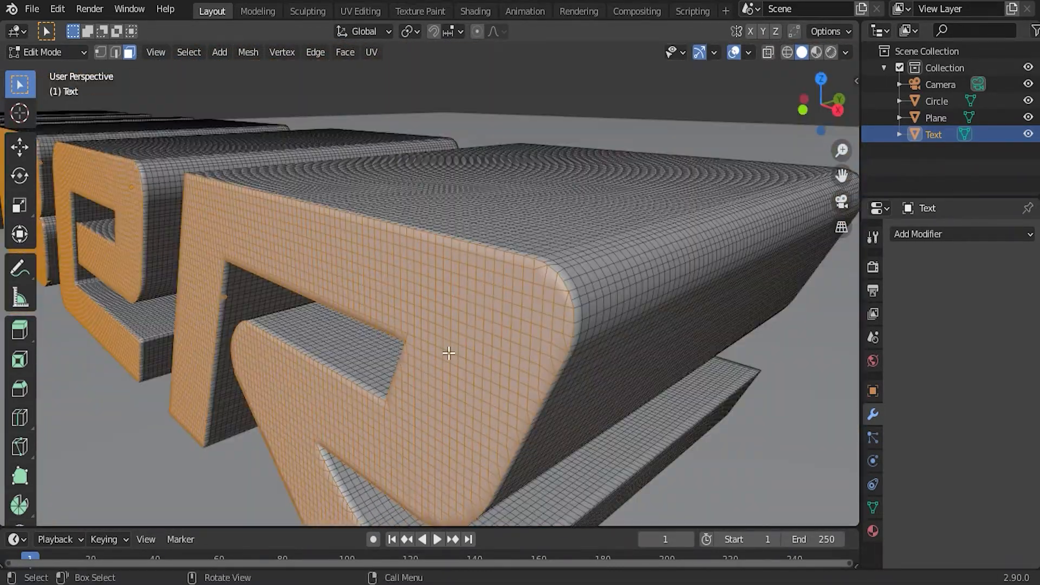
{"action": "middle_click_drag", "start_coordinate": [336, 368], "coordinate": [425, 334], "text": "shift"}
{"action": "scroll", "coordinate": [425, 335], "scroll_direction": "up", "scroll_amount": 4}
{"action": "scroll", "coordinate": [418, 328], "scroll_direction": "down", "scroll_amount": 4}
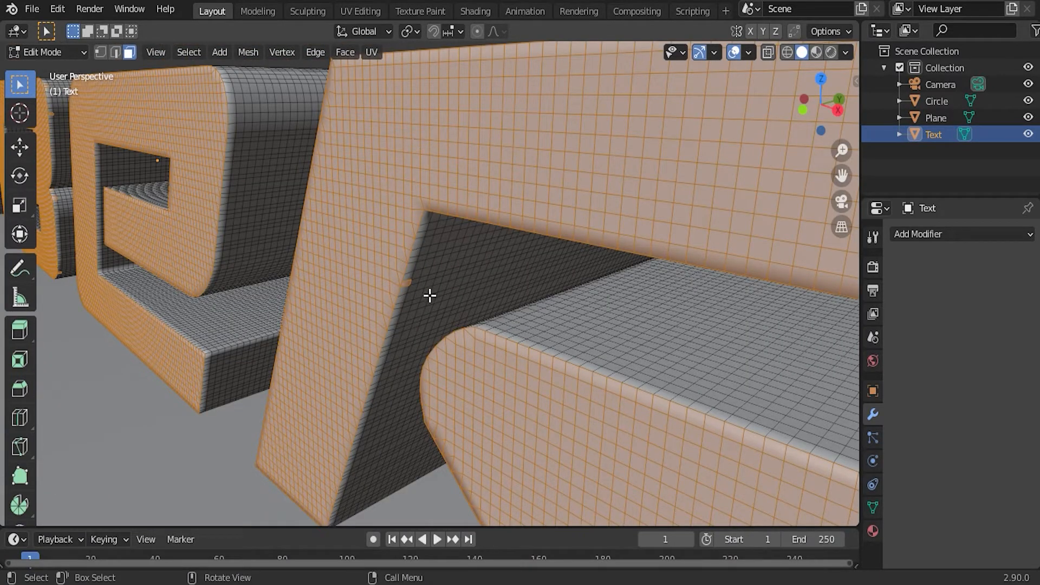
{"action": "key", "text": "c"}
{"action": "scroll", "coordinate": [428, 294], "scroll_direction": "up", "scroll_amount": 3}
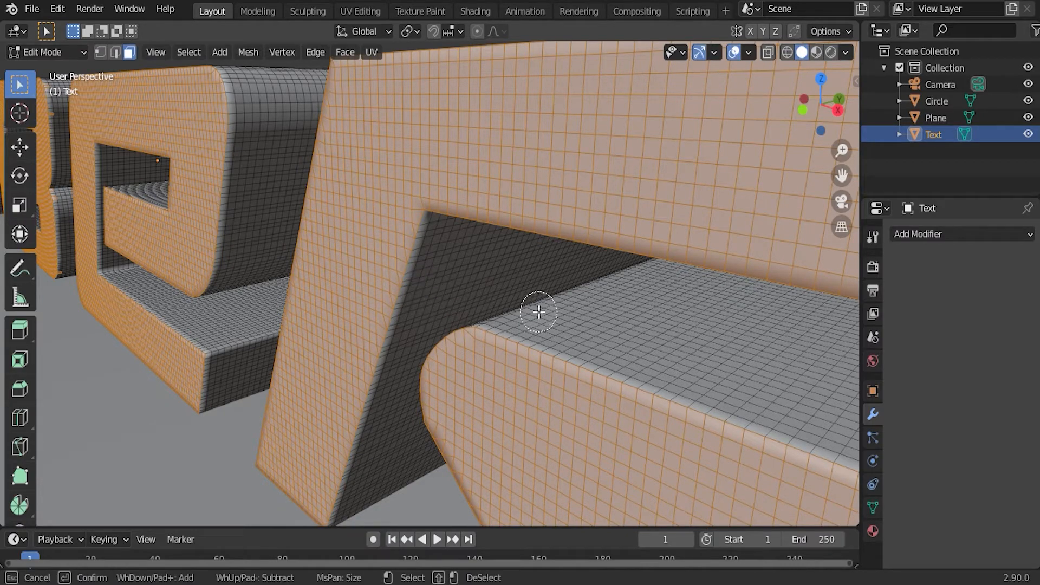
{"action": "key", "text": "Escape"}
{"action": "scroll", "coordinate": [664, 349], "scroll_direction": "down", "scroll_amount": 7}
{"action": "mouse_move", "coordinate": [641, 344]}
{"action": "middle_mouse_down", "text": "shift"}
{"action": "mouse_move", "coordinate": [553, 330]}
{"action": "mouse_move", "coordinate": [471, 383]}
{"action": "mouse_move", "coordinate": [529, 390]}
{"action": "mouse_move", "coordinate": [519, 385]}
{"action": "middle_mouse_up", "text": "shift"}
{"action": "scroll", "coordinate": [533, 335], "scroll_direction": "up", "scroll_amount": 9}
{"action": "scroll", "coordinate": [533, 335], "scroll_direction": "down", "scroll_amount": 8}
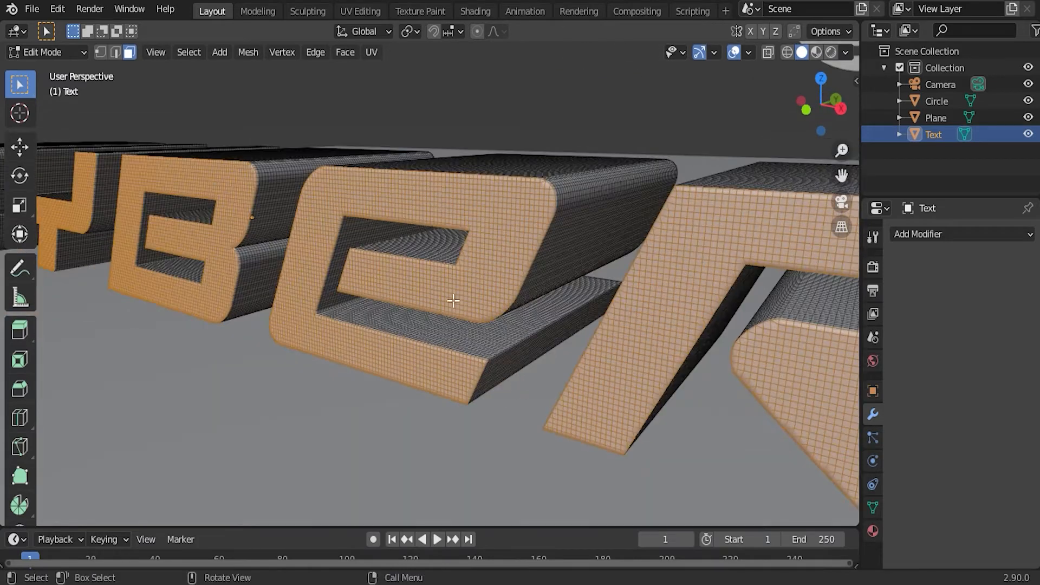
{"action": "middle_click_drag", "start_coordinate": [422, 323], "coordinate": [474, 332]}
{"action": "middle_click_drag", "start_coordinate": [379, 287], "coordinate": [469, 321], "text": "shift"}
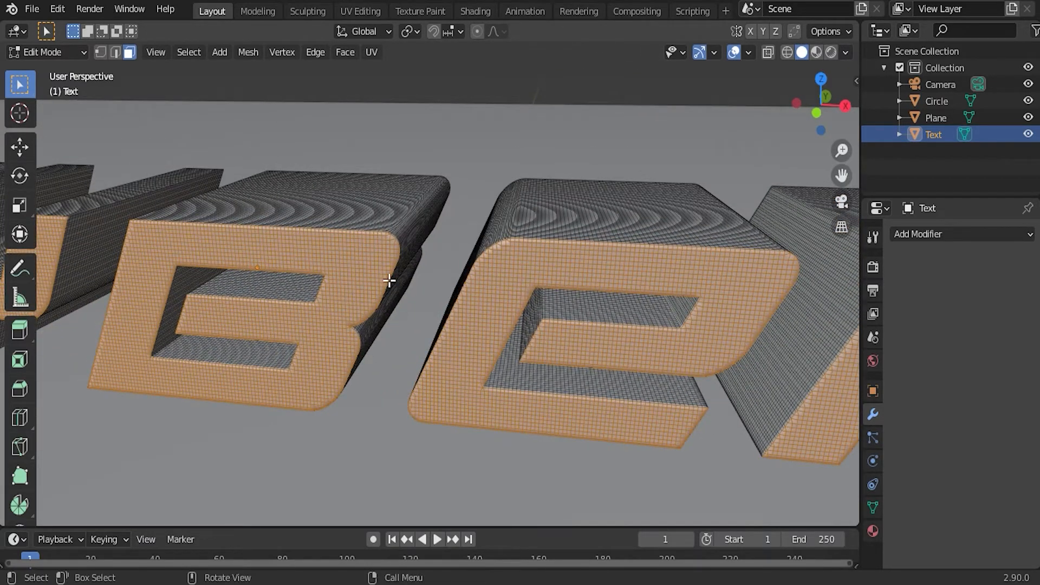
- Inset the selected front faces slightly, move them about 0.01 m along Y into the letters, and return to Object Mode
{"action": "key", "text": "i"}
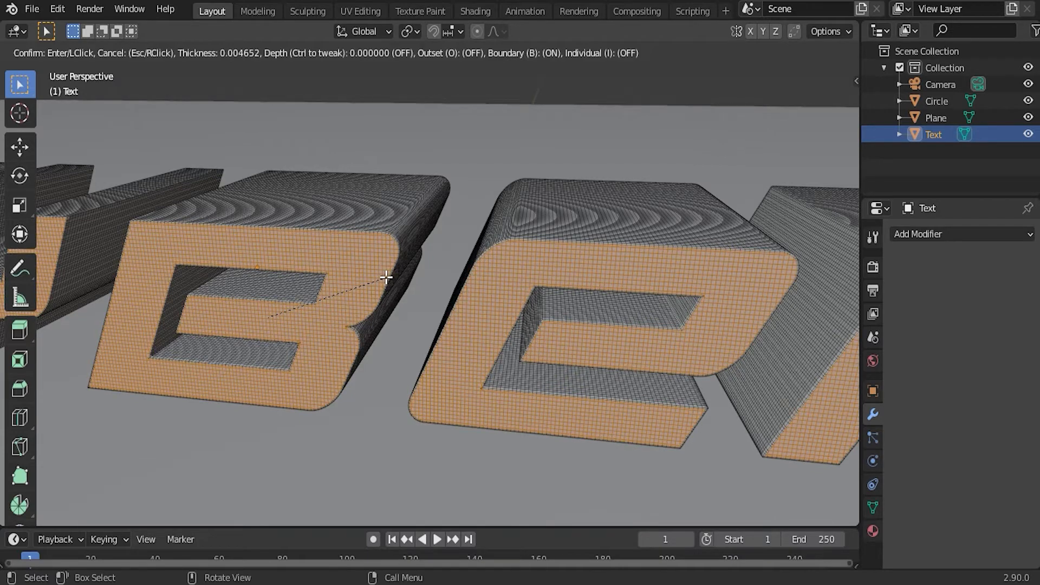
{"action": "key", "text": "g"}
{"action": "key", "text": "y"}
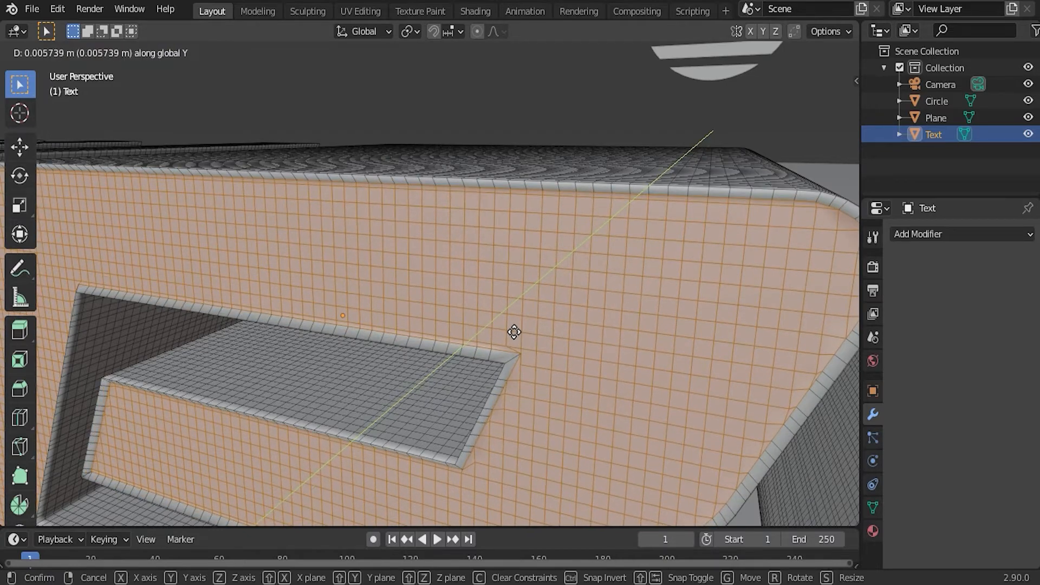
{"action": "left_click", "coordinate": [517, 329]}
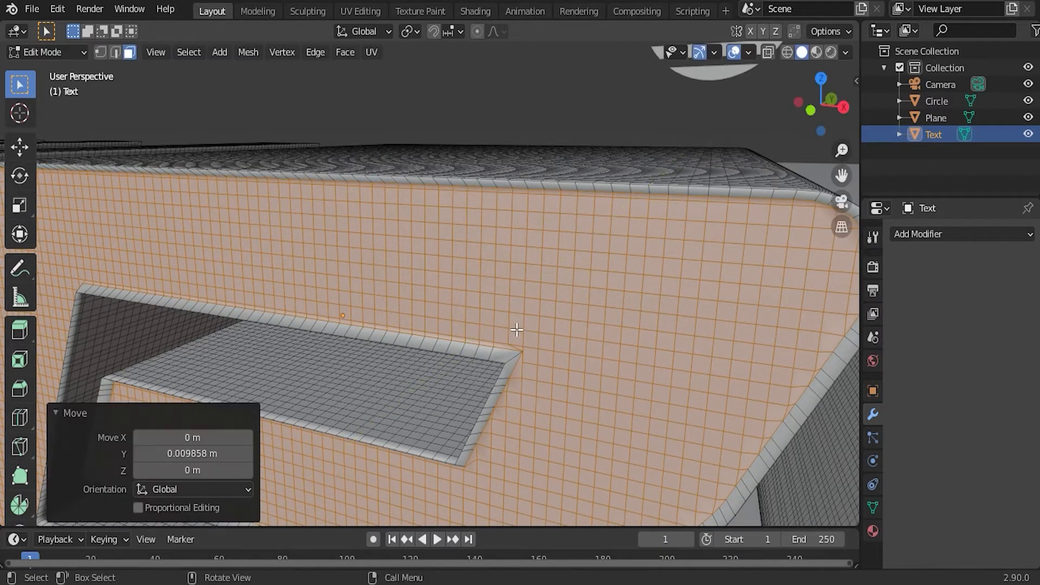
{"action": "middle_click_drag", "start_coordinate": [522, 396], "coordinate": [620, 293]}
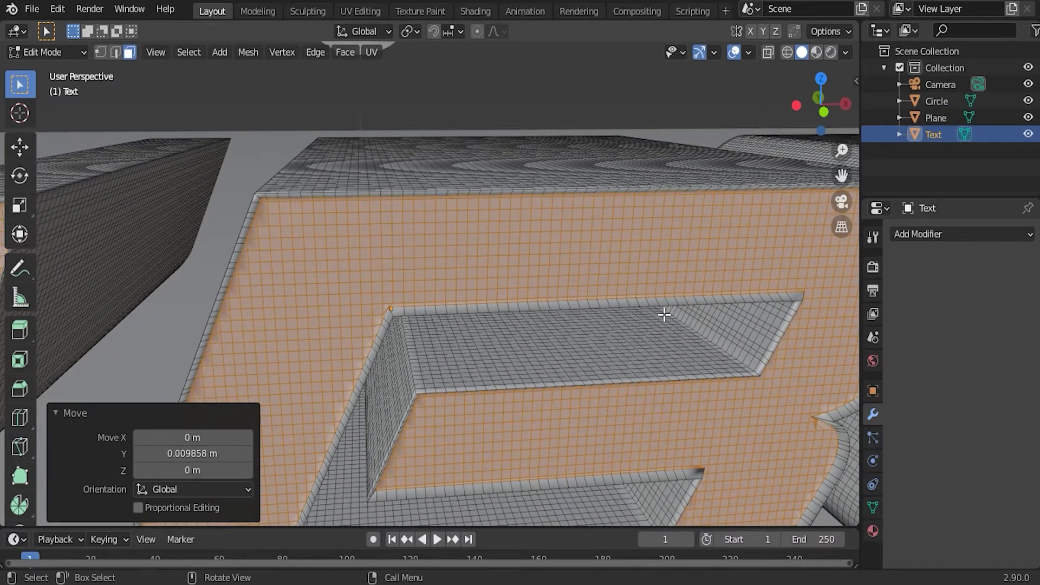
{"action": "key", "text": "Tab"}
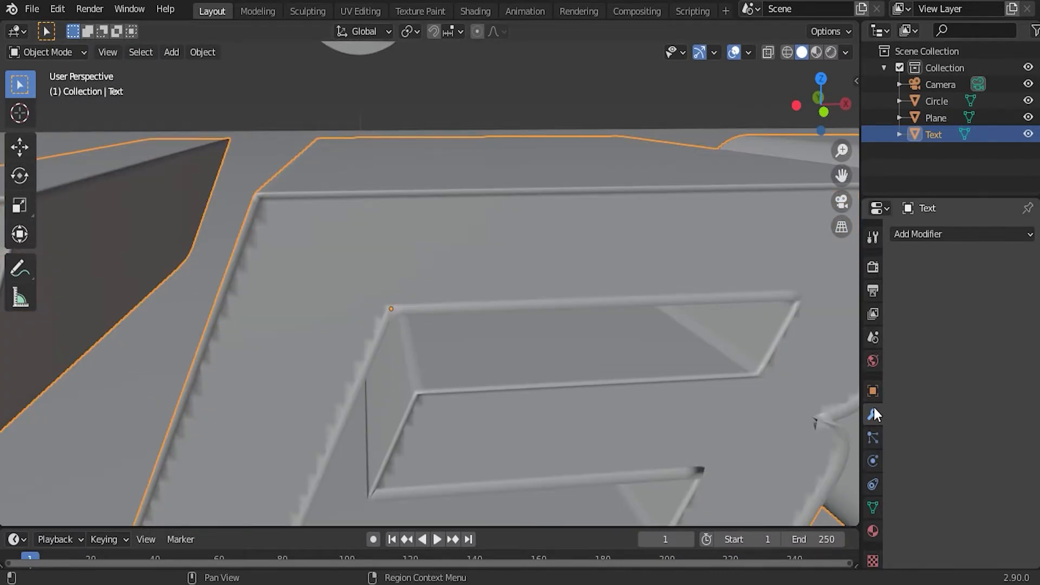
- Create a new material on the CYBER text with an Emission surface
{"action": "scroll", "coordinate": [757, 400], "scroll_direction": "down", "scroll_amount": 3}
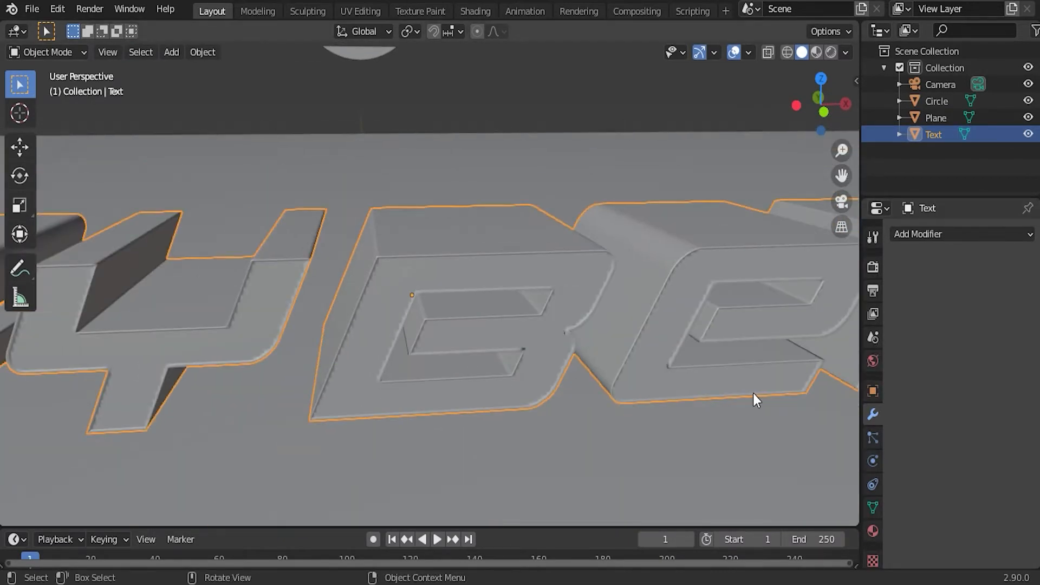
{"action": "left_click", "coordinate": [874, 530]}
{"action": "left_click", "coordinate": [966, 306]}
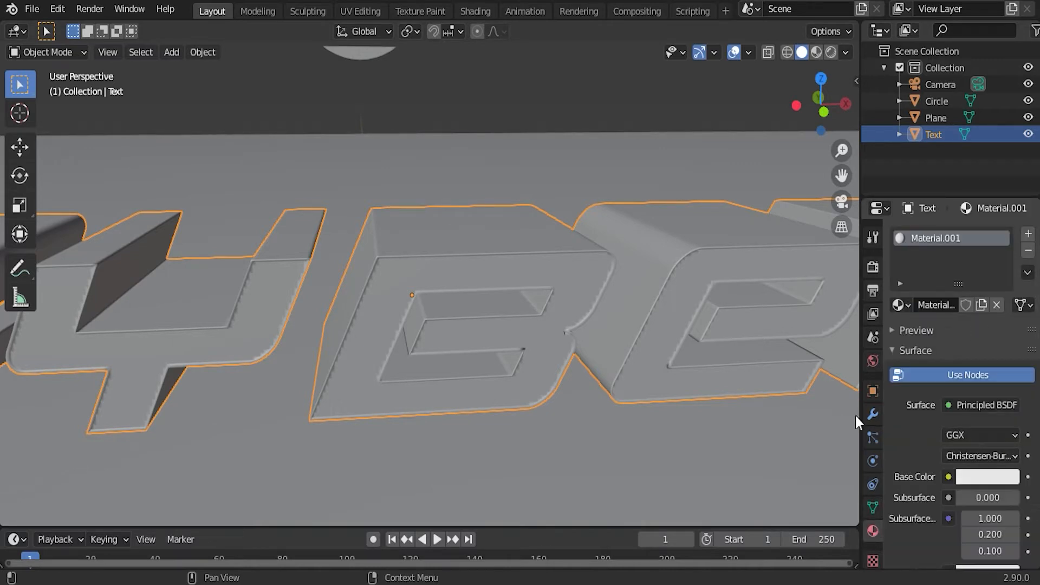
{"action": "left_click", "coordinate": [978, 406]}
{"action": "left_click", "coordinate": [837, 76]}
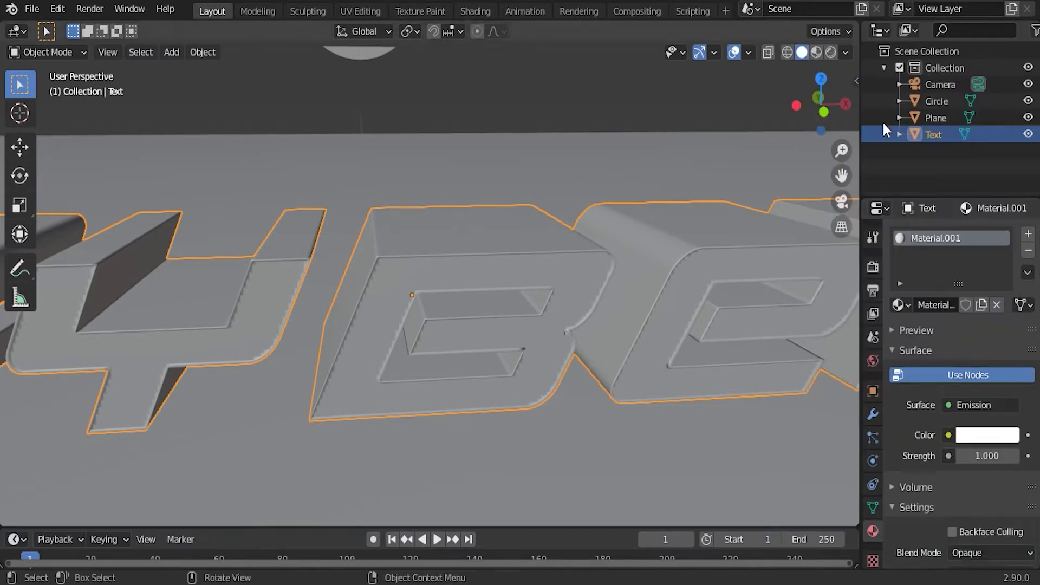
- Set the emission color to light cyan with strength 2 and preview the text in rendered shading
{"action": "left_click", "coordinate": [987, 436]}
{"action": "left_click_drag", "start_coordinate": [944, 261], "coordinate": [942, 234]}
{"action": "left_click", "coordinate": [995, 454]}
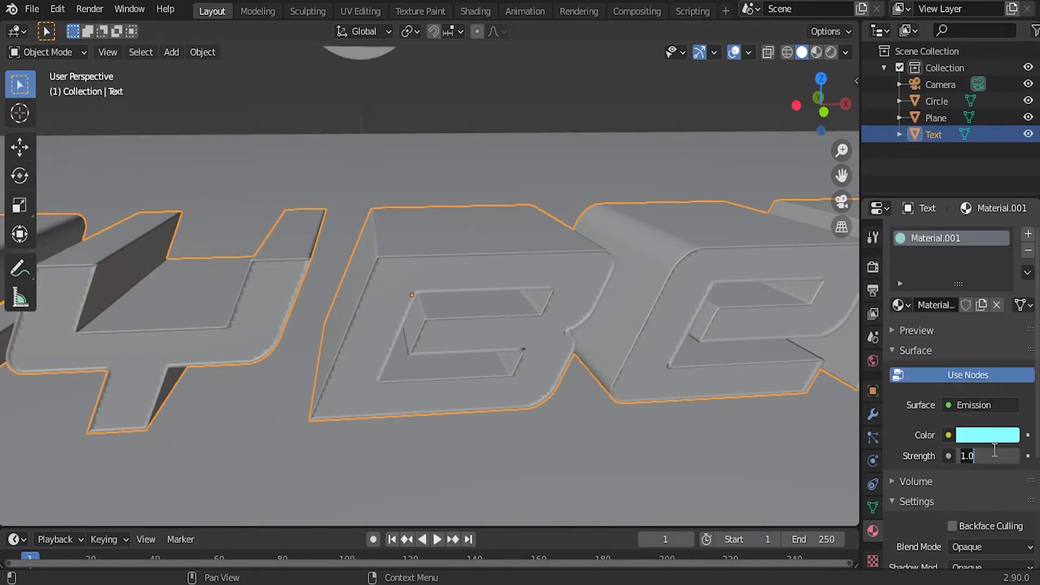
{"action": "type", "text": "2"}
{"action": "key", "text": "Return"}
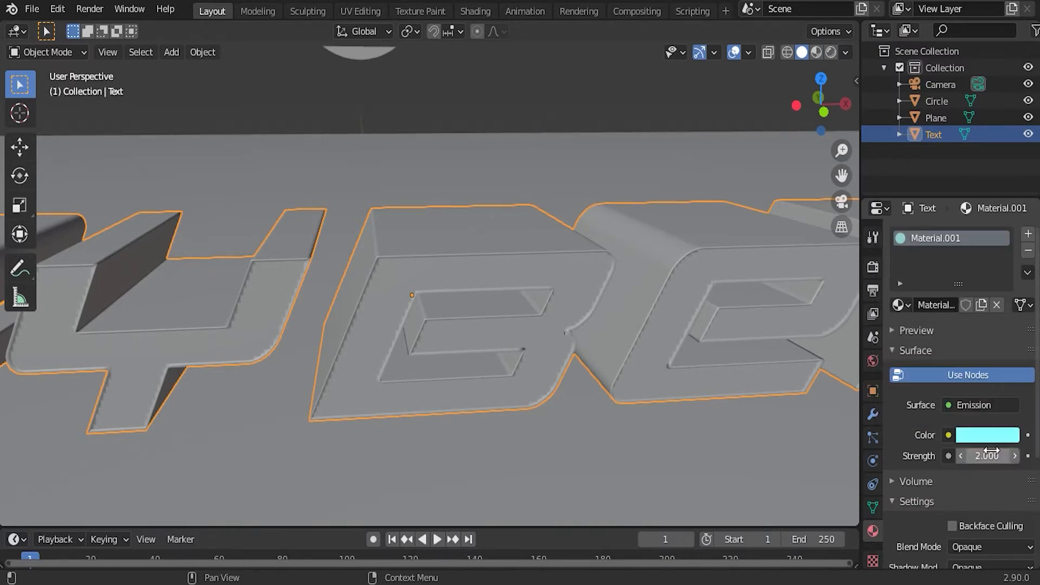
{"action": "left_click", "coordinate": [831, 53]}
{"action": "scroll", "coordinate": [607, 287], "scroll_direction": "down", "scroll_amount": 6}
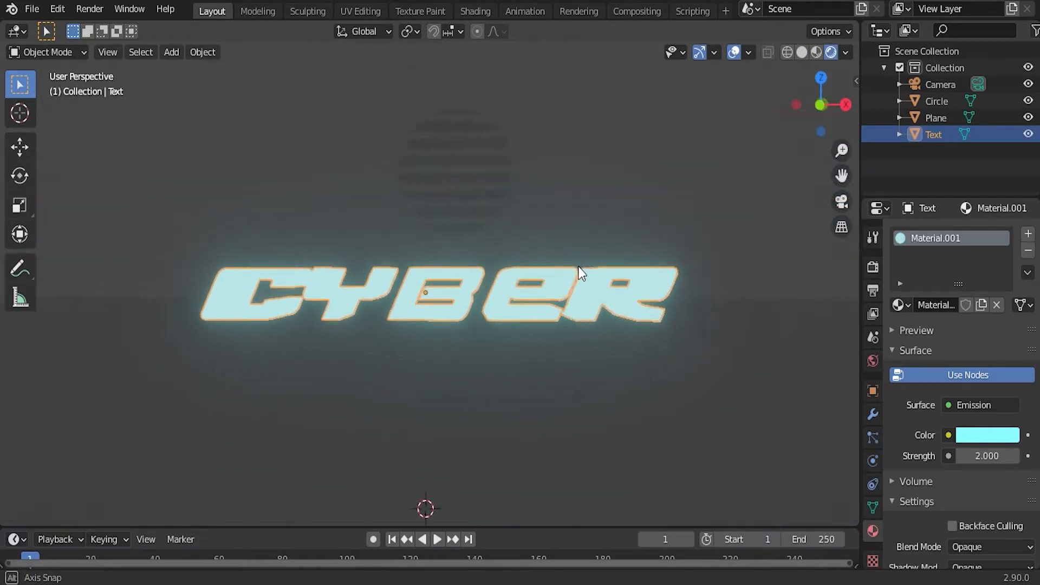
- Add a second material slot to the CYBER mesh in Edit Mode, with a new material using an Emission surface
{"action": "key", "text": "Tab"}
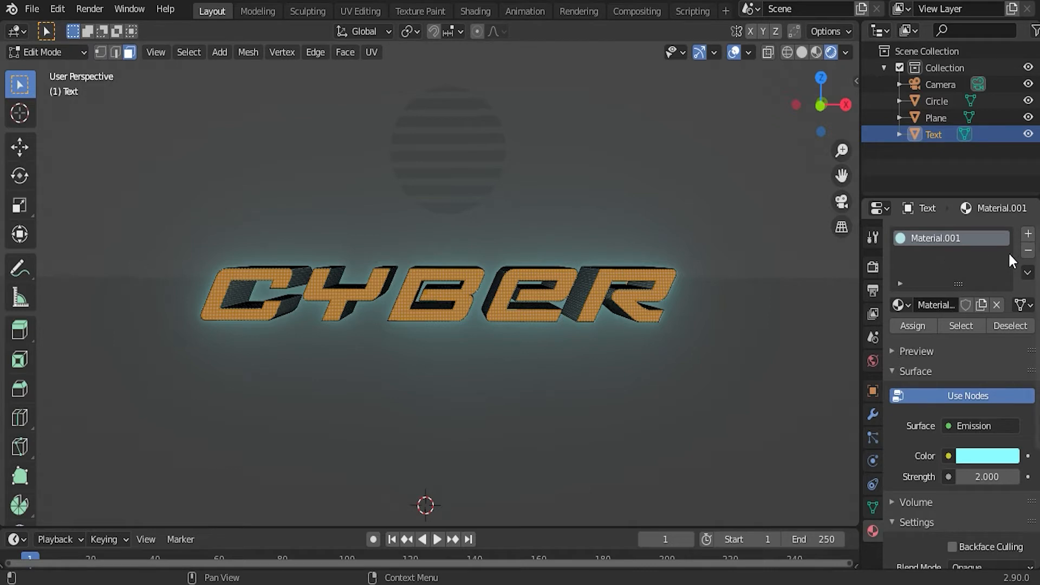
{"action": "left_click", "coordinate": [1028, 239]}
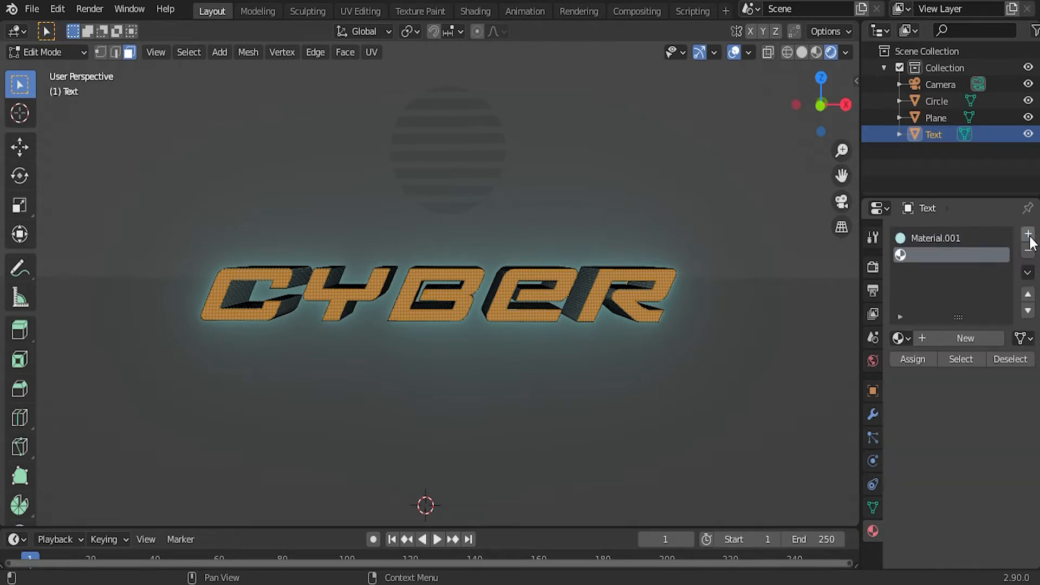
{"action": "left_click", "coordinate": [971, 337]}
{"action": "left_click", "coordinate": [982, 459]}
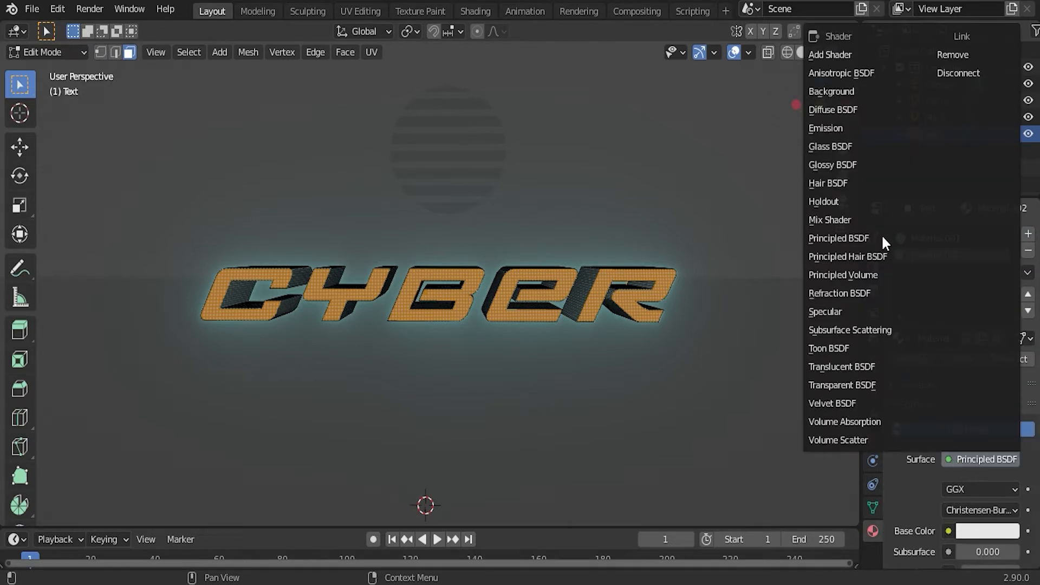
{"action": "left_click", "coordinate": [845, 127]}
- Set the second material's emission color to deep blue and its strength to 2
{"action": "left_click", "coordinate": [987, 490]}
{"action": "left_click_drag", "start_coordinate": [931, 350], "coordinate": [1008, 289]}
{"action": "left_click", "coordinate": [998, 510]}
{"action": "type", "text": "2"}
{"action": "key", "text": "Return"}
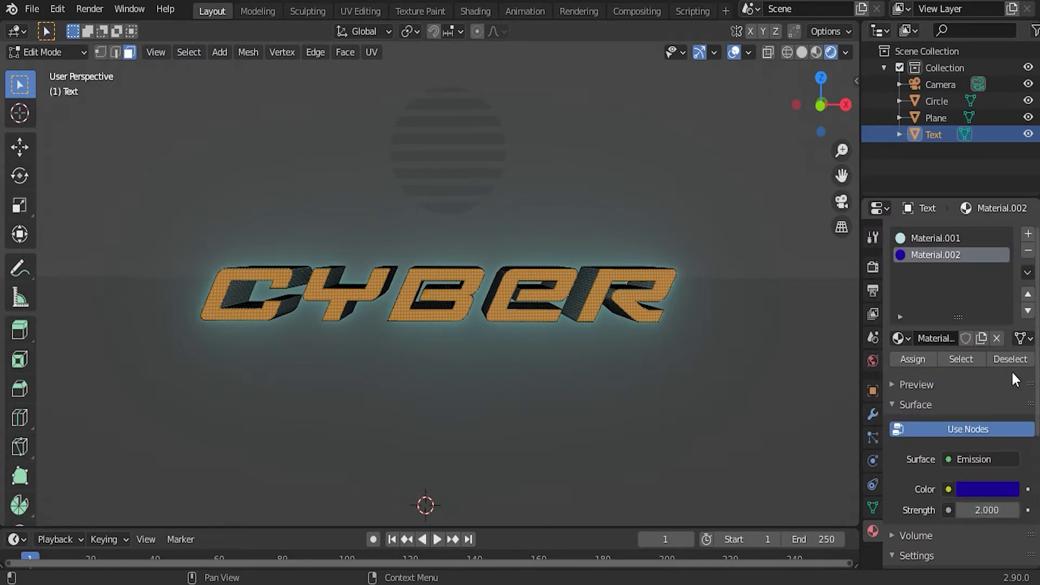
- Assign the blue material to the selected front faces, return to Object Mode and darken its emission color
{"action": "left_click", "coordinate": [917, 359]}
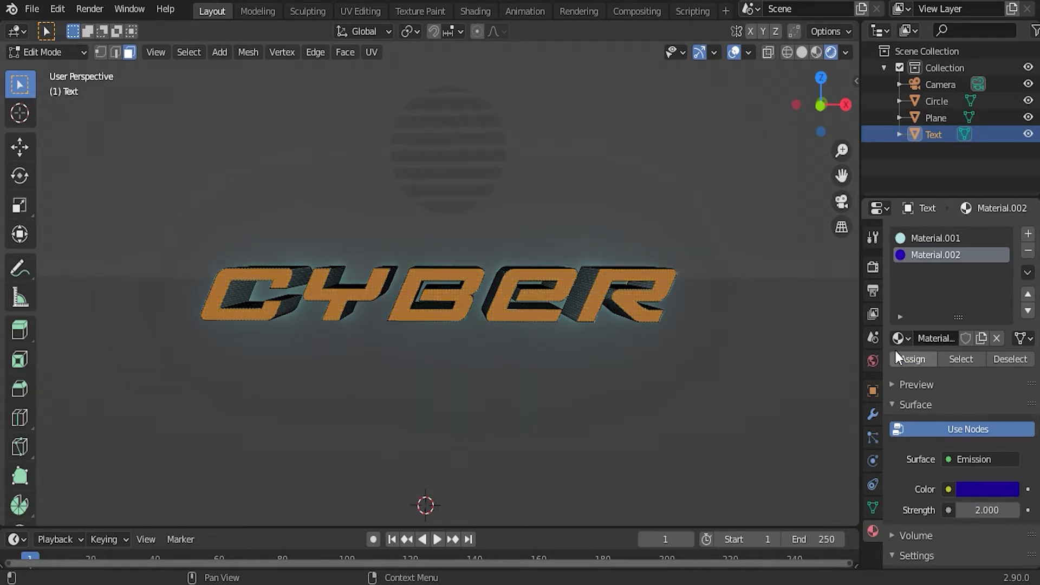
{"action": "key", "text": "Tab"}
{"action": "left_click", "coordinate": [983, 467]}
{"action": "left_click_drag", "start_coordinate": [1016, 276], "coordinate": [1007, 317]}
{"action": "middle_click_drag", "start_coordinate": [817, 256], "coordinate": [778, 372]}
- Change the world background color to a very dark blue-violet with hue 0.726 and saturation 1
{"action": "left_click", "coordinate": [873, 360]}
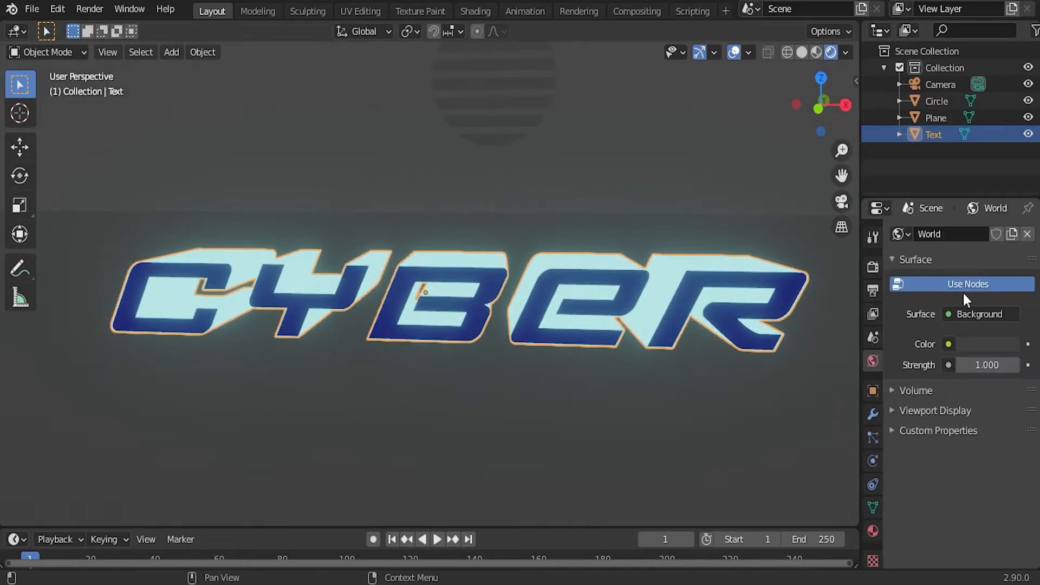
{"action": "left_click", "coordinate": [975, 343]}
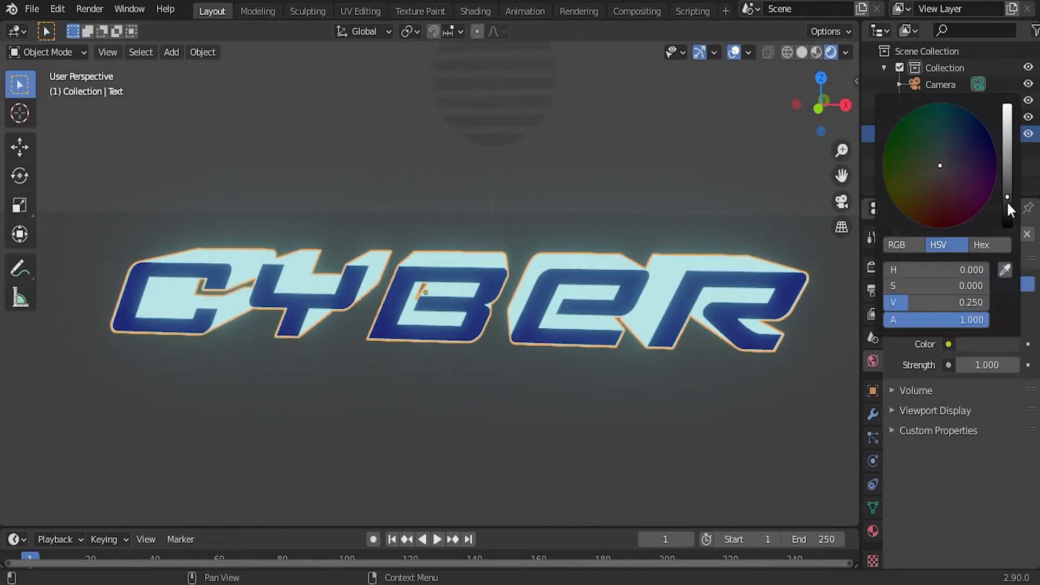
{"action": "left_click", "coordinate": [985, 171]}
{"action": "left_click_drag", "start_coordinate": [985, 171], "coordinate": [995, 154]}
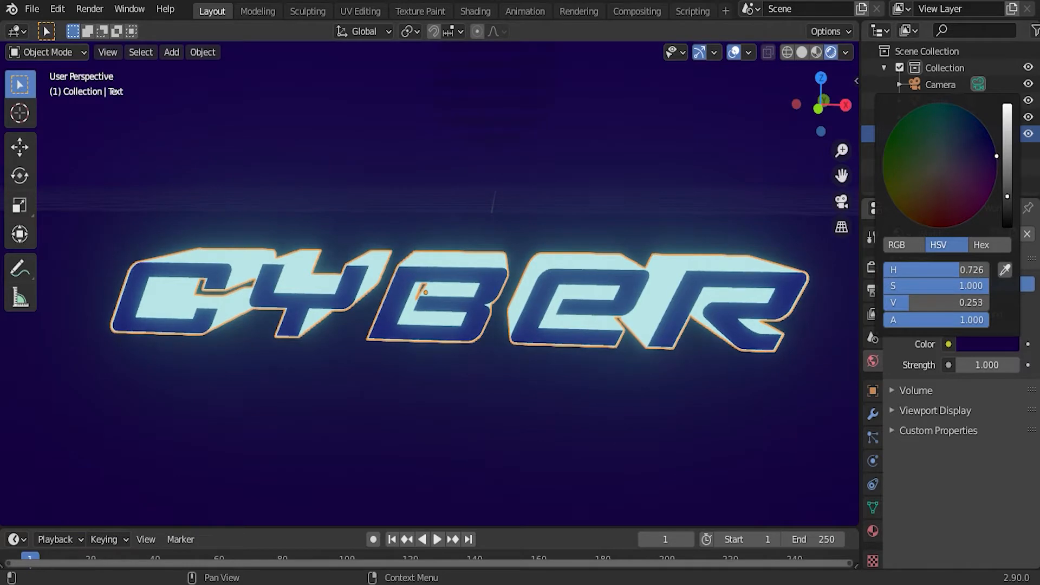
{"action": "left_click_drag", "start_coordinate": [1007, 197], "coordinate": [1007, 204]}
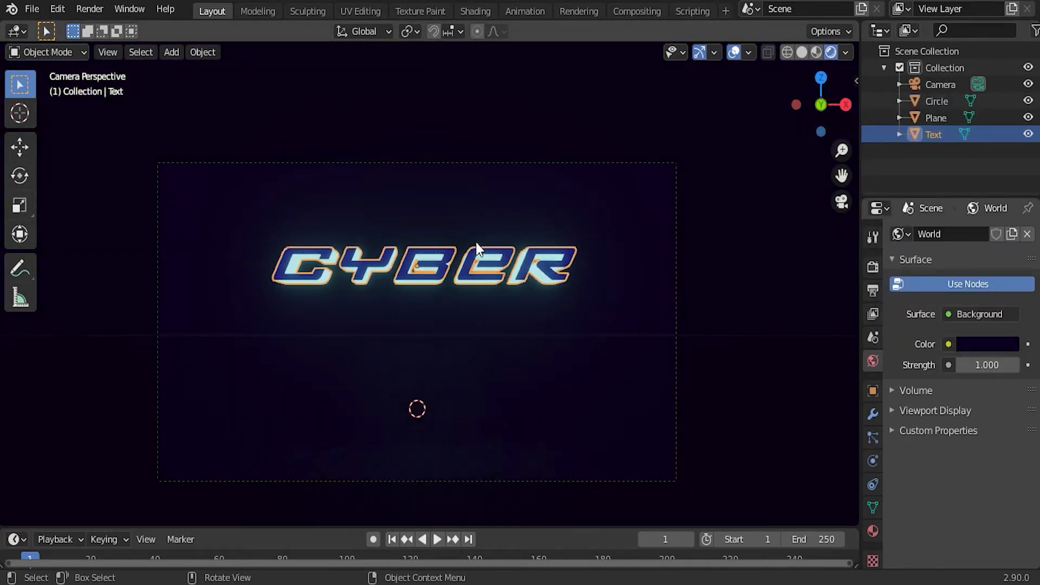
- Select the striped sun, switch to the Shading workspace and remove the two side areas beside the viewport and node editor
{"action": "left_click", "coordinate": [461, 208]}
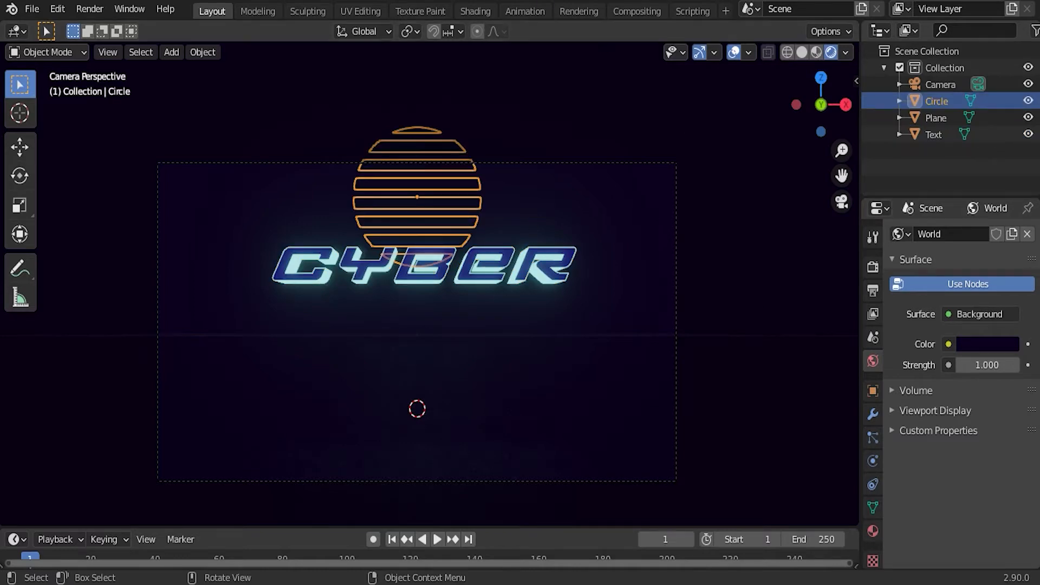
{"action": "left_click", "coordinate": [481, 7]}
{"action": "right_click", "coordinate": [157, 303]}
{"action": "left_click", "coordinate": [92, 330]}
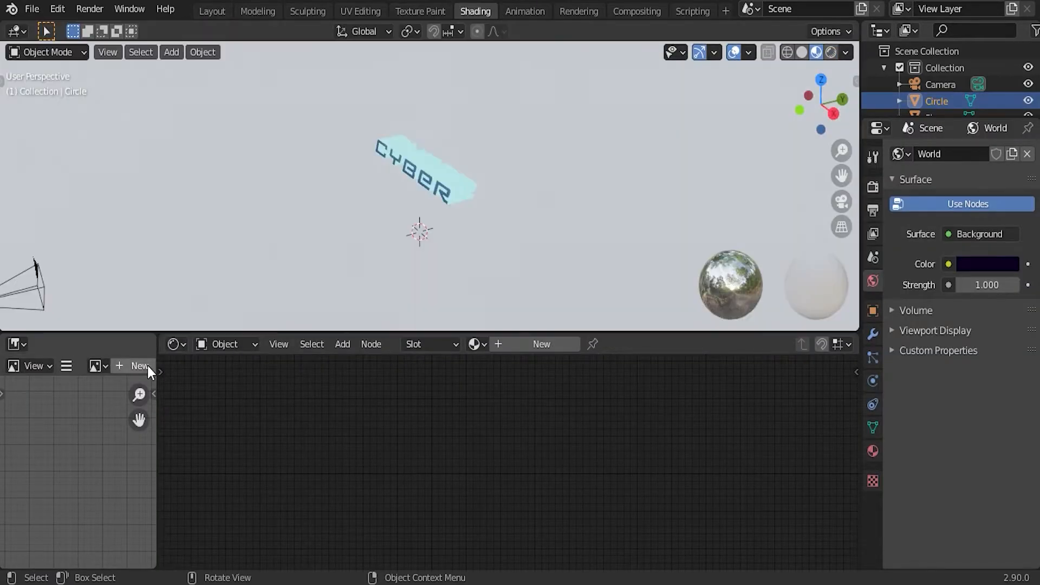
{"action": "right_click", "coordinate": [157, 394]}
{"action": "left_click", "coordinate": [163, 398]}
{"action": "left_click", "coordinate": [109, 401]}
- Show the rendered camera view in the viewport and enlarge the viewport slightly over the node editor
{"action": "left_click", "coordinate": [832, 53]}
{"action": "key", "text": "KP_0"}
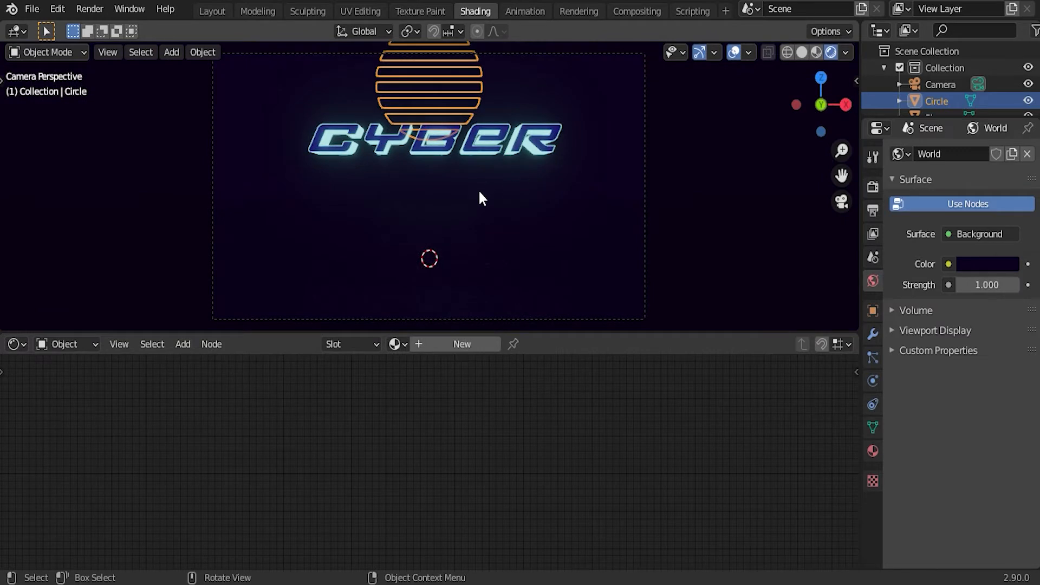
{"action": "left_click_drag", "start_coordinate": [541, 329], "coordinate": [488, 360]}
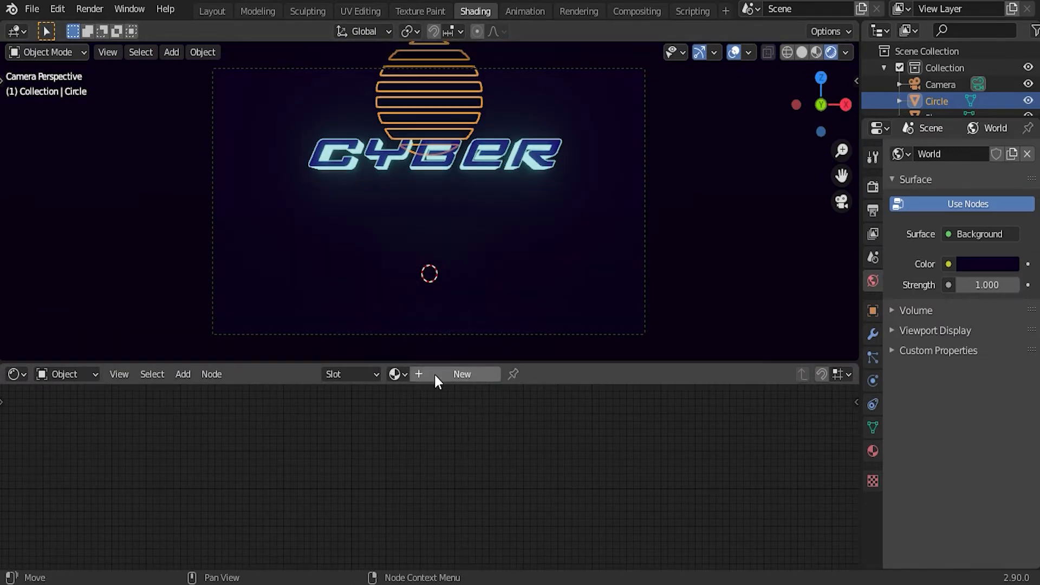
- Create a new material on the striped sun and delete its Principled BSDF node
{"action": "left_click", "coordinate": [434, 374]}
{"action": "key", "text": "Home"}
{"action": "left_click", "coordinate": [410, 442]}
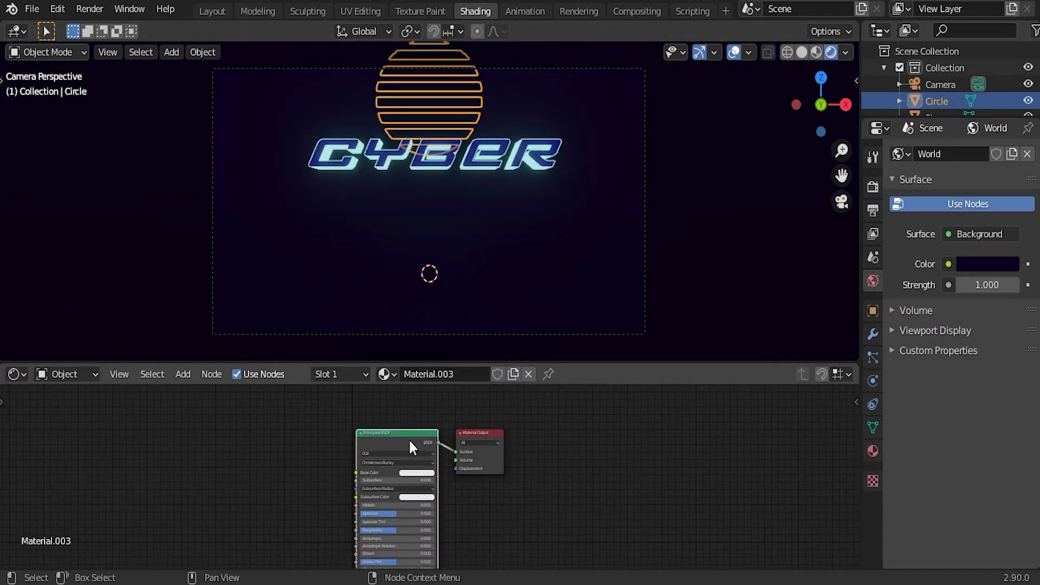
{"action": "key", "text": "x"}
- Add an Emission node to the sun's material and connect it to the Material Output's Surface
{"action": "key", "text": "shift+a"}
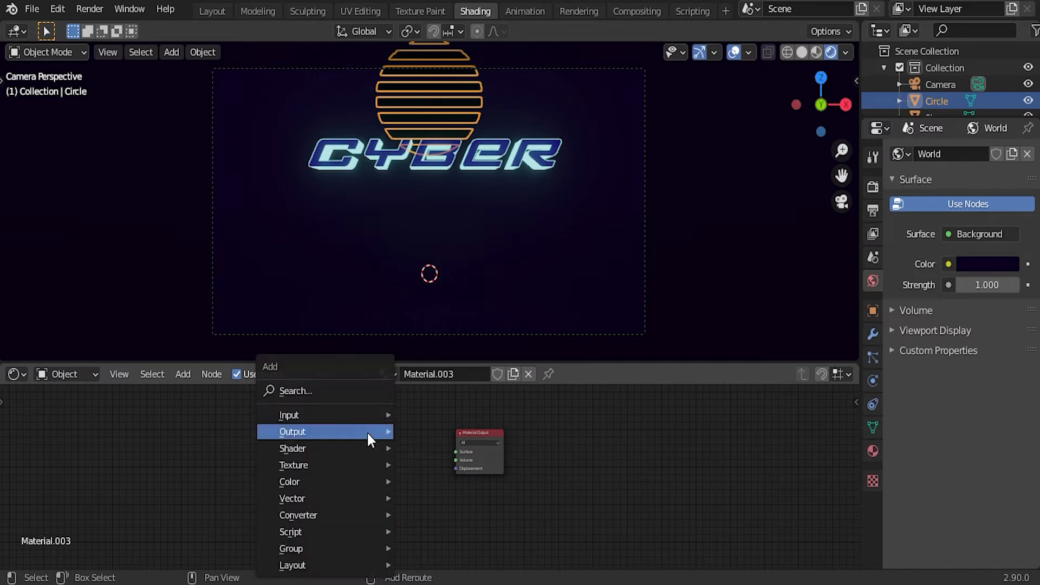
{"action": "left_click", "coordinate": [361, 395]}
{"action": "type", "text": "emission"}
{"action": "key", "text": "Return"}
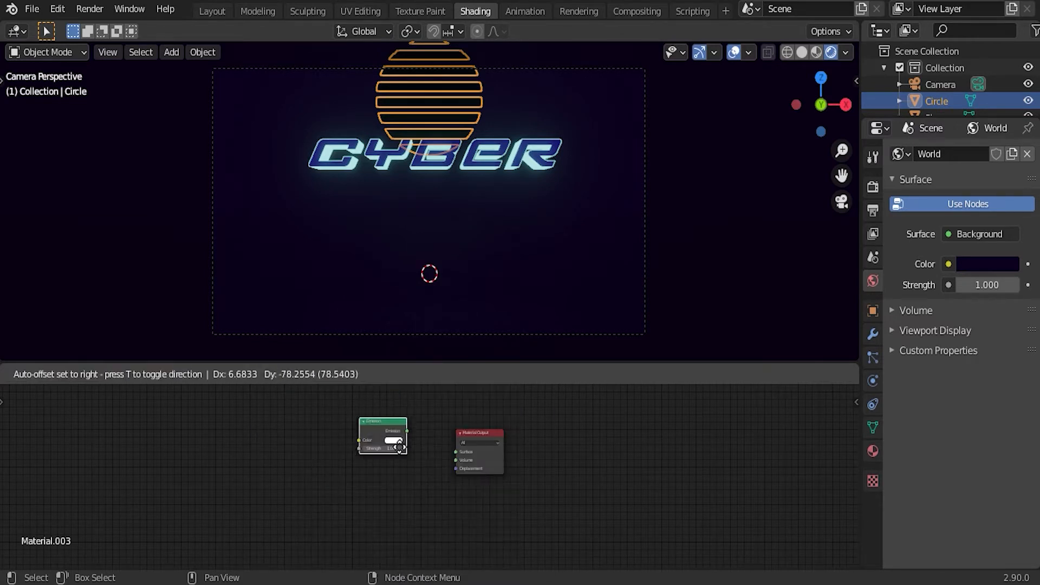
{"action": "left_click", "coordinate": [398, 453]}
{"action": "left_click_drag", "start_coordinate": [414, 449], "coordinate": [453, 453]}
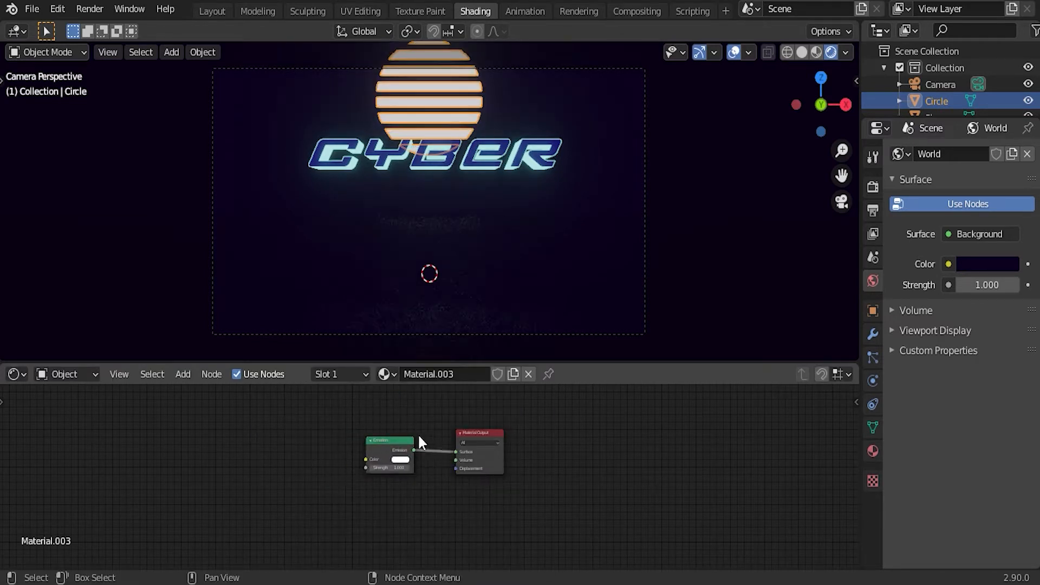
- Add a Gradient Texture node and connect its Color output to the Emission node's Color
{"action": "key", "text": "shift+a"}
{"action": "left_click", "coordinate": [287, 391]}
{"action": "type", "text": "gra"}
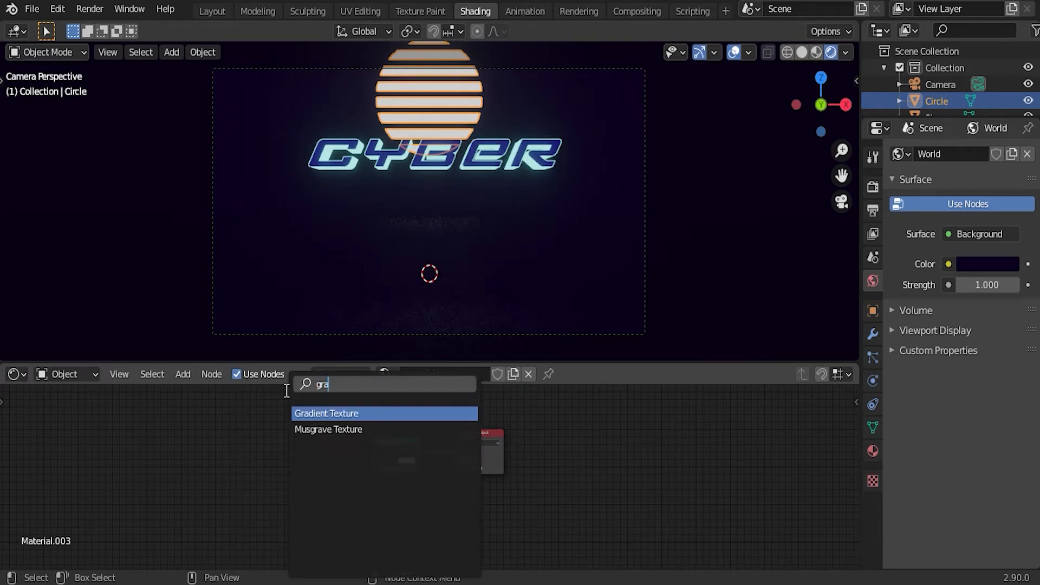
{"action": "key", "text": "Return"}
{"action": "left_click", "coordinate": [301, 469]}
{"action": "left_click_drag", "start_coordinate": [323, 457], "coordinate": [372, 461]}
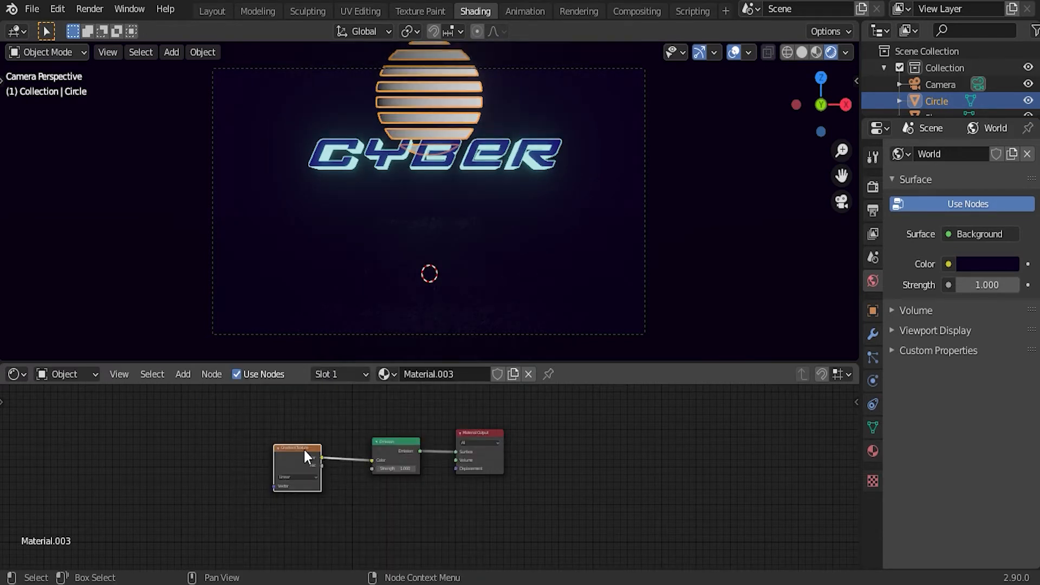
- Add Mapping and Texture Coordinate nodes to the gradient, with Mapping rotation Z at -90° and location X at -0.4 m
{"action": "key", "text": "ctrl+t"}
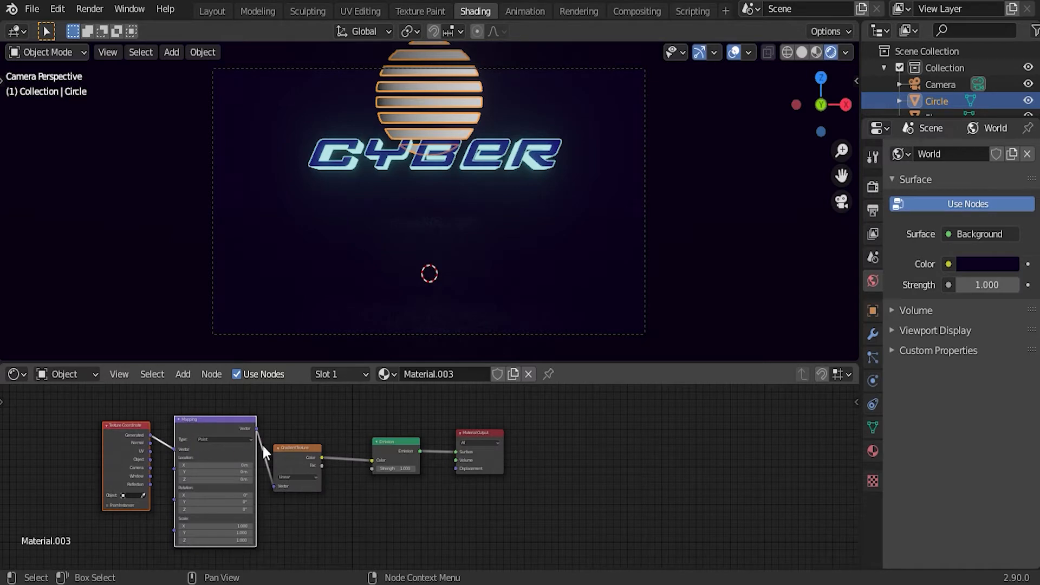
{"action": "scroll", "coordinate": [274, 496], "scroll_direction": "up", "scroll_amount": 4}
{"action": "middle_click_drag", "start_coordinate": [270, 477], "coordinate": [374, 439]}
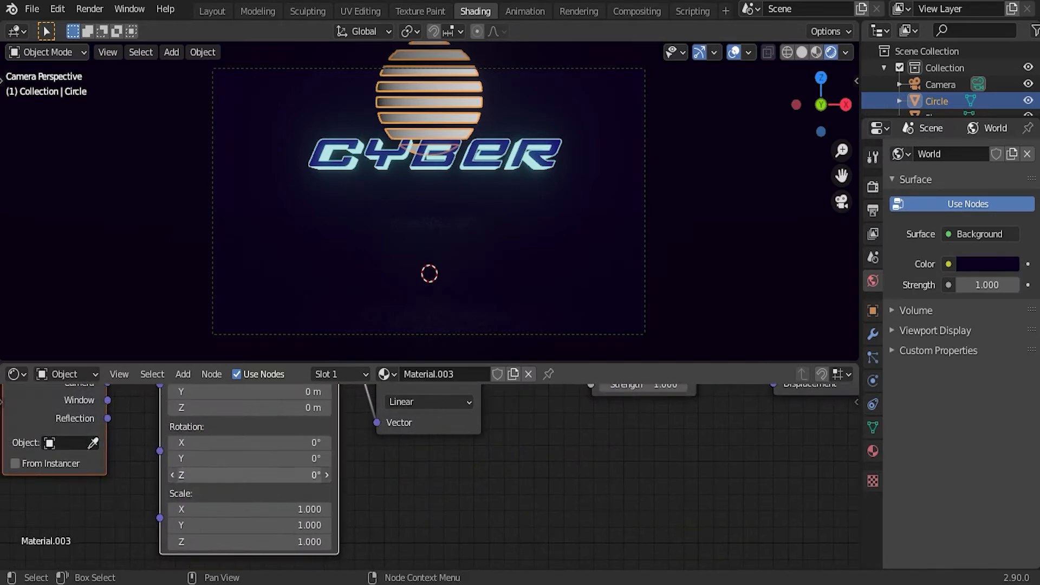
{"action": "left_click", "coordinate": [320, 474]}
{"action": "type", "text": "-90"}
{"action": "key", "text": "Return"}
{"action": "middle_click_drag", "start_coordinate": [320, 474], "coordinate": [305, 551]}
{"action": "left_click_drag", "start_coordinate": [271, 452], "coordinate": [249, 452]}
- Insert a ColorRamp node on the link between the Gradient Texture and Emission nodes
{"action": "key", "text": "shift+a"}
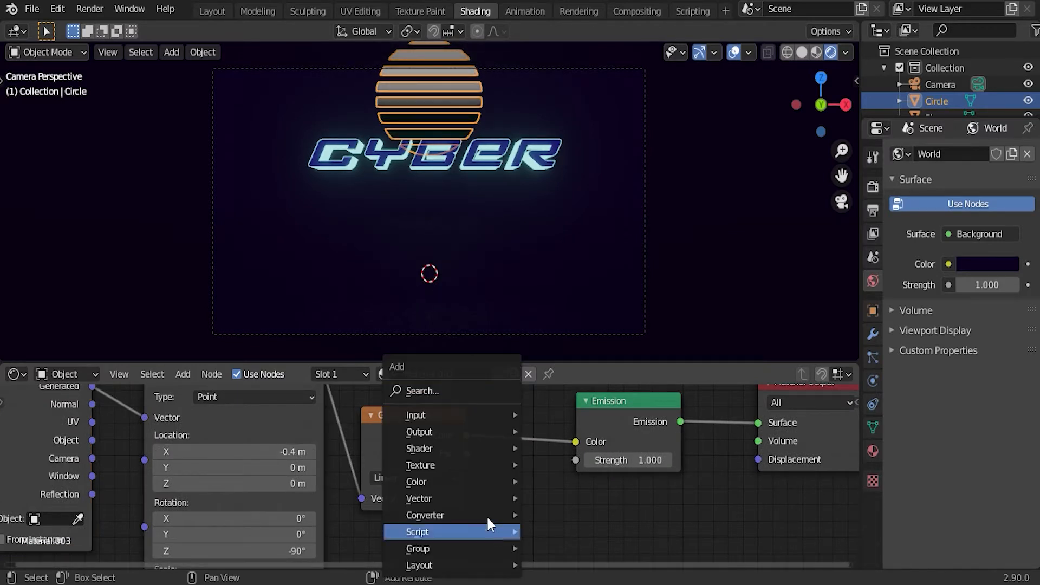
{"action": "left_click", "coordinate": [465, 400]}
{"action": "type", "text": "c"}
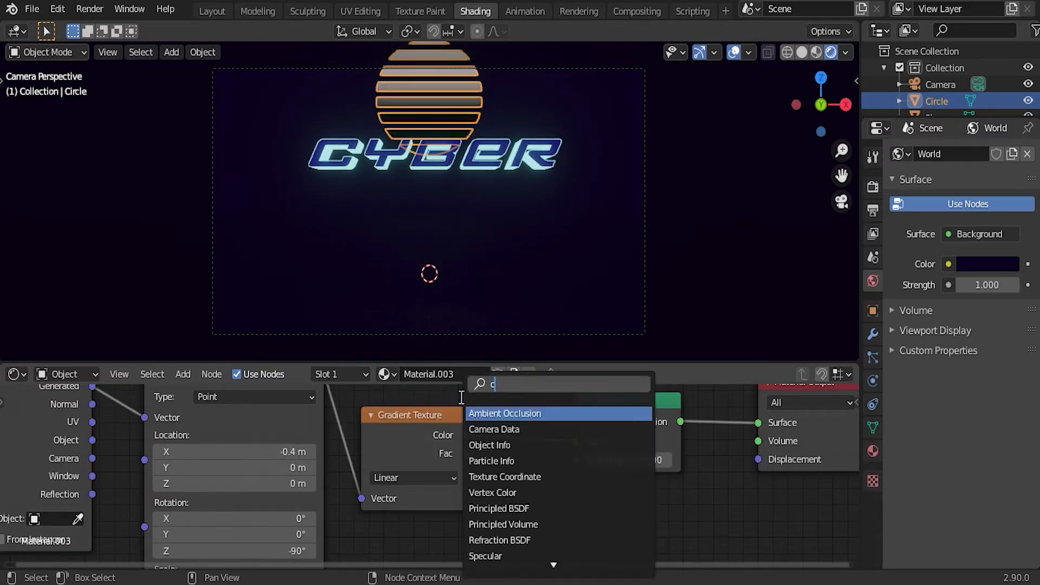
{"action": "type", "text": "olo"}
{"action": "left_click", "coordinate": [504, 428]}
{"action": "left_click", "coordinate": [508, 426]}
- Set the ColorRamp's black stop to pinkish red with hue 0.952, saturation 0.977 and value 1
{"action": "middle_click_drag", "start_coordinate": [758, 501], "coordinate": [602, 471]}
{"action": "left_click", "coordinate": [491, 499]}
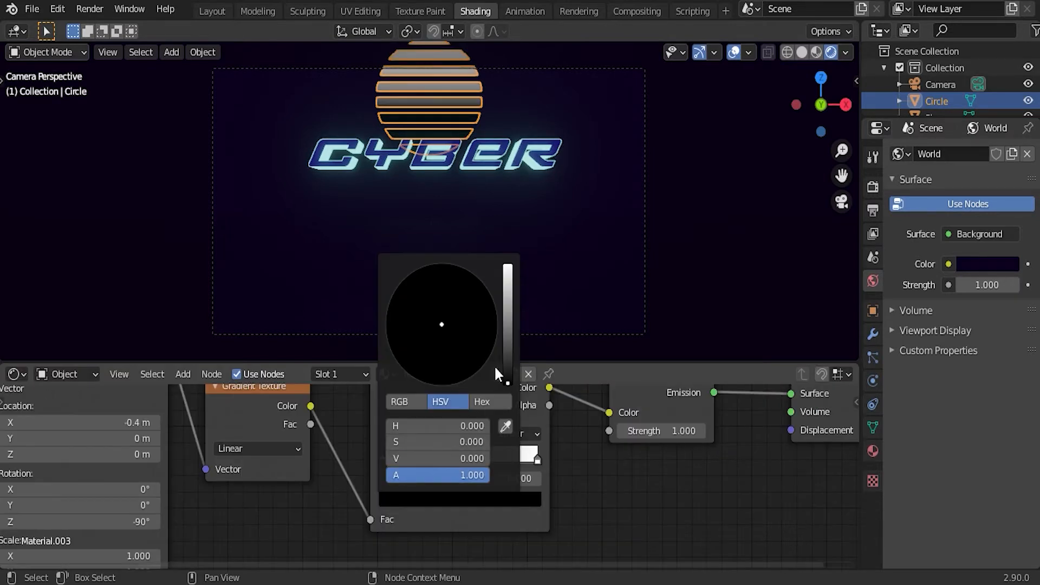
{"action": "left_click_drag", "start_coordinate": [508, 381], "coordinate": [507, 265]}
{"action": "left_click_drag", "start_coordinate": [450, 374], "coordinate": [458, 381]}
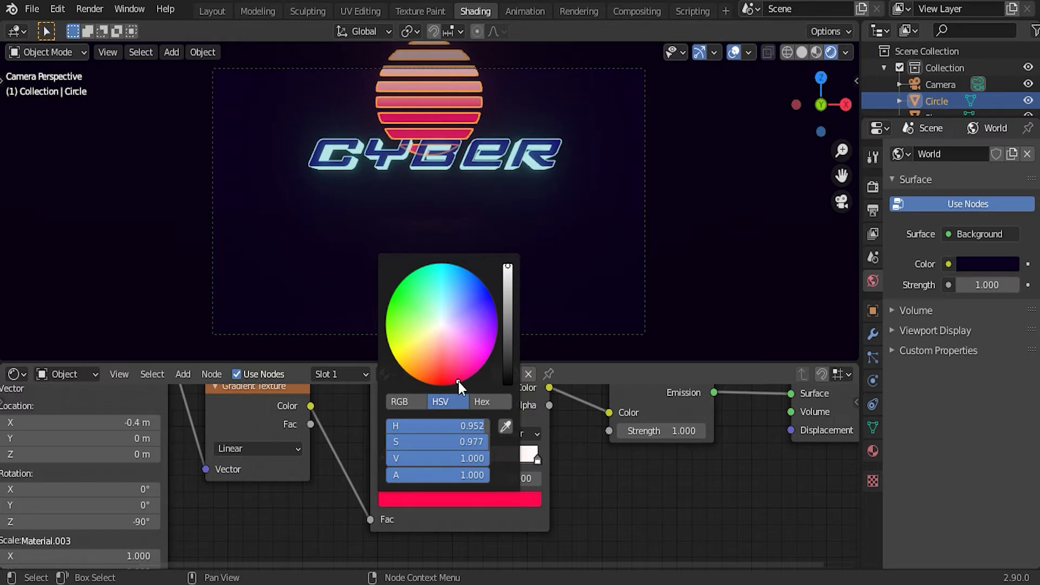
- Change the ColorRamp's white stop to orange and move it to position 0.482
{"action": "left_click", "coordinate": [538, 460]}
{"action": "left_click", "coordinate": [516, 500]}
{"action": "left_click", "coordinate": [442, 351]}
{"action": "left_click_drag", "start_coordinate": [442, 351], "coordinate": [416, 374]}
{"action": "left_click_drag", "start_coordinate": [544, 456], "coordinate": [462, 455]}
- Set the sun material's Emission strength to 5
{"action": "left_click", "coordinate": [661, 432]}
{"action": "type", "text": "1.0"}
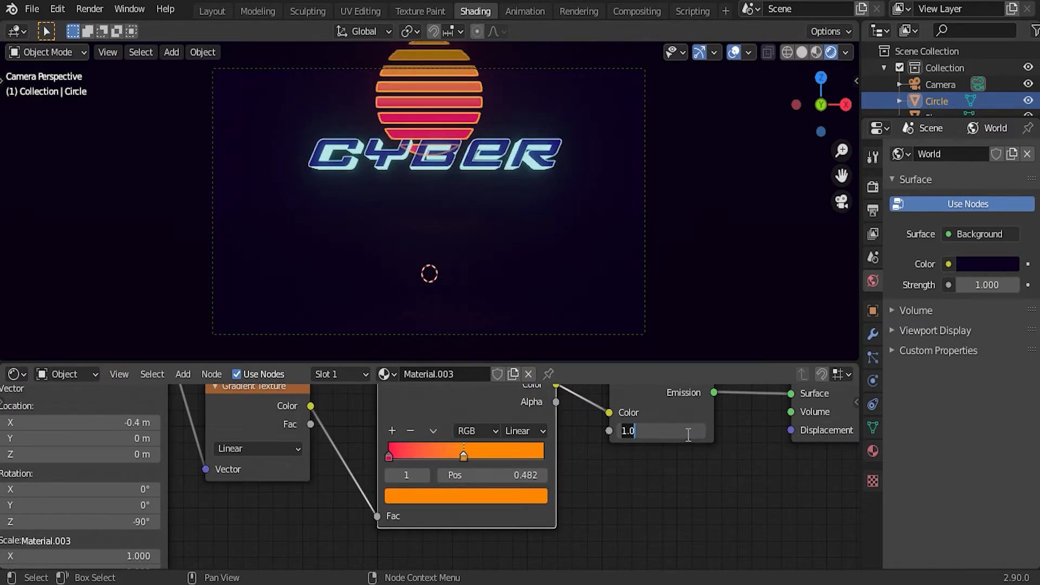
{"action": "key", "text": "Return"}
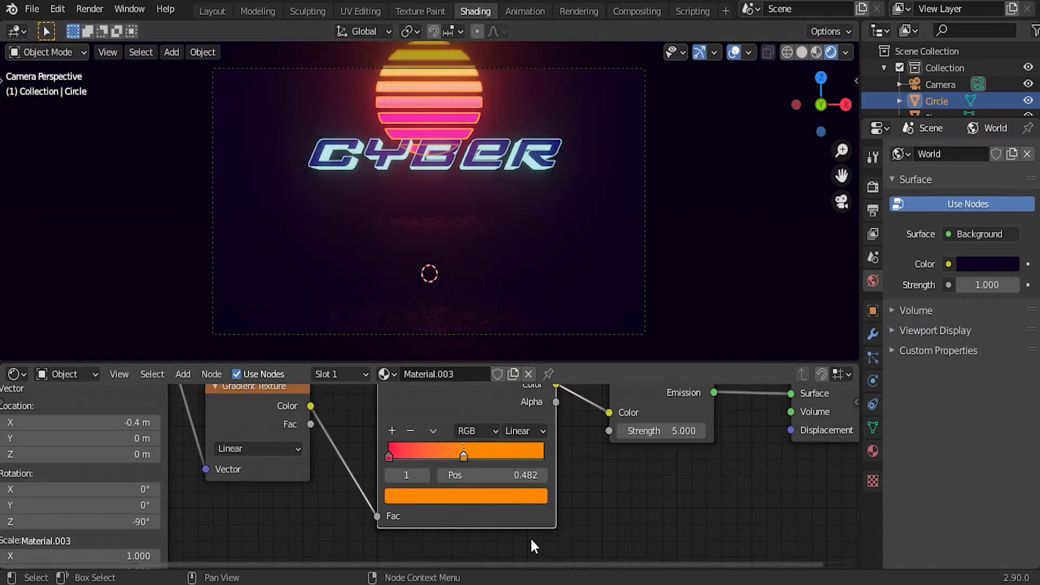
- Set the ColorRamp interpolation to Ease and move the orange stop to position 0.150
{"action": "left_click_drag", "start_coordinate": [462, 455], "coordinate": [418, 459]}
{"action": "left_click", "coordinate": [518, 432]}
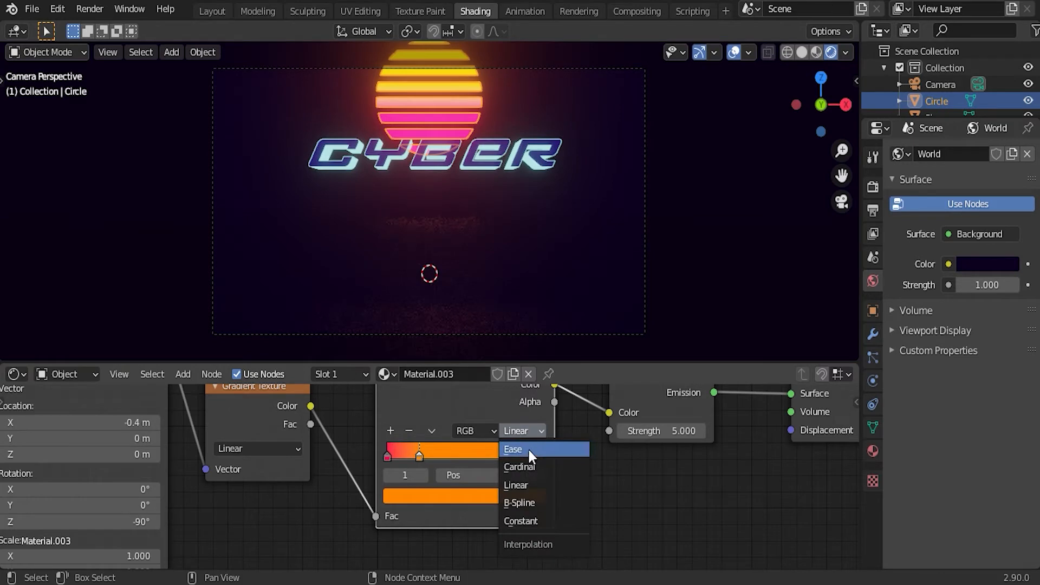
{"action": "left_click", "coordinate": [528, 450]}
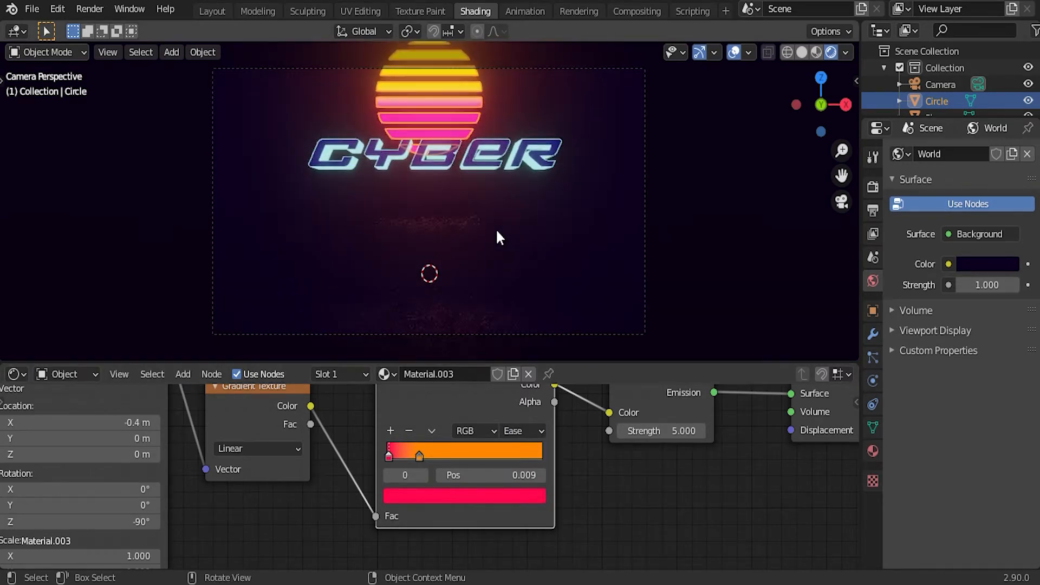
{"action": "left_click_drag", "start_coordinate": [417, 455], "coordinate": [410, 455]}
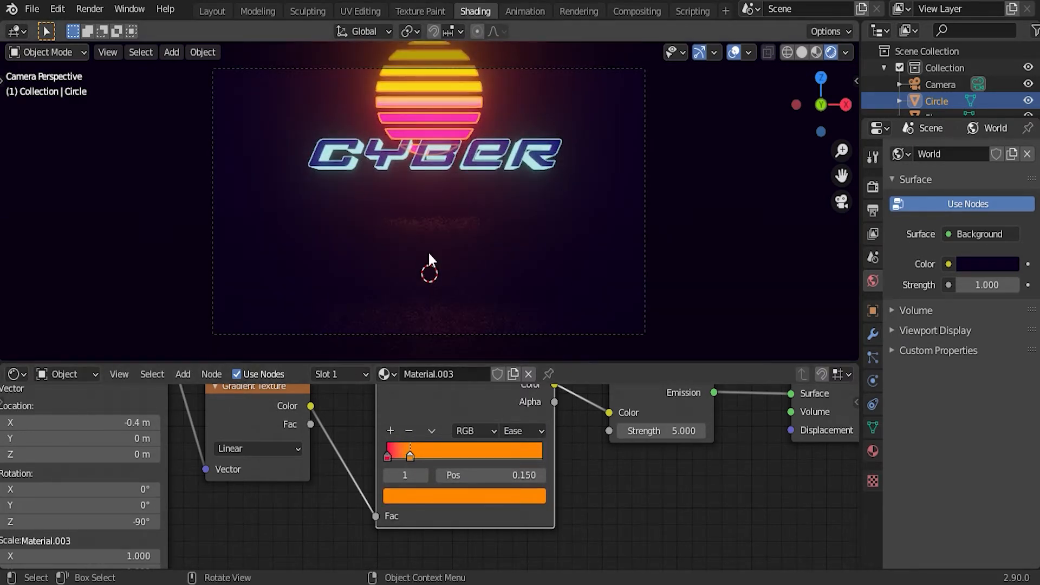
- Return to the Layout workspace in solid shading and open the ground plane in Edit Mode with vertex selection
{"action": "left_click", "coordinate": [212, 11]}
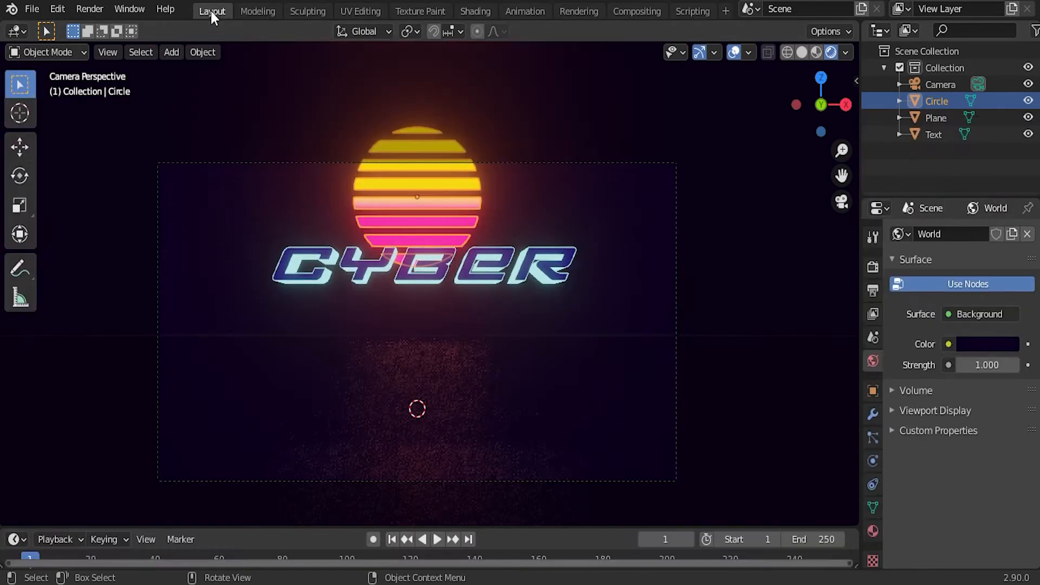
{"action": "left_click", "coordinate": [801, 52]}
{"action": "left_click", "coordinate": [456, 390]}
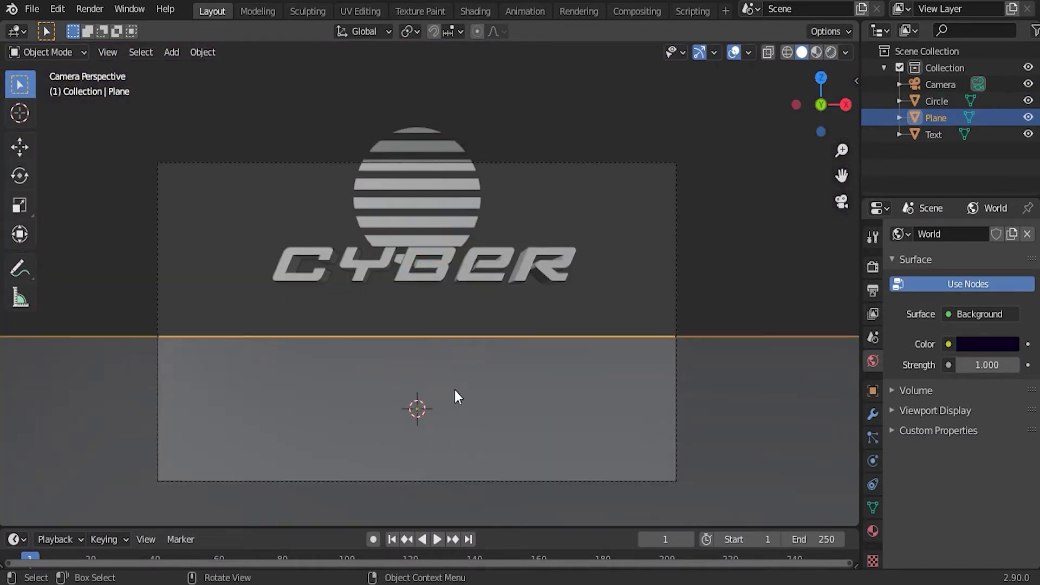
{"action": "key", "text": "Tab"}
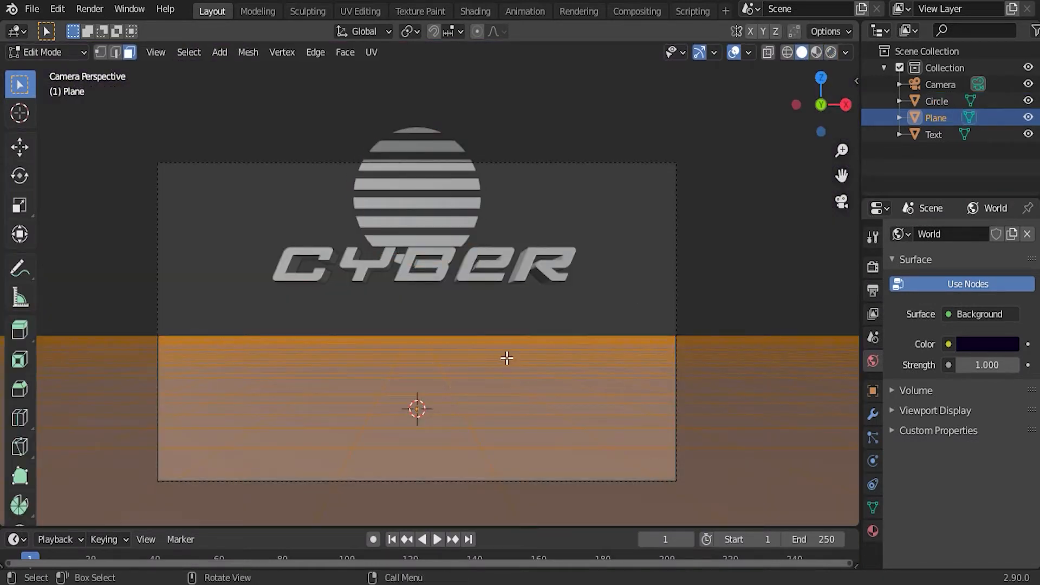
{"action": "left_click", "coordinate": [101, 52]}
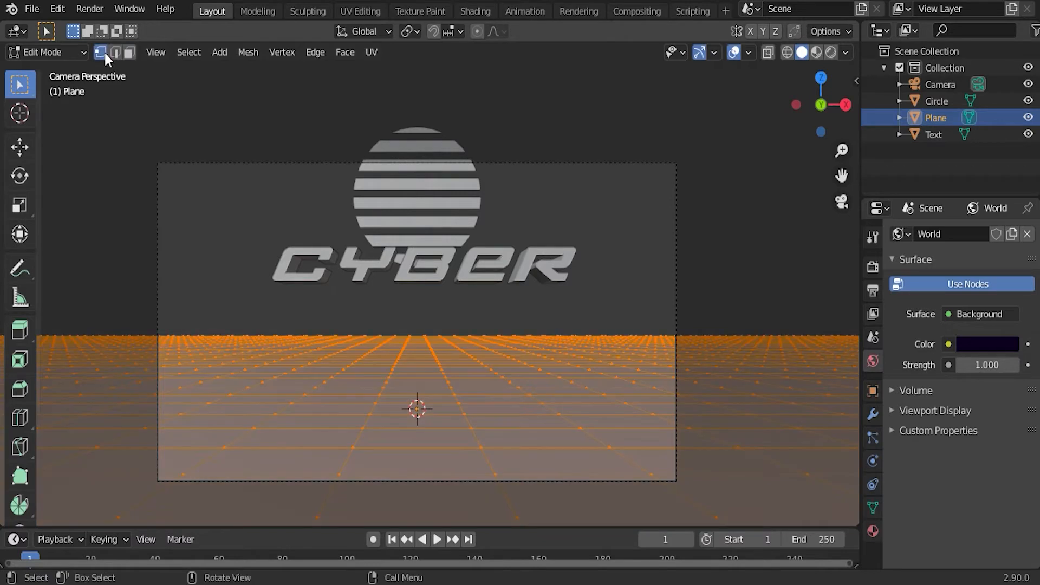
- Select several spaced vertices along the plane's far edge and enable proportional editing with Random falloff
{"action": "left_click", "coordinate": [348, 338]}
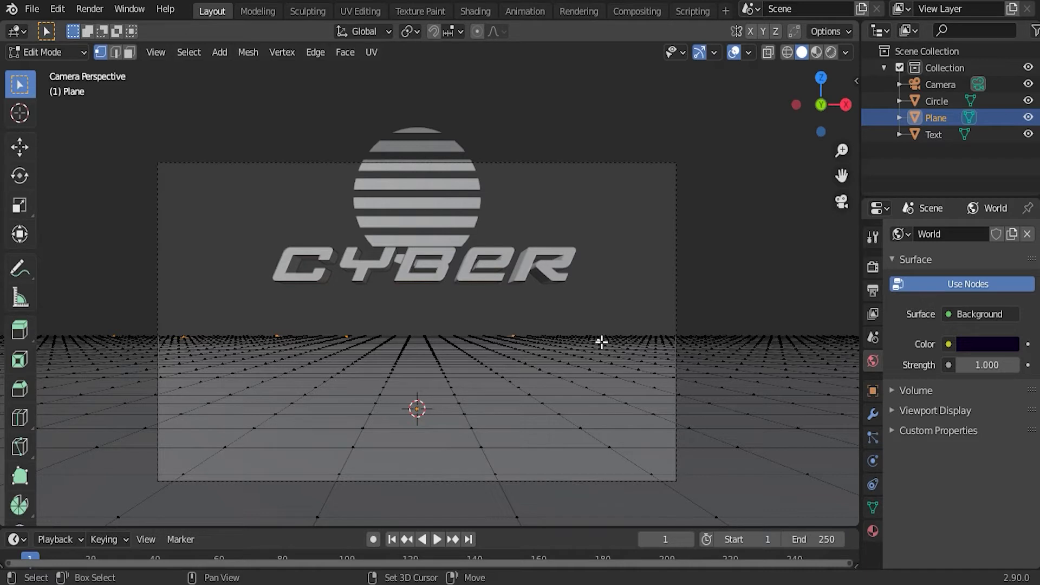
{"action": "left_click", "coordinate": [477, 32]}
{"action": "left_click", "coordinate": [493, 31]}
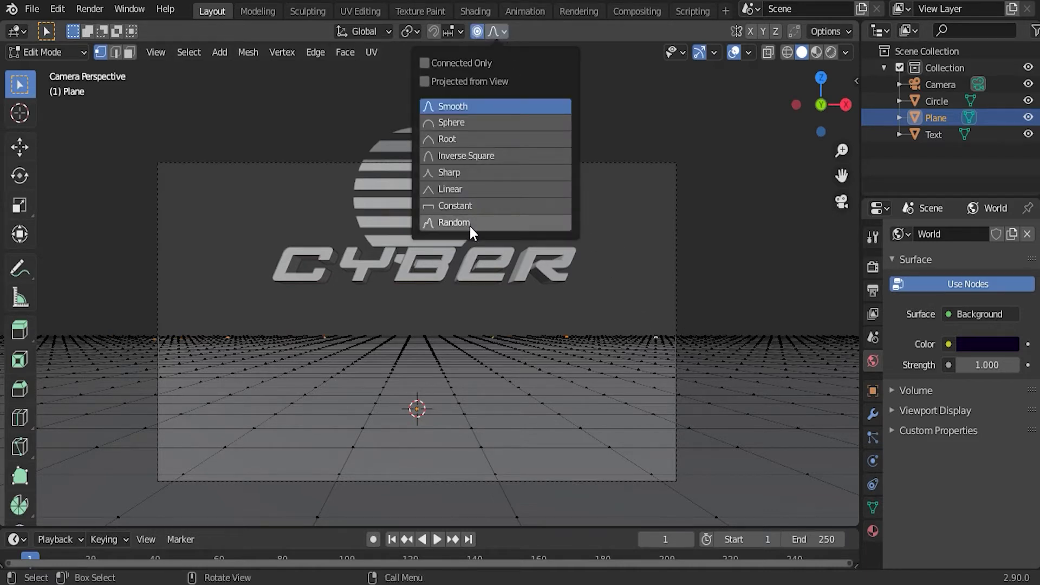
{"action": "left_click", "coordinate": [454, 223]}
- Raise the selected far-edge vertices about 7.4 m along Z with a proportional size of about 9 to form jagged mountains
{"action": "key", "text": "g"}
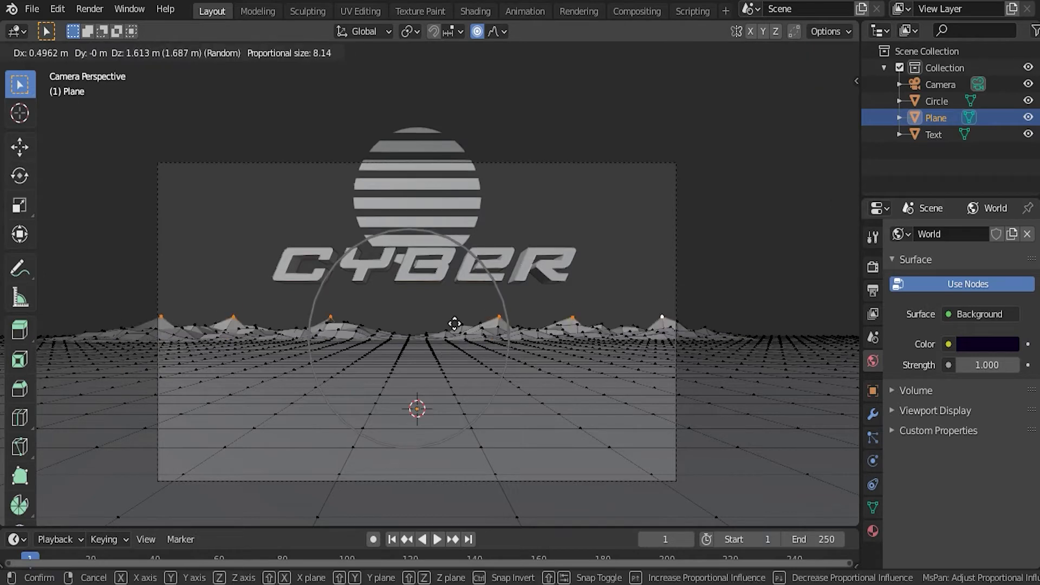
{"action": "key", "text": "z"}
{"action": "scroll", "coordinate": [453, 297], "scroll_direction": "down", "scroll_amount": 5}
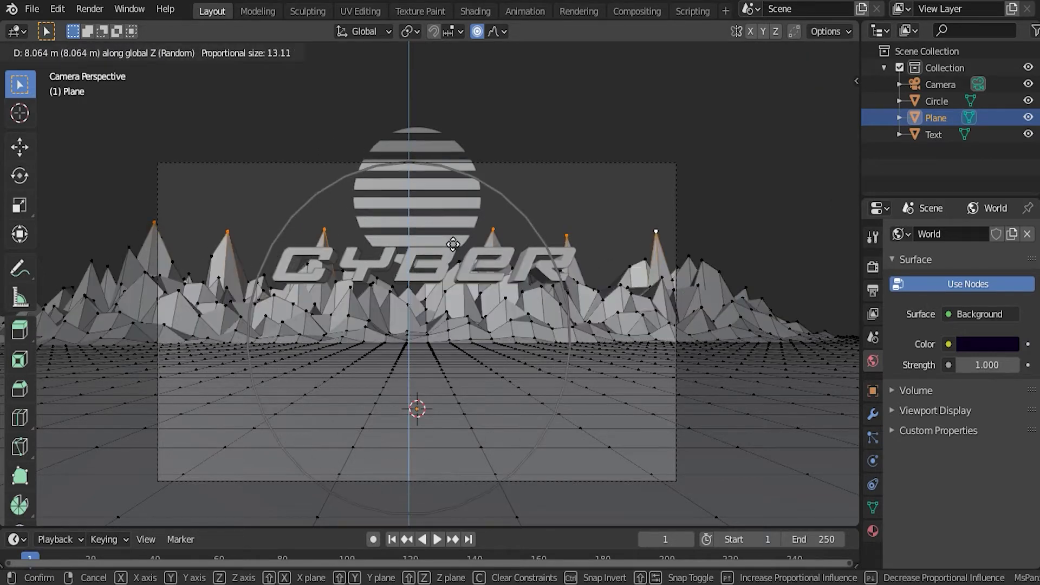
{"action": "scroll", "coordinate": [453, 247], "scroll_direction": "down", "scroll_amount": 3}
{"action": "scroll", "coordinate": [453, 250], "scroll_direction": "up", "scroll_amount": 6}
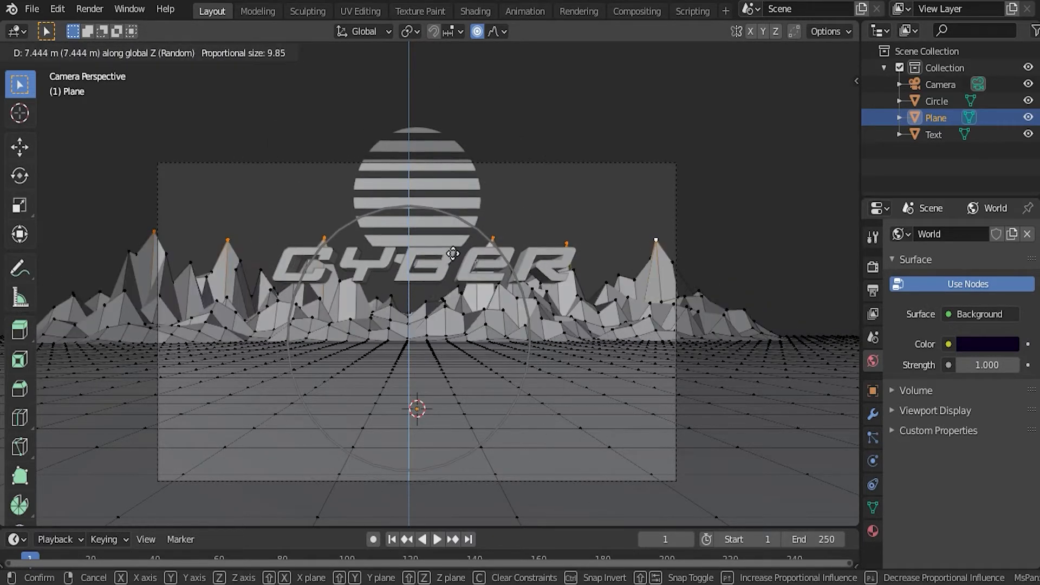
{"action": "scroll", "coordinate": [449, 269], "scroll_direction": "down", "scroll_amount": 5}
{"action": "scroll", "coordinate": [447, 274], "scroll_direction": "up", "scroll_amount": 9}
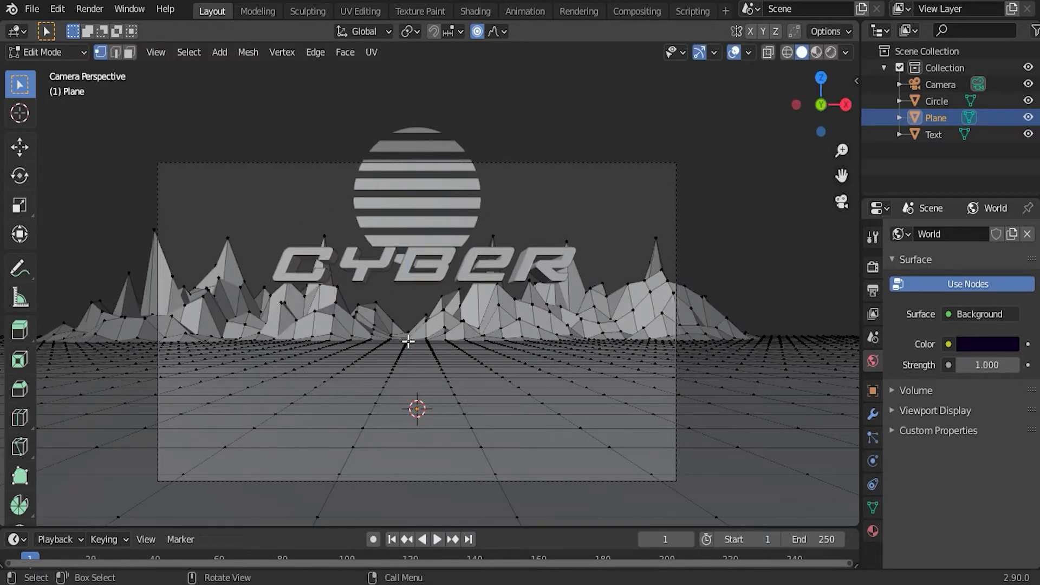
- Raise the plane's middle far-edge area along Z with Random proportional editing to fill the gap between the mountains
{"action": "key", "text": "g"}
{"action": "key", "text": "z"}
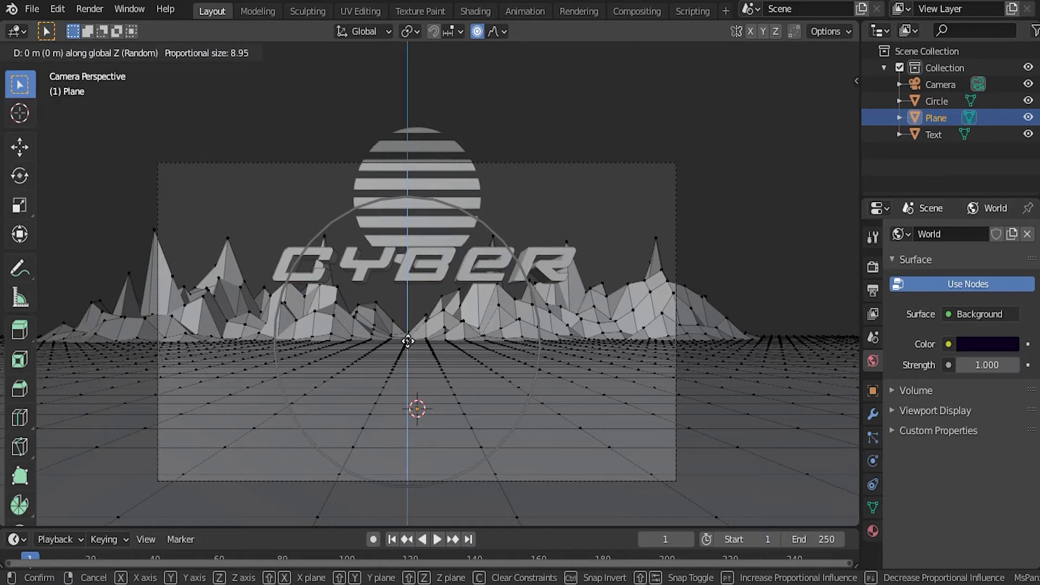
{"action": "scroll", "coordinate": [410, 303], "scroll_direction": "down", "scroll_amount": 15}
{"action": "scroll", "coordinate": [413, 281], "scroll_direction": "up", "scroll_amount": 3}
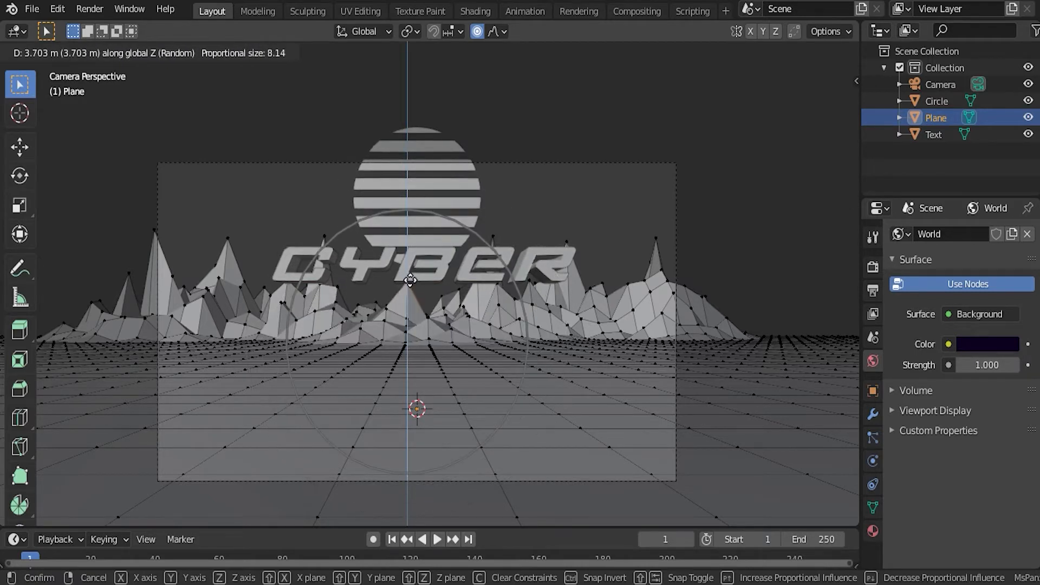
{"action": "scroll", "coordinate": [414, 247], "scroll_direction": "down", "scroll_amount": 2}
{"action": "left_click", "coordinate": [413, 244]}
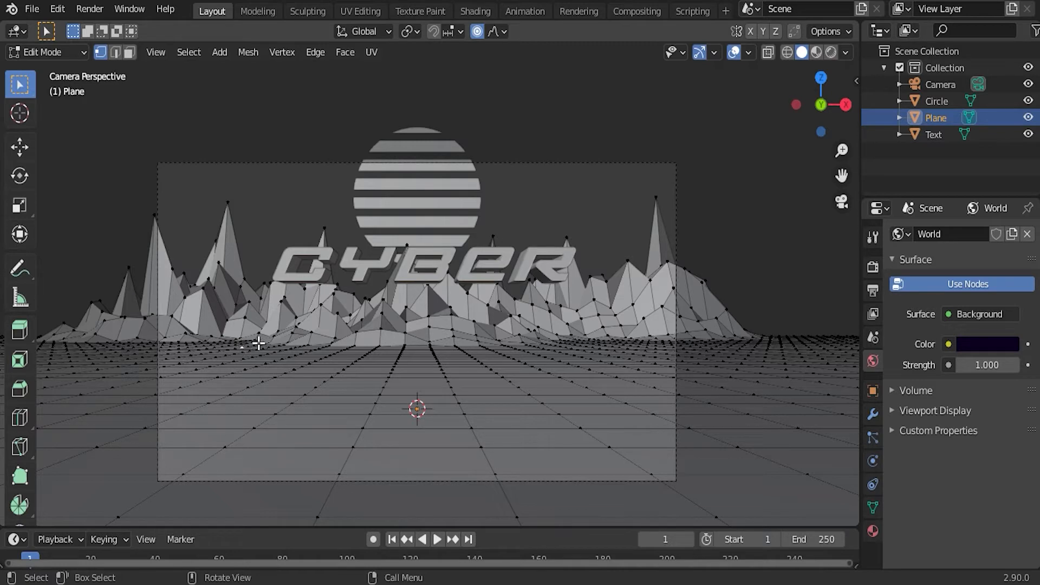
- Raise the plane's left foothill area about 3 m along Z with Random falloff and a proportional size of about 6.7
{"action": "key", "text": "g"}
{"action": "key", "text": "z"}
{"action": "scroll", "coordinate": [325, 274], "scroll_direction": "up", "scroll_amount": 9}
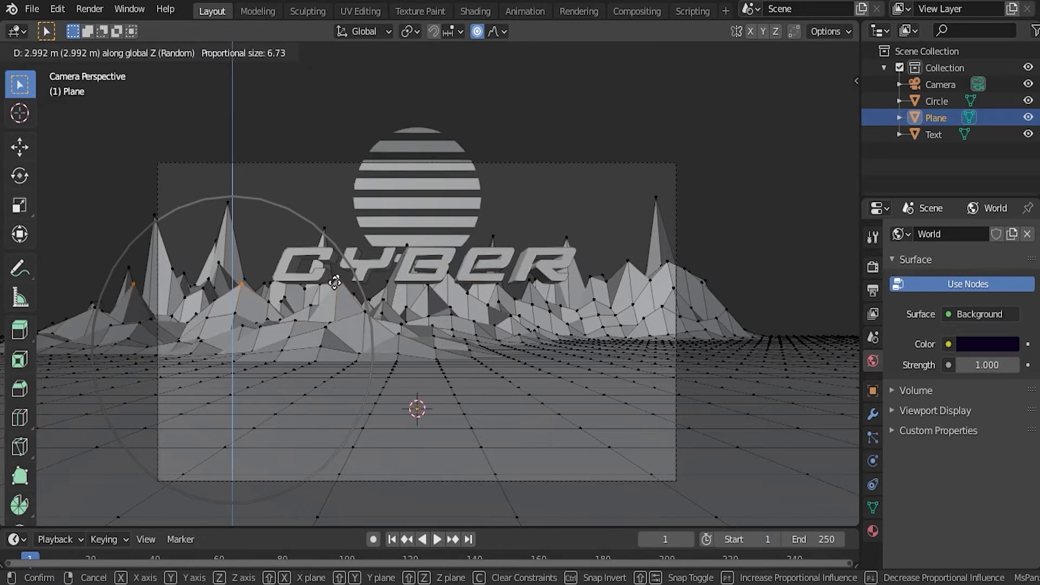
{"action": "scroll", "coordinate": [330, 273], "scroll_direction": "down", "scroll_amount": 3}
{"action": "scroll", "coordinate": [319, 277], "scroll_direction": "up", "scroll_amount": 3}
{"action": "key", "text": "Escape"}
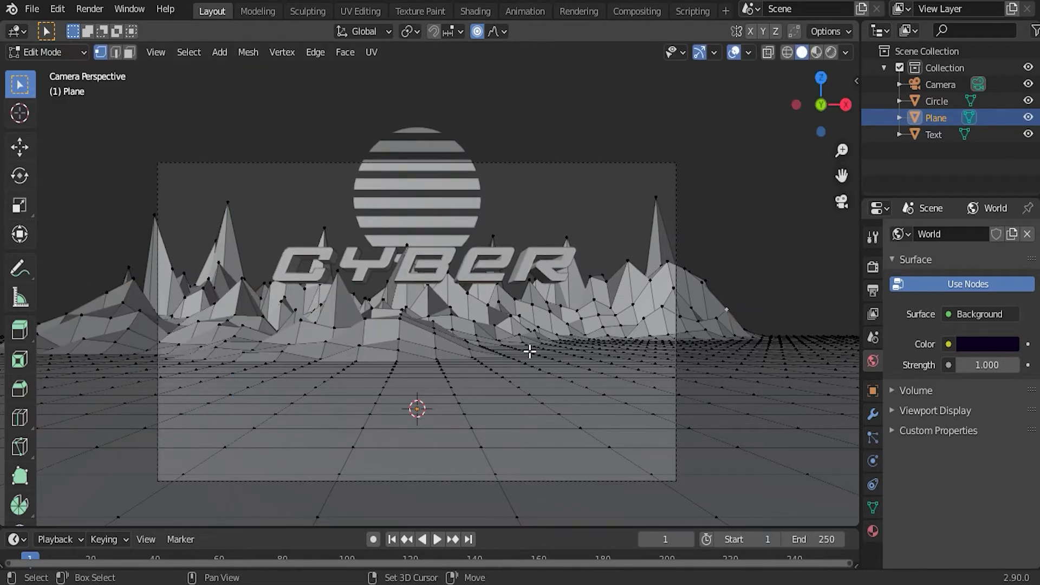
- Raise the right foothill area in front of the mountains along Z with Random proportional editing
{"action": "key", "text": "g"}
{"action": "key", "text": "z"}
{"action": "scroll", "coordinate": [602, 273], "scroll_direction": "down", "scroll_amount": 5}
{"action": "scroll", "coordinate": [600, 272], "scroll_direction": "up", "scroll_amount": 4}
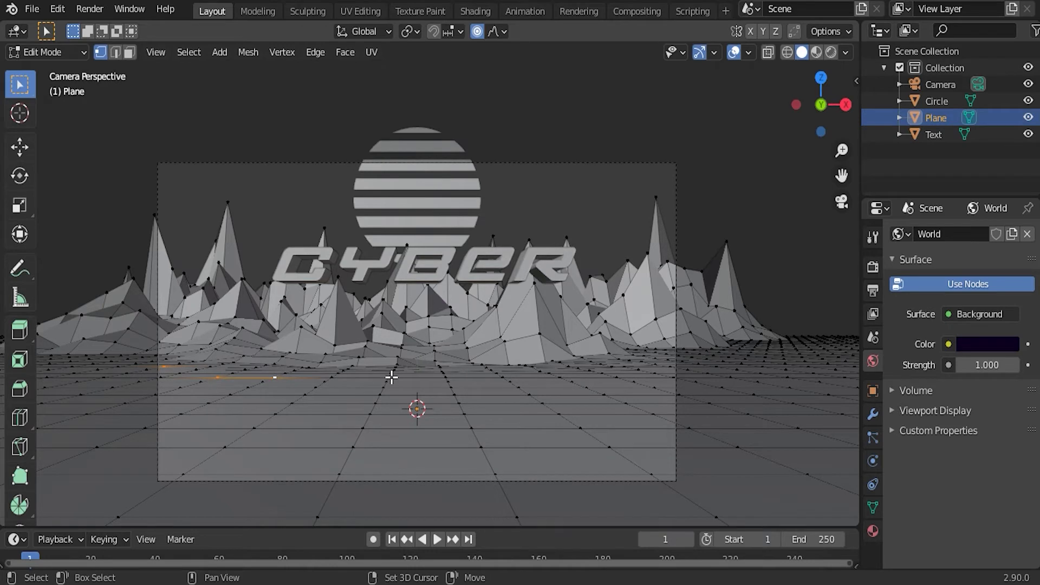
- Raise spaced vertices in front of the mountains slightly along Z with a proportional size of about 14, and return to Object Mode
{"action": "key", "text": "g"}
{"action": "key", "text": "z"}
{"action": "scroll", "coordinate": [504, 366], "scroll_direction": "down", "scroll_amount": 13}
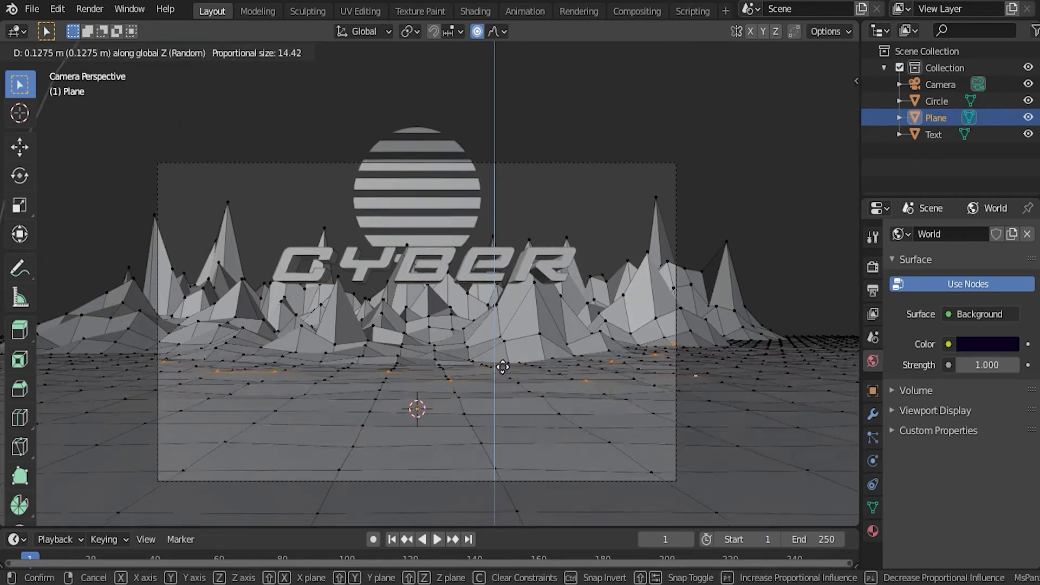
{"action": "left_click", "coordinate": [546, 314]}
{"action": "key", "text": "Tab"}
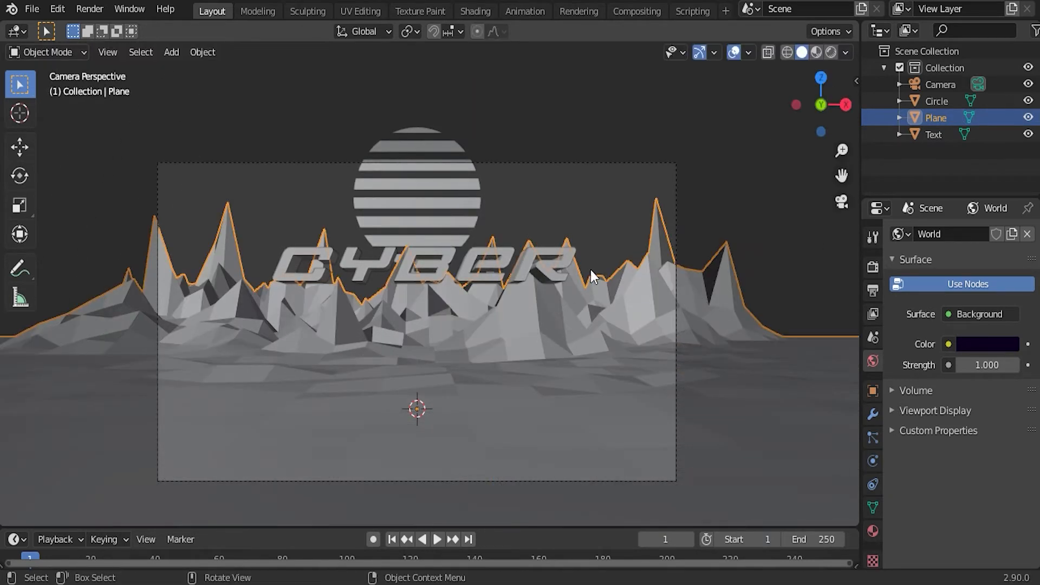
- Create a new material on the plane and set its base color to dark blue-violet
{"action": "left_click", "coordinate": [872, 391]}
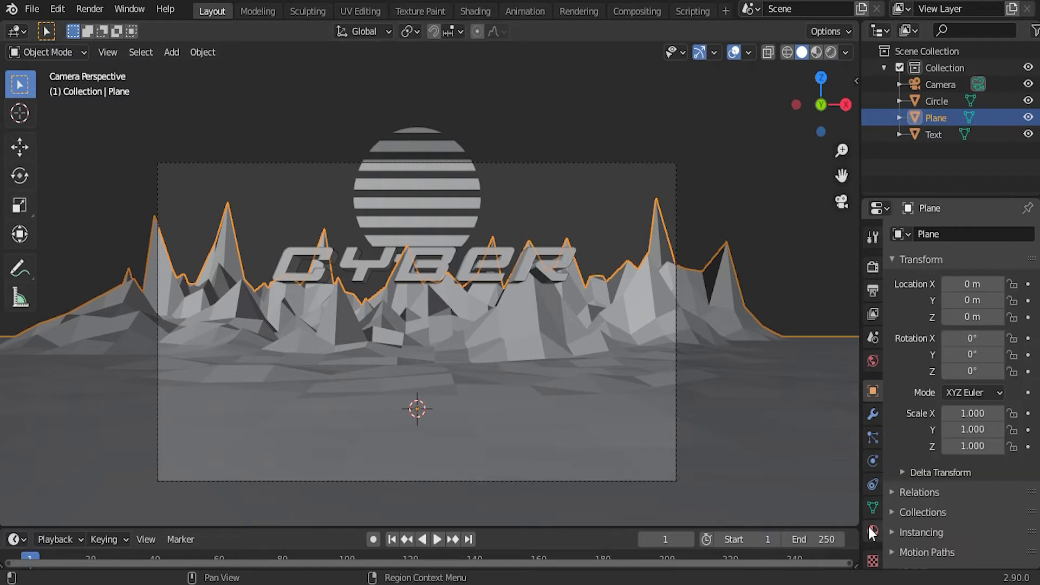
{"action": "left_click", "coordinate": [872, 531]}
{"action": "left_click", "coordinate": [961, 304]}
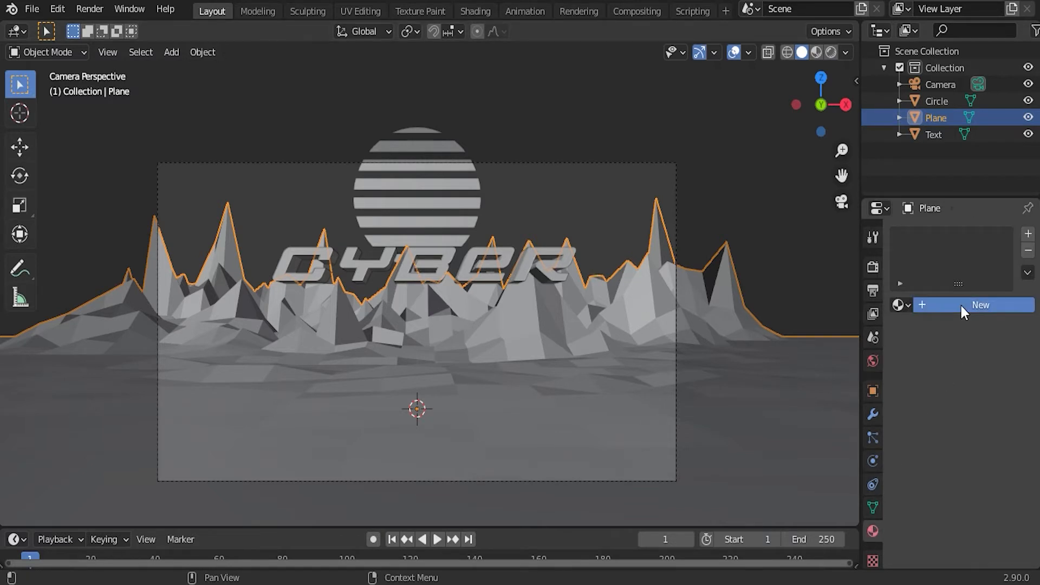
{"action": "left_click", "coordinate": [987, 476]}
{"action": "left_click_drag", "start_coordinate": [976, 330], "coordinate": [1007, 309]}
- Show the scene in rendered shading and set the plane material's Metallic to 1.000 and Roughness to 0.000
{"action": "left_click", "coordinate": [831, 52]}
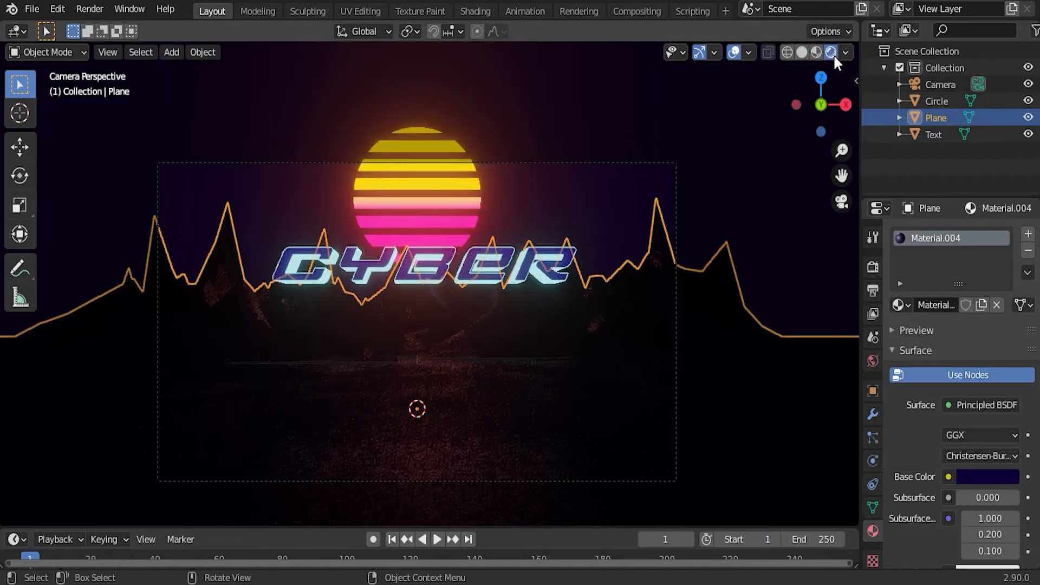
{"action": "scroll", "coordinate": [951, 467], "scroll_direction": "down", "scroll_amount": 4}
{"action": "scroll", "coordinate": [951, 467], "scroll_direction": "down", "scroll_amount": 2}
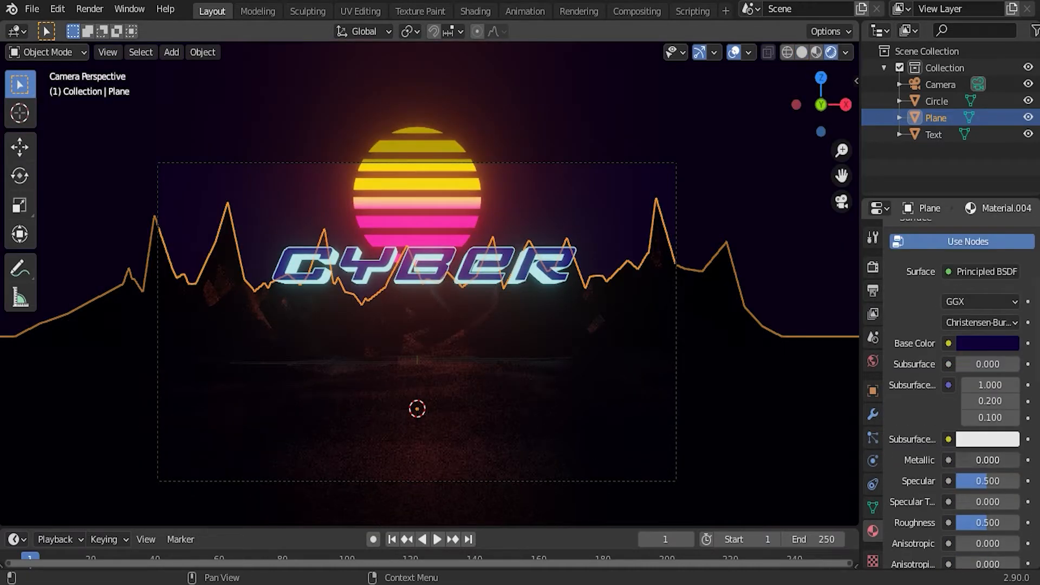
{"action": "left_click_drag", "start_coordinate": [975, 460], "coordinate": [1020, 460]}
{"action": "left_click_drag", "start_coordinate": [986, 523], "coordinate": [956, 523]}
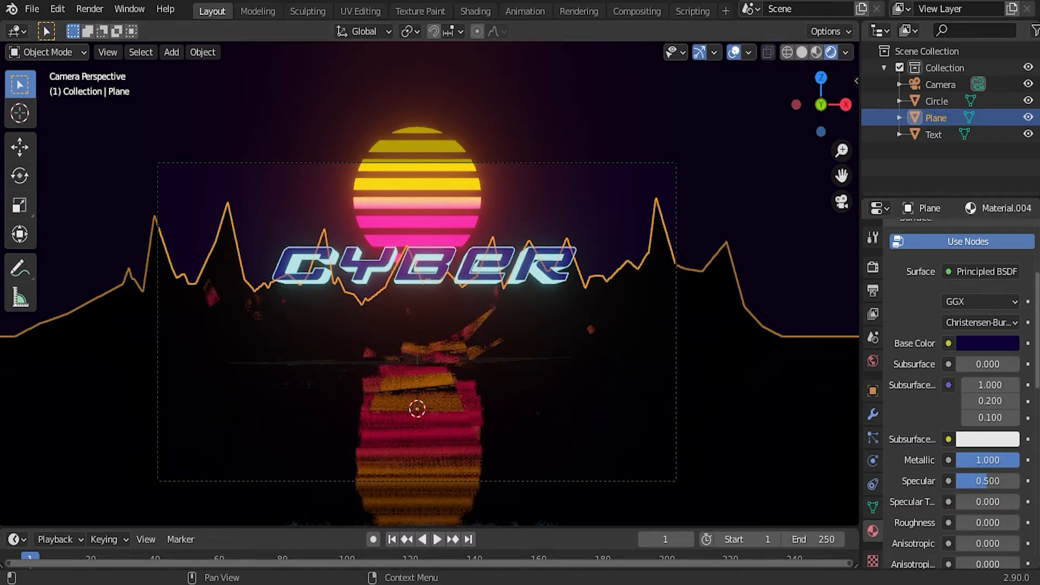
- Add a second material slot to the plane with a new light-blue Emission material at strength 5
{"action": "scroll", "coordinate": [1024, 244], "scroll_direction": "up", "scroll_amount": 5}
{"action": "left_click", "coordinate": [1028, 237]}
{"action": "left_click", "coordinate": [967, 340]}
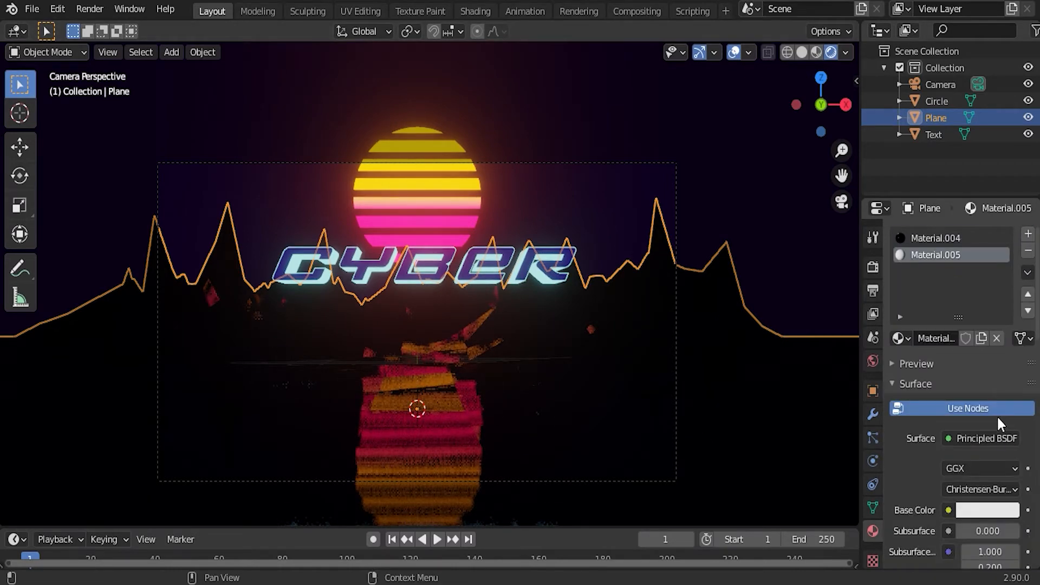
{"action": "left_click", "coordinate": [982, 437]}
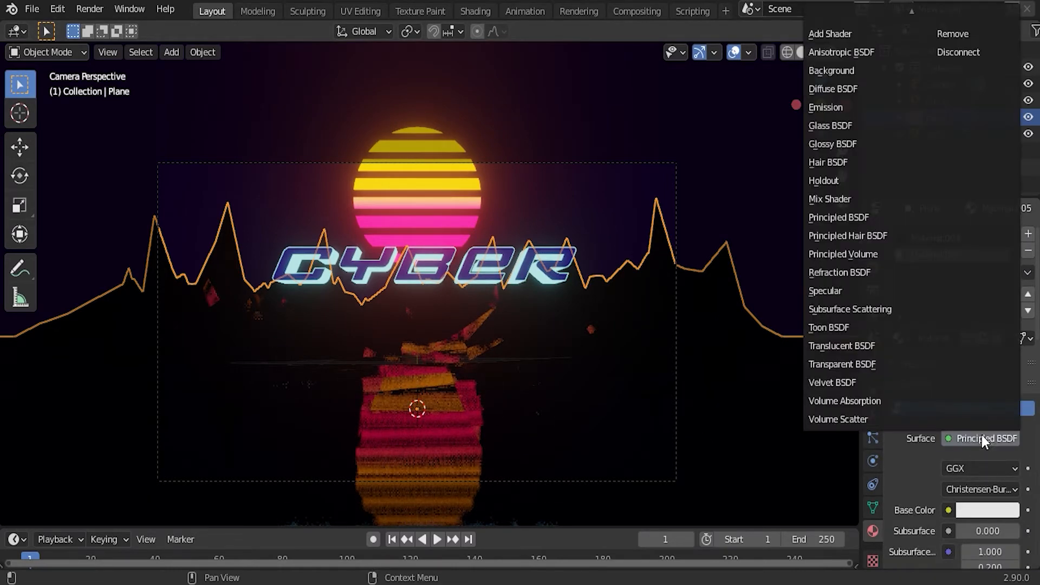
{"action": "left_click", "coordinate": [838, 110]}
{"action": "left_click", "coordinate": [989, 468]}
{"action": "left_click_drag", "start_coordinate": [941, 287], "coordinate": [945, 264]}
{"action": "left_click", "coordinate": [998, 489]}
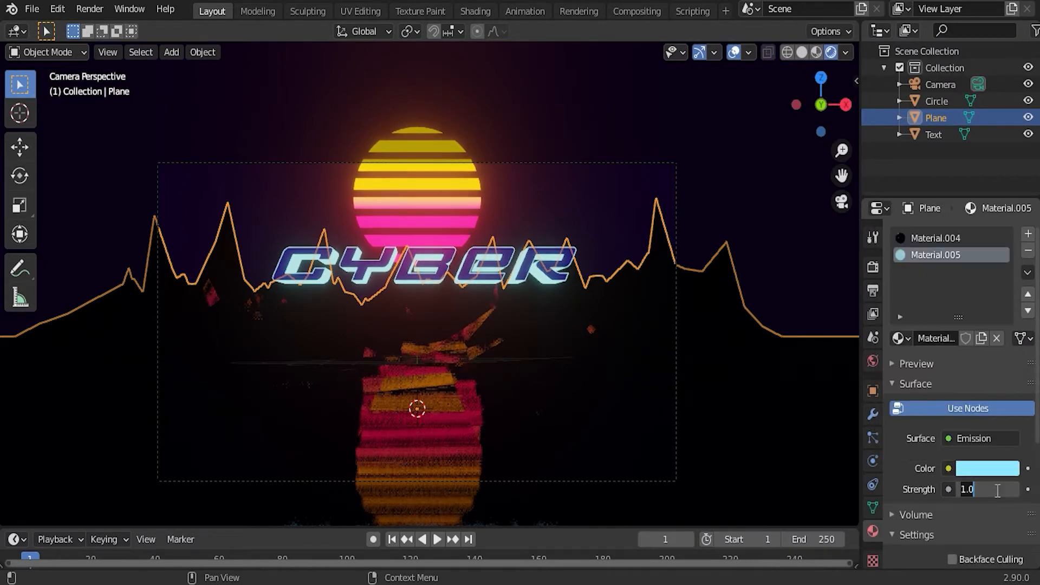
- Add a Wireframe modifier to the plane and set its thickness to 0.01 m
{"action": "left_click", "coordinate": [873, 415]}
{"action": "left_click", "coordinate": [971, 234]}
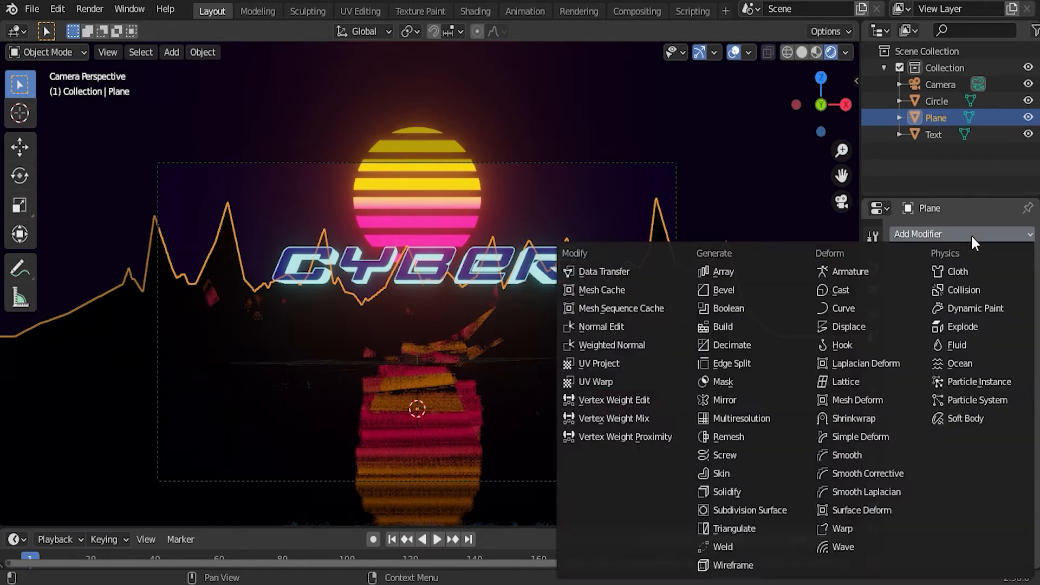
{"action": "left_click", "coordinate": [761, 562]}
{"action": "left_click", "coordinate": [978, 288]}
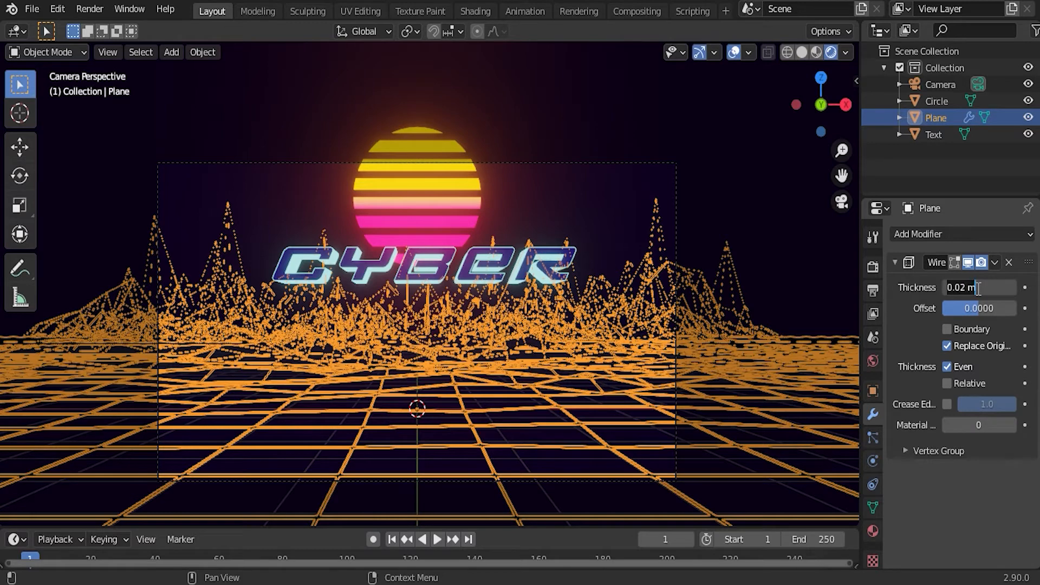
{"action": "type", "text": ".01"}
{"action": "key", "text": "Return"}
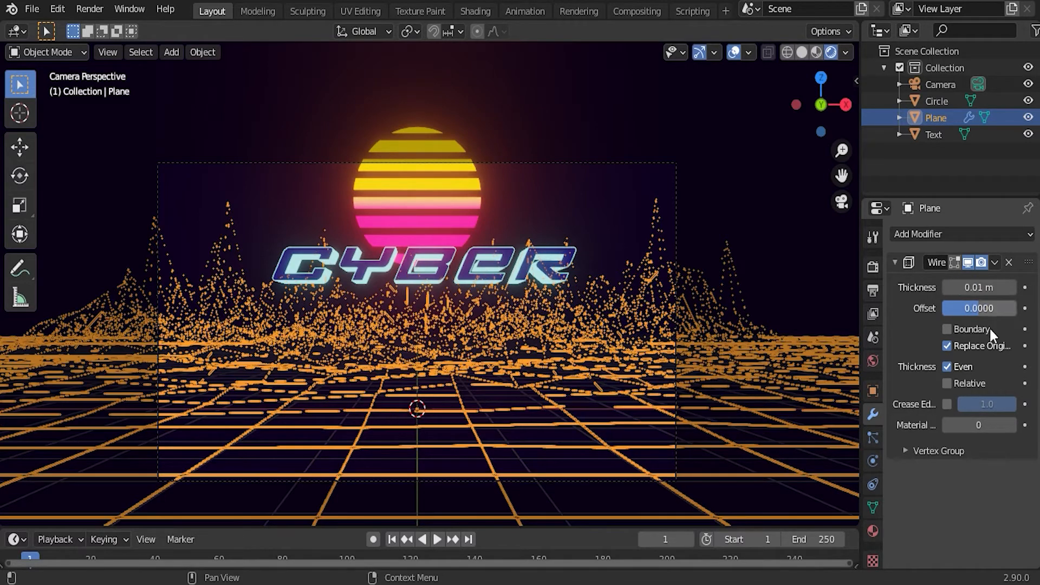
- Disable Replace Original on the Wireframe modifier, set its material offset to 2, and deselect the plane
{"action": "left_click", "coordinate": [947, 346]}
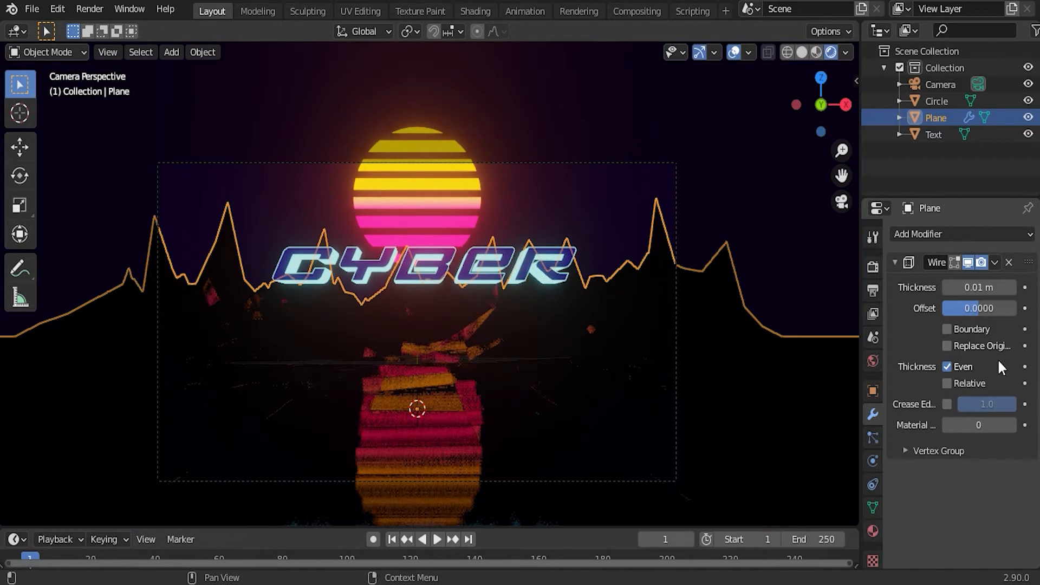
{"action": "type", "text": "2"}
{"action": "key", "text": "Return"}
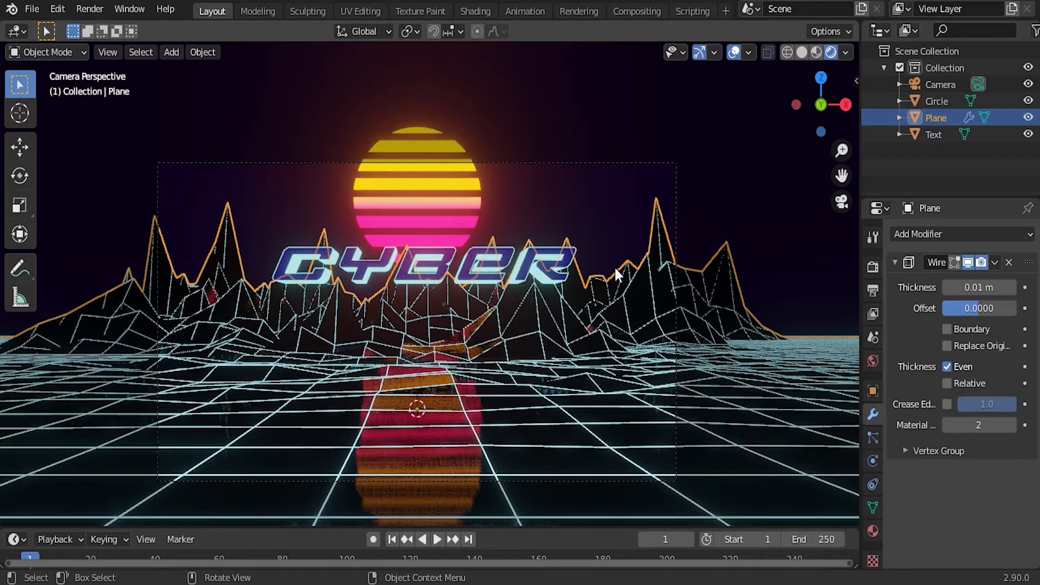
{"action": "left_click", "coordinate": [619, 214]}
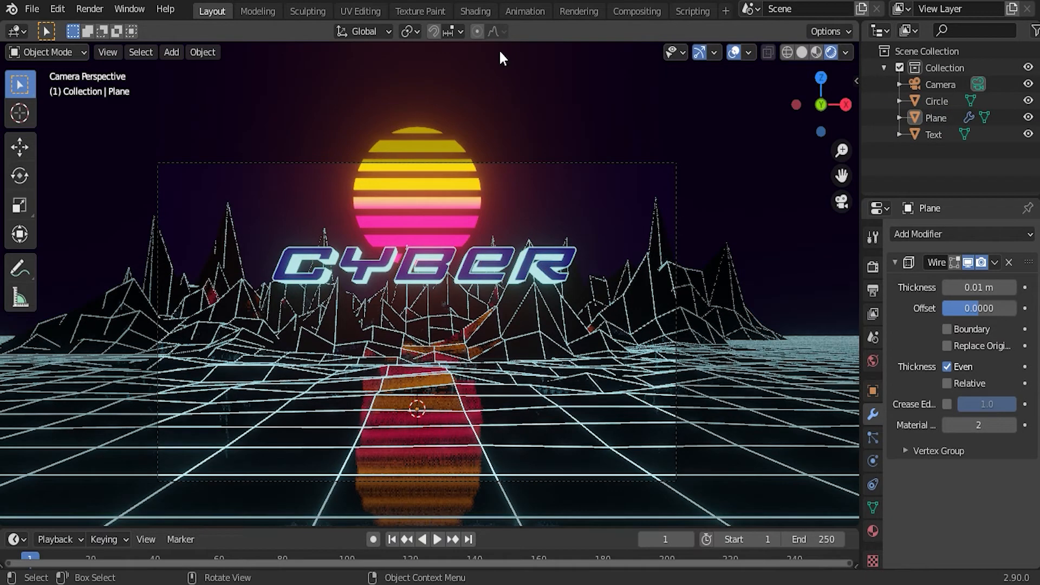
- In the Shading workspace, add a Gradient Texture to the plane's emission material and connect its Color to the Emission color
{"action": "left_click", "coordinate": [476, 11]}
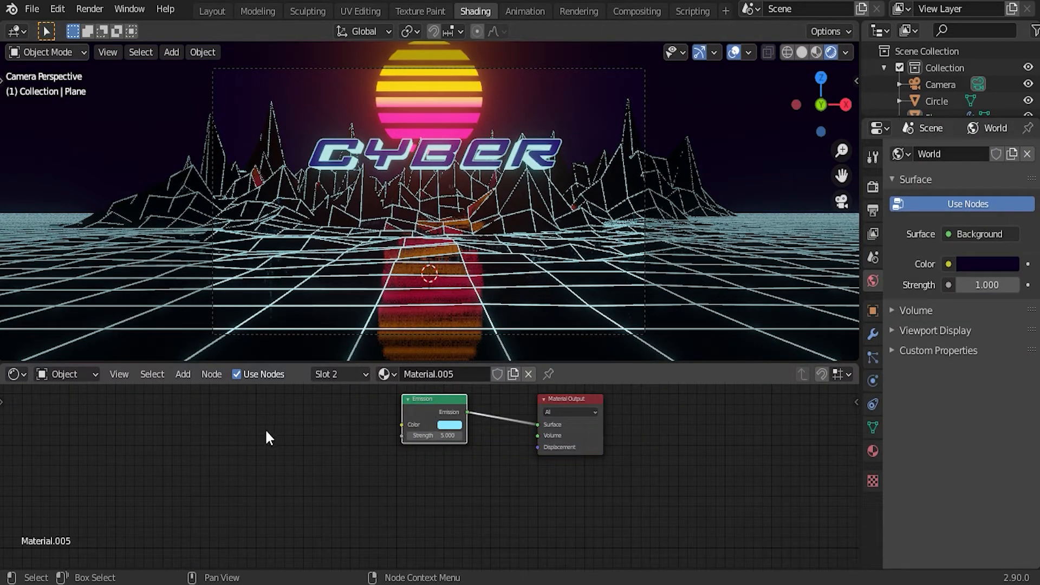
{"action": "key", "text": "shift+a"}
{"action": "left_click", "coordinate": [245, 388]}
{"action": "type", "text": "grad"}
{"action": "left_click", "coordinate": [296, 414]}
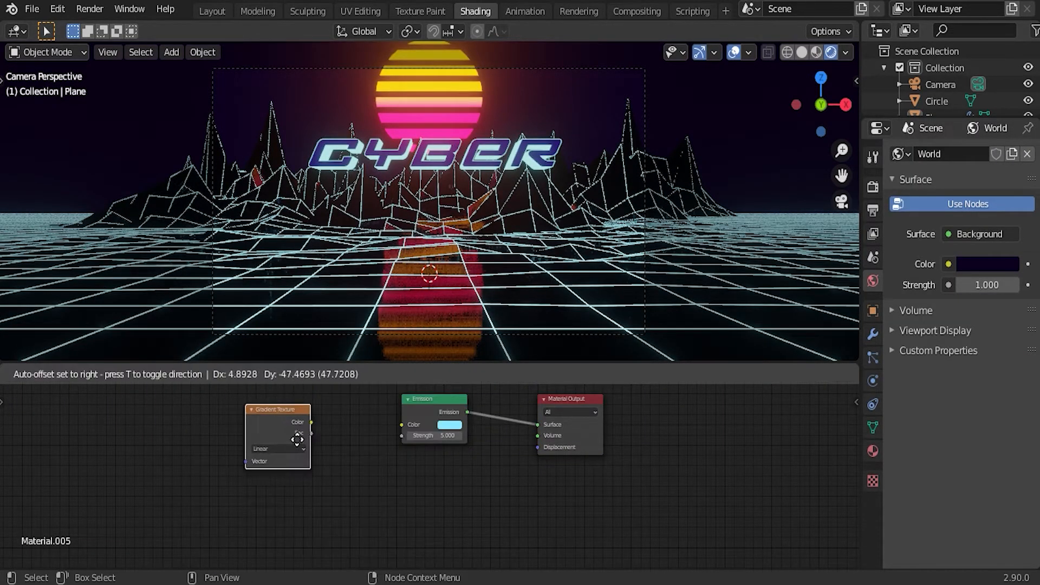
{"action": "left_click", "coordinate": [307, 435]}
{"action": "left_click_drag", "start_coordinate": [321, 416], "coordinate": [396, 423]}
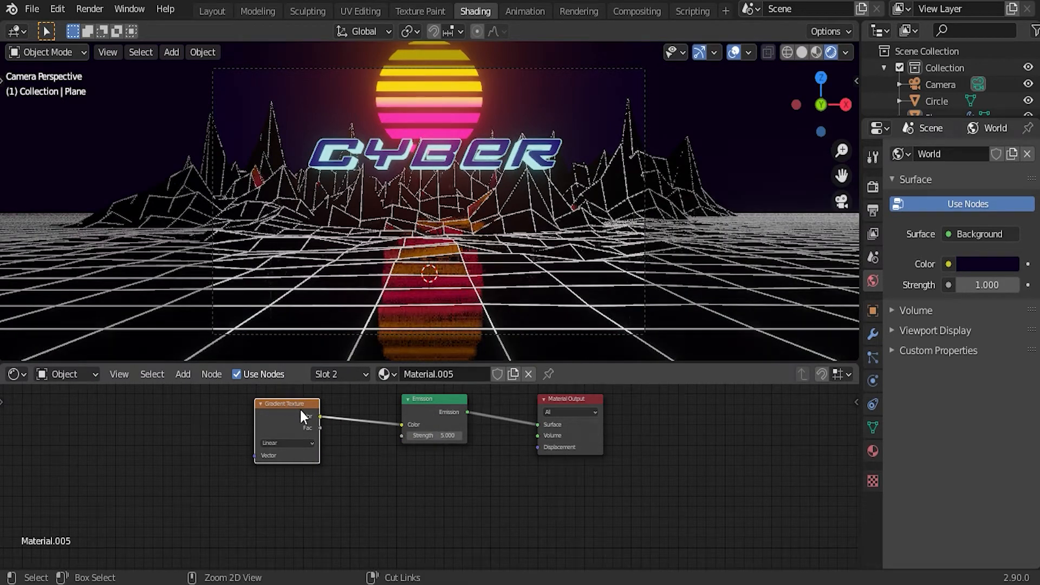
- Attach Texture Coordinate and Mapping nodes to the Gradient Texture and insert a ColorRamp between it and the Emission node
{"action": "key", "text": "ctrl+t"}
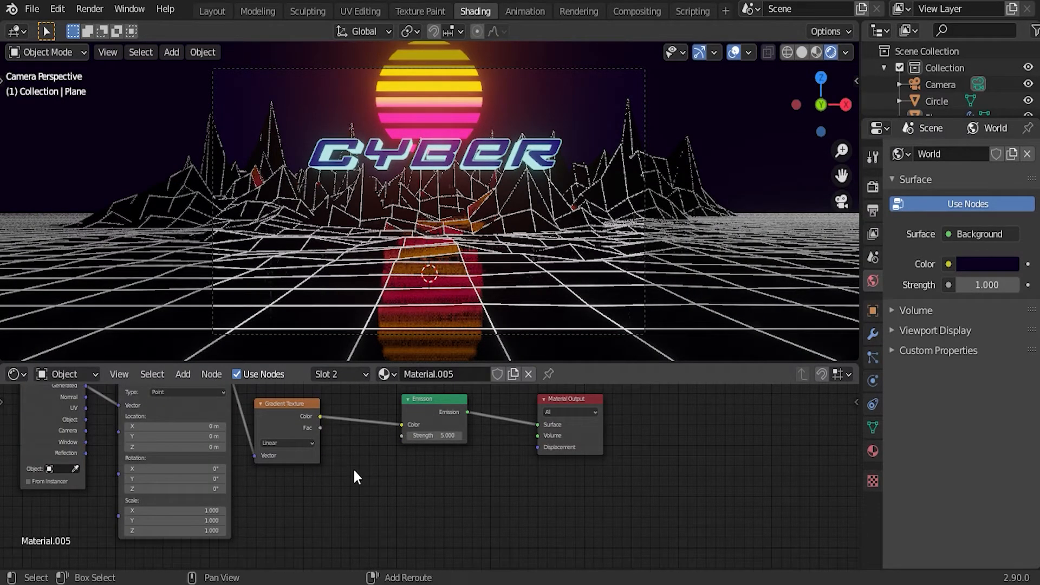
{"action": "key", "text": "shift+a"}
{"action": "left_click", "coordinate": [323, 390]}
{"action": "type", "text": "c"}
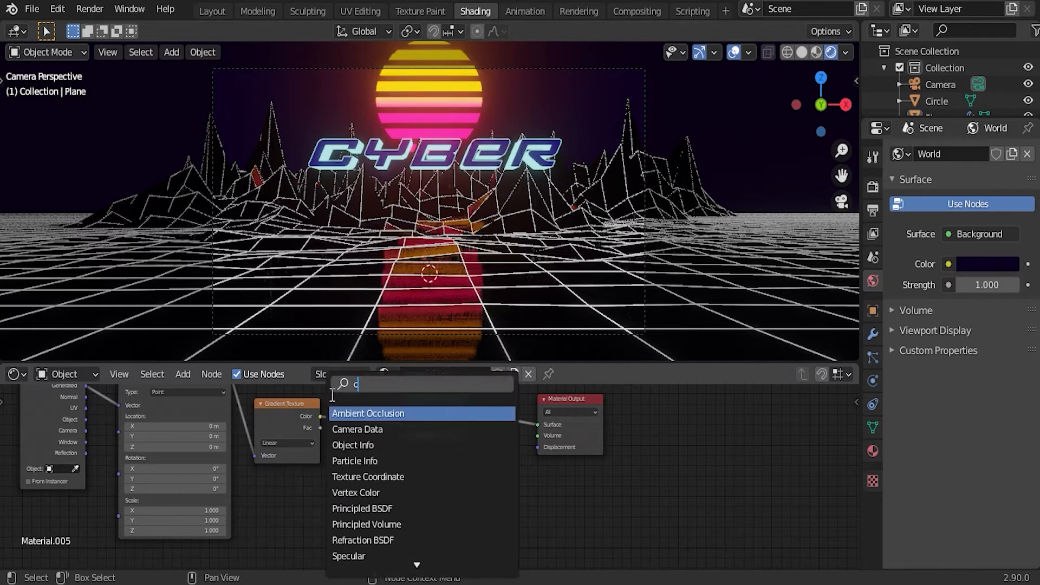
{"action": "type", "text": "l"}
{"action": "key", "text": "BackSpace"}
{"action": "type", "text": "ol"}
{"action": "left_click", "coordinate": [378, 428]}
{"action": "left_click", "coordinate": [381, 419]}
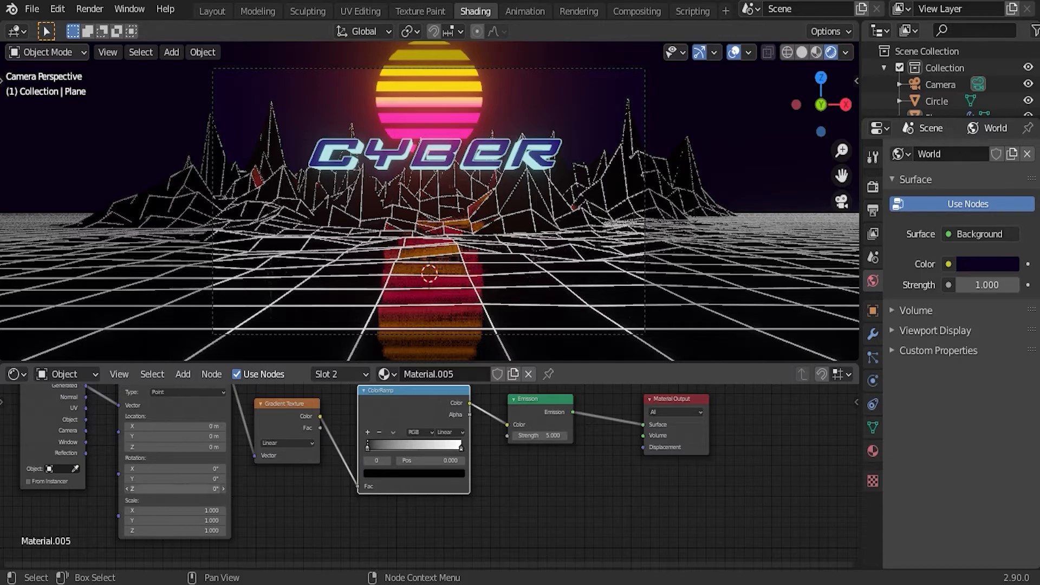
- Set the Mapping node's Z rotation to -90° so the gradient runs along the plane's depth
{"action": "key", "text": "Return"}
{"action": "middle_click_drag", "start_coordinate": [521, 275], "coordinate": [471, 262]}
{"action": "scroll", "coordinate": [471, 261], "scroll_direction": "down", "scroll_amount": 4}
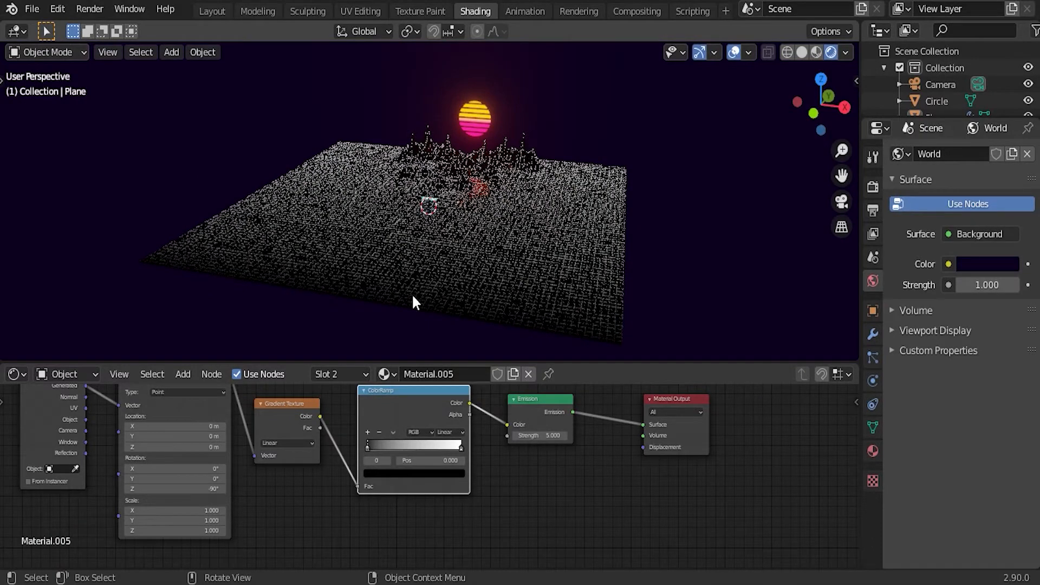
- Color the ColorRamp's first stop bright pink and its last stop light cyan
{"action": "left_click", "coordinate": [377, 473]}
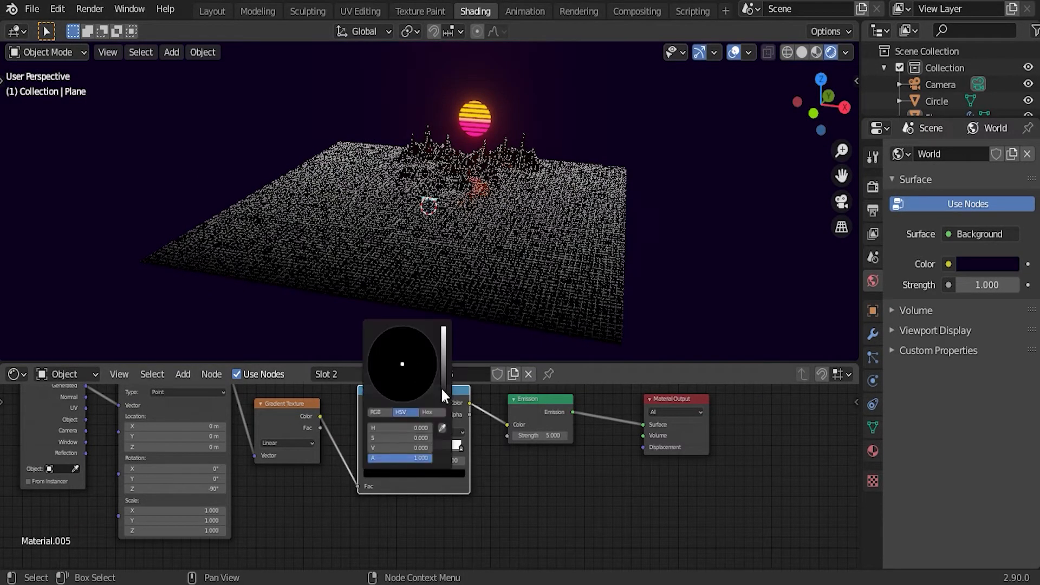
{"action": "left_click_drag", "start_coordinate": [442, 387], "coordinate": [443, 328]}
{"action": "left_click_drag", "start_coordinate": [428, 372], "coordinate": [424, 394]}
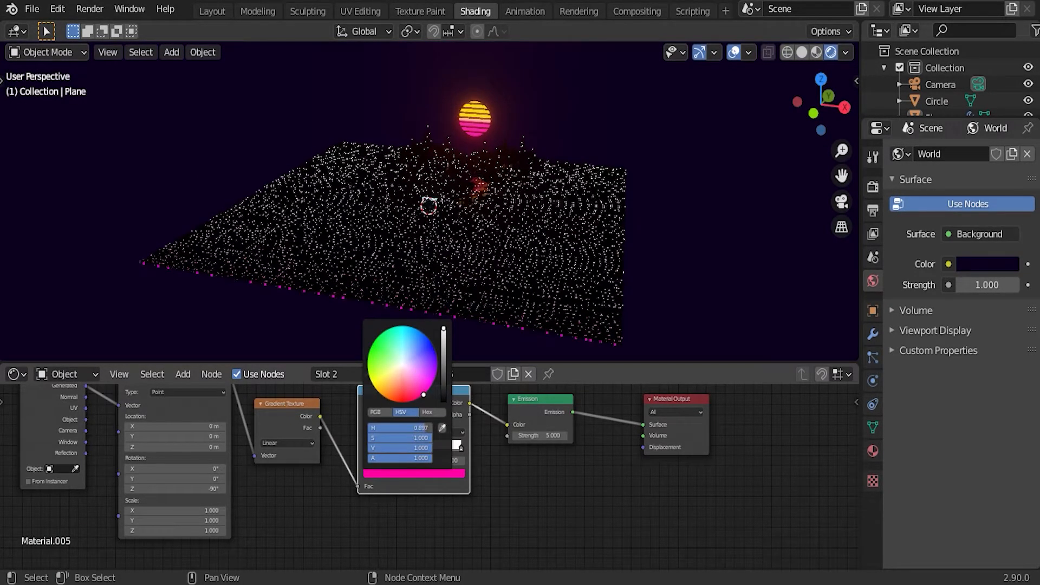
{"action": "left_click", "coordinate": [461, 446]}
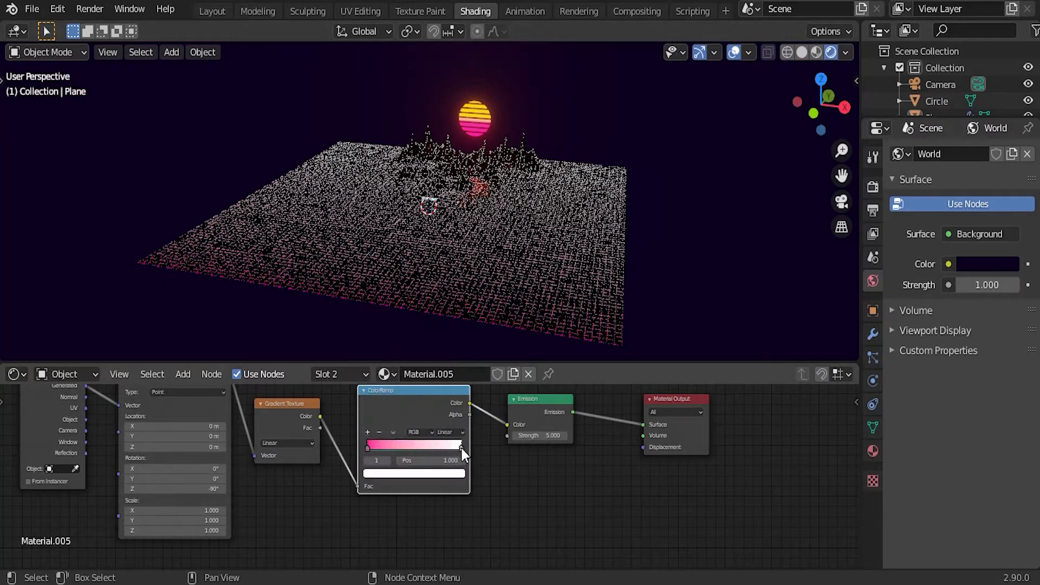
{"action": "left_click", "coordinate": [450, 473]}
{"action": "left_click_drag", "start_coordinate": [411, 360], "coordinate": [402, 346]}
{"action": "scroll", "coordinate": [505, 245], "scroll_direction": "up", "scroll_amount": 3}
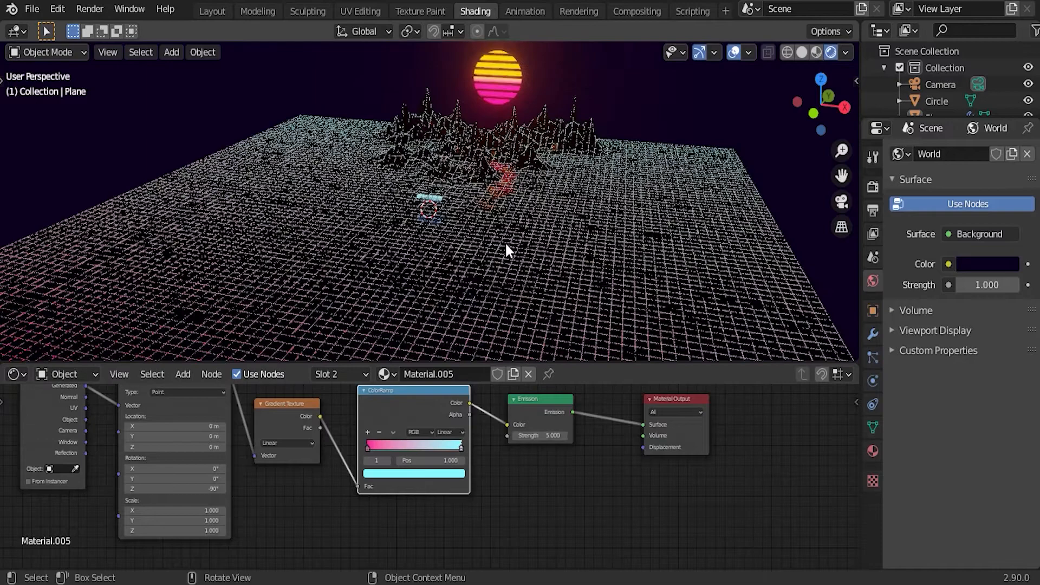
- In camera view, move the pink stop to about 0.486 and bring the cyan stop close beside it near the ramp's middle
{"action": "key", "text": "KP_0"}
{"action": "left_click_drag", "start_coordinate": [367, 448], "coordinate": [417, 448]}
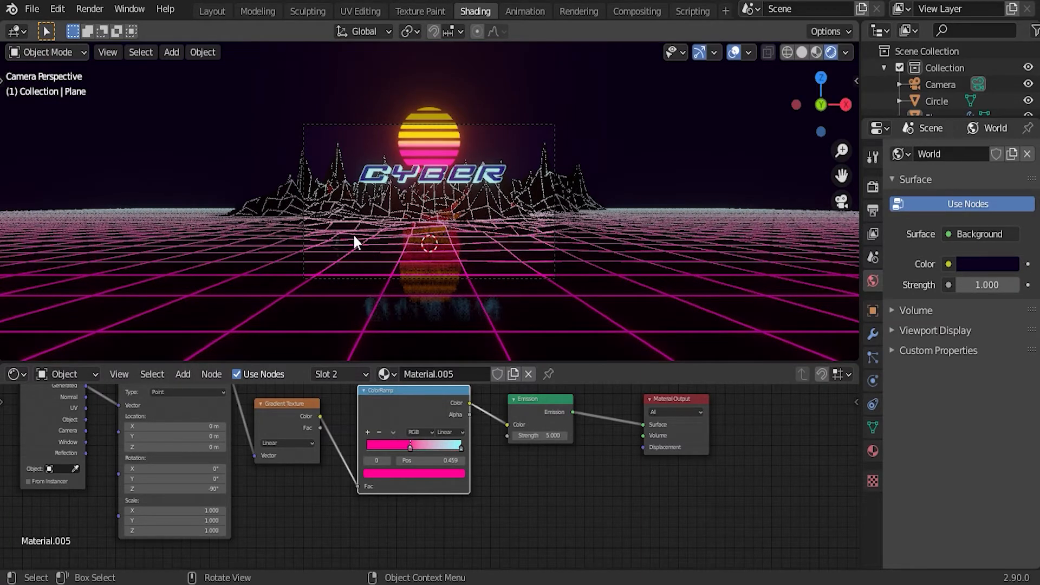
{"action": "left_click_drag", "start_coordinate": [463, 439], "coordinate": [419, 450]}
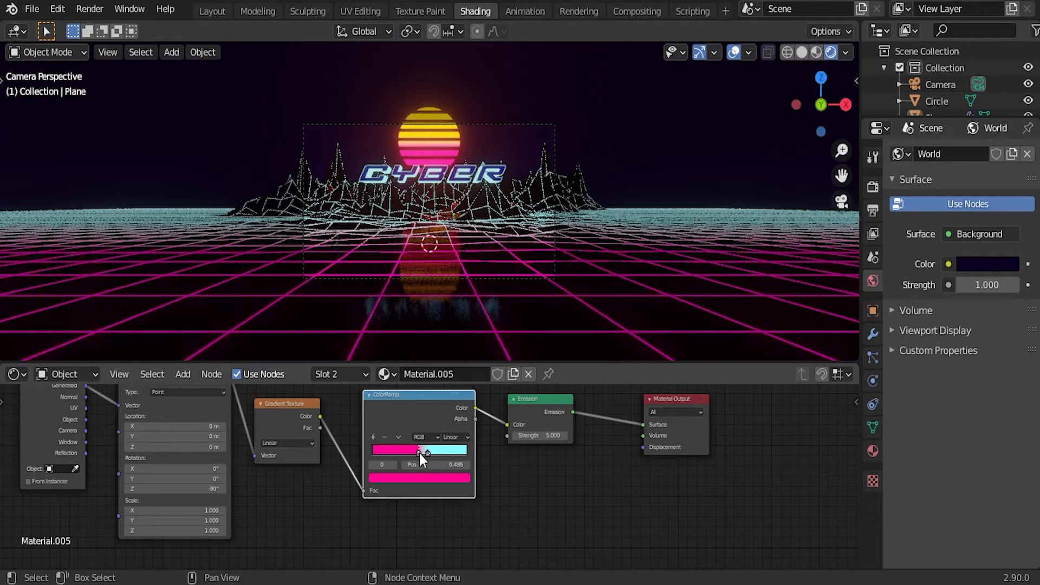
{"action": "key", "text": "space"}
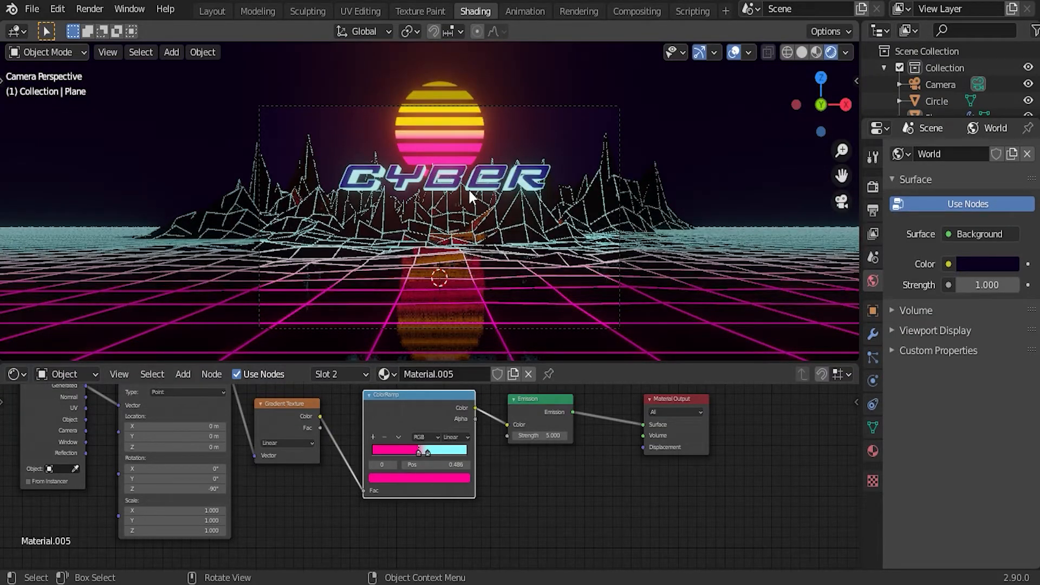
- In the Layout workspace, insert a Location keyframe for the CYBER title at frame 90
{"action": "left_click", "coordinate": [212, 11]}
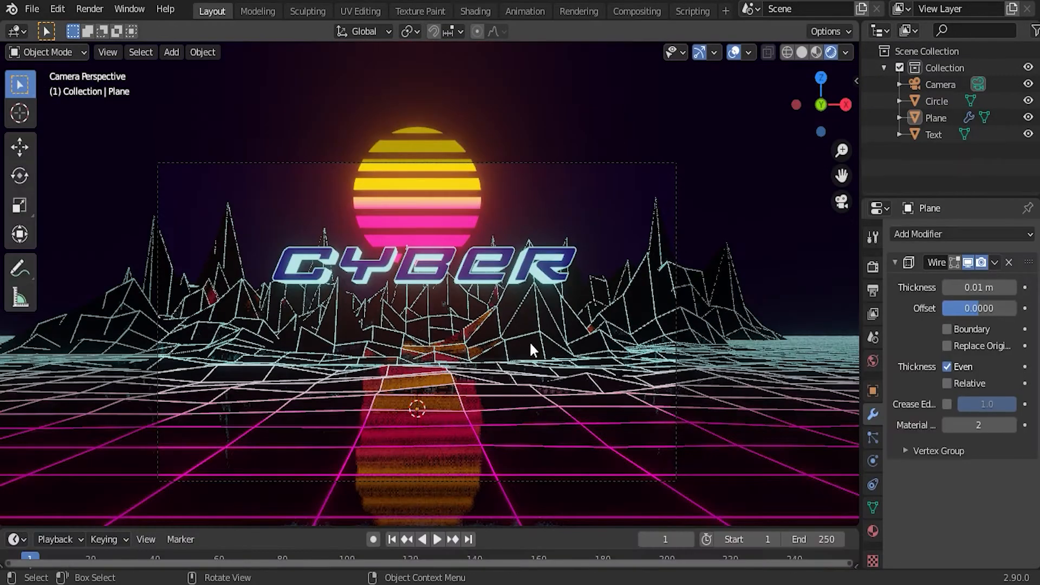
{"action": "left_click", "coordinate": [453, 233]}
{"action": "left_click_drag", "start_coordinate": [350, 524], "coordinate": [361, 410]}
{"action": "left_click_drag", "start_coordinate": [308, 441], "coordinate": [314, 444]}
{"action": "key", "text": "i"}
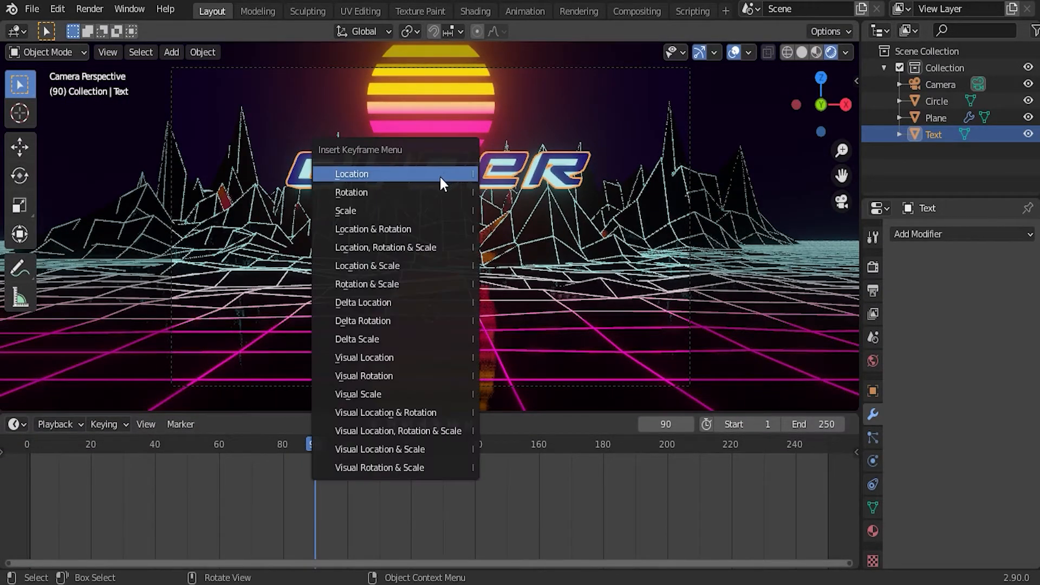
{"action": "left_click", "coordinate": [416, 172]}
- At frame 75, move the title about -7.37 m along X out of the camera frame, insert a Location keyframe and preview it
{"action": "left_click_drag", "start_coordinate": [314, 444], "coordinate": [265, 459]}
{"action": "key", "text": "g"}
{"action": "key", "text": "x"}
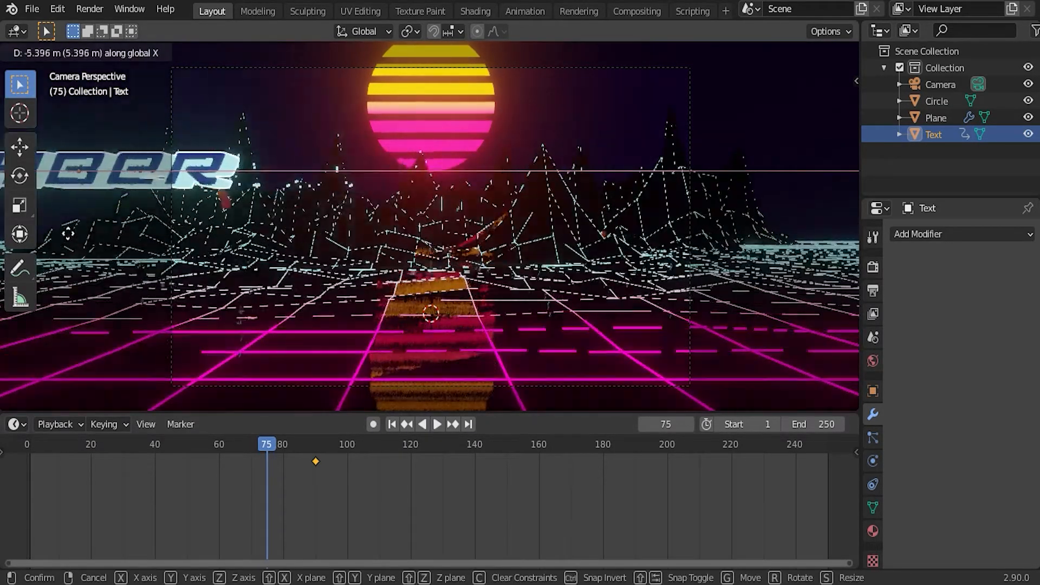
{"action": "left_click", "coordinate": [795, 225]}
{"action": "key", "text": "i"}
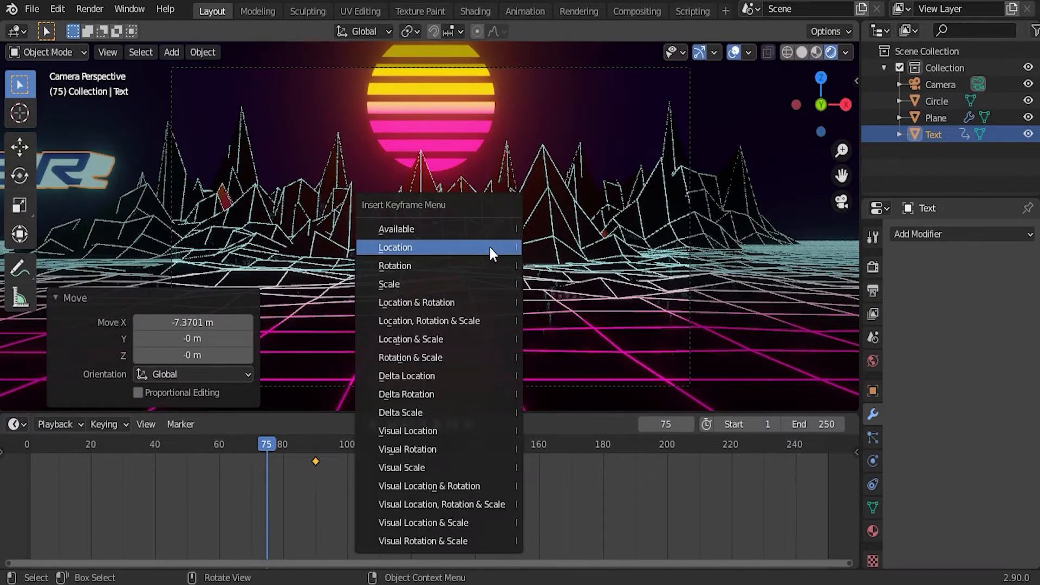
{"action": "left_click", "coordinate": [483, 247]}
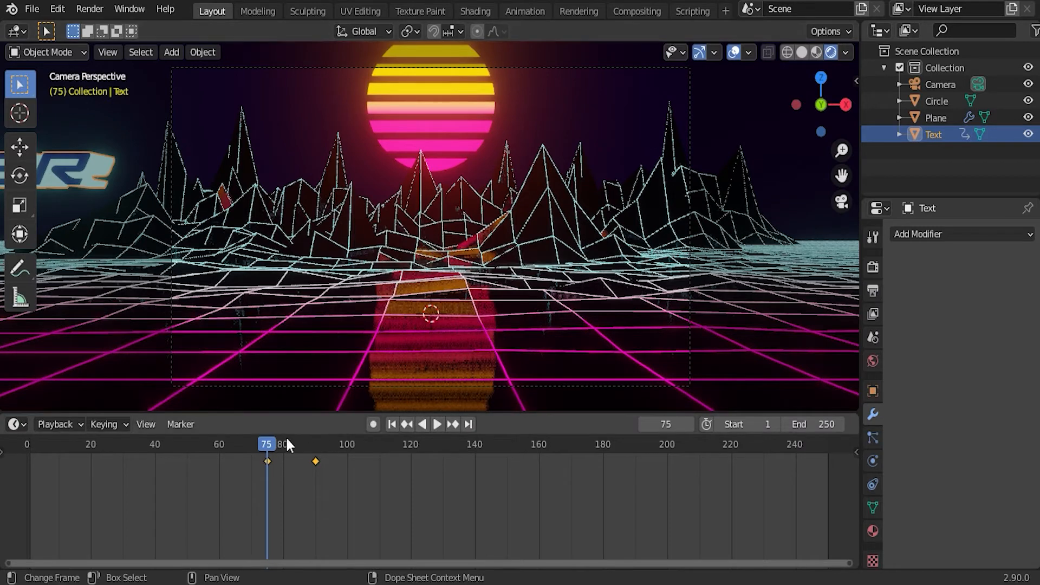
{"action": "key", "text": "space"}
{"action": "key", "text": "space"}
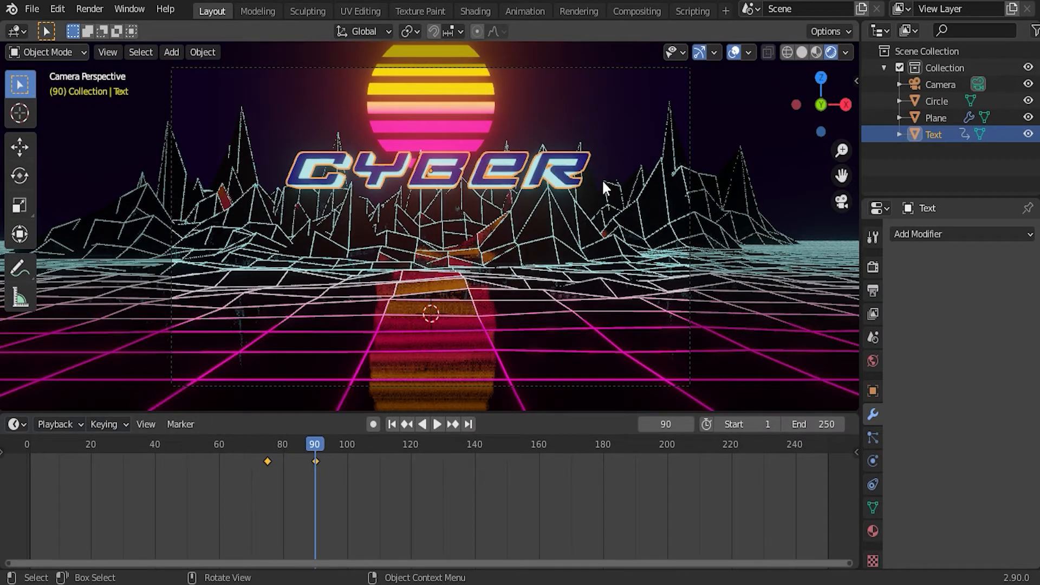
- At frame 84, move the title about 3.5 m along X to overshoot its final position slightly, and insert a Location keyframe
{"action": "left_click_drag", "start_coordinate": [309, 445], "coordinate": [295, 449]}
{"action": "key", "text": "g"}
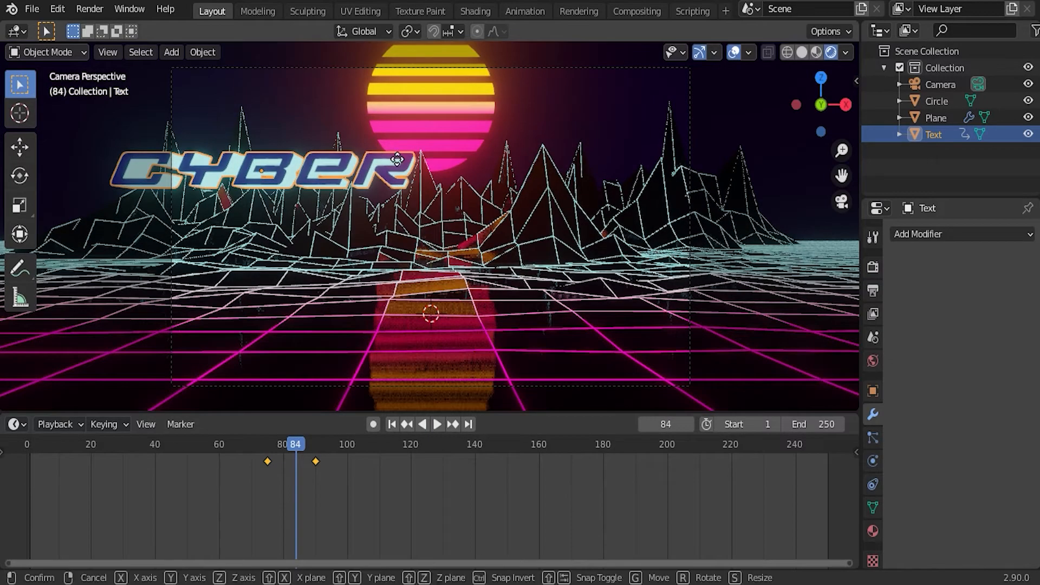
{"action": "key", "text": "x"}
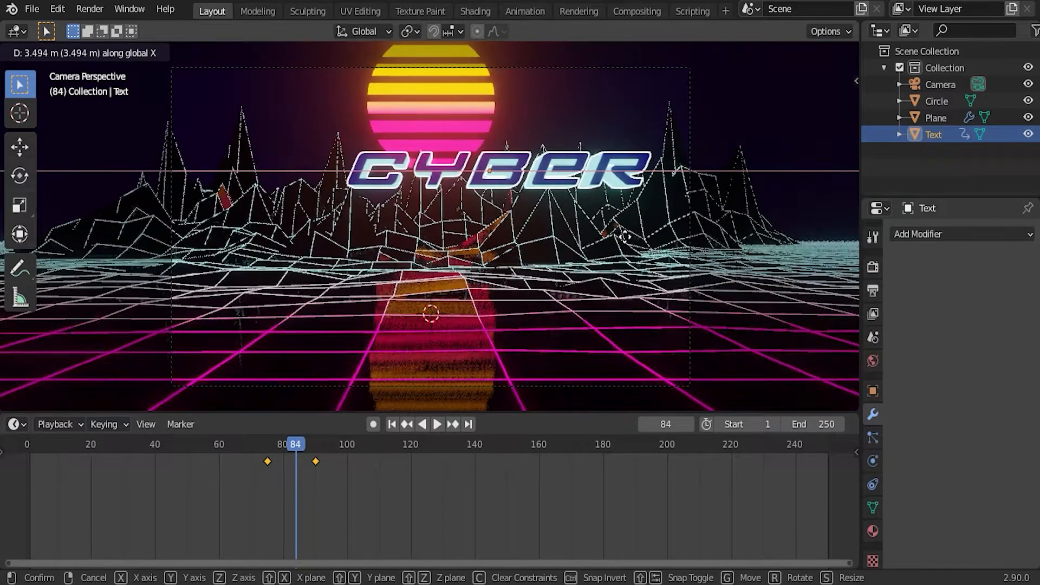
{"action": "left_click", "coordinate": [624, 237]}
{"action": "key", "text": "g"}
{"action": "key", "text": "x"}
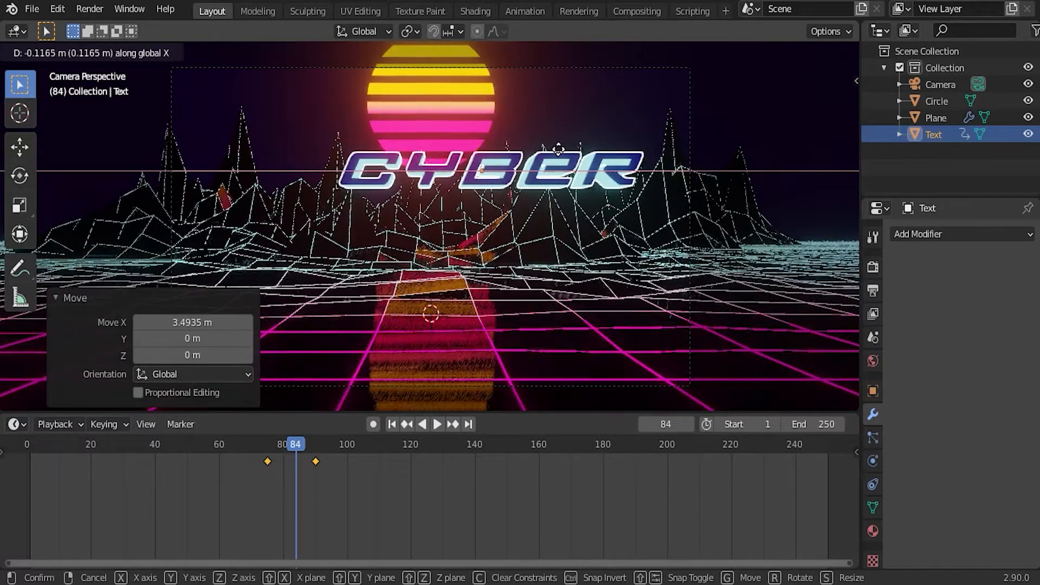
{"action": "left_click", "coordinate": [496, 164]}
{"action": "key", "text": "i"}
{"action": "left_click", "coordinate": [443, 162]}
- Play back the title's slide-in several times around its three keyframes to check the motion
{"action": "key", "text": "shift+ctrl+space"}
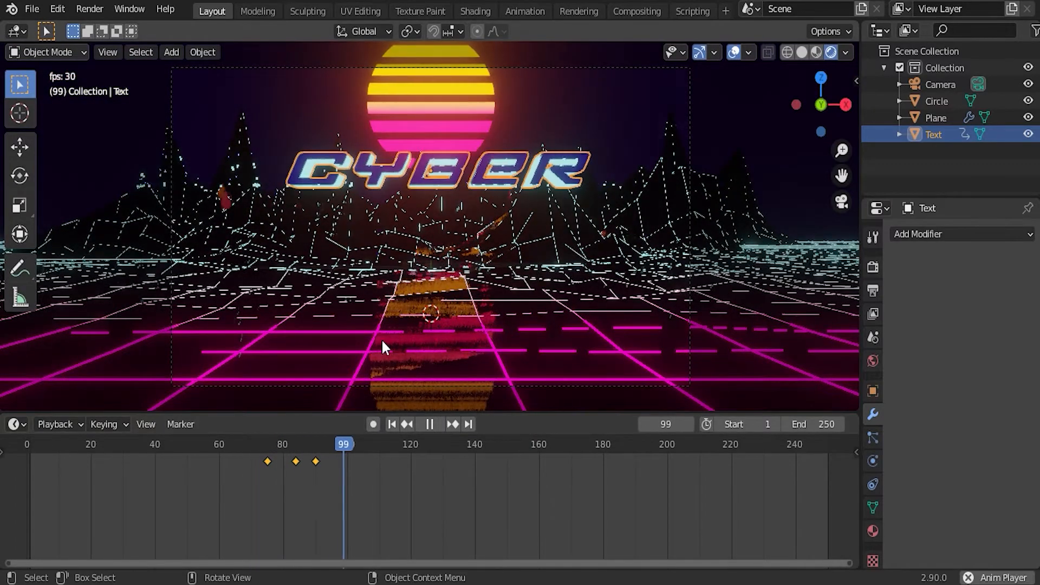
{"action": "key", "text": "space"}
{"action": "left_click_drag", "start_coordinate": [272, 443], "coordinate": [243, 443]}
{"action": "key", "text": "space"}
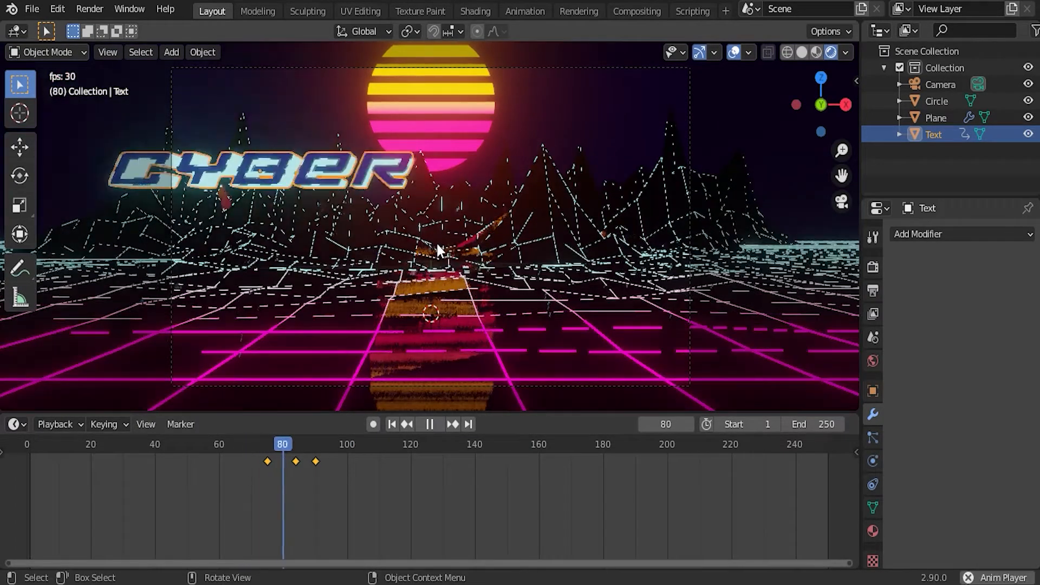
{"action": "key", "text": "space"}
{"action": "left_click", "coordinate": [317, 443]}
{"action": "key", "text": "space"}
- Set the title keyframes' interpolation mode to Bezier and replay the slide-in
{"action": "right_click", "coordinate": [266, 460]}
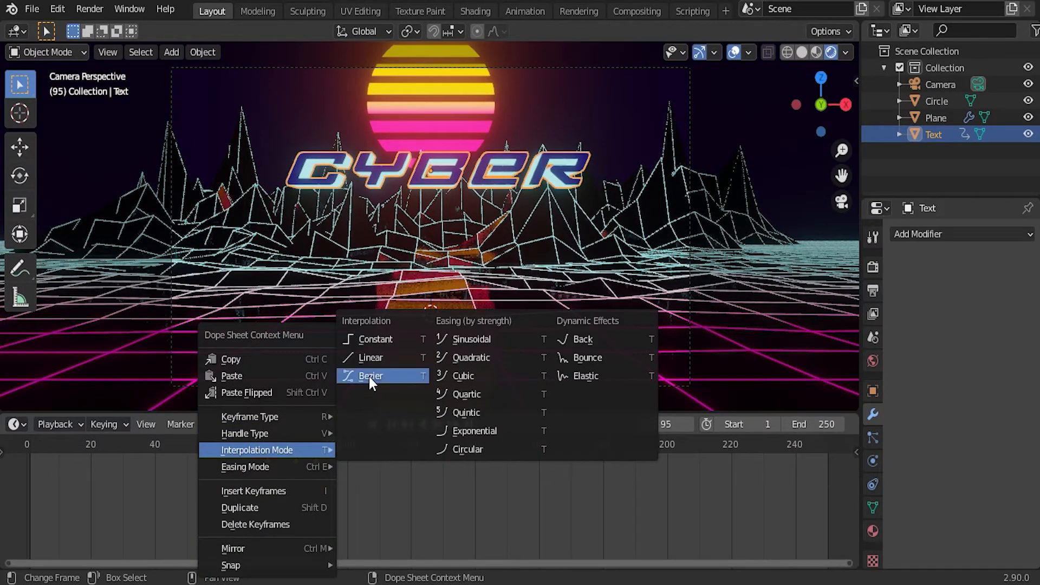
{"action": "left_click", "coordinate": [369, 377]}
{"action": "key", "text": "space"}
{"action": "key", "text": "space"}
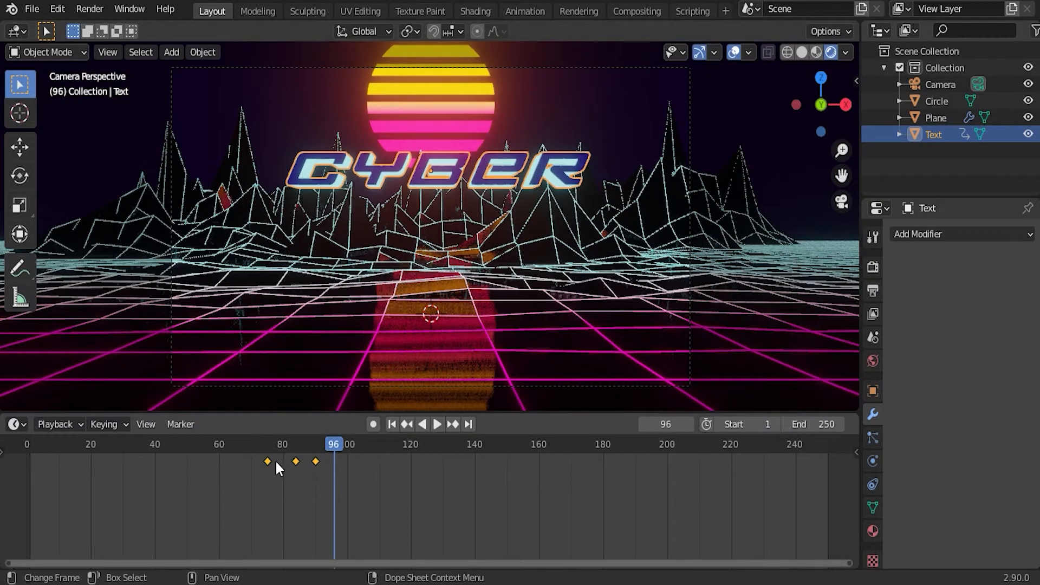
{"action": "left_click", "coordinate": [276, 460]}
{"action": "key", "text": "space"}
{"action": "key", "text": "space"}
- Add a mesh plane and rotate it 90° about the X axis
{"action": "key", "text": "shift+a"}
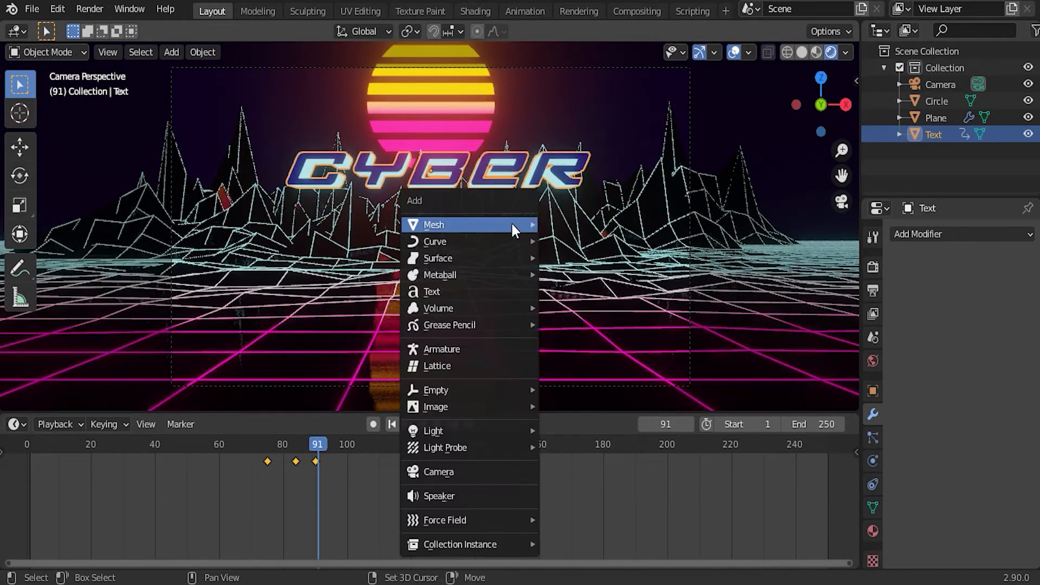
{"action": "mouse_move", "coordinate": [512, 222]}
{"action": "left_click", "coordinate": [563, 222]}
{"action": "key", "text": "r"}
{"action": "key", "text": "x"}
{"action": "key", "text": "9"}
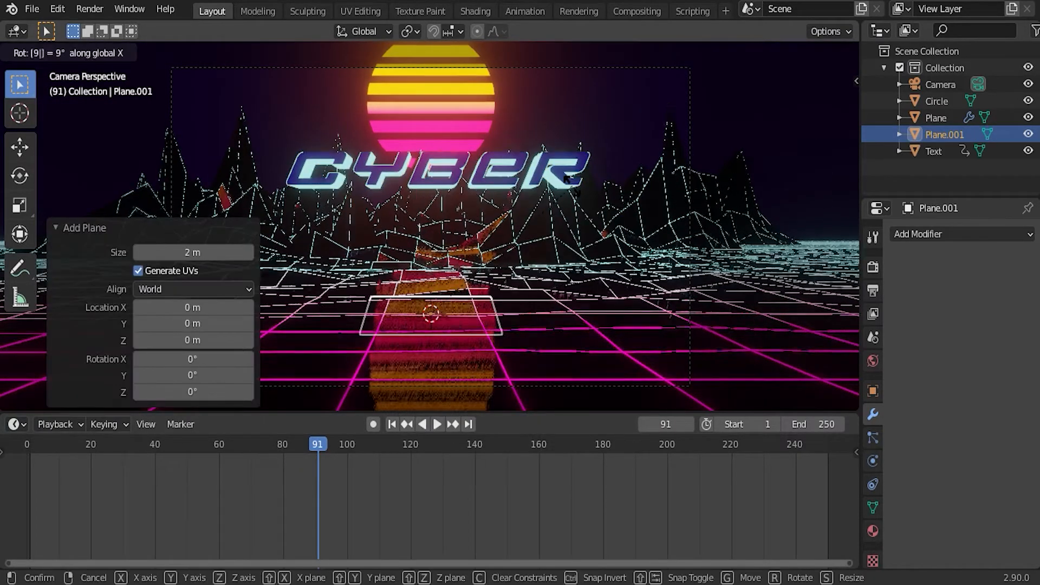
{"action": "key", "text": "0"}
{"action": "key", "text": "Return"}
- Raise the new plane along Z to the title's height and scale it to about 0.21 along Z
{"action": "key", "text": "g"}
{"action": "key", "text": "z"}
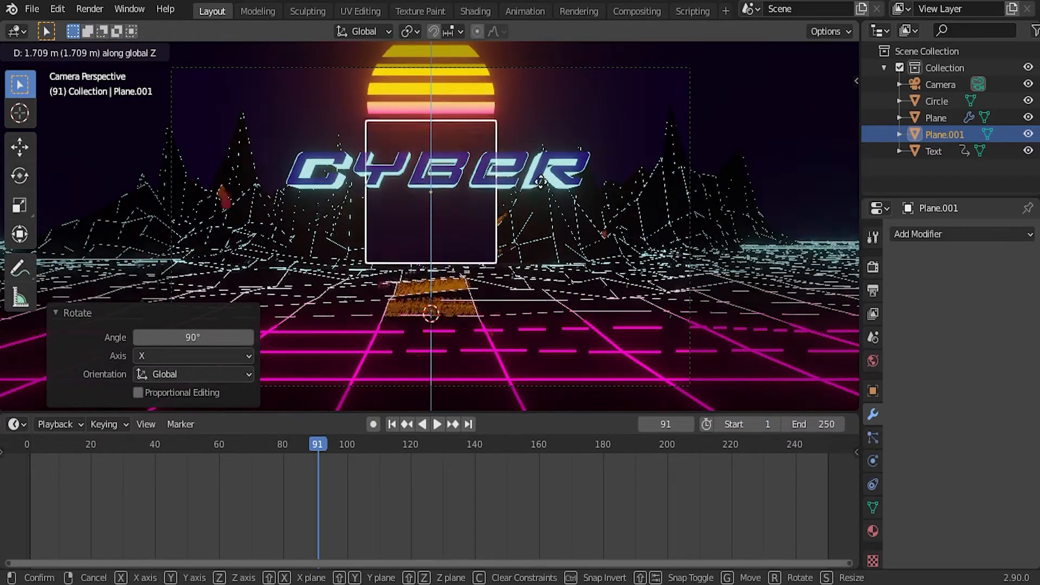
{"action": "left_click", "coordinate": [551, 154]}
{"action": "key", "text": "s"}
{"action": "key", "text": "z"}
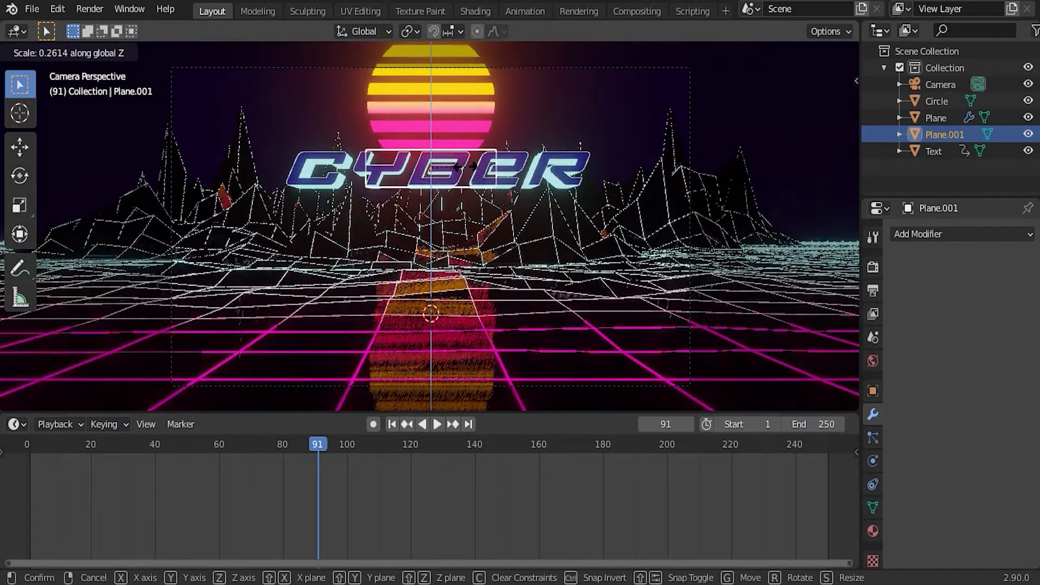
{"action": "left_click", "coordinate": [477, 156]}
- Nudge the plane down about 0.018 m along Z to align it with the height of the letters
{"action": "scroll", "coordinate": [483, 168], "scroll_direction": "up", "scroll_amount": 3}
{"action": "middle_click_drag", "start_coordinate": [481, 162], "coordinate": [487, 200]}
{"action": "scroll", "coordinate": [489, 222], "scroll_direction": "up", "scroll_amount": 2}
{"action": "key", "text": "g"}
{"action": "key", "text": "z"}
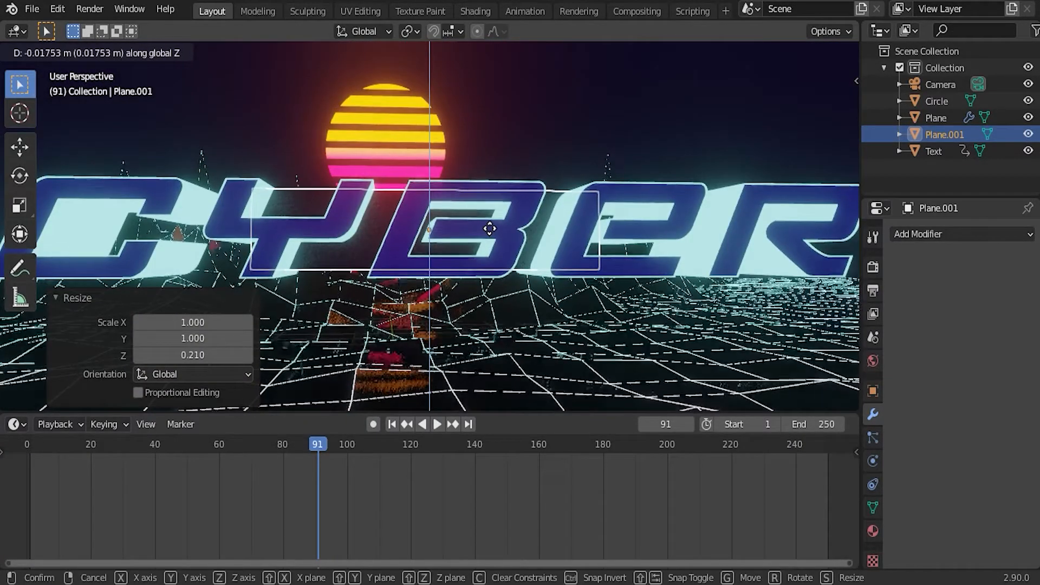
{"action": "left_click", "coordinate": [490, 227]}
- Give the plane a new Emission material in light cyan (H 0.505, S 0.400) with strength 2
{"action": "left_click", "coordinate": [872, 391]}
{"action": "left_click", "coordinate": [872, 530]}
{"action": "left_click", "coordinate": [972, 305]}
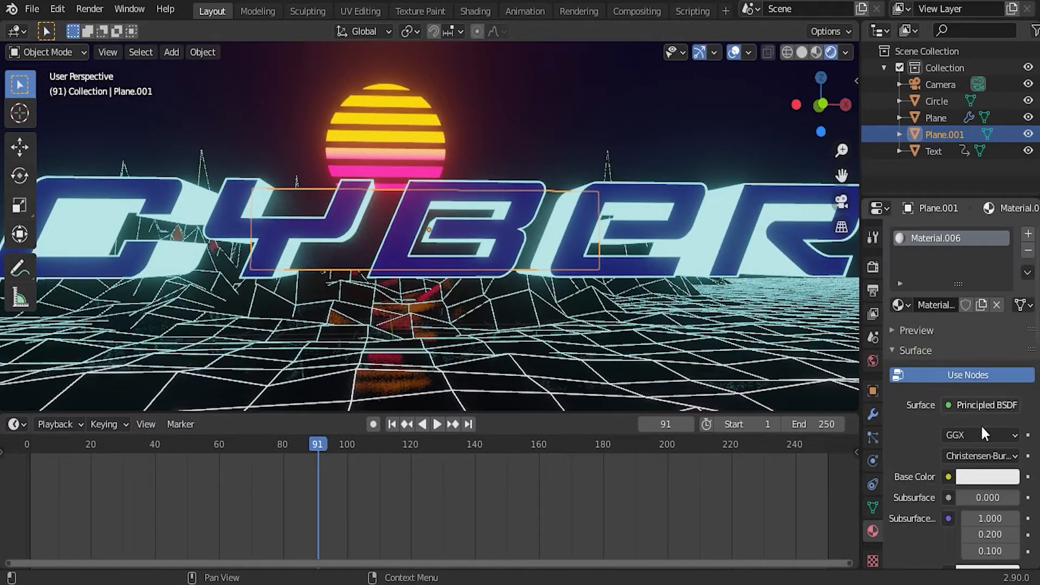
{"action": "left_click", "coordinate": [965, 404]}
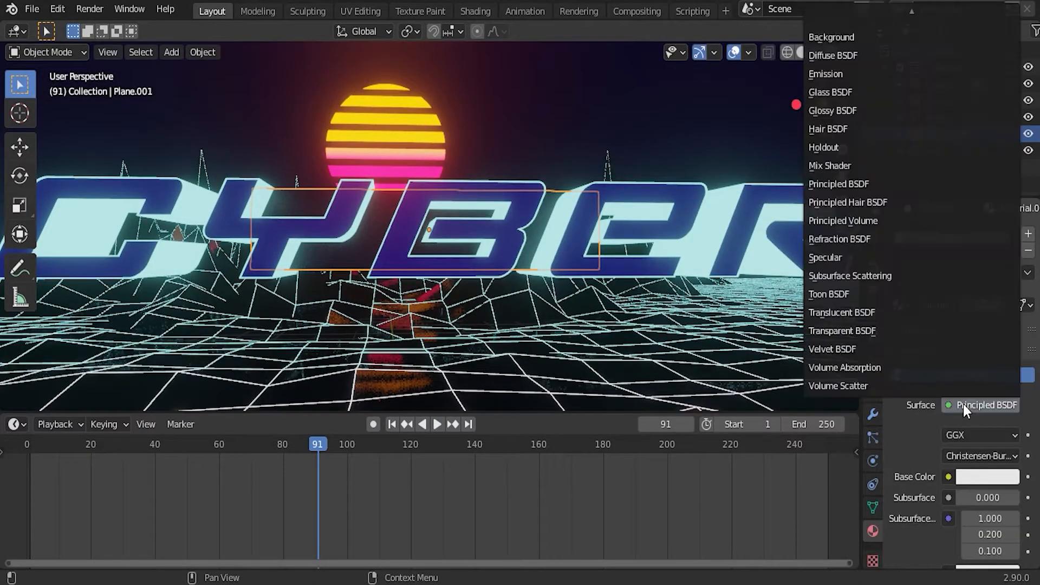
{"action": "left_click", "coordinate": [844, 73]}
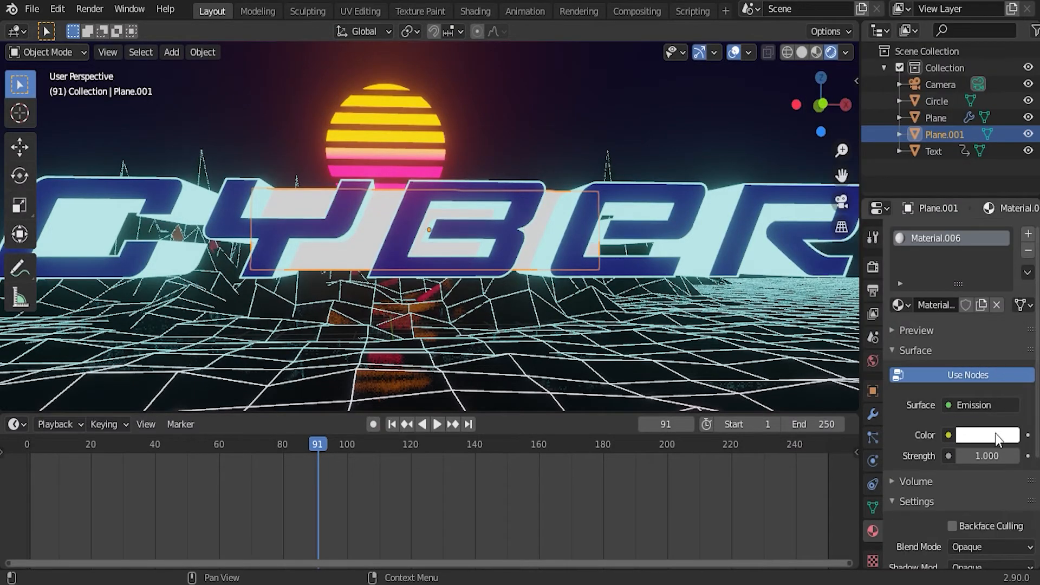
{"action": "left_click", "coordinate": [994, 435]}
{"action": "left_click_drag", "start_coordinate": [943, 254], "coordinate": [941, 231]}
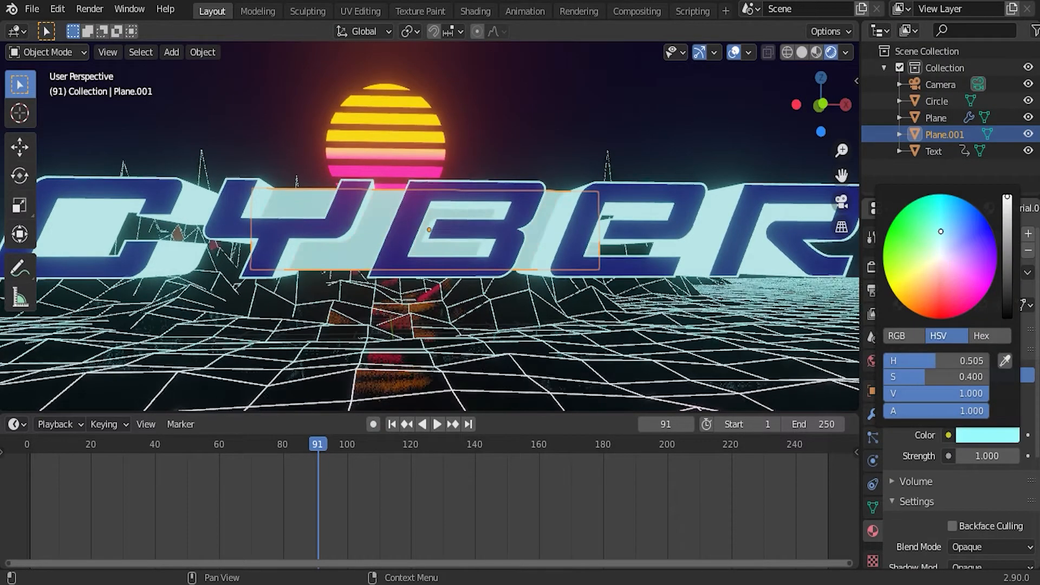
{"action": "left_click", "coordinate": [979, 462]}
{"action": "type", "text": "2"}
{"action": "key", "text": "Return"}
- Stretch the plane along X into a long bar and shift it along X so its end sits behind the letter R
{"action": "key", "text": "KP_0"}
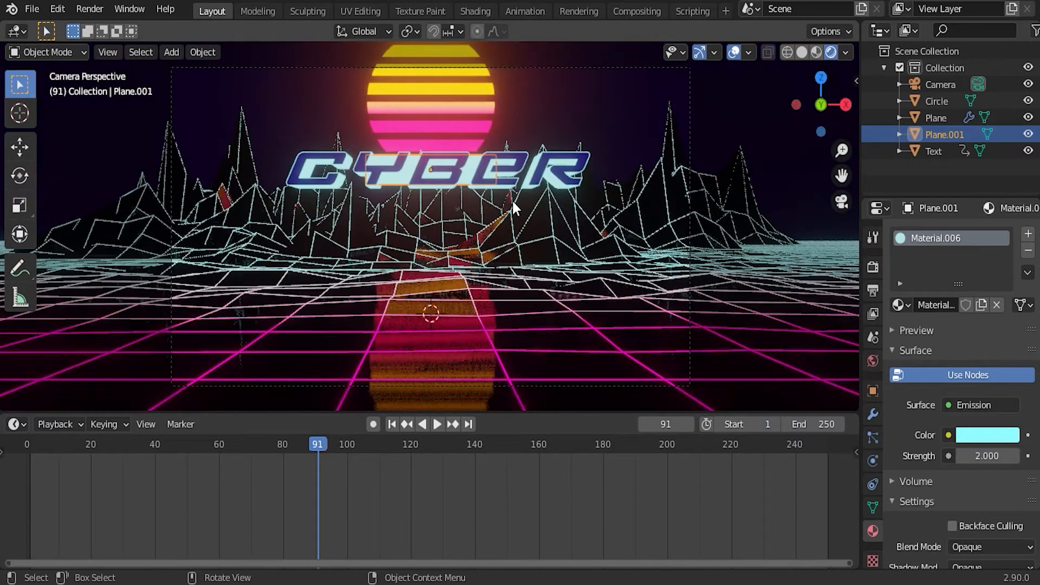
{"action": "key", "text": "s"}
{"action": "key", "text": "x"}
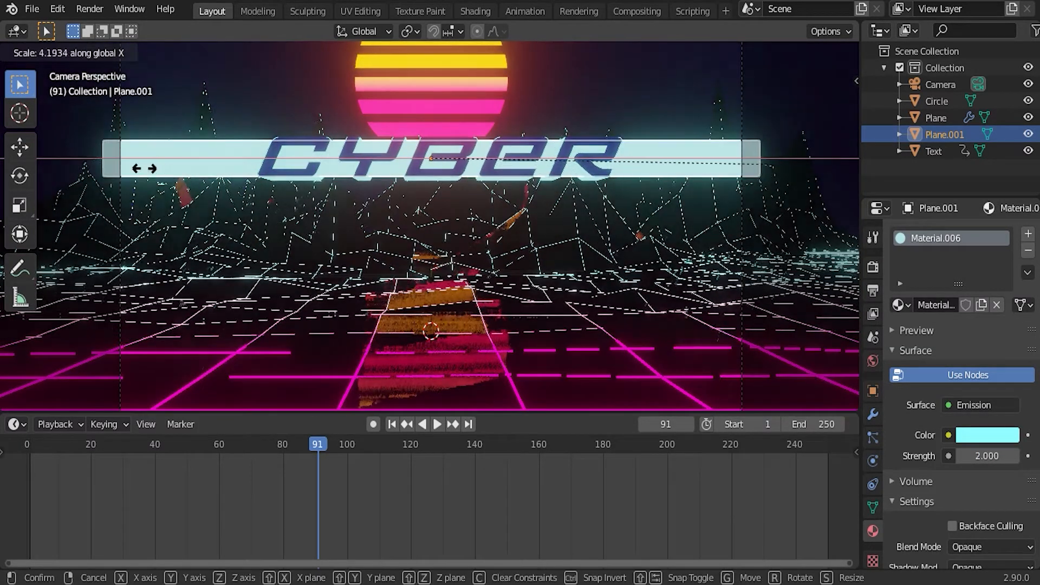
{"action": "left_click", "coordinate": [204, 163]}
{"action": "key", "text": "g"}
{"action": "key", "text": "x"}
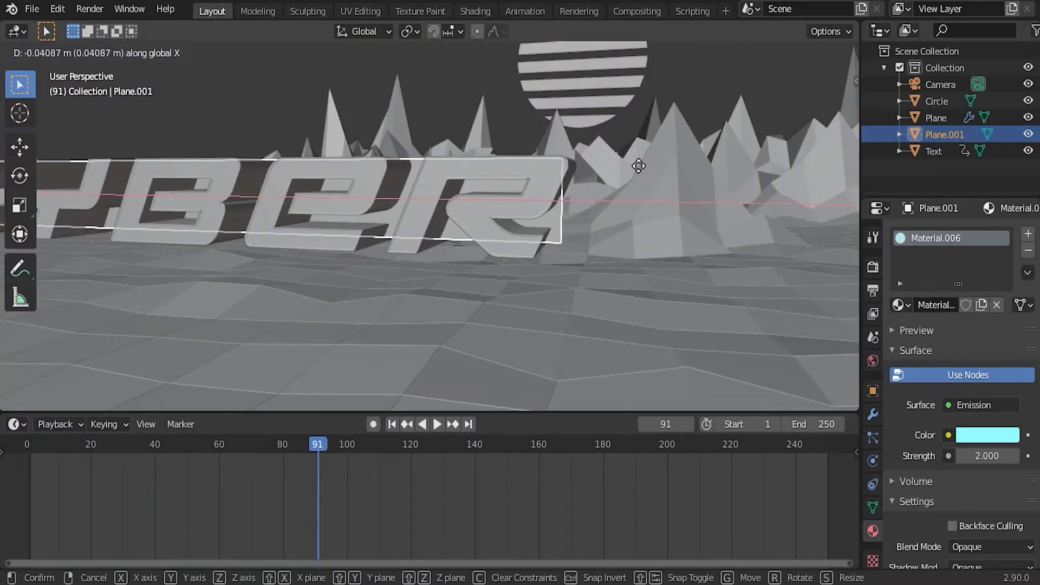
{"action": "left_click", "coordinate": [639, 166]}
- In Edit Mode with proportional editing off, move the bar's geometry about -0.19 m along X to hide its end behind the R
{"action": "key", "text": "Tab"}
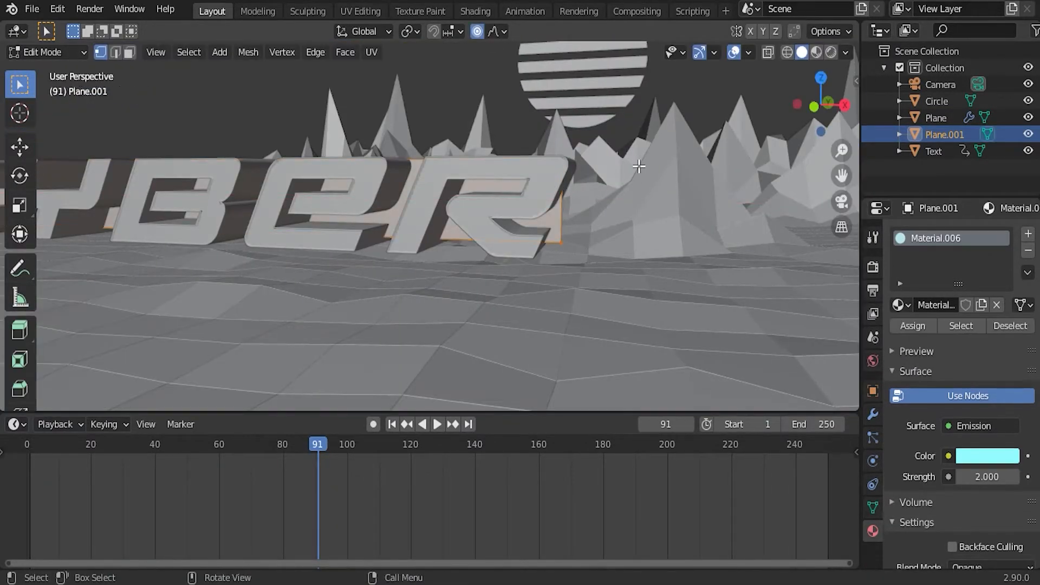
{"action": "left_click", "coordinate": [477, 31]}
{"action": "key", "text": "g"}
{"action": "key", "text": "x"}
{"action": "left_click", "coordinate": [533, 264]}
{"action": "middle_click_drag", "start_coordinate": [533, 263], "coordinate": [618, 226]}
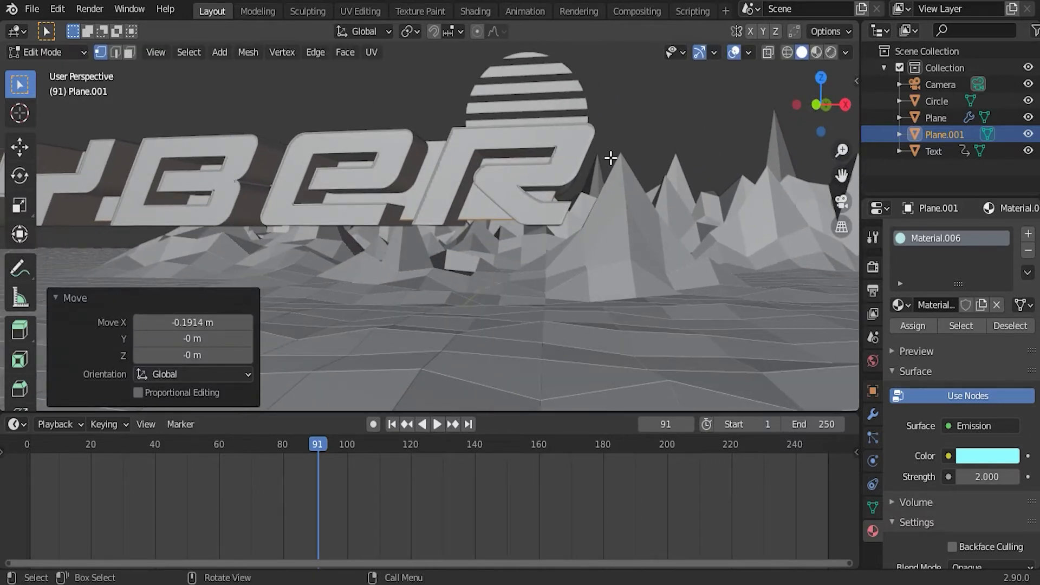
{"action": "key", "text": "Tab"}
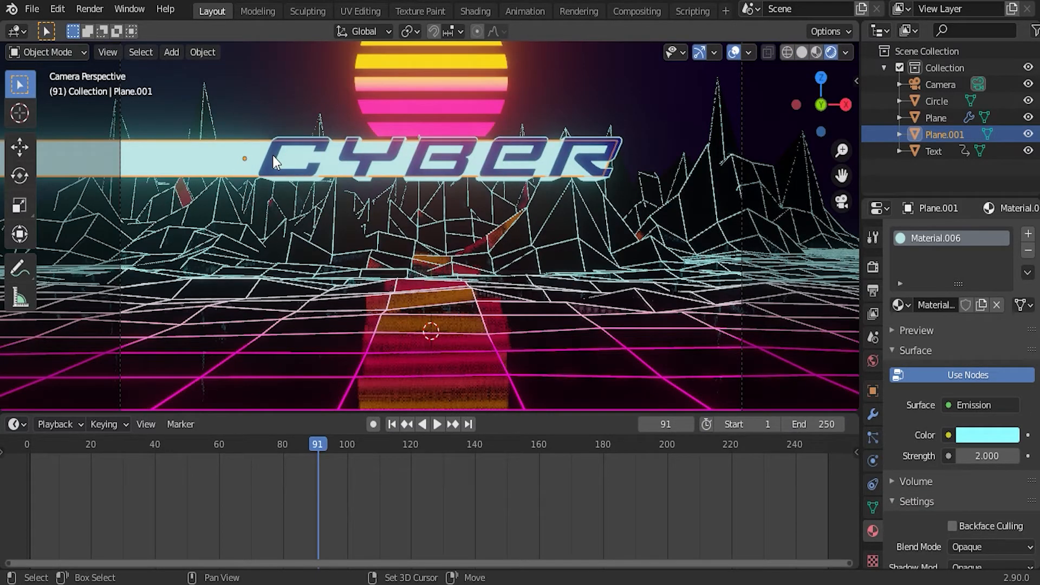
- Parent the glowing bar to the CYBER title object and scrub the timeline to check that they move together
{"action": "left_click", "coordinate": [273, 157], "text": "shift"}
{"action": "right_click", "coordinate": [273, 158]}
{"action": "mouse_move", "coordinate": [261, 379]}
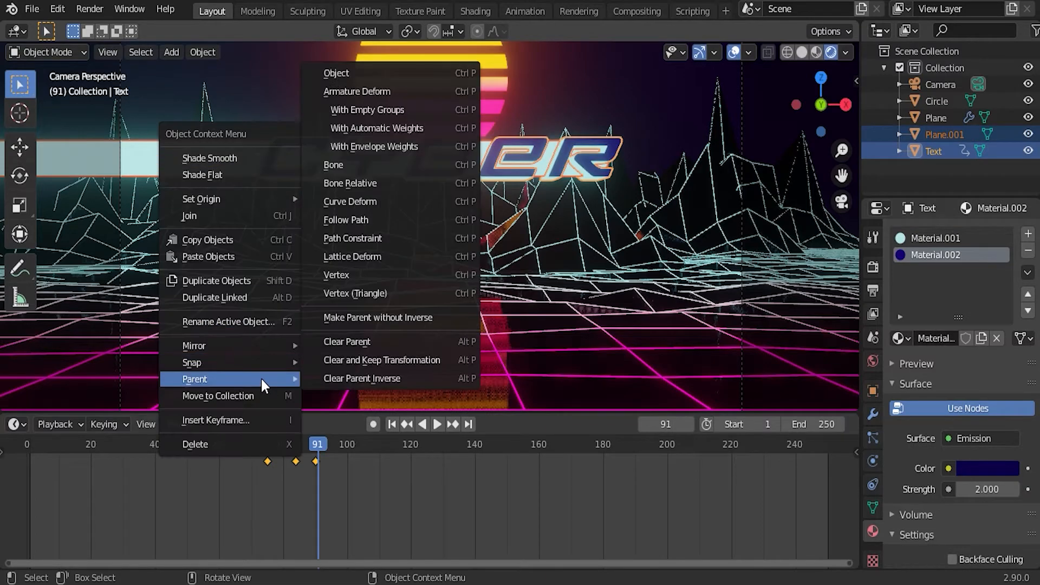
{"action": "left_click", "coordinate": [364, 76]}
{"action": "mouse_move", "coordinate": [294, 446]}
{"action": "left_mouse_down"}
{"action": "mouse_move", "coordinate": [259, 445]}
{"action": "mouse_move", "coordinate": [291, 442]}
{"action": "left_mouse_up"}
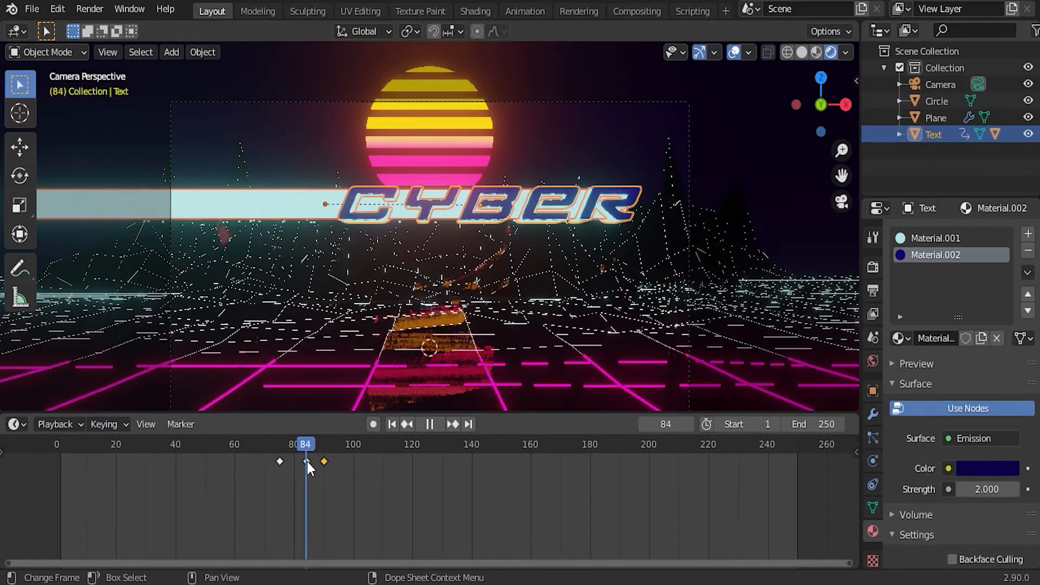
- Shorten the bar by moving its trailing edge about 2.2 m along X in Edit Mode, and replay the animation
{"action": "mouse_move", "coordinate": [307, 461]}
{"action": "left_mouse_down"}
{"action": "mouse_move", "coordinate": [293, 462]}
{"action": "mouse_move", "coordinate": [305, 463]}
{"action": "left_mouse_up"}
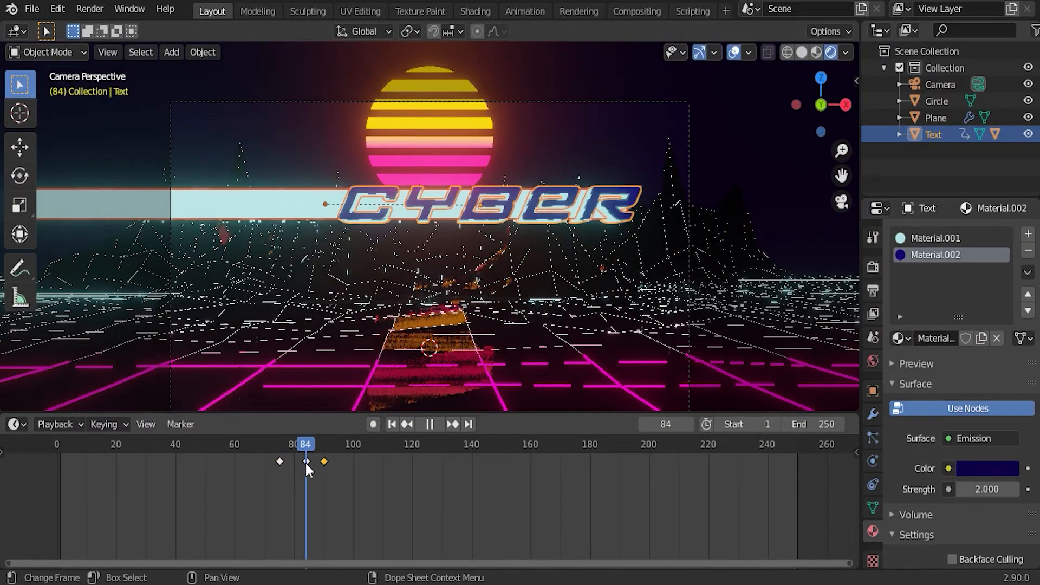
{"action": "scroll", "coordinate": [349, 258], "scroll_direction": "down", "scroll_amount": 1}
{"action": "left_click", "coordinate": [317, 209]}
{"action": "key", "text": "Tab"}
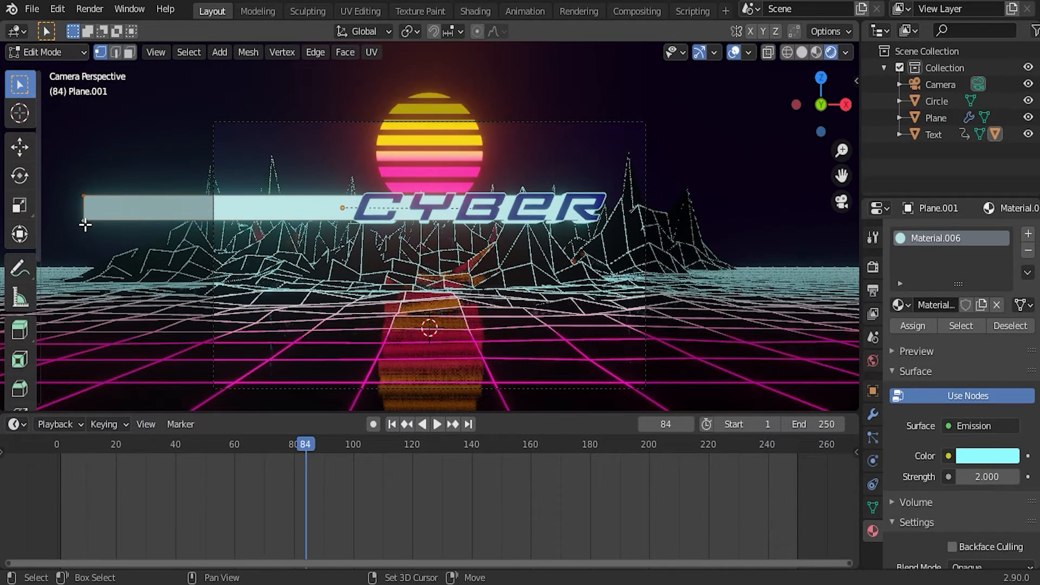
{"action": "key", "text": "g"}
{"action": "key", "text": "x"}
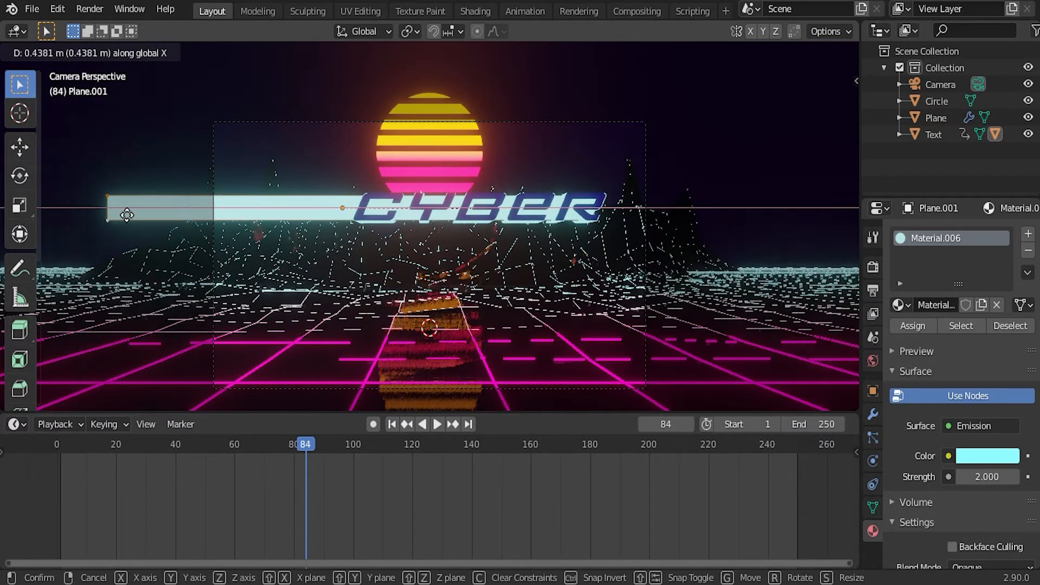
{"action": "left_click", "coordinate": [217, 219]}
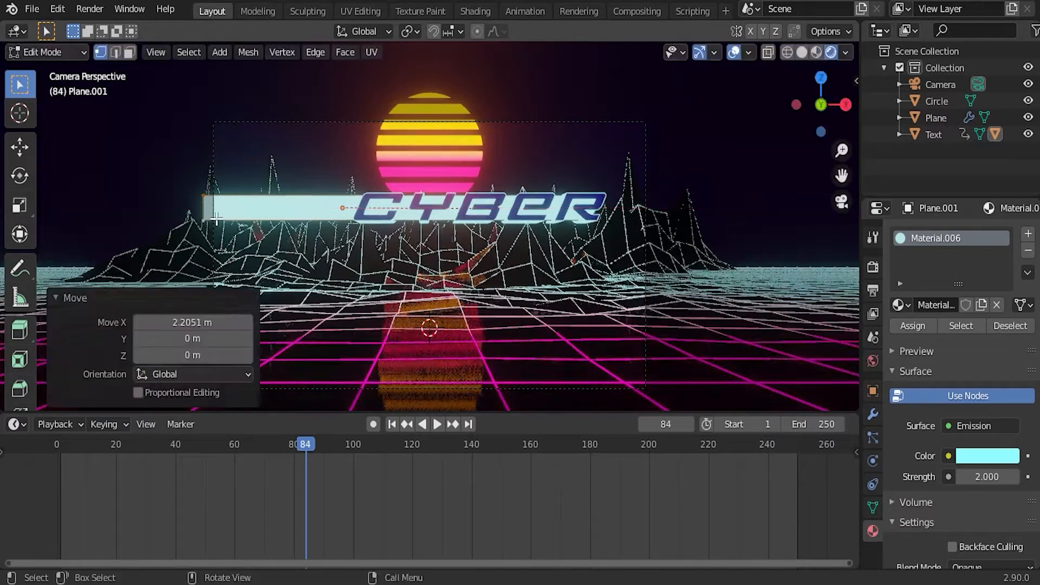
{"action": "key", "text": "Tab"}
{"action": "key", "text": "space"}
{"action": "key", "text": "space"}
{"action": "scroll", "coordinate": [415, 261], "scroll_direction": "up", "scroll_amount": 1}
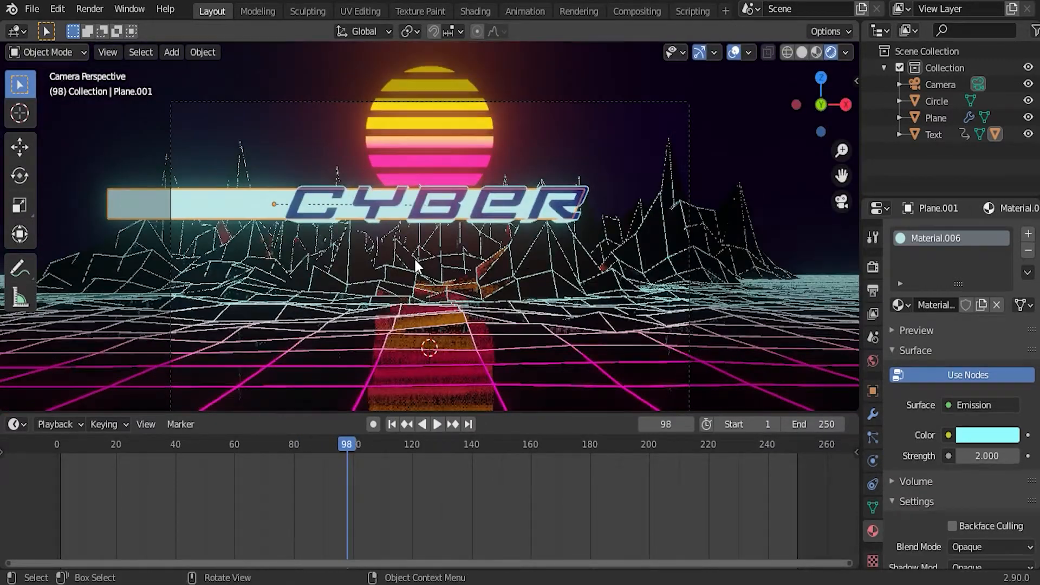
- In the shader editor, add a Gradient Texture to the bar's material and connect its Color output to the Emission color
{"action": "scroll", "coordinate": [414, 258], "scroll_direction": "up", "scroll_amount": 2}
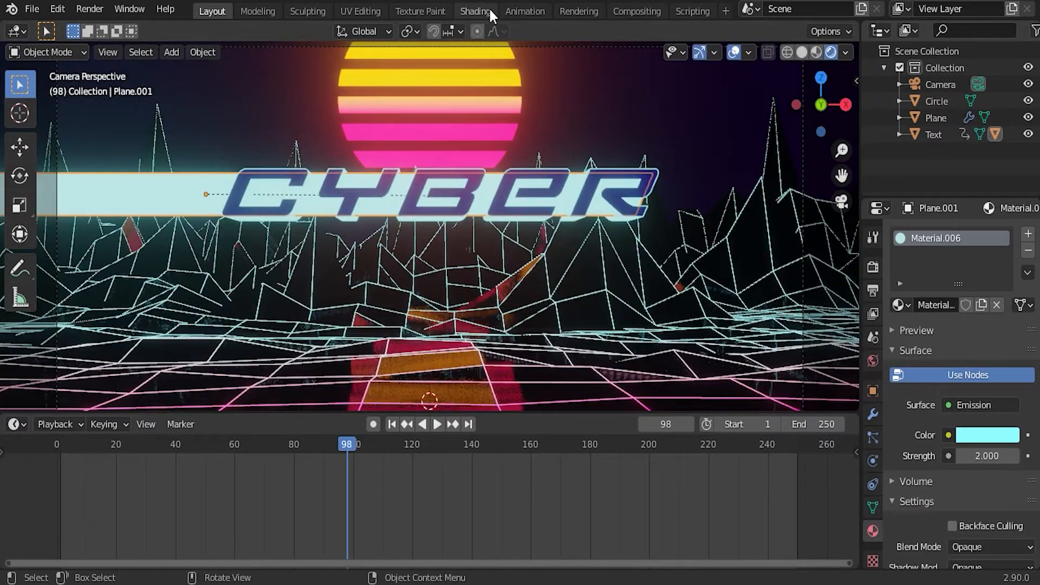
{"action": "left_click", "coordinate": [476, 10]}
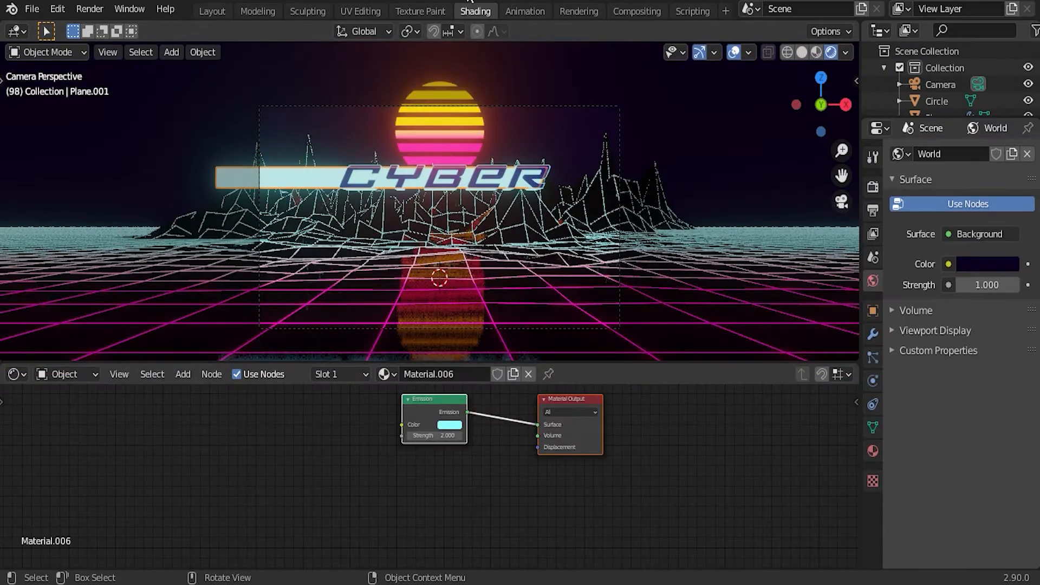
{"action": "key", "text": "shift+a"}
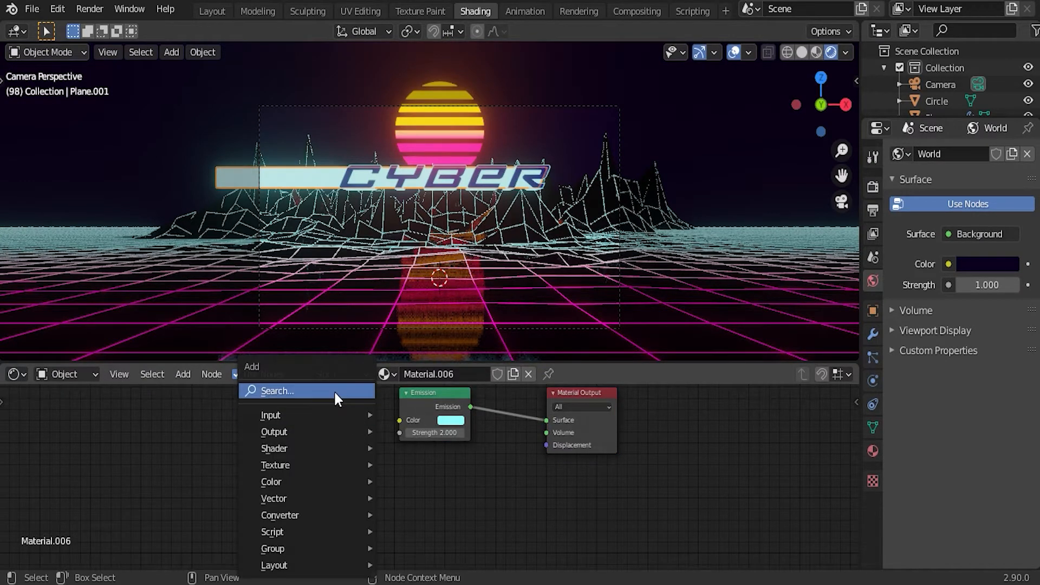
{"action": "left_click", "coordinate": [335, 392]}
{"action": "type", "text": "gra"}
{"action": "left_click", "coordinate": [374, 419]}
{"action": "left_click", "coordinate": [309, 417]}
{"action": "left_click_drag", "start_coordinate": [341, 409], "coordinate": [399, 421]}
- Add Texture Coordinate and Mapping nodes to the Gradient Texture and set the Mapping Z rotation to 180°
{"action": "left_click", "coordinate": [325, 399]}
{"action": "key", "text": "ctrl+t"}
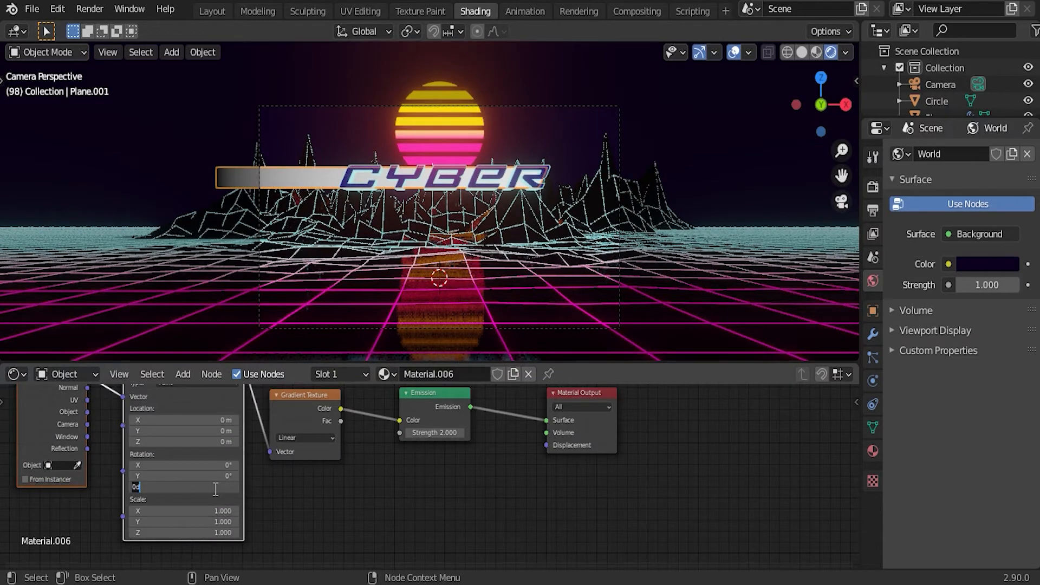
{"action": "key", "text": "Return"}
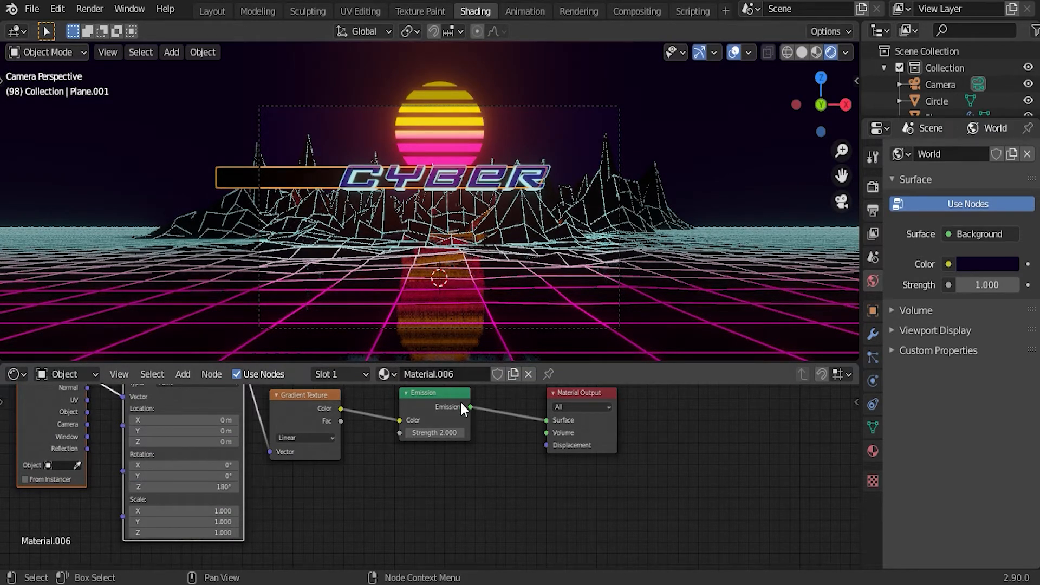
- Insert a Mix Shader between Emission and Material Output, drive its Fac with the gradient's Color, and unlink the gradient from the Emission color
{"action": "key", "text": "shift+a"}
{"action": "left_click", "coordinate": [369, 395]}
{"action": "type", "text": "mix"}
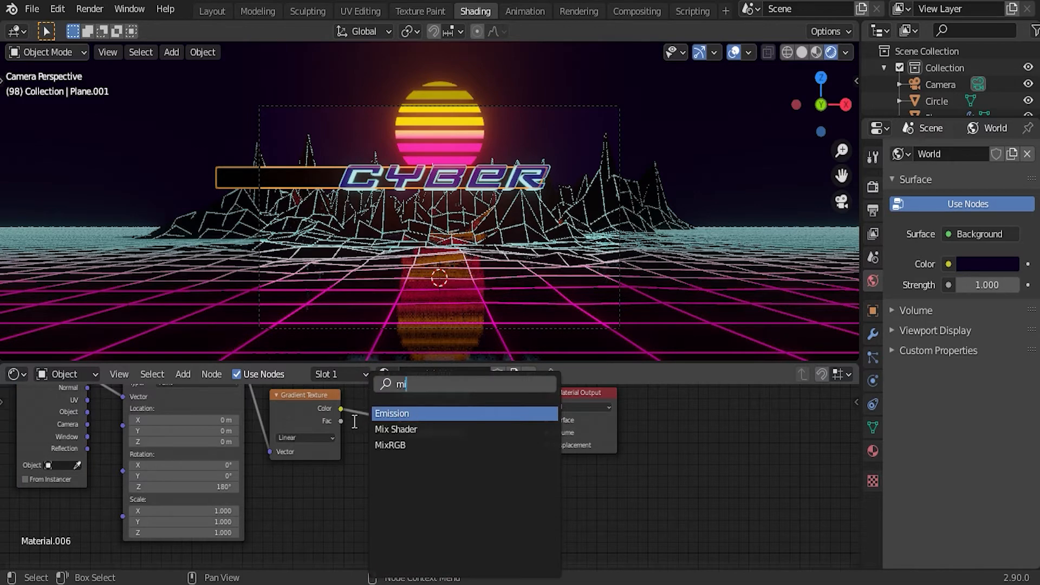
{"action": "key", "text": "Return"}
{"action": "left_click", "coordinate": [542, 404]}
{"action": "left_click_drag", "start_coordinate": [341, 409], "coordinate": [512, 419]}
{"action": "left_click_drag", "start_coordinate": [399, 420], "coordinate": [385, 424]}
- Add a Transparent BSDF and connect it to the second shader input of the Mix Shader
{"action": "key", "text": "shift+a"}
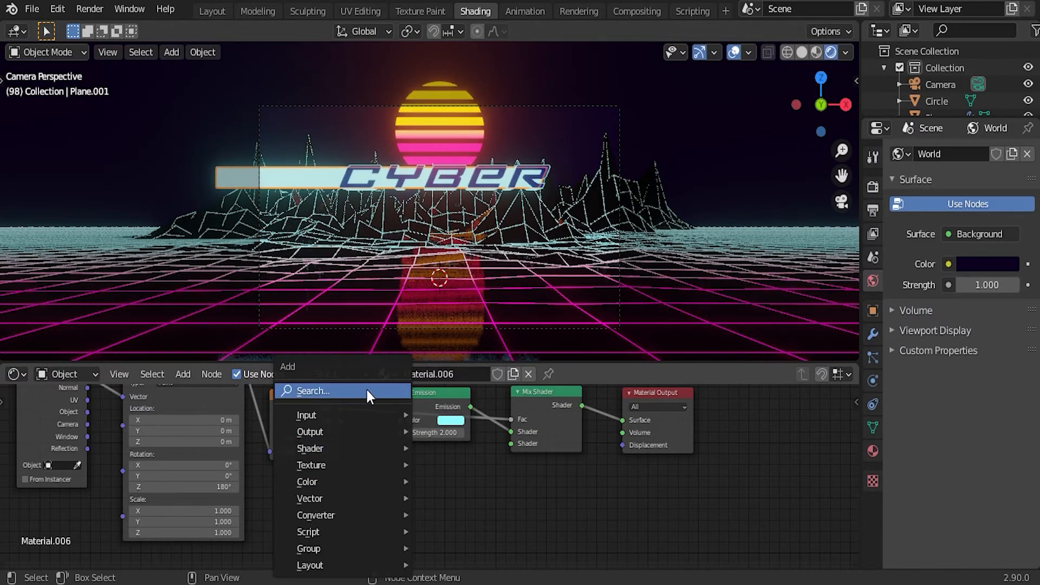
{"action": "mouse_move", "coordinate": [373, 410]}
{"action": "type", "text": "tra"}
{"action": "left_click", "coordinate": [416, 432]}
{"action": "left_click", "coordinate": [401, 474]}
{"action": "left_click_drag", "start_coordinate": [453, 471], "coordinate": [511, 449]}
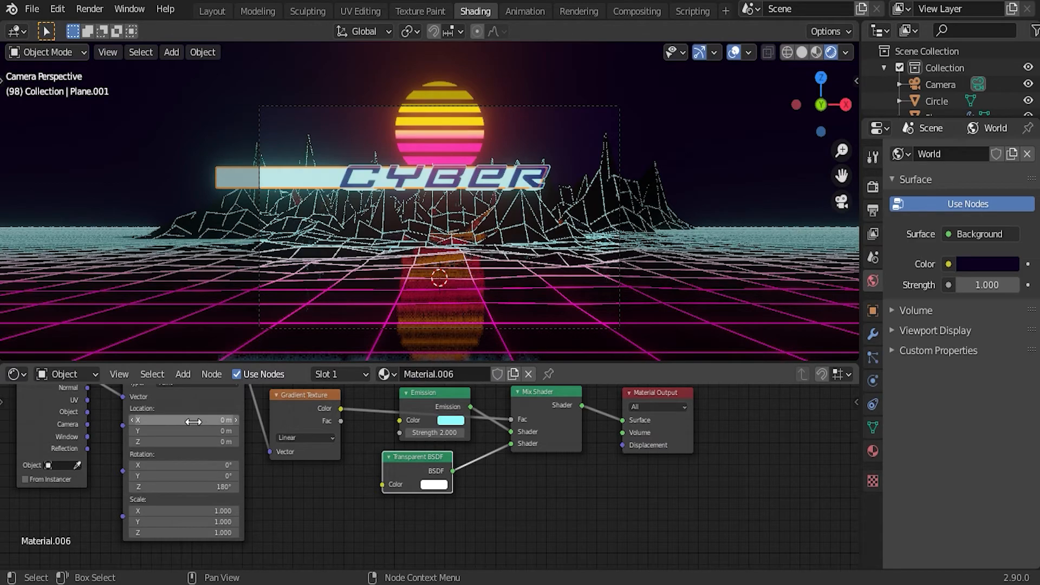
- Set the bar material's blend mode to Alpha Blend and preview the fade with the Mapping X location, resetting it to 0 m
{"action": "mouse_move", "coordinate": [193, 421]}
{"action": "left_mouse_down"}
{"action": "mouse_move", "coordinate": [247, 421]}
{"action": "mouse_move", "coordinate": [193, 422]}
{"action": "left_mouse_up"}
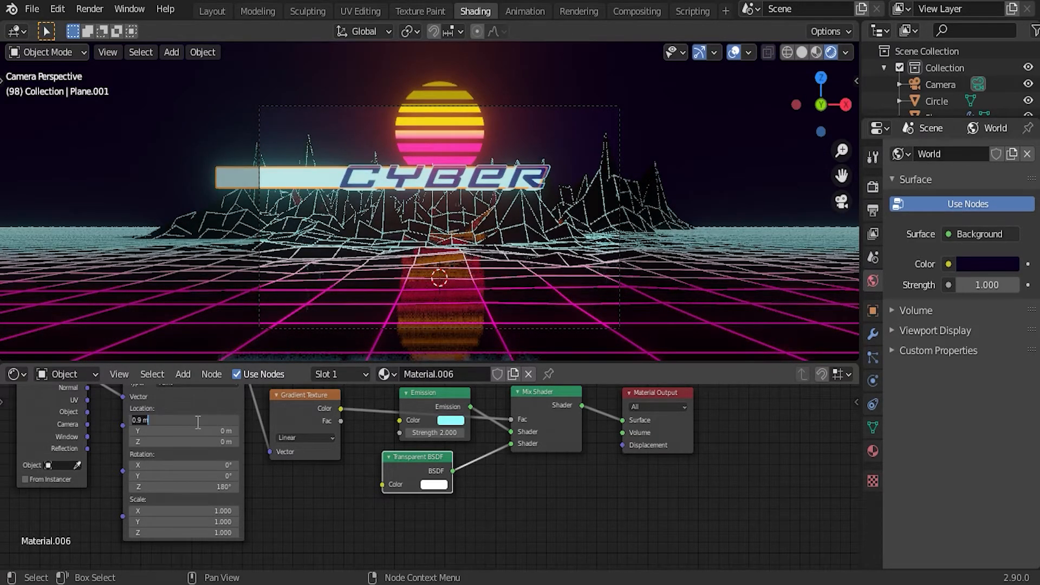
{"action": "key", "text": "Return"}
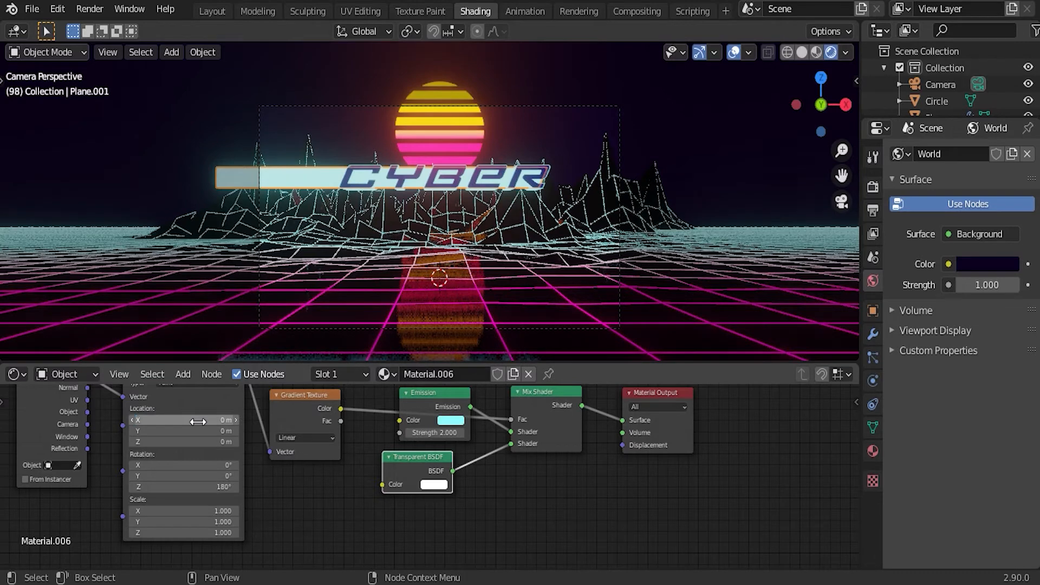
{"action": "left_click", "coordinate": [873, 451]}
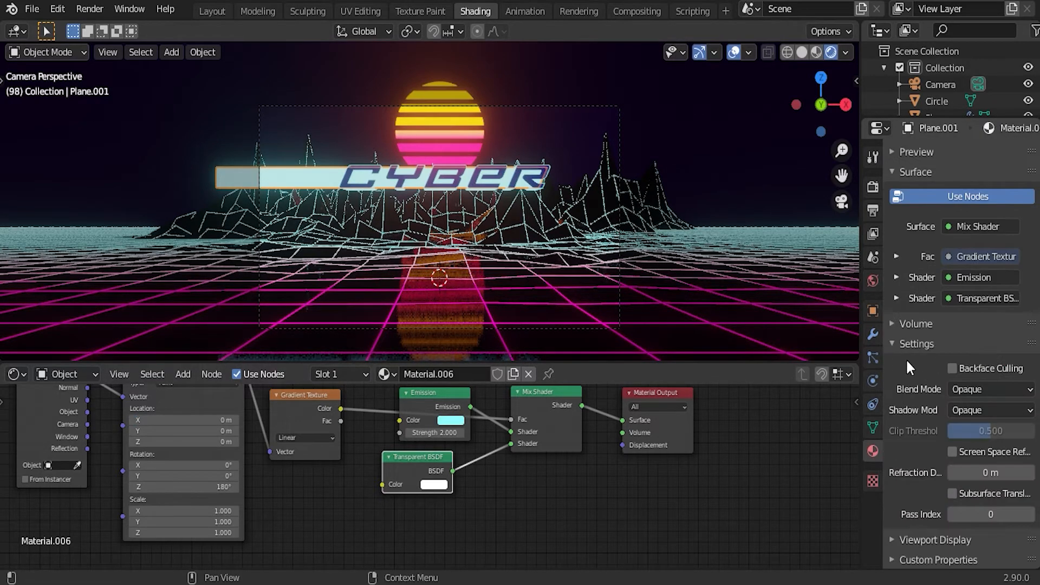
{"action": "left_click", "coordinate": [998, 389]}
{"action": "left_click", "coordinate": [983, 463]}
{"action": "left_click_drag", "start_coordinate": [184, 420], "coordinate": [217, 420]}
{"action": "left_click", "coordinate": [182, 421]}
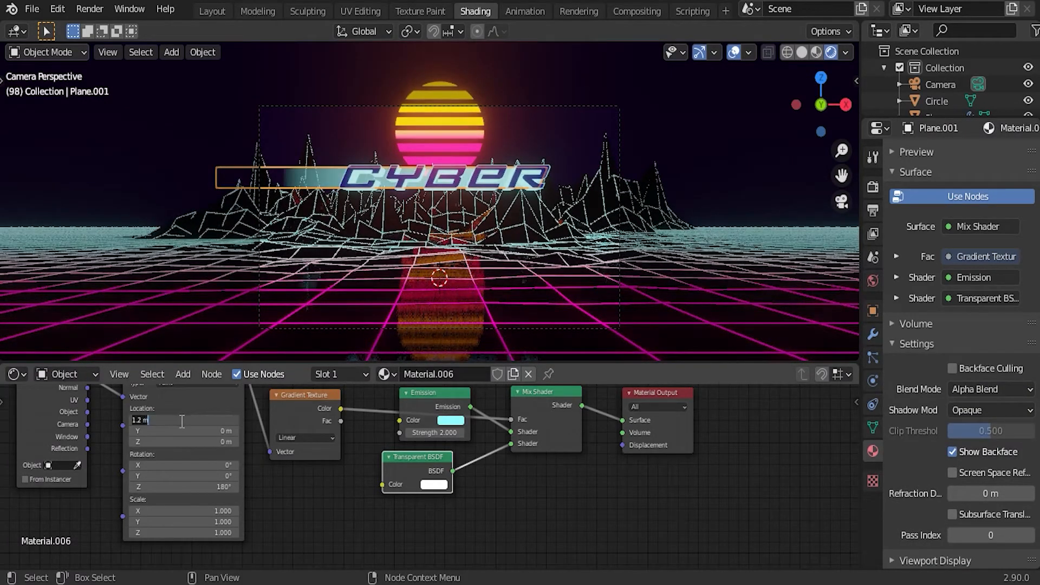
{"action": "key", "text": "Return"}
- Add a timeline above the node editor, go to frame 90, and keyframe the Mapping location at 0 m
{"action": "left_click_drag", "start_coordinate": [168, 362], "coordinate": [157, 425]}
{"action": "left_click_drag", "start_coordinate": [4, 422], "coordinate": [14, 324]}
{"action": "left_click_drag", "start_coordinate": [432, 360], "coordinate": [412, 366]}
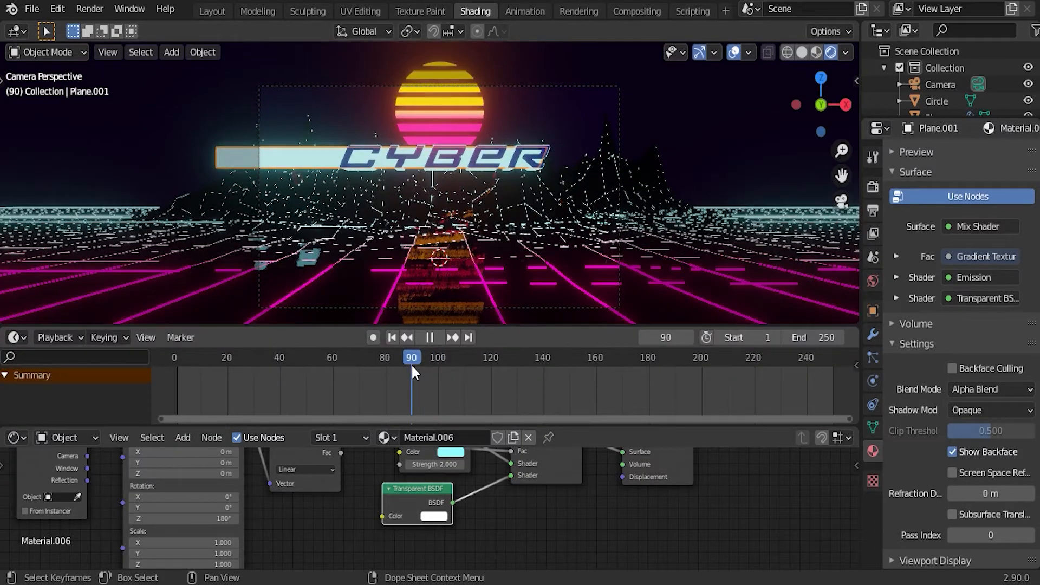
{"action": "middle_click_drag", "start_coordinate": [200, 451], "coordinate": [203, 496]}
{"action": "right_click", "coordinate": [203, 496]}
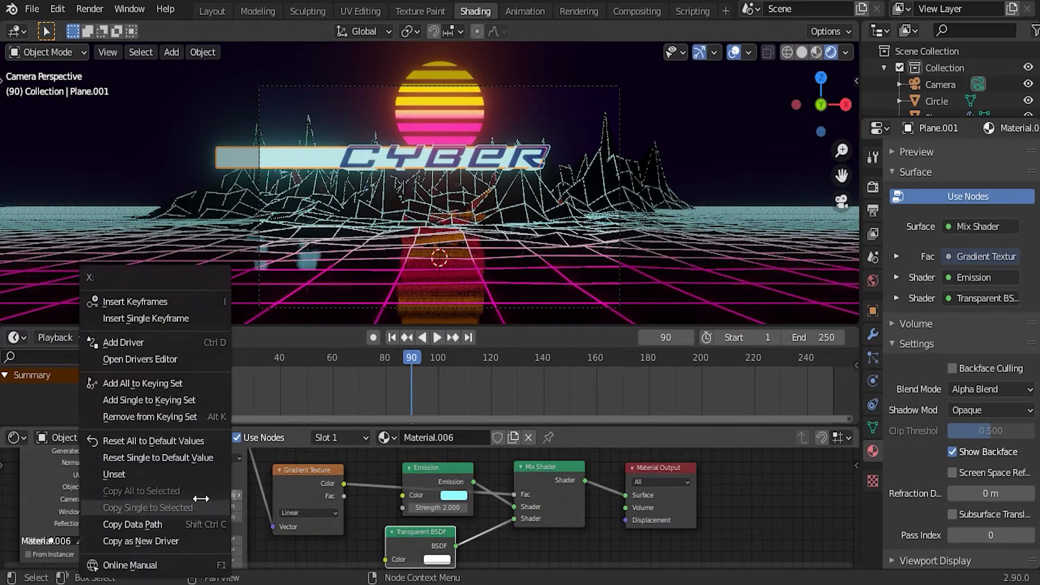
{"action": "left_click", "coordinate": [135, 301]}
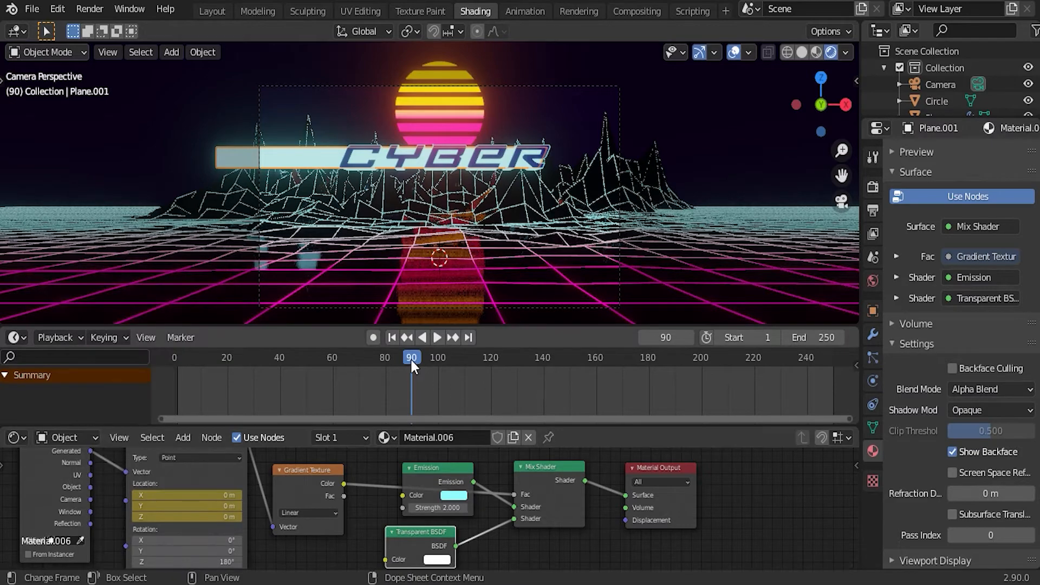
- At frame 100, set the Mapping X location to 3 m and keyframe it to fade the bar out
{"action": "left_click_drag", "start_coordinate": [411, 358], "coordinate": [438, 381]}
{"action": "left_click_drag", "start_coordinate": [184, 494], "coordinate": [212, 505]}
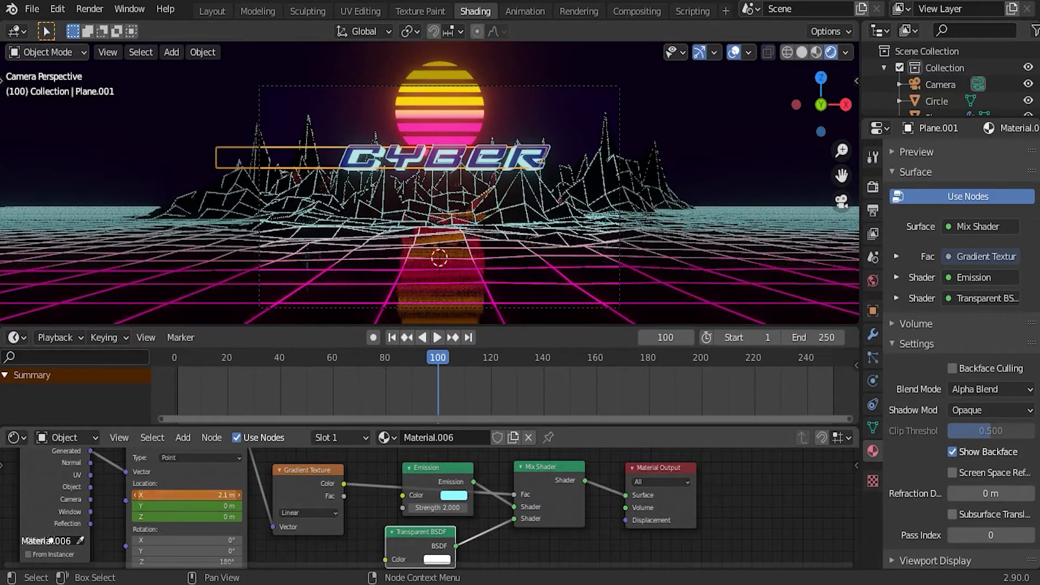
{"action": "type", "text": "3"}
{"action": "key", "text": "Return"}
{"action": "key", "text": "Return"}
{"action": "right_click", "coordinate": [224, 495]}
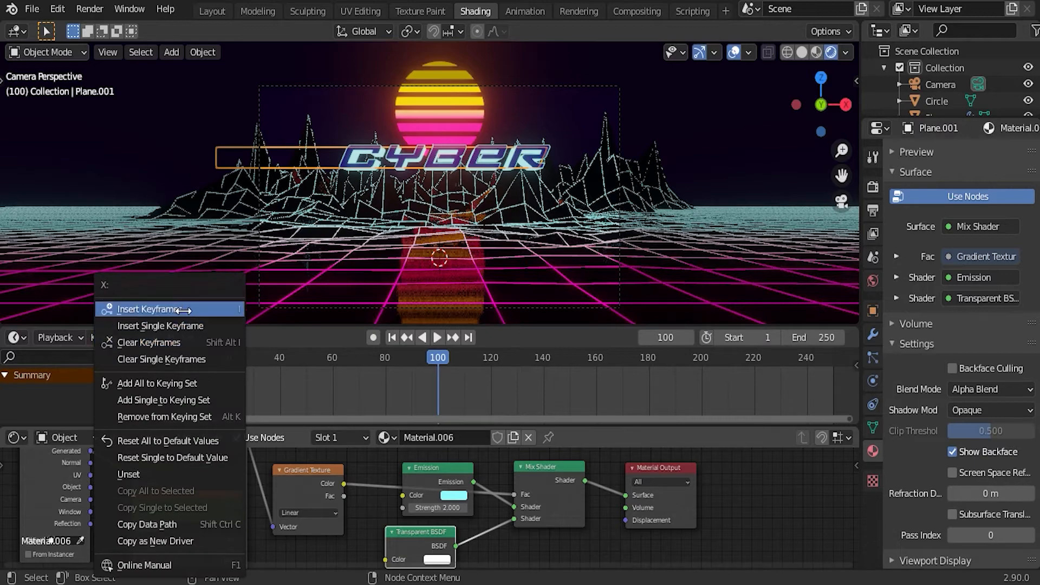
{"action": "left_click", "coordinate": [157, 304]}
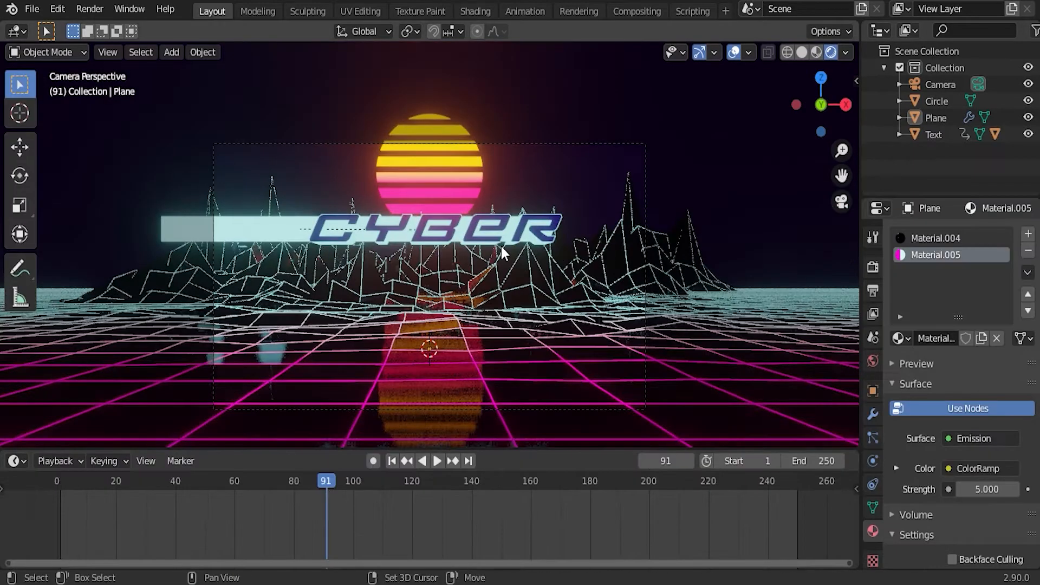
- Add an ico sphere and move it up about 1.97 m along Z to the height of the title
{"action": "key", "text": "shift+a"}
{"action": "mouse_move", "coordinate": [470, 242]}
{"action": "left_click", "coordinate": [571, 311]}
{"action": "key", "text": "g"}
{"action": "key", "text": "z"}
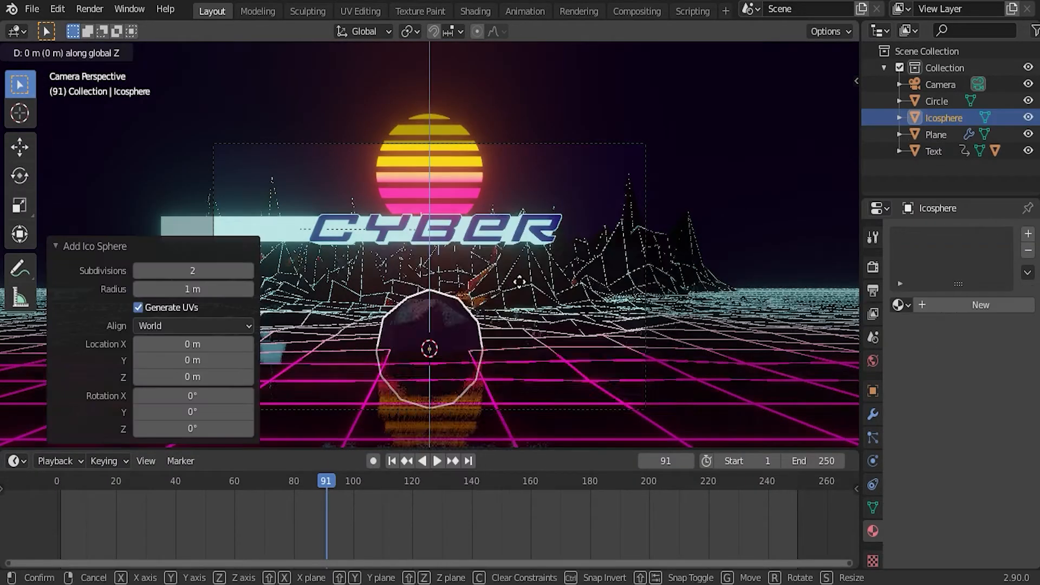
{"action": "left_click", "coordinate": [525, 168]}
- Scale the ico sphere by about 0.52 along Z and 0.76 along X, and shrink it uniformly by about 0.57
{"action": "key", "text": "s"}
{"action": "key", "text": "z"}
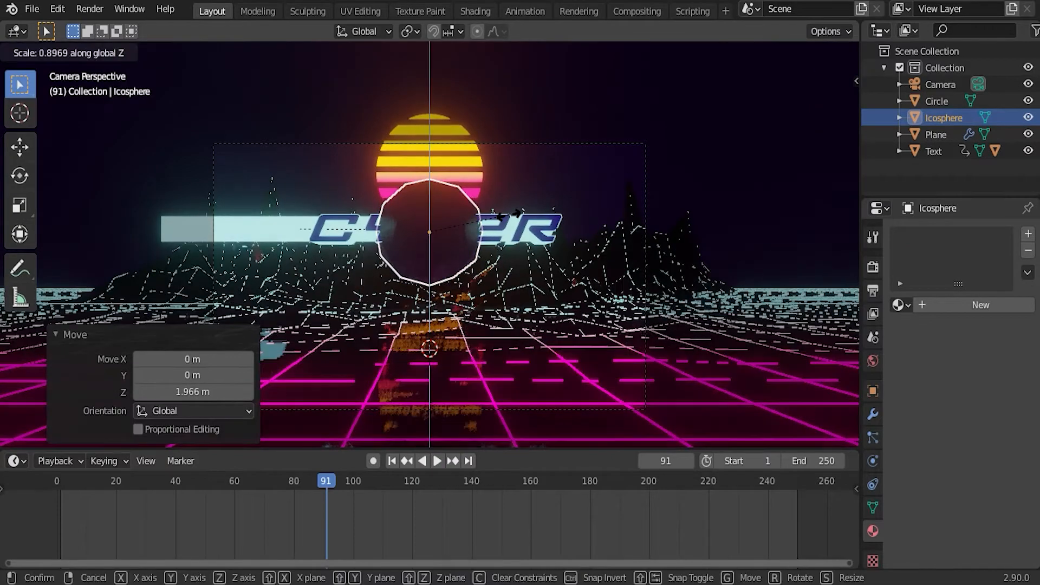
{"action": "left_click", "coordinate": [477, 228]}
{"action": "key", "text": "s"}
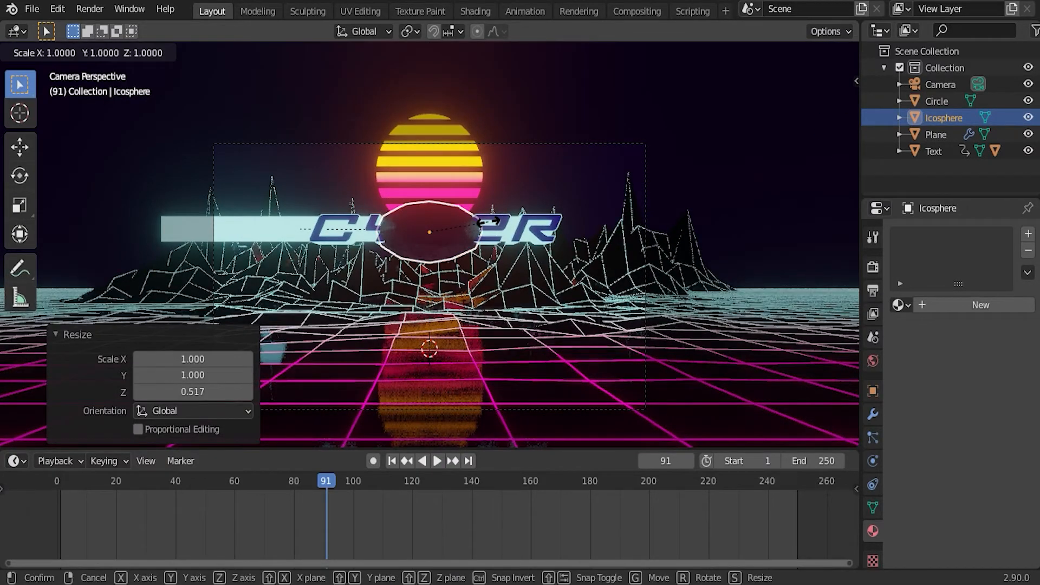
{"action": "key", "text": "x"}
{"action": "left_click", "coordinate": [474, 223]}
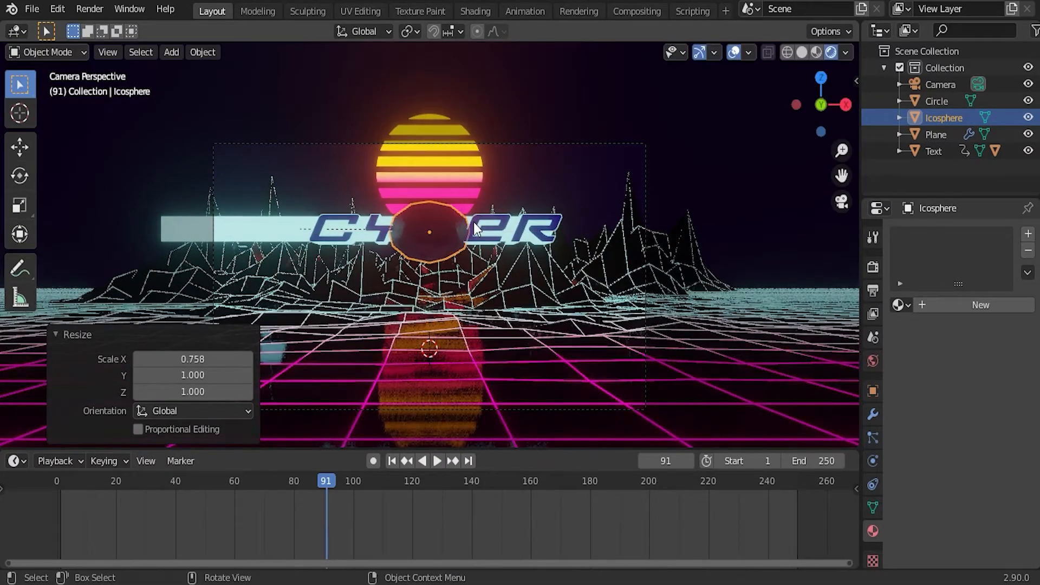
{"action": "key", "text": "s"}
{"action": "left_click", "coordinate": [491, 240]}
- Move the ico sphere about 2.3 m along X to the end of the letter R and nudge it slightly upward
{"action": "key", "text": "g"}
{"action": "left_click", "coordinate": [497, 240]}
{"action": "key", "text": "g"}
{"action": "key", "text": "x"}
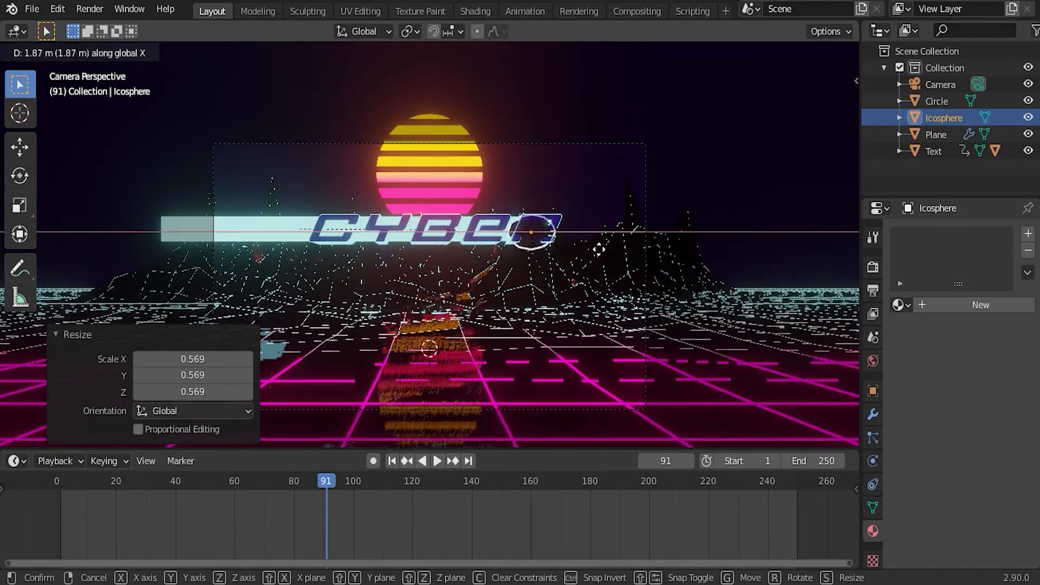
{"action": "left_click", "coordinate": [622, 247]}
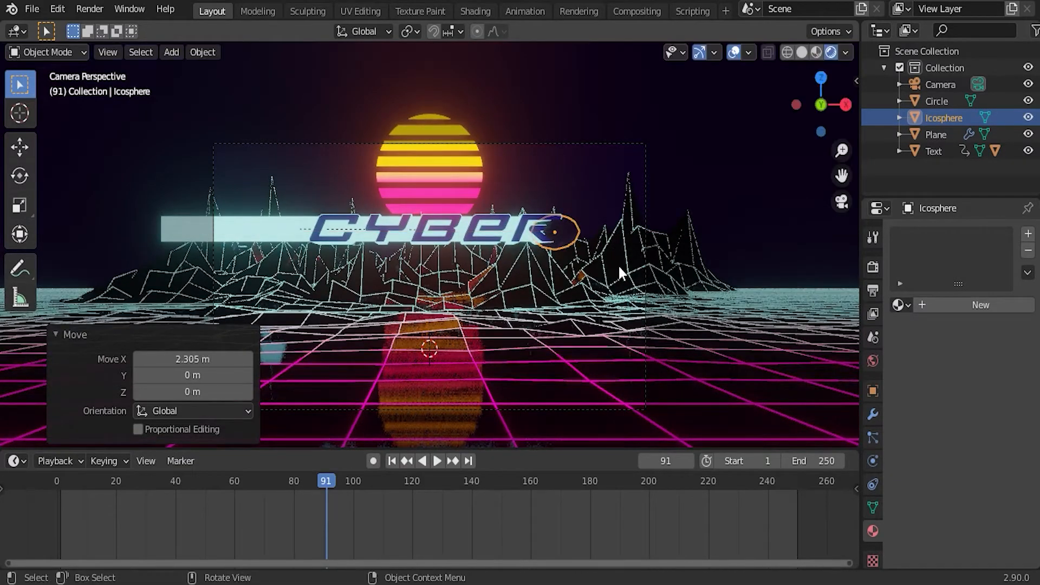
{"action": "key", "text": "g"}
{"action": "key", "text": "x"}
{"action": "key", "text": "Escape"}
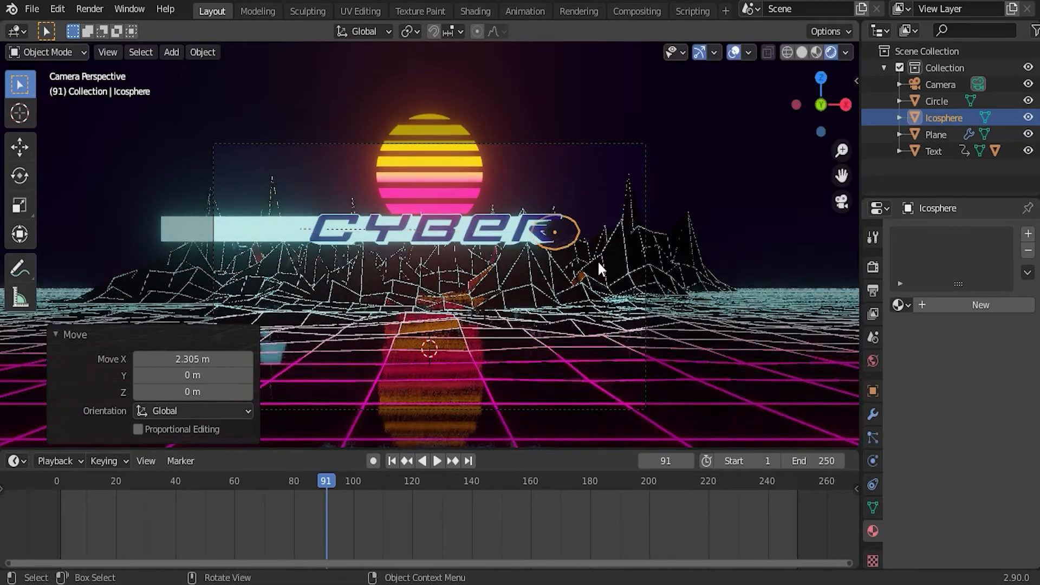
{"action": "key", "text": "g"}
{"action": "key", "text": "z"}
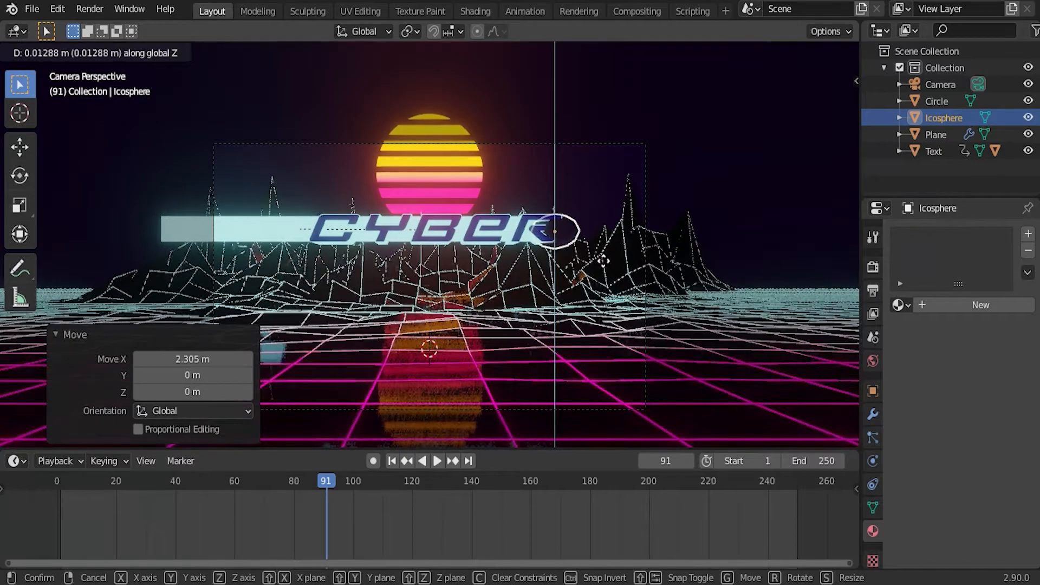
{"action": "left_click", "coordinate": [607, 257]}
- Parent the ico sphere to the CYBER title object and play the animation to check that they move together
{"action": "left_click", "coordinate": [575, 242]}
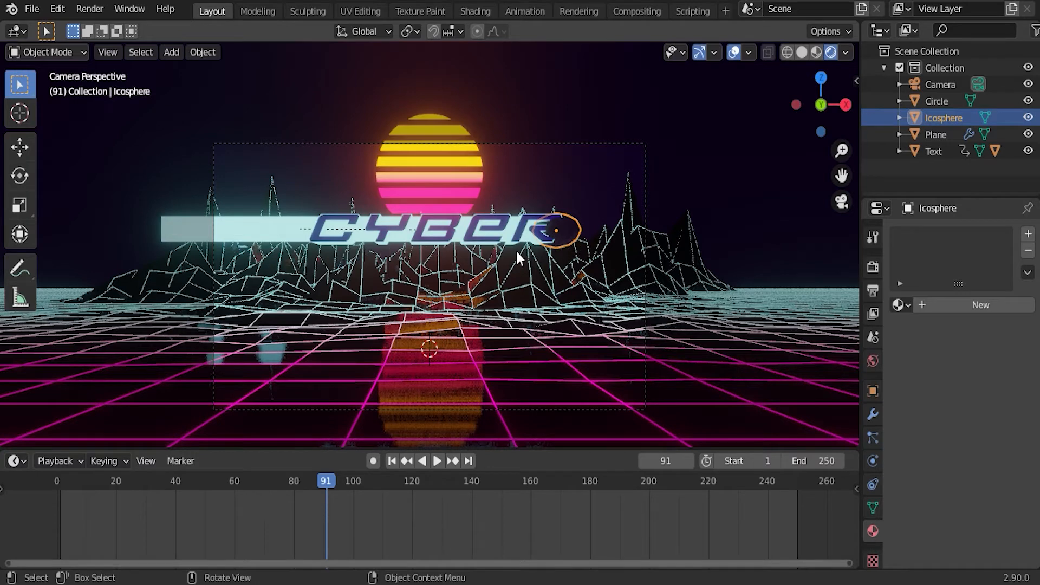
{"action": "left_click", "coordinate": [523, 225], "text": "shift"}
{"action": "right_click", "coordinate": [524, 227]}
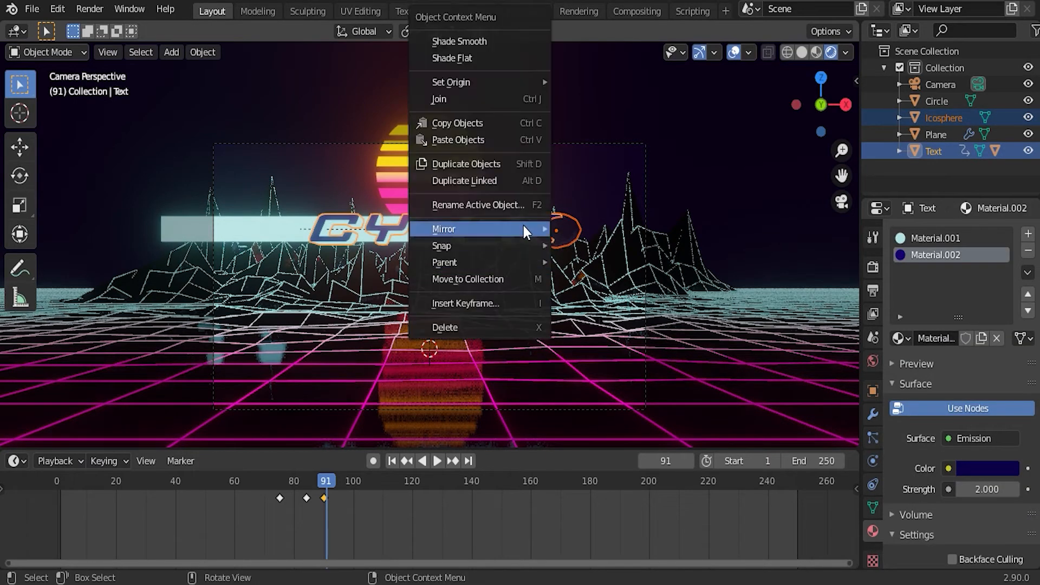
{"action": "mouse_move", "coordinate": [481, 262]}
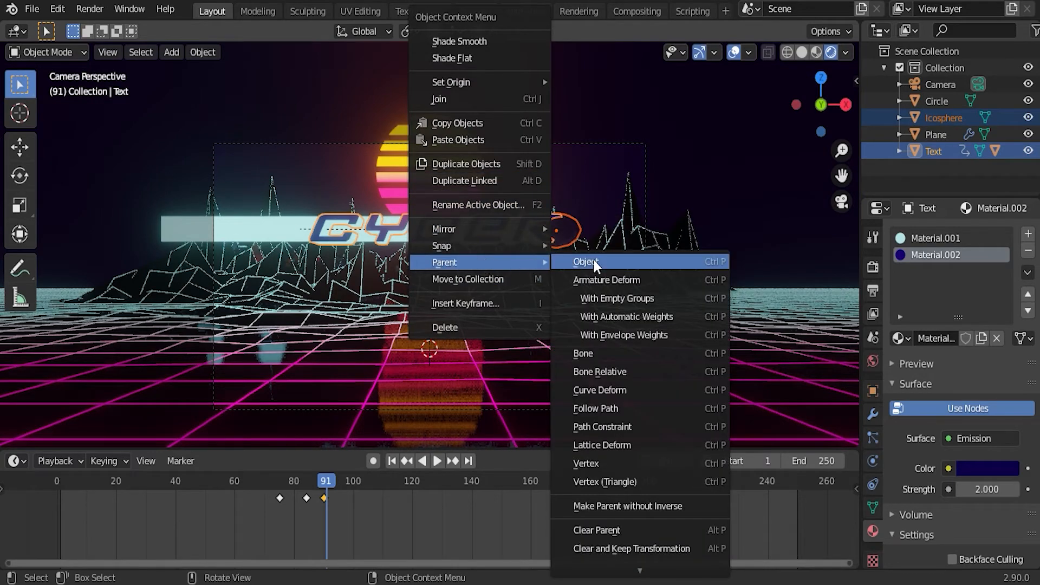
{"action": "left_click", "coordinate": [596, 261]}
{"action": "key", "text": "space"}
{"action": "left_click", "coordinate": [272, 480]}
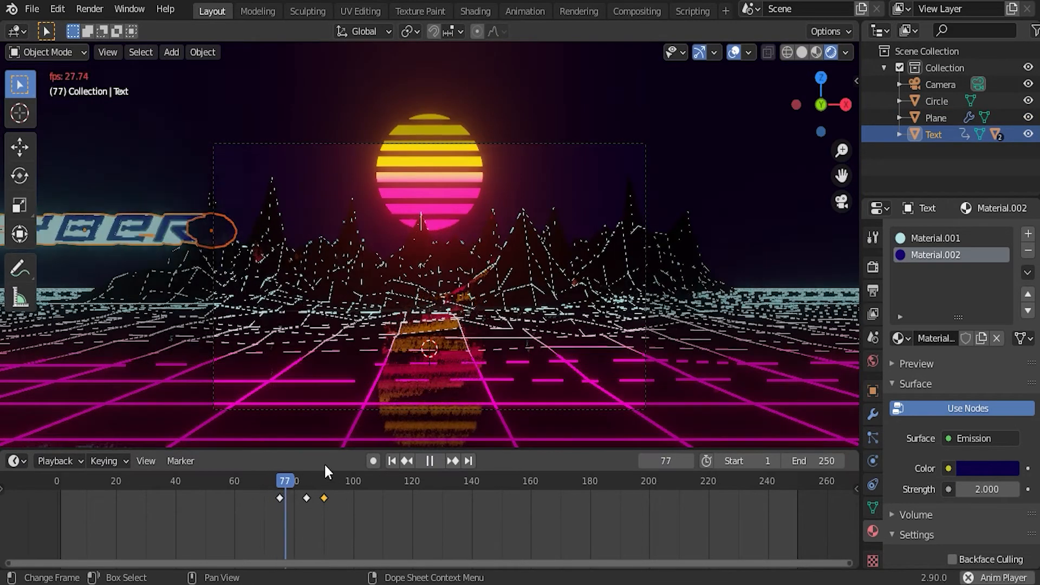
{"action": "key", "text": "space"}
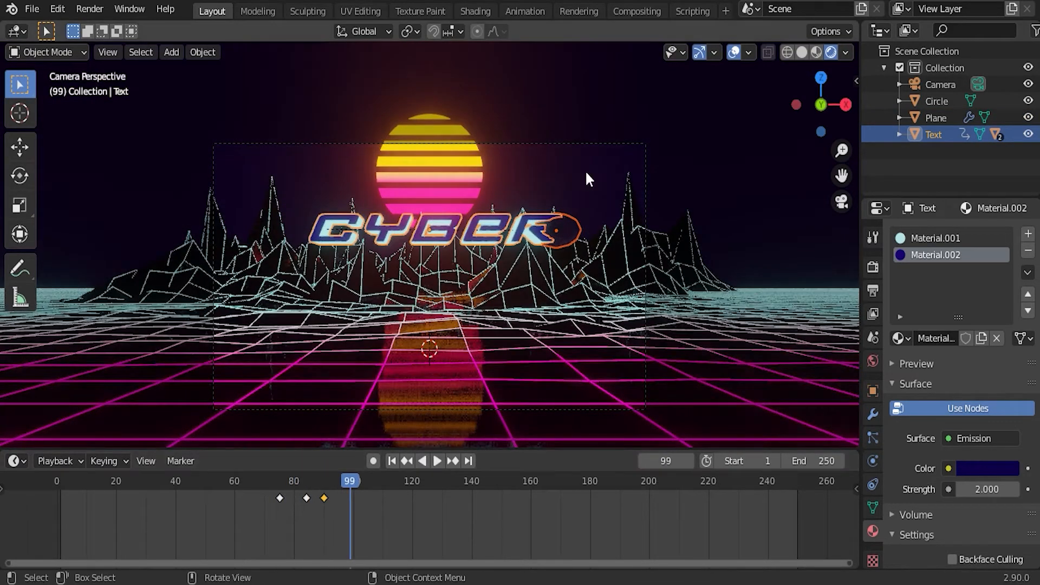
- Create a collection named Particles, add a plane to it, and move the plane away from the title
{"action": "left_click", "coordinate": [920, 164]}
{"action": "right_click", "coordinate": [920, 164]}
{"action": "left_click", "coordinate": [913, 165]}
{"action": "double_click", "coordinate": [942, 151]}
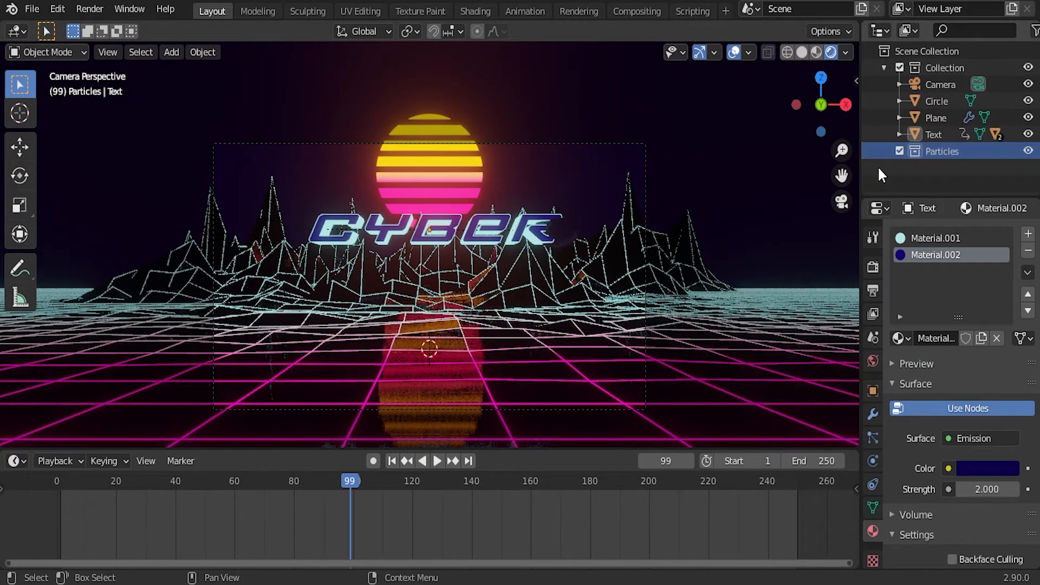
{"action": "key", "text": "shift+a"}
{"action": "mouse_move", "coordinate": [386, 239]}
{"action": "left_click", "coordinate": [476, 238]}
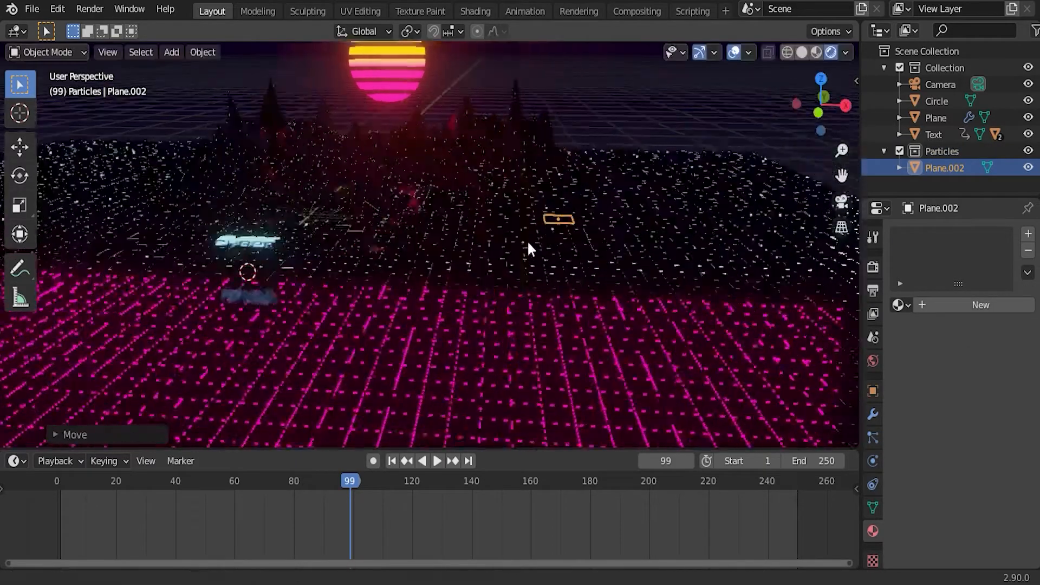
- Give the plane a new Emission material with a light cyan colour and a strength of 4
{"action": "left_click", "coordinate": [943, 304]}
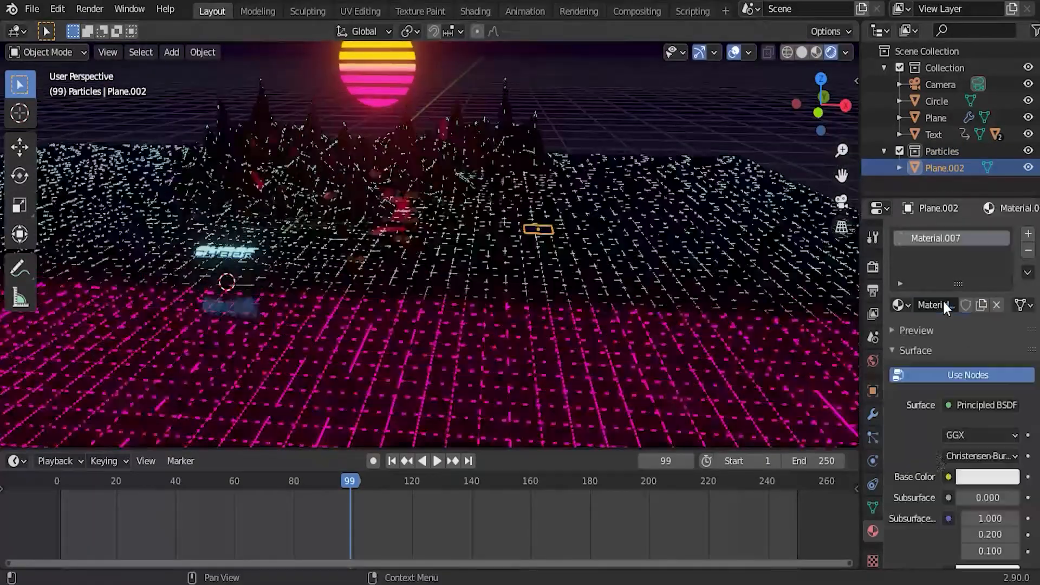
{"action": "left_click", "coordinate": [985, 405]}
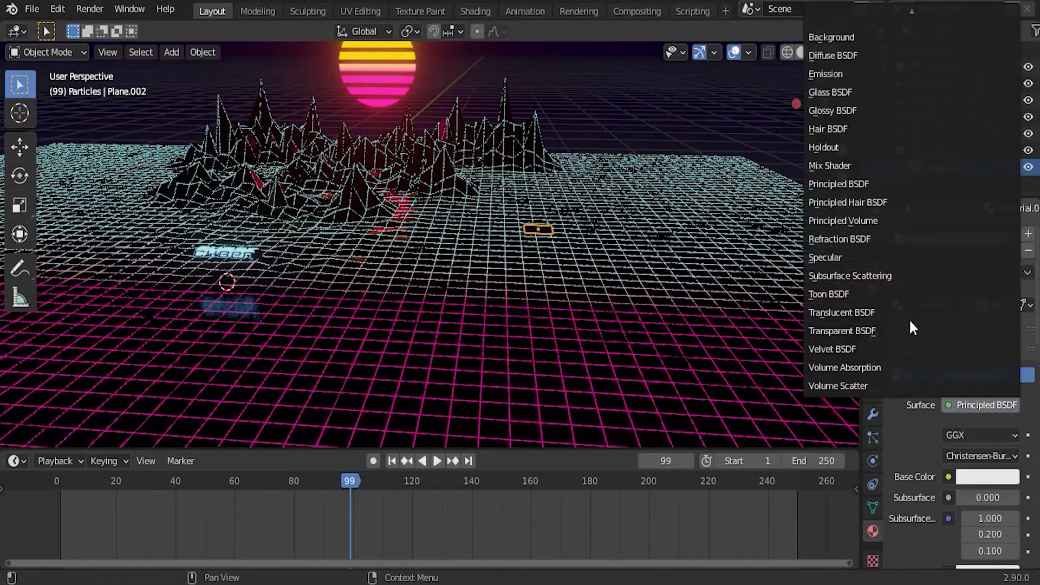
{"action": "left_click", "coordinate": [862, 73]}
{"action": "left_click", "coordinate": [984, 435]}
{"action": "left_click_drag", "start_coordinate": [941, 256], "coordinate": [941, 236]}
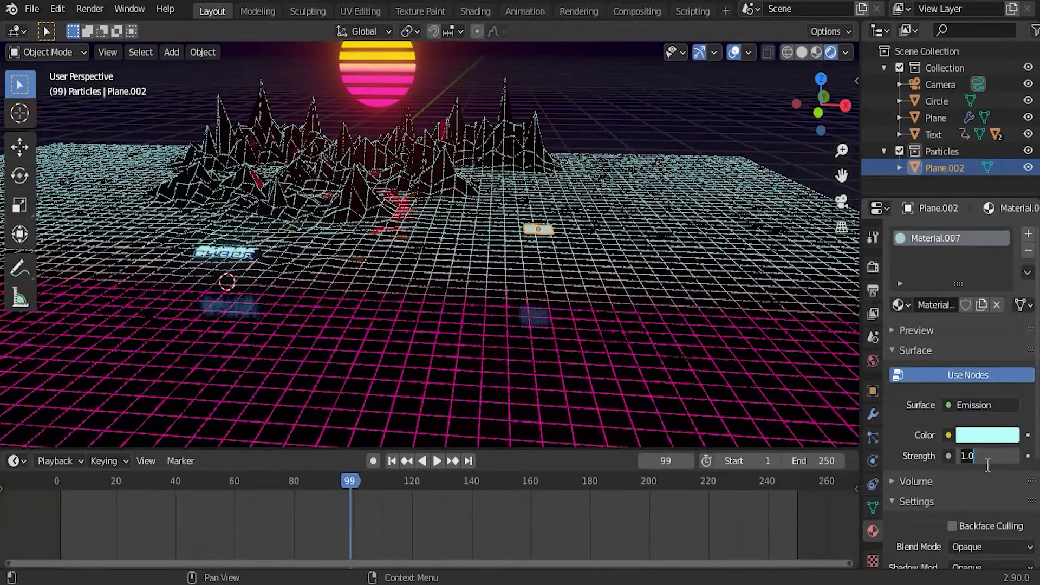
{"action": "key", "text": "Return"}
{"action": "left_click", "coordinate": [986, 436]}
{"action": "left_click_drag", "start_coordinate": [952, 245], "coordinate": [940, 220]}
- Duplicate the glowing plane, place the copy beside the original, and stretch it along X
{"action": "middle_click_drag", "start_coordinate": [617, 220], "coordinate": [555, 239]}
{"action": "scroll", "coordinate": [626, 249], "scroll_direction": "up", "scroll_amount": 4}
{"action": "key", "text": "shift+d"}
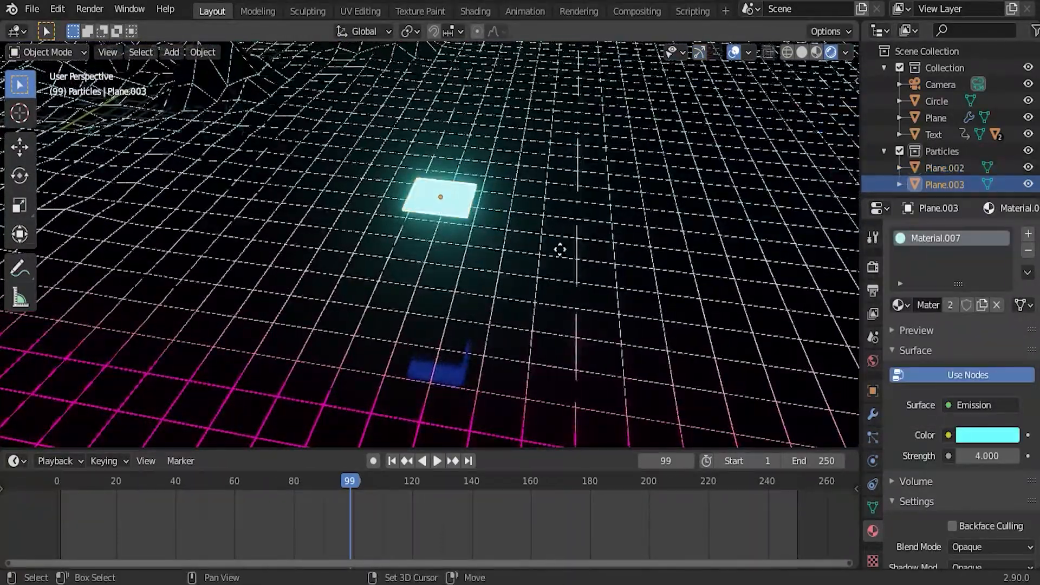
{"action": "left_click", "coordinate": [672, 247]}
{"action": "key", "text": "s"}
{"action": "key", "text": "x"}
{"action": "left_click", "coordinate": [756, 237]}
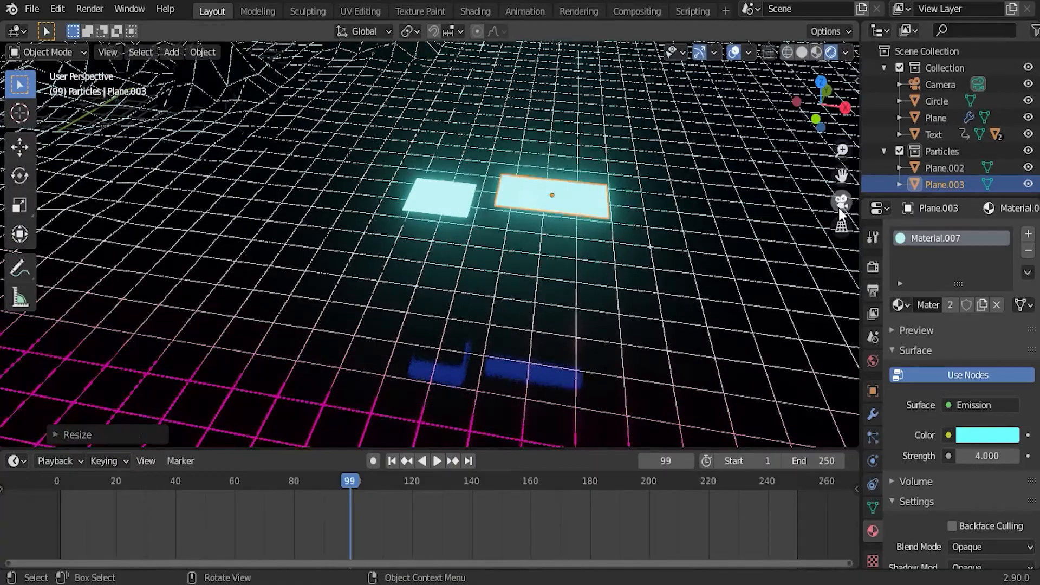
- Duplicate the stretched plane to the other side of the original and rescale the new copy along X and Y
{"action": "key", "text": "shift+d"}
{"action": "left_click", "coordinate": [335, 241]}
{"action": "key", "text": "s"}
{"action": "key", "text": "x"}
{"action": "left_click", "coordinate": [399, 224]}
{"action": "key", "text": "s"}
{"action": "key", "text": "y"}
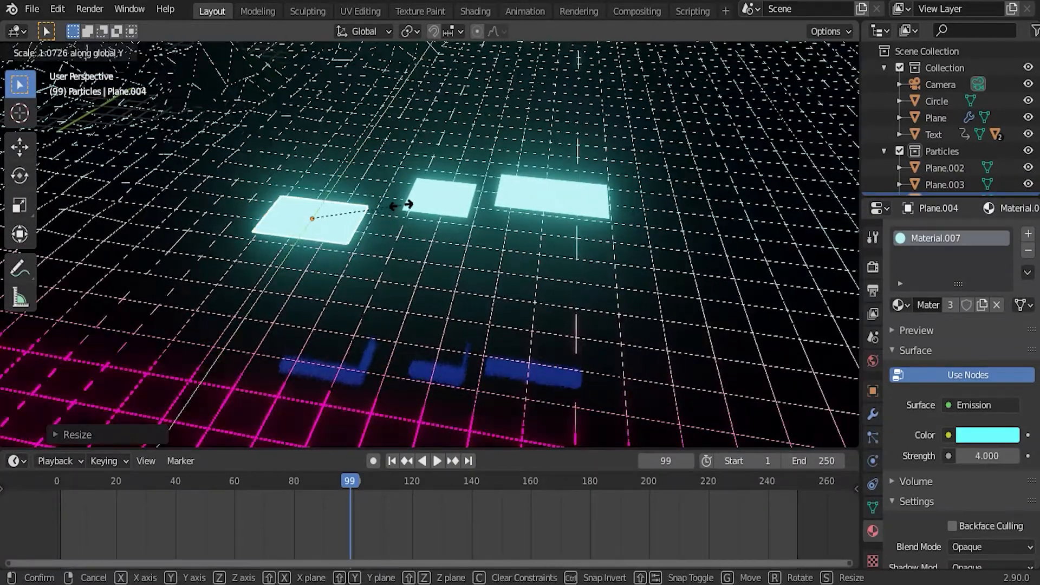
{"action": "left_click", "coordinate": [429, 191]}
- Stretch the first duplicated plane further along X
{"action": "middle_click_drag", "start_coordinate": [430, 200], "coordinate": [521, 246]}
{"action": "left_click", "coordinate": [521, 246]}
{"action": "key", "text": "s"}
{"action": "key", "text": "x"}
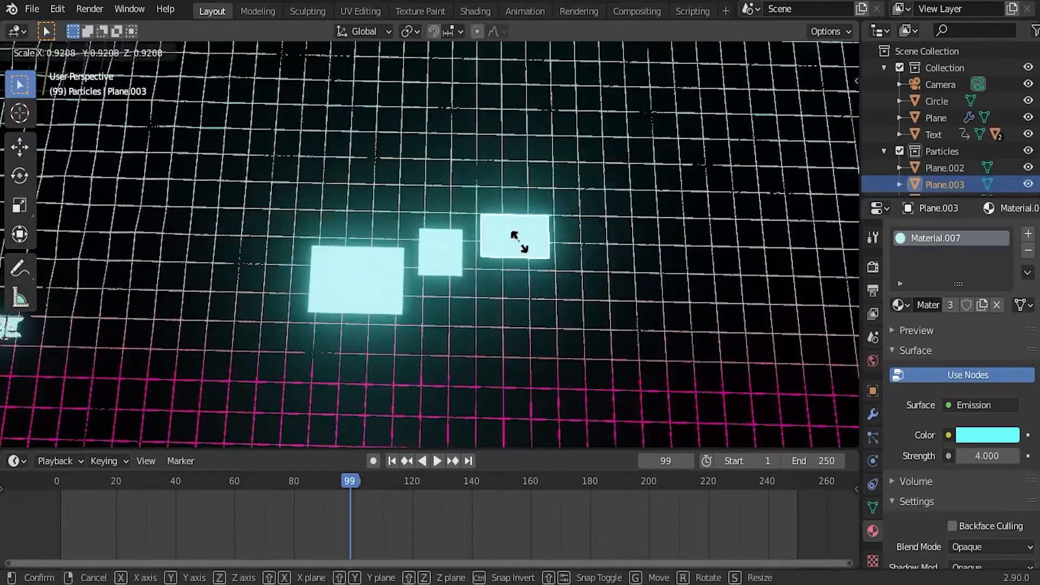
{"action": "left_click", "coordinate": [522, 238]}
- Add an emitter particle system to the ico sphere at the end of the CYBER title with 400 particles
{"action": "scroll", "coordinate": [435, 251], "scroll_direction": "down", "scroll_amount": 5}
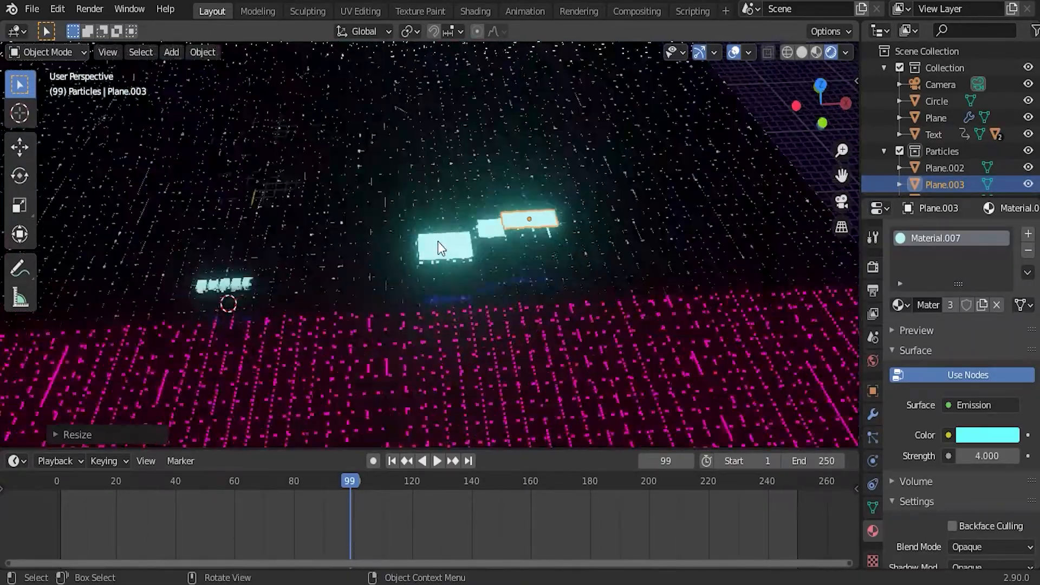
{"action": "key", "text": "KP_0"}
{"action": "scroll", "coordinate": [470, 244], "scroll_direction": "up", "scroll_amount": 5}
{"action": "left_click", "coordinate": [591, 226]}
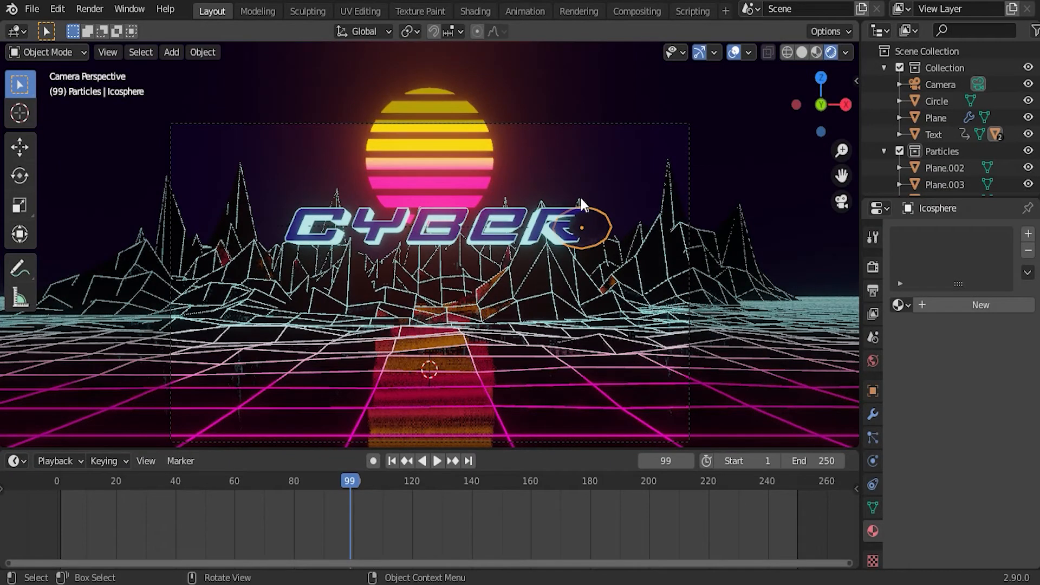
{"action": "left_click", "coordinate": [872, 434]}
{"action": "left_click", "coordinate": [1028, 234]}
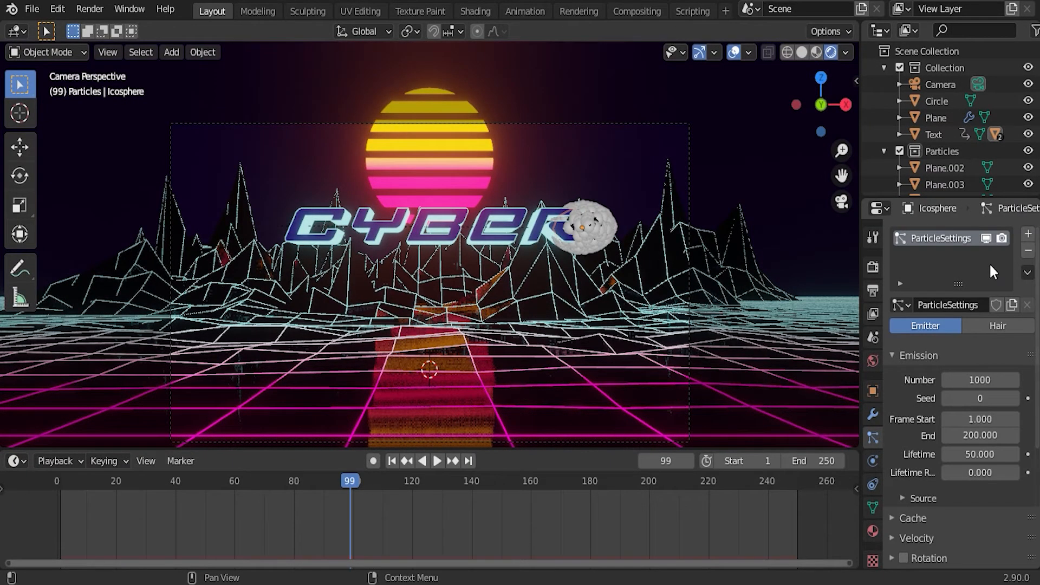
{"action": "left_click", "coordinate": [983, 381]}
{"action": "key", "text": "Return"}
- Find the frame just before the title's middle keyframe and set the ico sphere's particle emission start to frame 83
{"action": "left_click_drag", "start_coordinate": [266, 483], "coordinate": [314, 481]}
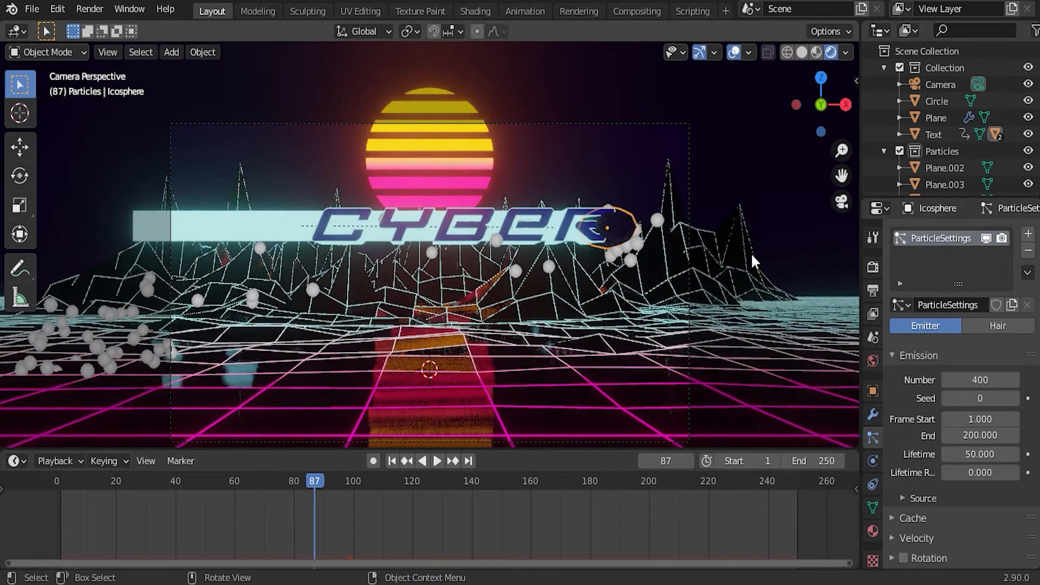
{"action": "left_click", "coordinate": [510, 226]}
{"action": "left_click_drag", "start_coordinate": [316, 481], "coordinate": [313, 484]}
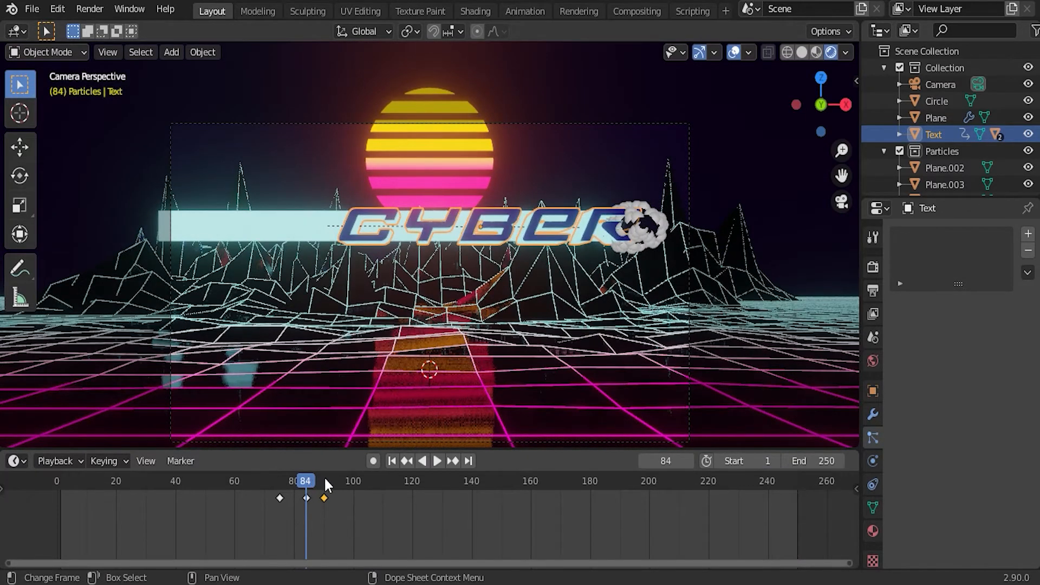
{"action": "key", "text": "Left"}
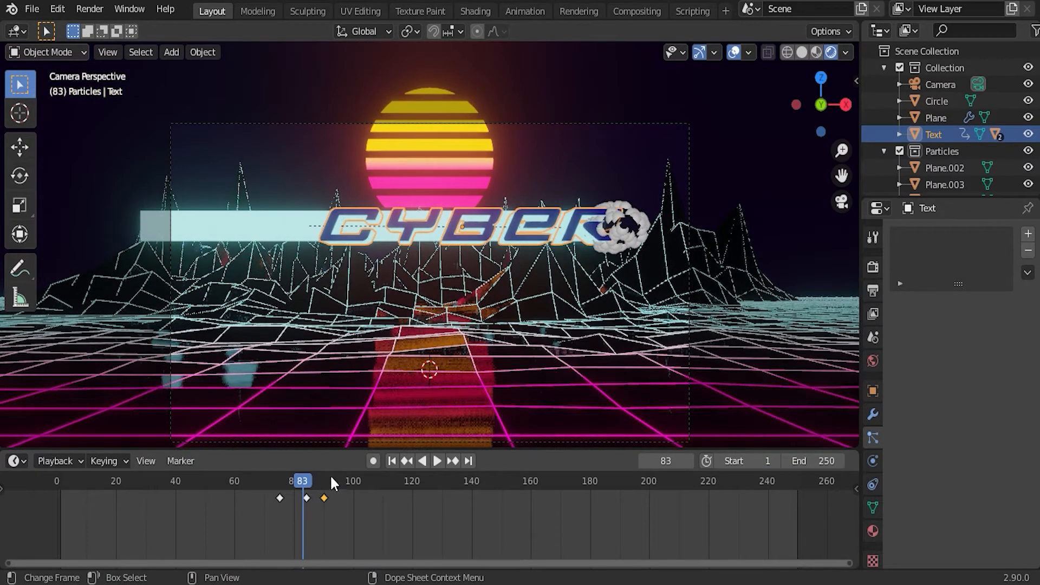
{"action": "left_click", "coordinate": [638, 222]}
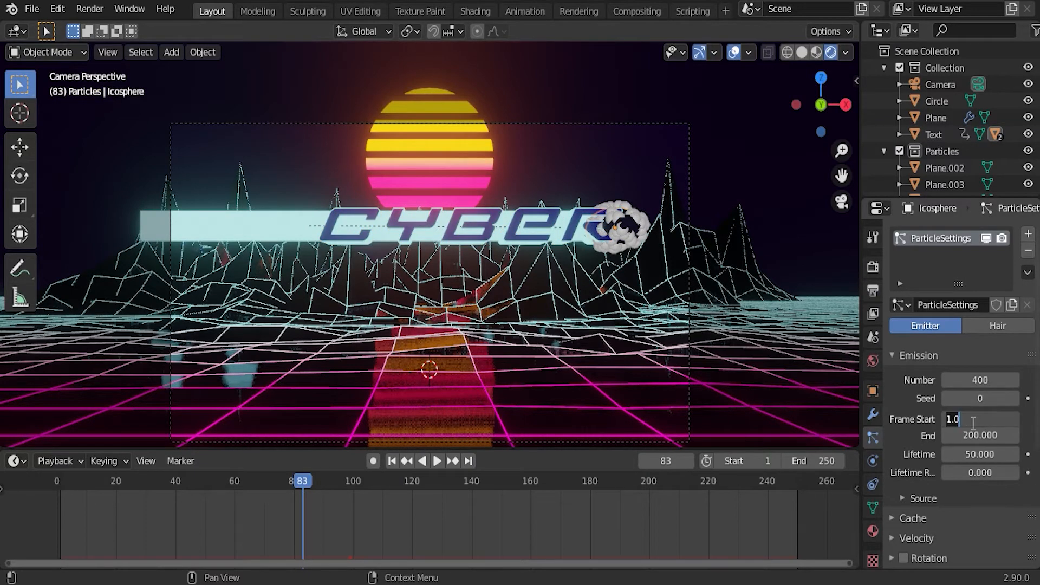
{"action": "key", "text": "Return"}
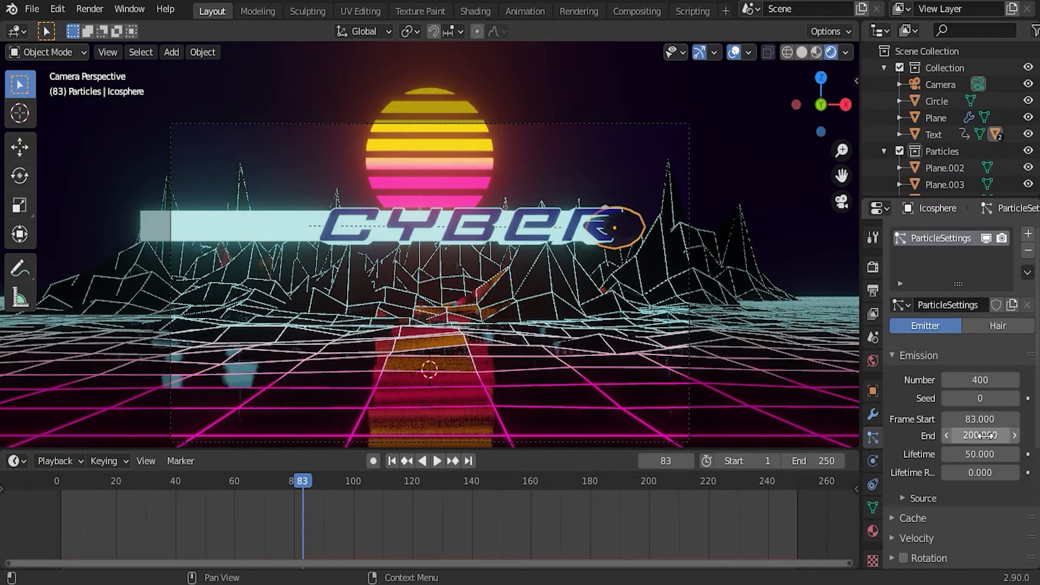
- Set the emission end to frame 84, the particle lifetime to 15, and the lifetime randomness to about 0.558
{"action": "left_click", "coordinate": [1004, 439]}
{"action": "type", "text": "84"}
{"action": "key", "text": "Return"}
{"action": "left_click", "coordinate": [993, 454]}
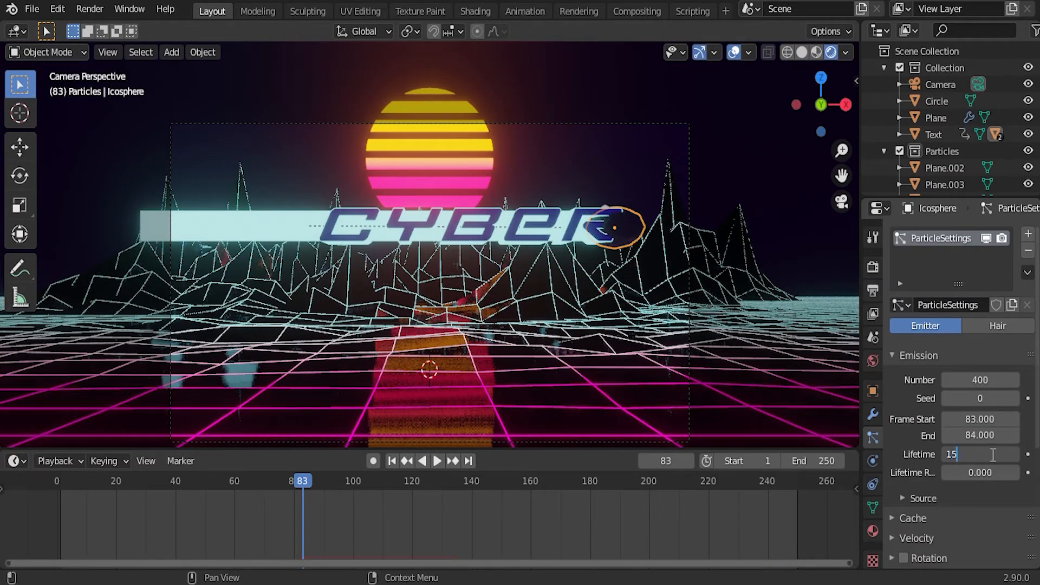
{"action": "left_click_drag", "start_coordinate": [974, 476], "coordinate": [955, 490]}
- Render the particles as a collection, using the Particles collection as the instances
{"action": "scroll", "coordinate": [938, 475], "scroll_direction": "down", "scroll_amount": 4}
{"action": "left_click", "coordinate": [896, 498]}
{"action": "scroll", "coordinate": [921, 487], "scroll_direction": "down", "scroll_amount": 3}
{"action": "left_click", "coordinate": [974, 457]}
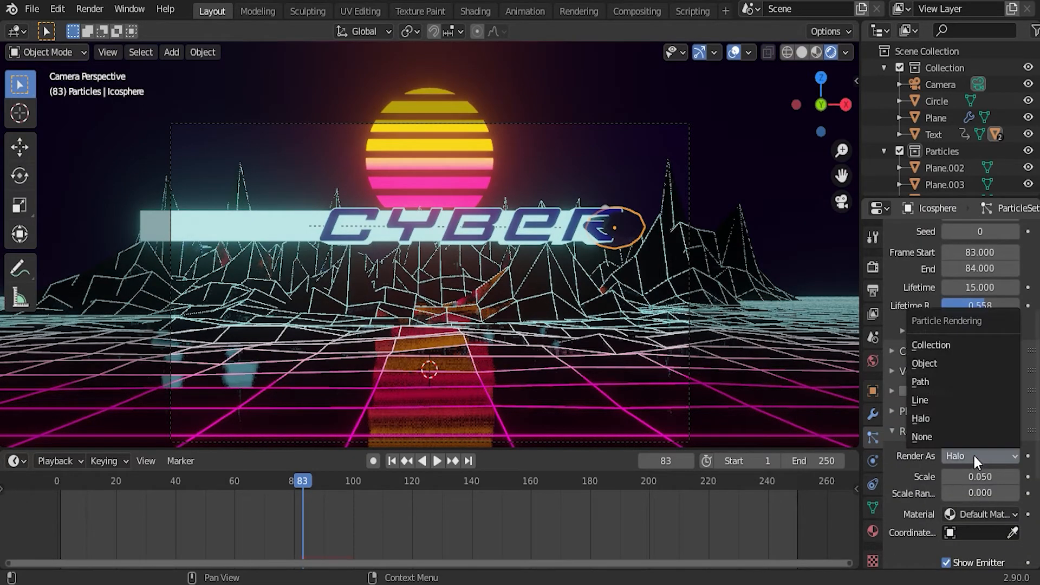
{"action": "left_click", "coordinate": [971, 343]}
{"action": "scroll", "coordinate": [970, 394], "scroll_direction": "down", "scroll_amount": 3}
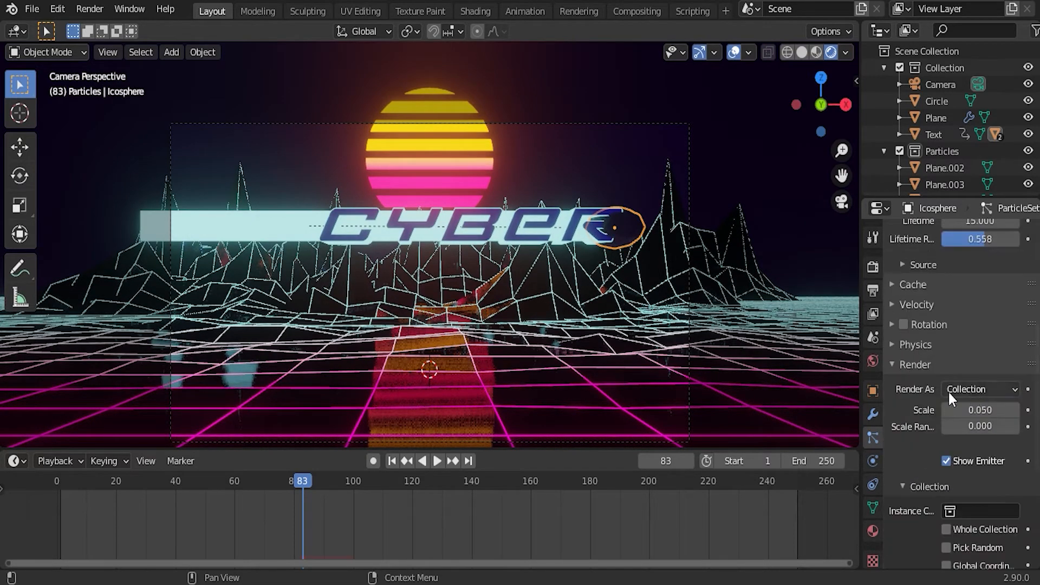
{"action": "left_click", "coordinate": [983, 512]}
{"action": "left_click", "coordinate": [888, 355]}
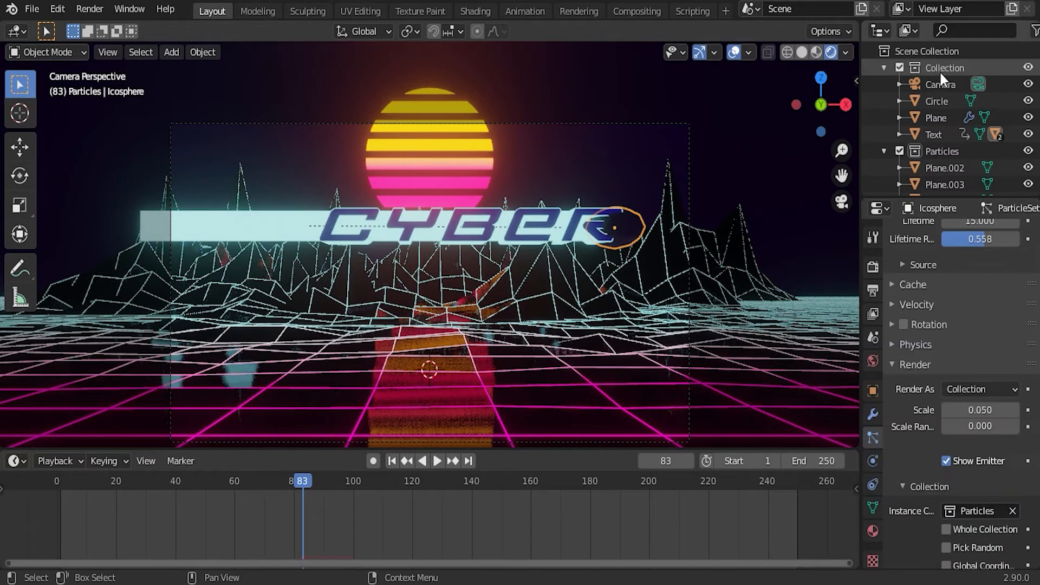
- Play the animation around the emission frames to check how the particle burst looks
{"action": "left_click", "coordinate": [290, 481]}
{"action": "key", "text": "space"}
{"action": "key", "text": "space"}
{"action": "left_click_drag", "start_coordinate": [305, 481], "coordinate": [285, 483]}
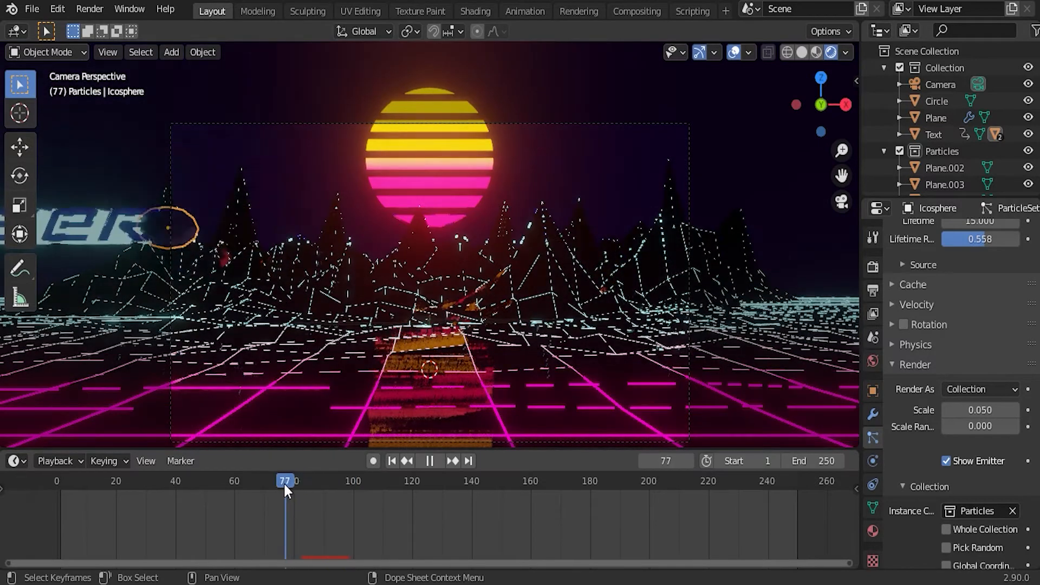
{"action": "key", "text": "space"}
{"action": "key", "text": "space"}
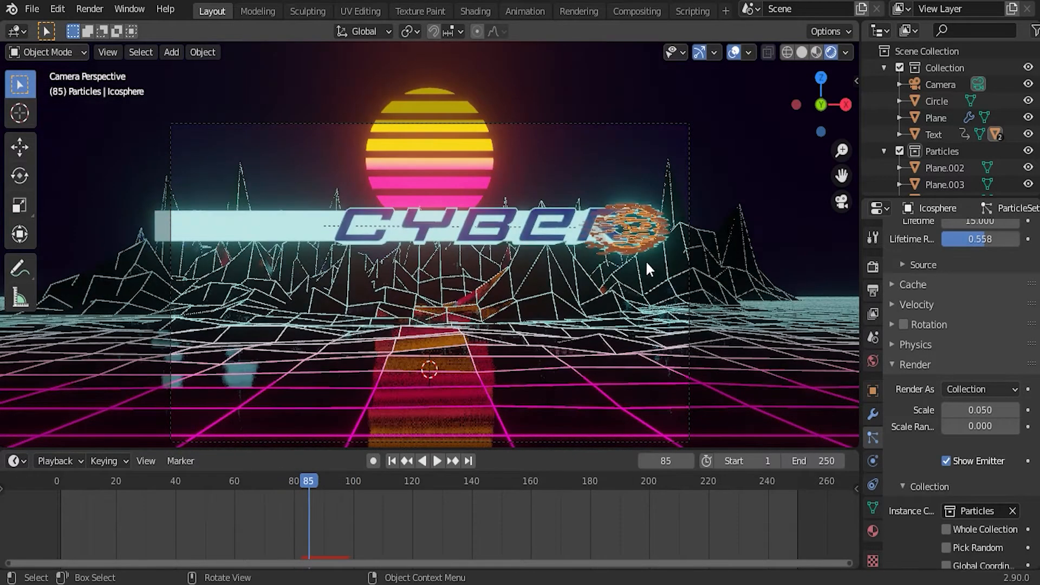
- Enable particle rotation with orientation randomness about 0.596 and phase randomness about 1.173, and replay the burst
{"action": "left_click", "coordinate": [900, 364]}
{"action": "left_click", "coordinate": [903, 379]}
{"action": "left_click", "coordinate": [892, 379]}
{"action": "left_click_drag", "start_coordinate": [969, 423], "coordinate": [1016, 423]}
{"action": "left_click_drag", "start_coordinate": [967, 468], "coordinate": [1012, 469]}
{"action": "left_click_drag", "start_coordinate": [311, 480], "coordinate": [264, 480]}
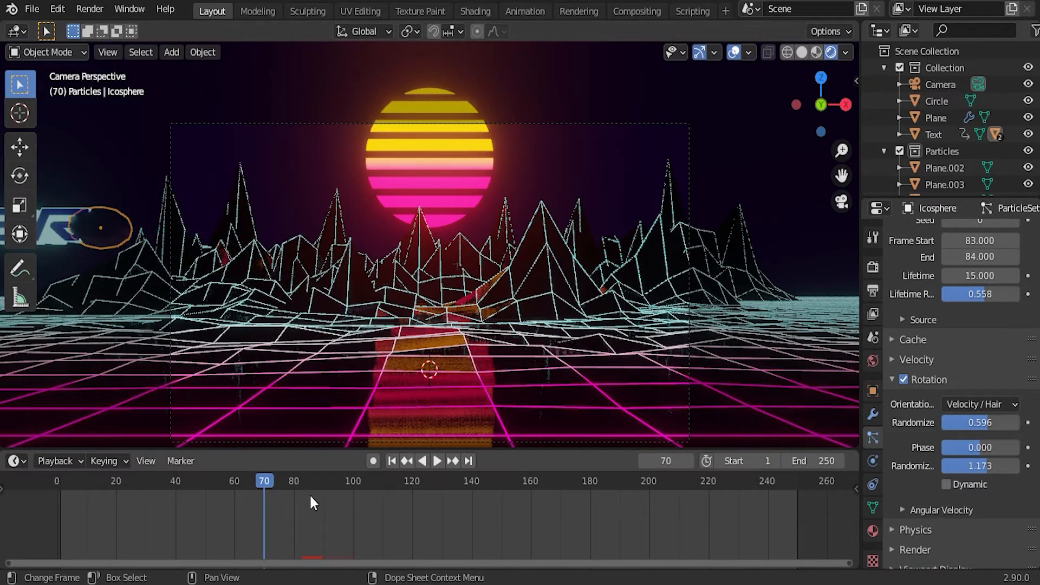
{"action": "key", "text": "space"}
{"action": "key", "text": "space"}
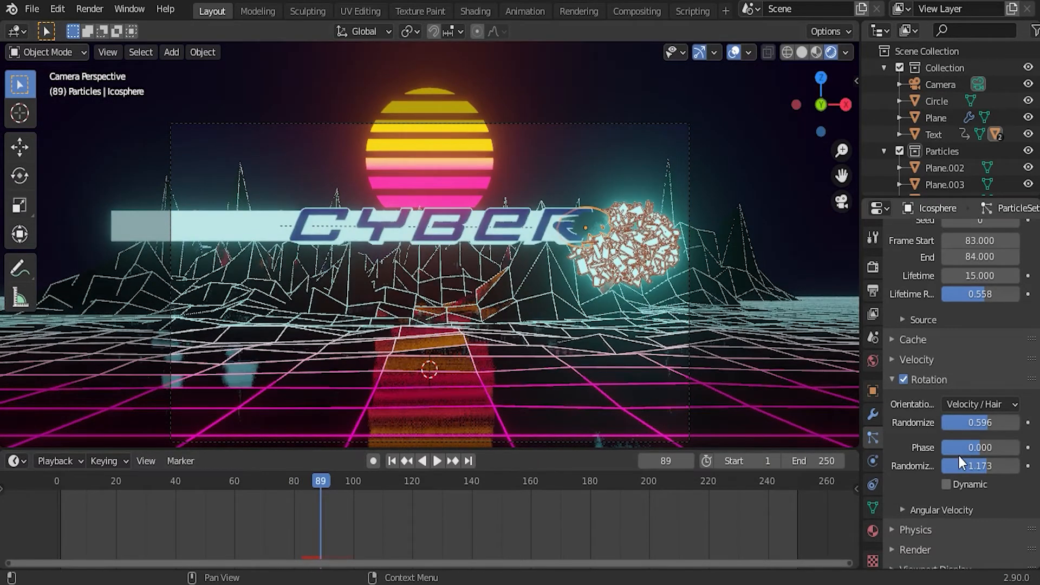
- Set the render scale of the particles to 0.015
{"action": "left_click", "coordinate": [893, 379]}
{"action": "left_click", "coordinate": [900, 418]}
{"action": "scroll", "coordinate": [935, 402], "scroll_direction": "down", "scroll_amount": 2}
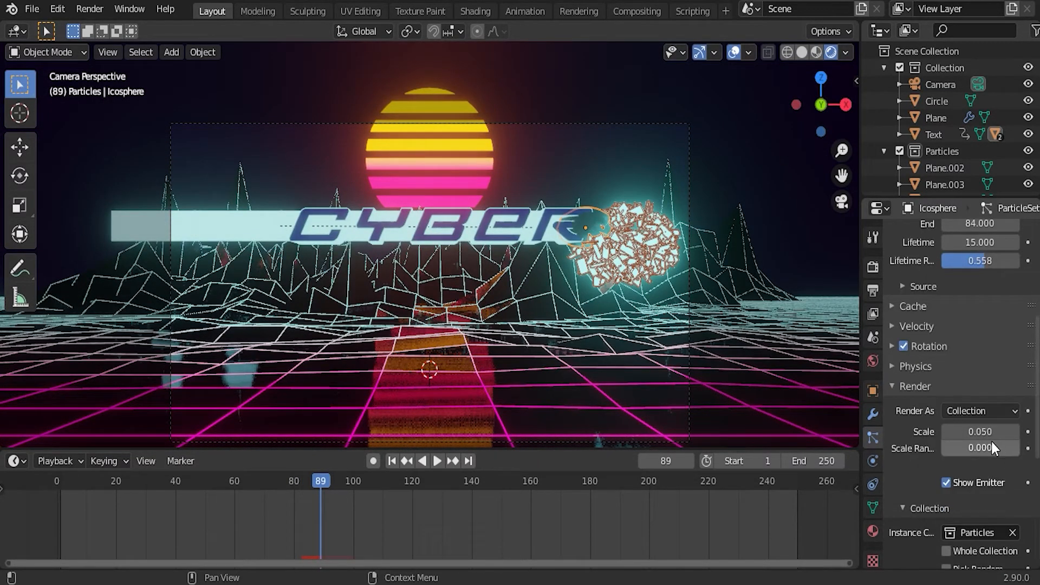
{"action": "mouse_move", "coordinate": [990, 432]}
{"action": "left_mouse_down"}
{"action": "mouse_move", "coordinate": [969, 432]}
{"action": "mouse_move", "coordinate": [991, 440]}
{"action": "left_mouse_up"}
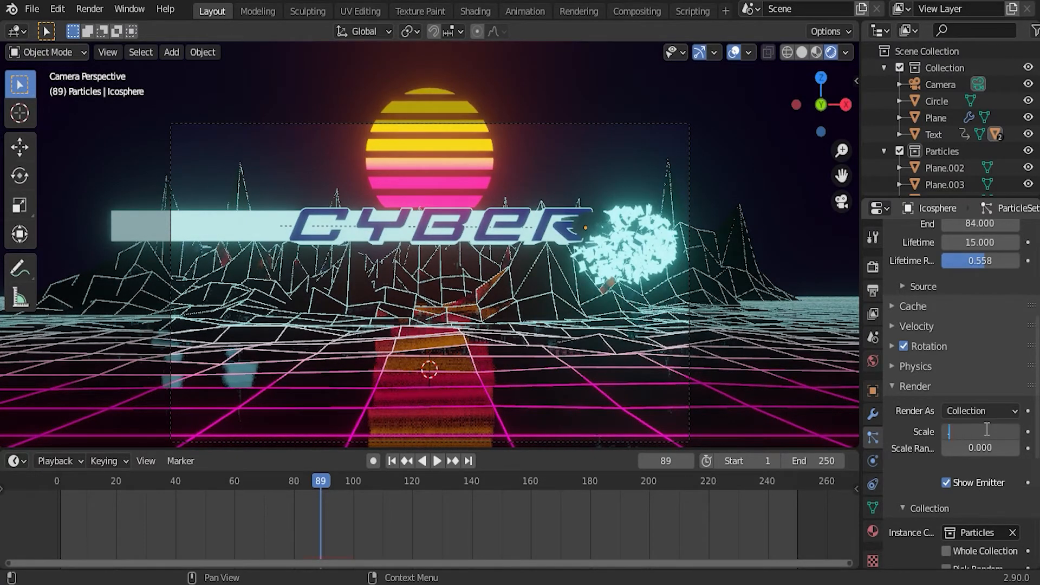
- Set the particle velocity to 2 m/s normal, object-aligned 0.5 m/s in X and -1 m/s in Z, with randomness about 1.13
{"action": "scroll", "coordinate": [976, 417], "scroll_direction": "up", "scroll_amount": 1}
{"action": "left_click", "coordinate": [917, 359]}
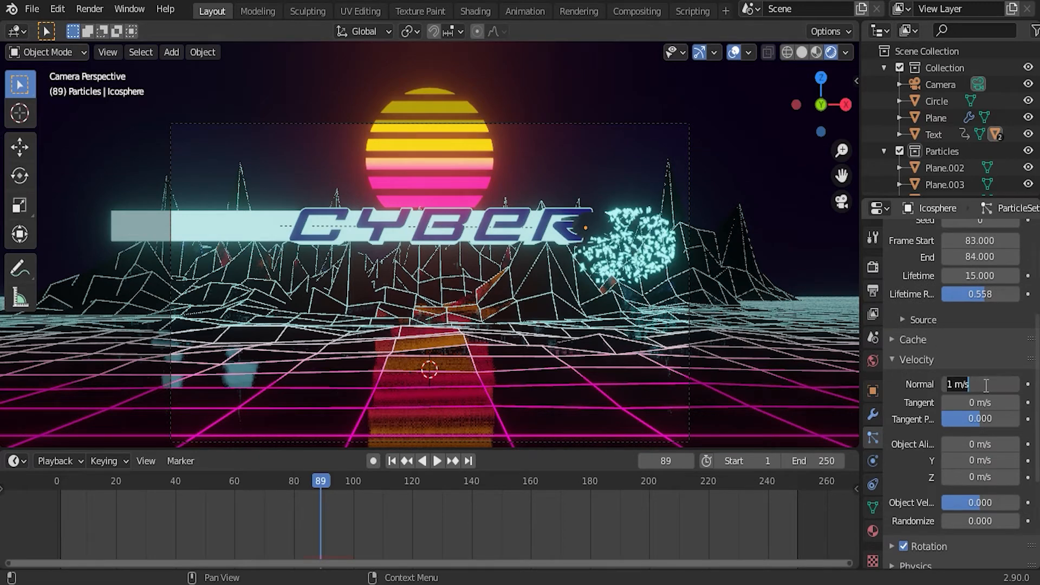
{"action": "type", "text": "2"}
{"action": "key", "text": "Return"}
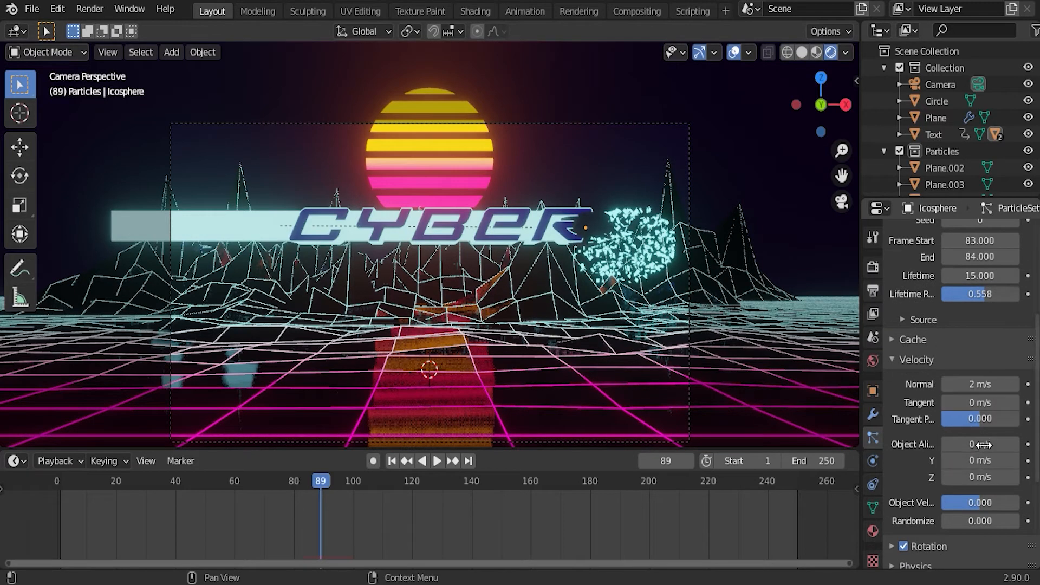
{"action": "type", "text": "0.5"}
{"action": "key", "text": "Return"}
{"action": "left_click", "coordinate": [988, 479]}
{"action": "type", "text": "-1"}
{"action": "key", "text": "Return"}
{"action": "left_click_drag", "start_coordinate": [967, 521], "coordinate": [997, 522]}
{"action": "mouse_move", "coordinate": [324, 483]}
{"action": "left_mouse_down"}
{"action": "mouse_move", "coordinate": [360, 489]}
{"action": "mouse_move", "coordinate": [312, 484]}
{"action": "left_mouse_up"}
- Reduce the gravity field weight of the particles to about 0.491 and play the burst to check it
{"action": "scroll", "coordinate": [948, 477], "scroll_direction": "down", "scroll_amount": 7}
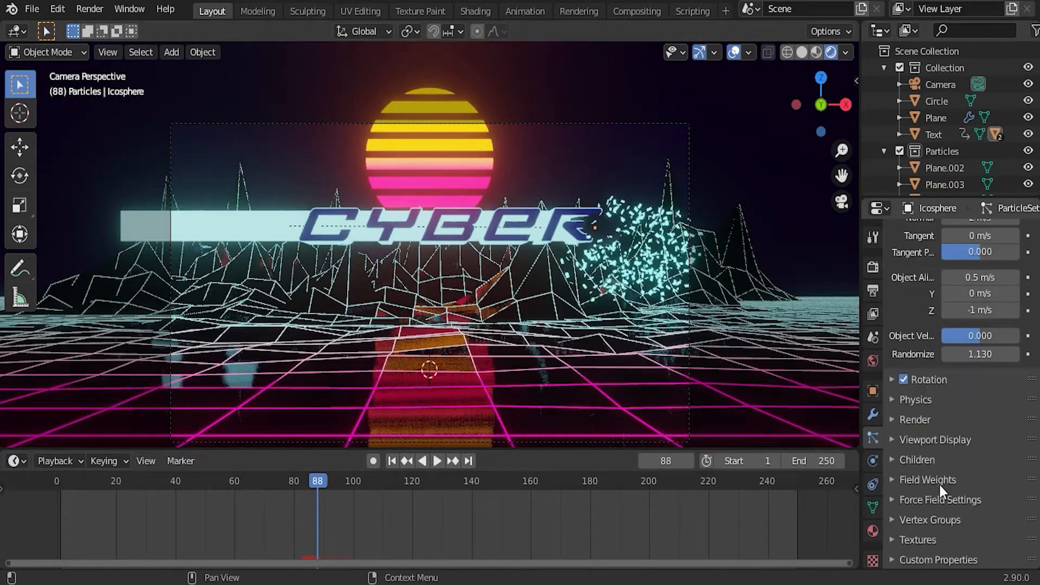
{"action": "left_click", "coordinate": [893, 478]}
{"action": "left_click_drag", "start_coordinate": [1015, 525], "coordinate": [991, 525]}
{"action": "left_click", "coordinate": [294, 482]}
{"action": "key", "text": "space"}
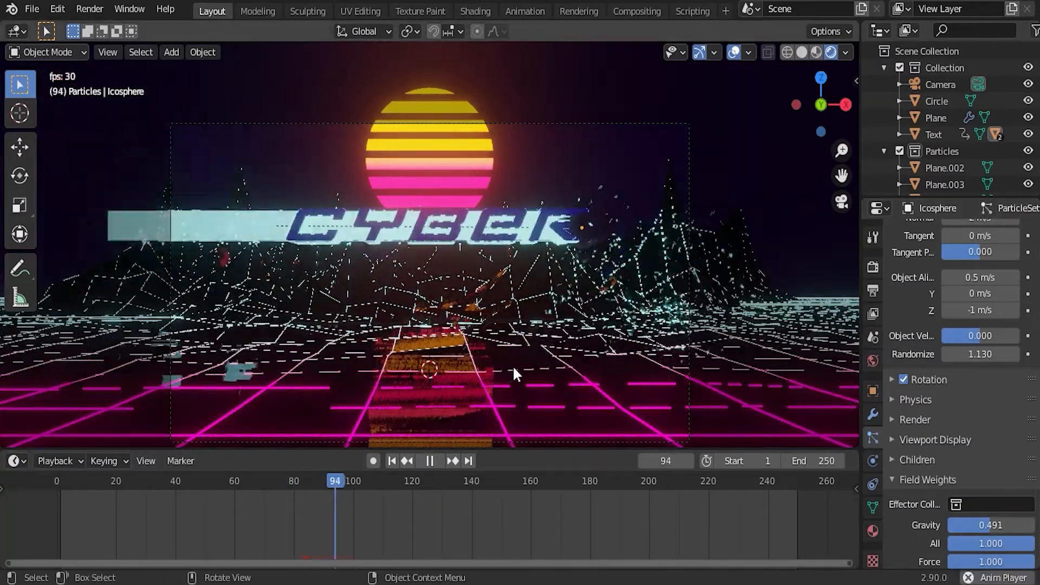
{"action": "key", "text": "space"}
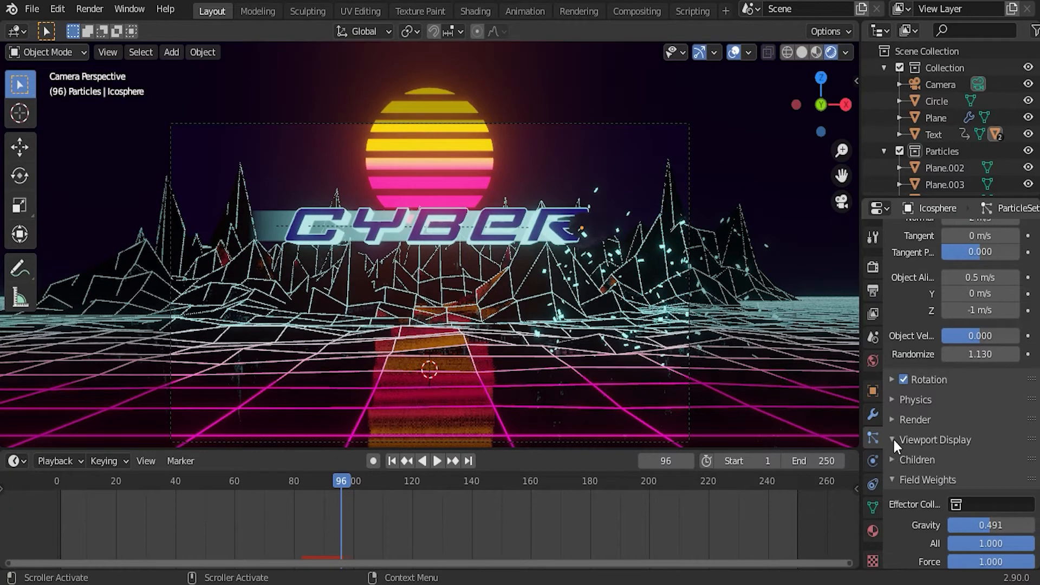
- Hide the emitter object in the particle render settings and go to frame 86 to check the burst
{"action": "left_click", "coordinate": [893, 440]}
{"action": "left_click", "coordinate": [894, 439]}
{"action": "left_click", "coordinate": [892, 419]}
{"action": "scroll", "coordinate": [1009, 432], "scroll_direction": "down", "scroll_amount": 2}
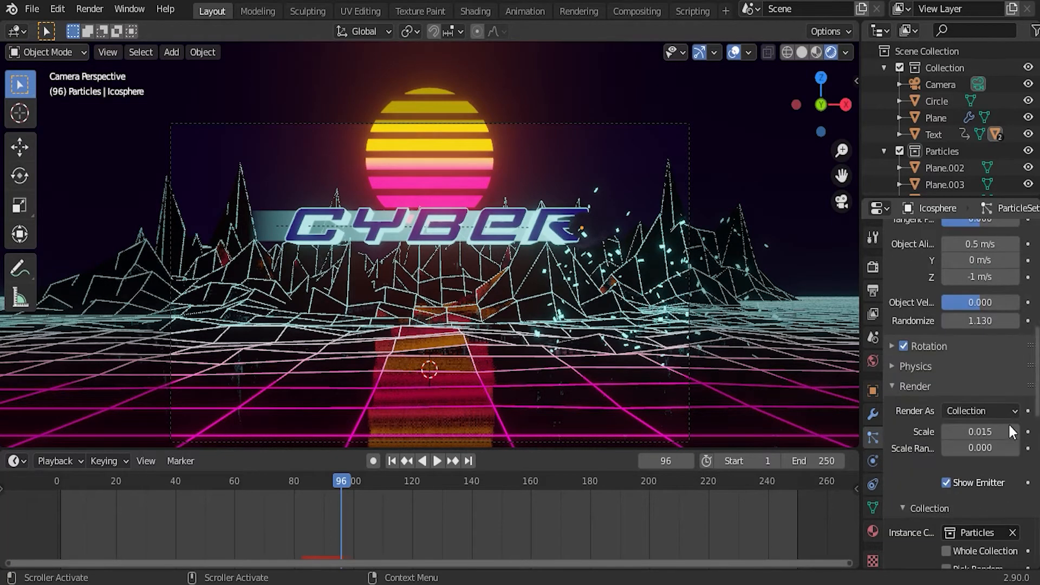
{"action": "left_click", "coordinate": [946, 482]}
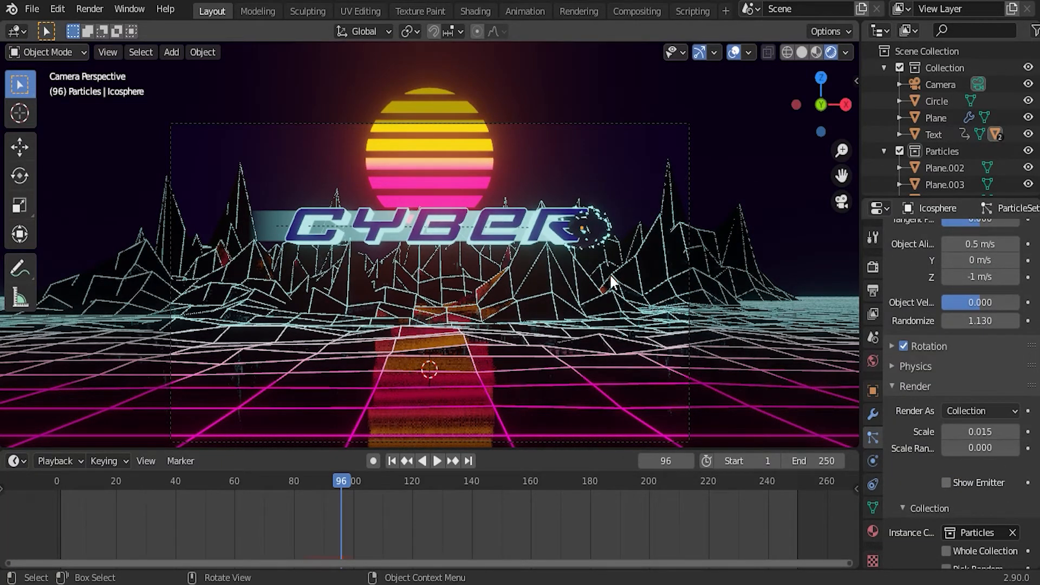
{"action": "left_click", "coordinate": [311, 478]}
- Add a cube to the scene and scale it up uniformly by about 8 around the title
{"action": "left_click", "coordinate": [567, 153]}
{"action": "key", "text": "shift+a"}
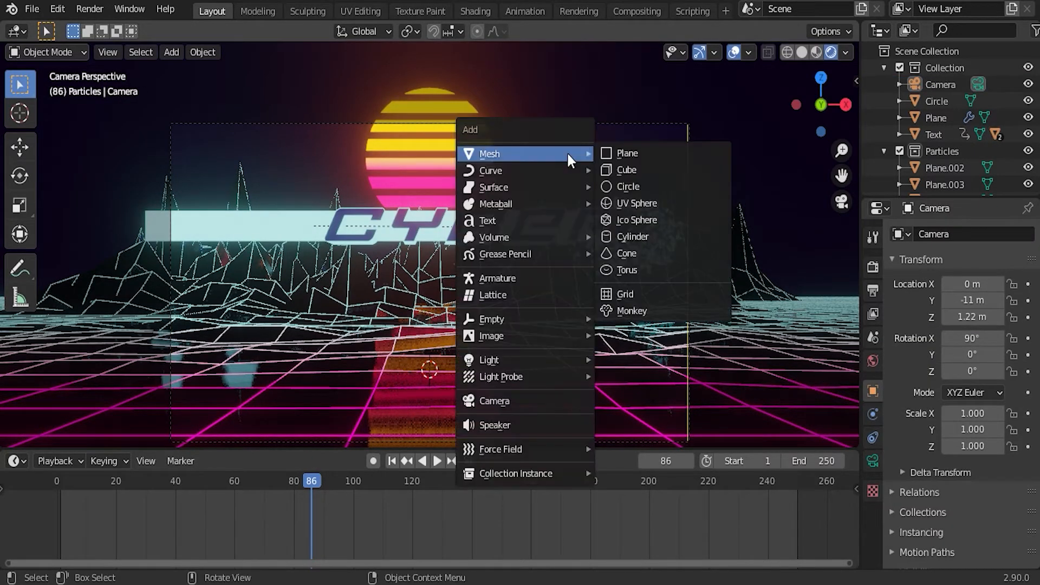
{"action": "left_click", "coordinate": [628, 171]}
{"action": "middle_click_drag", "start_coordinate": [591, 316], "coordinate": [412, 233]}
{"action": "key", "text": "s"}
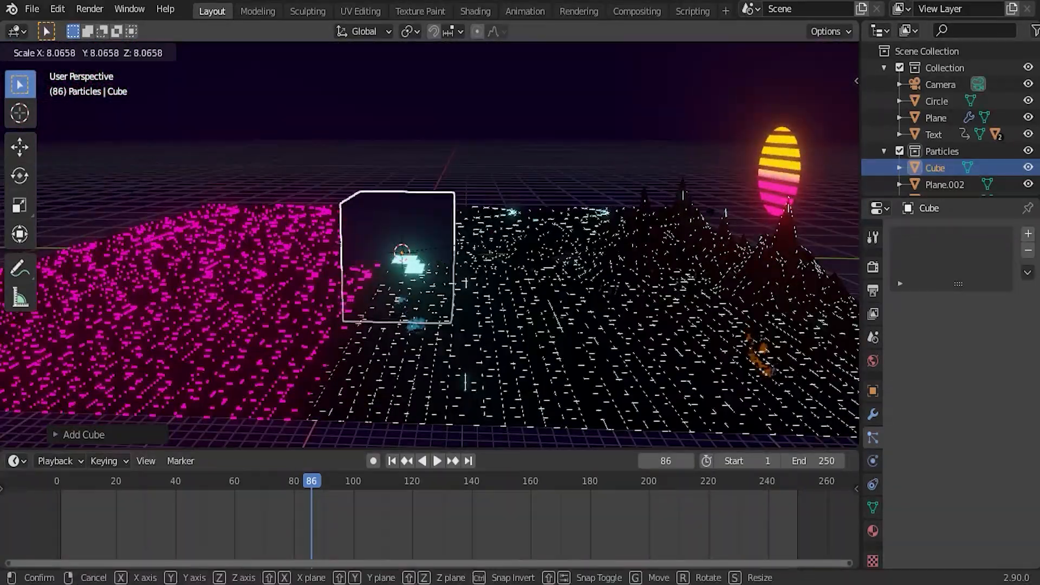
{"action": "left_click", "coordinate": [468, 275]}
- Raise the cube about 5 m along Z so it sits higher around the title
{"action": "middle_click_drag", "start_coordinate": [468, 278], "coordinate": [471, 268]}
{"action": "key", "text": "g"}
{"action": "key", "text": "z"}
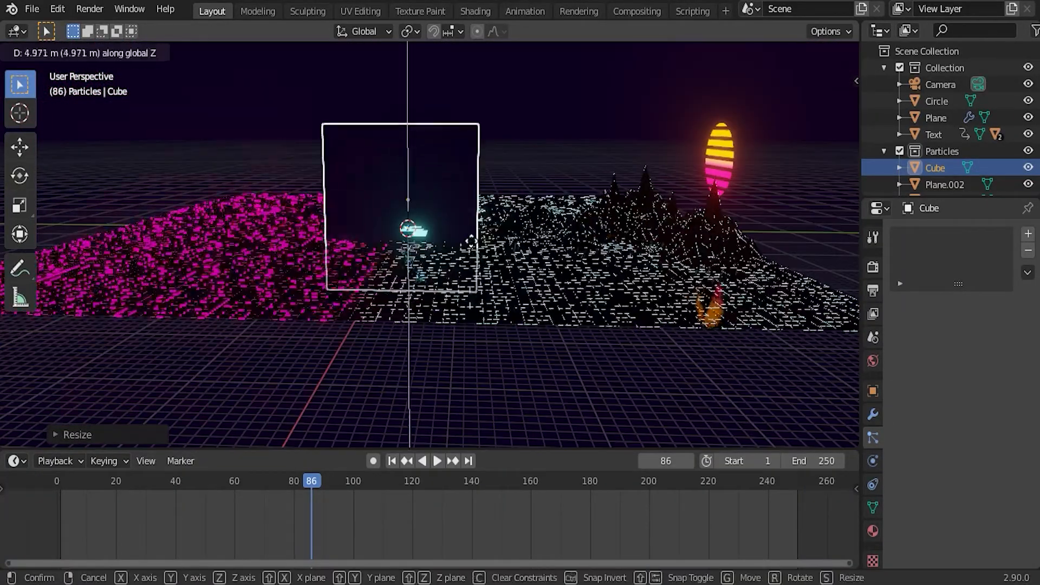
{"action": "left_click", "coordinate": [471, 222]}
- Scale the cube along X and stretch it along Y to span the whole terrain, and check it in camera view
{"action": "middle_click_drag", "start_coordinate": [472, 222], "coordinate": [601, 231]}
{"action": "key", "text": "s"}
{"action": "key", "text": "x"}
{"action": "left_click", "coordinate": [616, 226]}
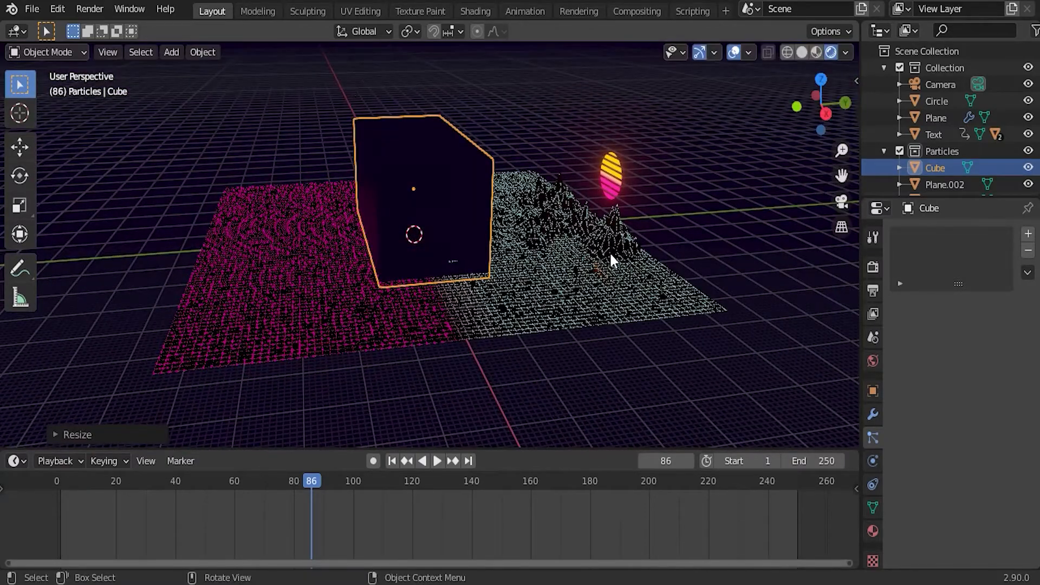
{"action": "key", "text": "s"}
{"action": "key", "text": "y"}
{"action": "left_click", "coordinate": [566, 86]}
{"action": "key", "text": "KP_0"}
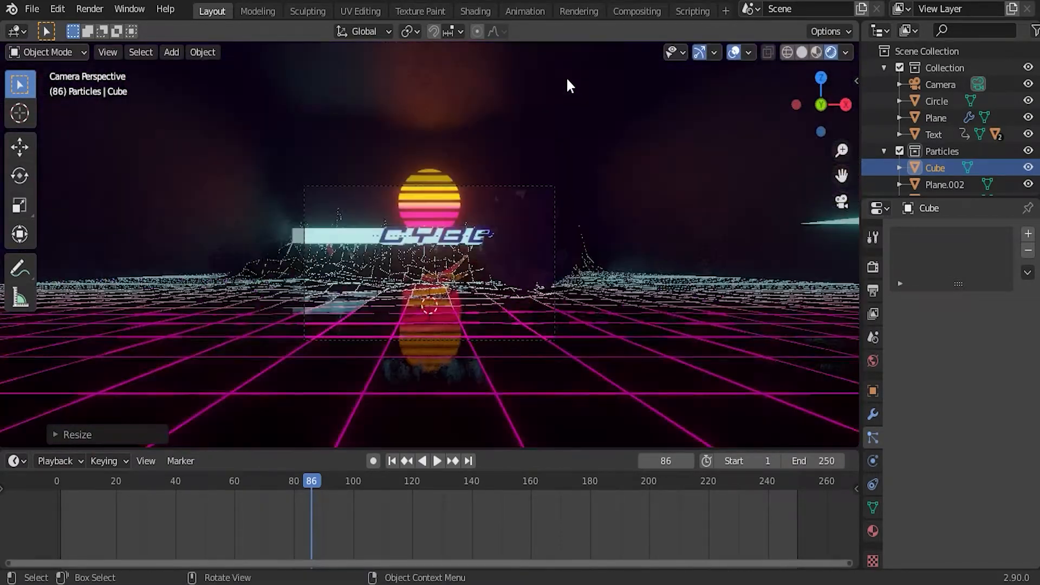
- Select the cube's side face on the negative X side in Edit Mode and move it inward along X
{"action": "key", "text": "Tab"}
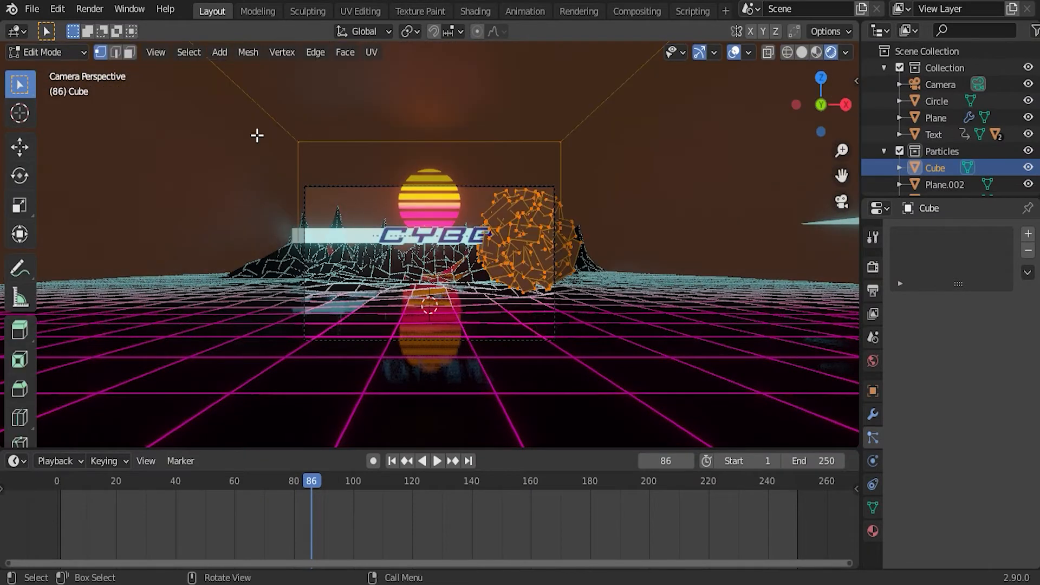
{"action": "left_click", "coordinate": [129, 53]}
{"action": "left_click", "coordinate": [272, 170]}
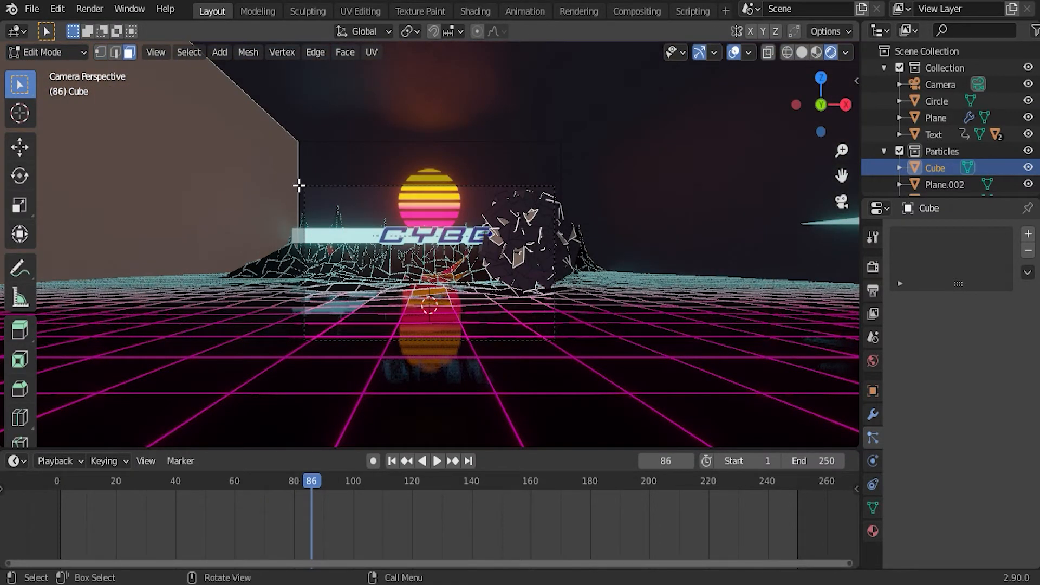
{"action": "scroll", "coordinate": [271, 189], "scroll_direction": "up", "scroll_amount": 3}
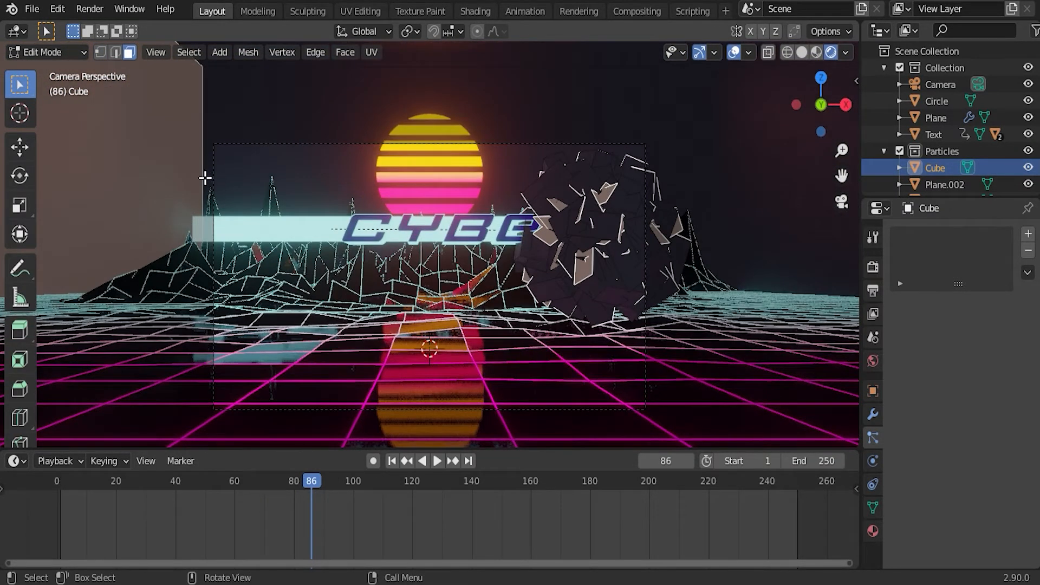
{"action": "key", "text": "g"}
{"action": "key", "text": "x"}
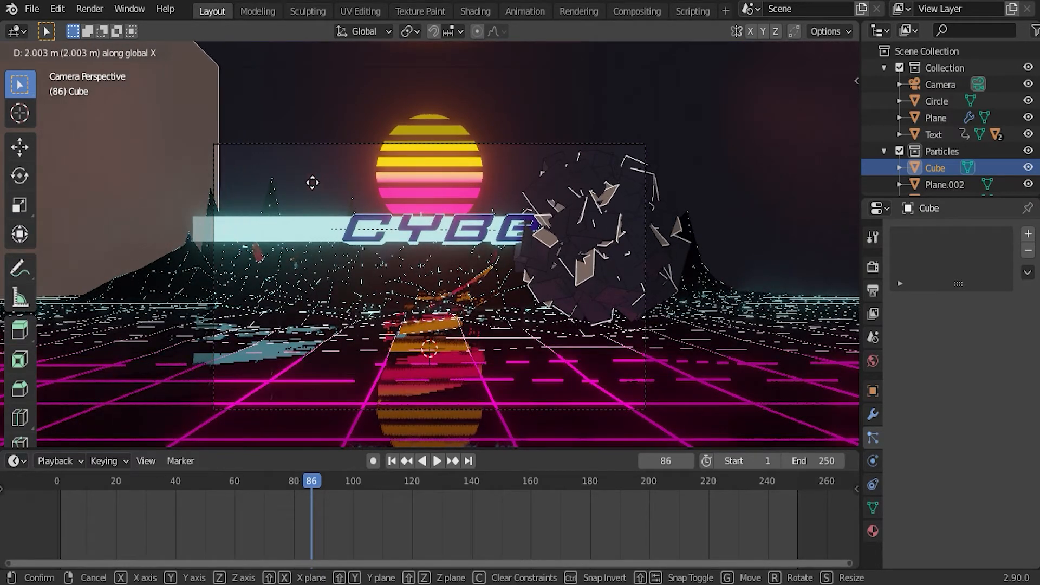
{"action": "left_click", "coordinate": [255, 182]}
{"action": "key", "text": "Tab"}
{"action": "key", "text": "Tab"}
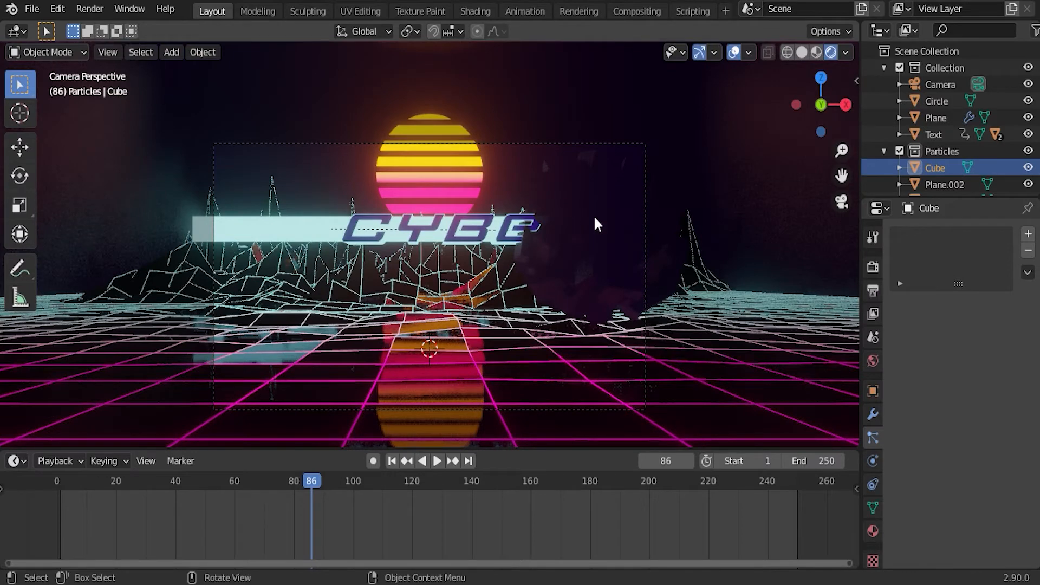
- Move the cube out of the Particles collection into the main Collection and collapse both collections
{"action": "left_click_drag", "start_coordinate": [935, 168], "coordinate": [925, 128]}
{"action": "left_click", "coordinate": [885, 67]}
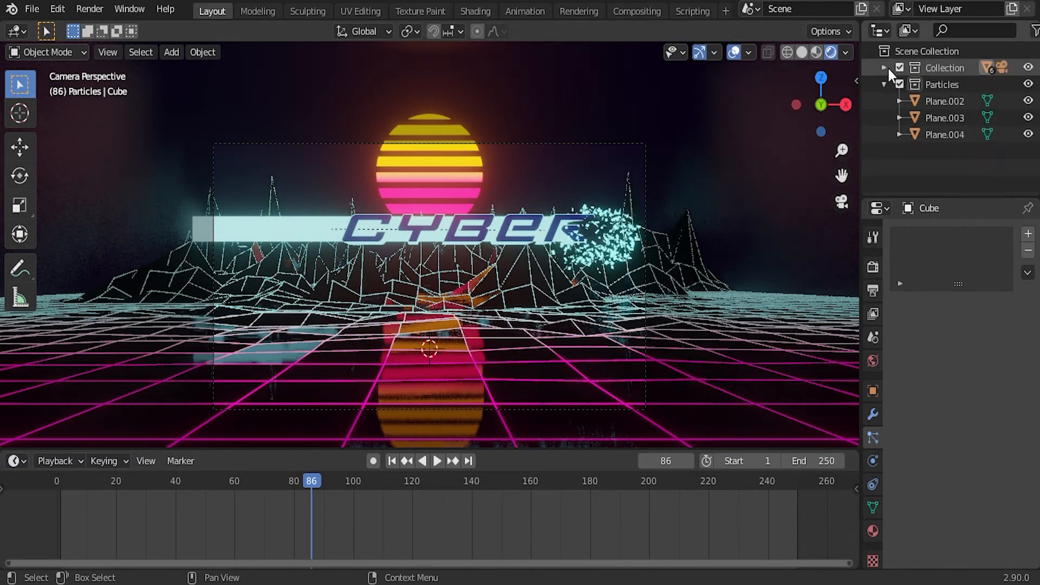
{"action": "left_click", "coordinate": [885, 85]}
- Pull the cube's far end face, behind the mountains, inward along Y
{"action": "left_click_drag", "start_coordinate": [796, 111], "coordinate": [483, 253]}
{"action": "key", "text": "Tab"}
{"action": "left_click", "coordinate": [457, 209]}
{"action": "scroll", "coordinate": [488, 240], "scroll_direction": "up", "scroll_amount": 3}
{"action": "middle_click_drag", "start_coordinate": [521, 244], "coordinate": [506, 235]}
{"action": "key", "text": "g"}
{"action": "key", "text": "y"}
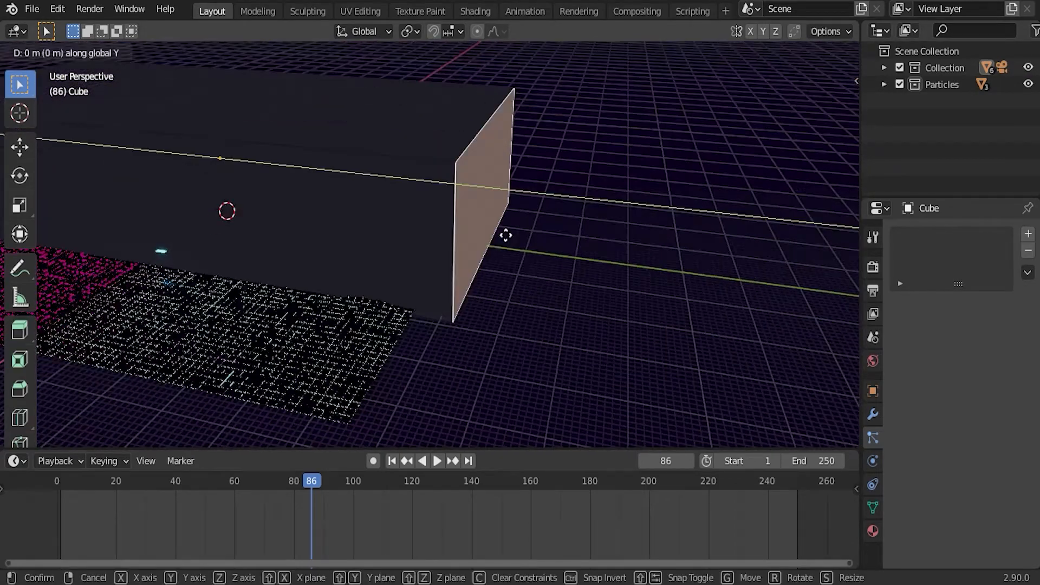
{"action": "left_click", "coordinate": [482, 230]}
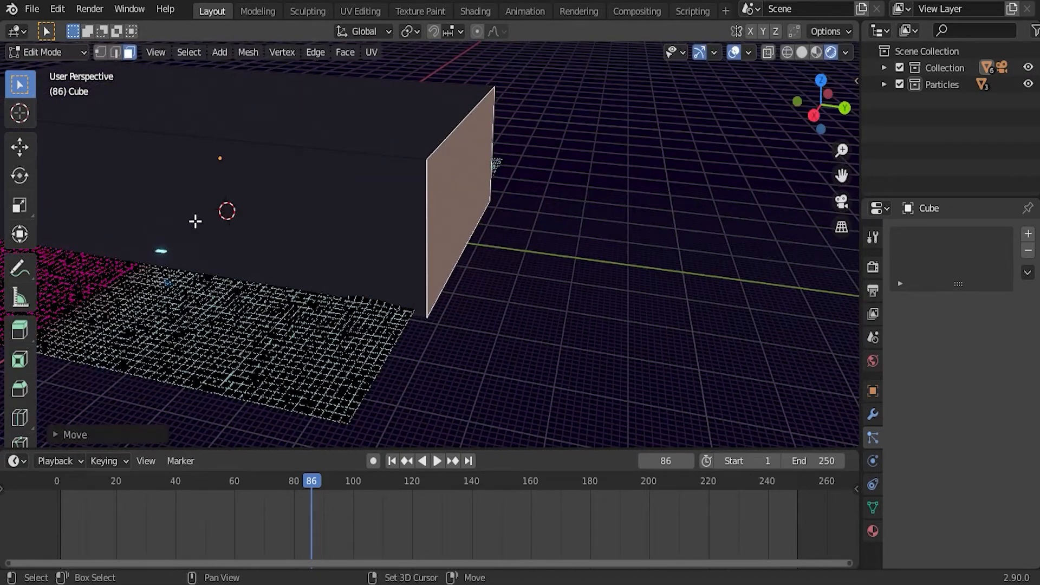
- Move the cube's opposite end face, on the camera side, inward along Y
{"action": "middle_click_drag", "start_coordinate": [195, 222], "coordinate": [347, 228]}
{"action": "left_click", "coordinate": [159, 267]}
{"action": "key", "text": "g"}
{"action": "key", "text": "y"}
{"action": "left_click", "coordinate": [277, 251]}
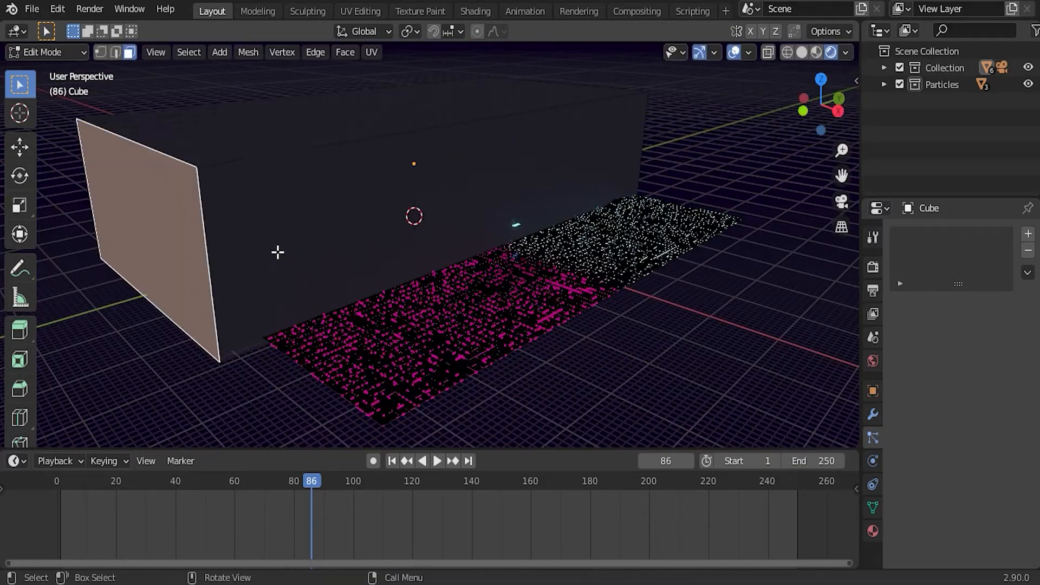
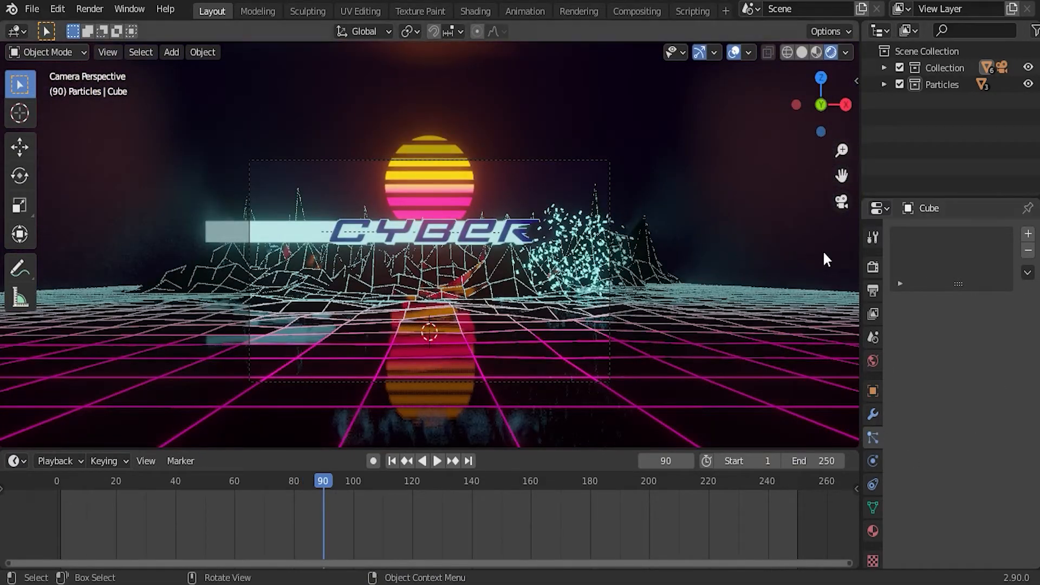
- Add a particle system to the cube with emission ending at frame 2 and a lifetime of 250 frames
{"action": "left_click", "coordinate": [1028, 233]}
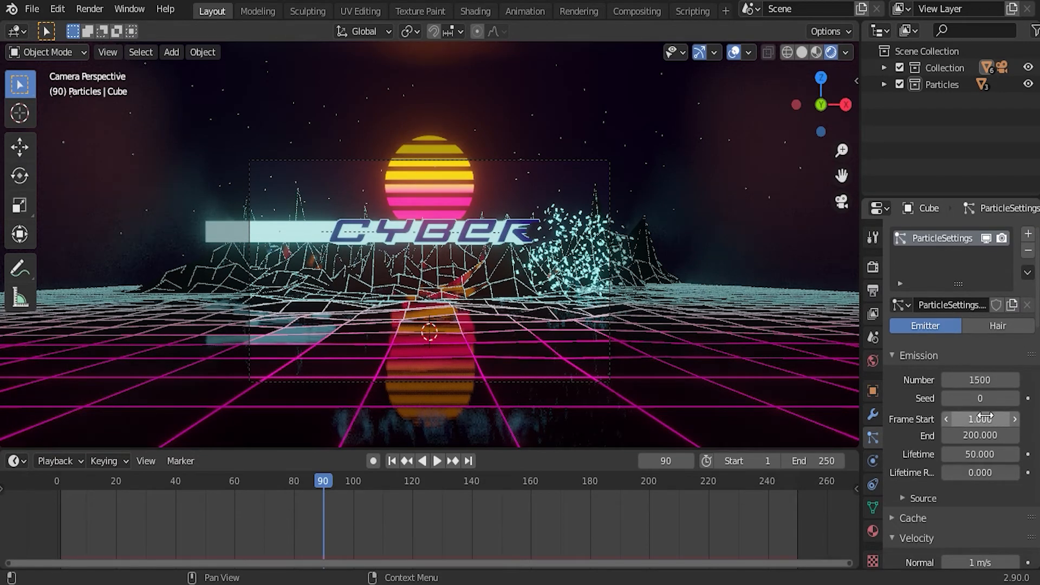
{"action": "left_click", "coordinate": [970, 438]}
{"action": "type", "text": "2"}
{"action": "key", "text": "Return"}
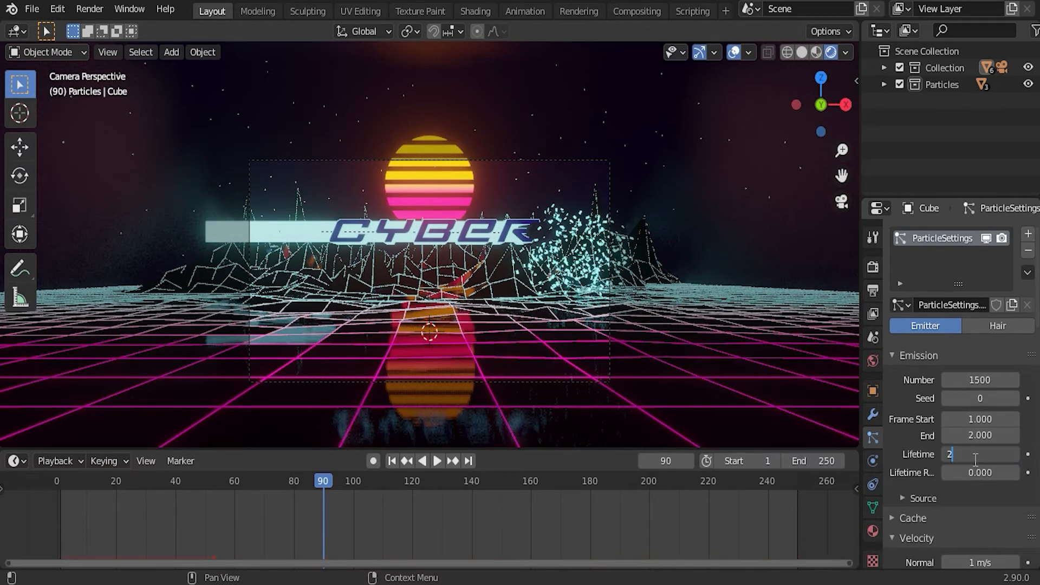
{"action": "left_click", "coordinate": [974, 460]}
{"action": "type", "text": "250"}
{"action": "key", "text": "Return"}
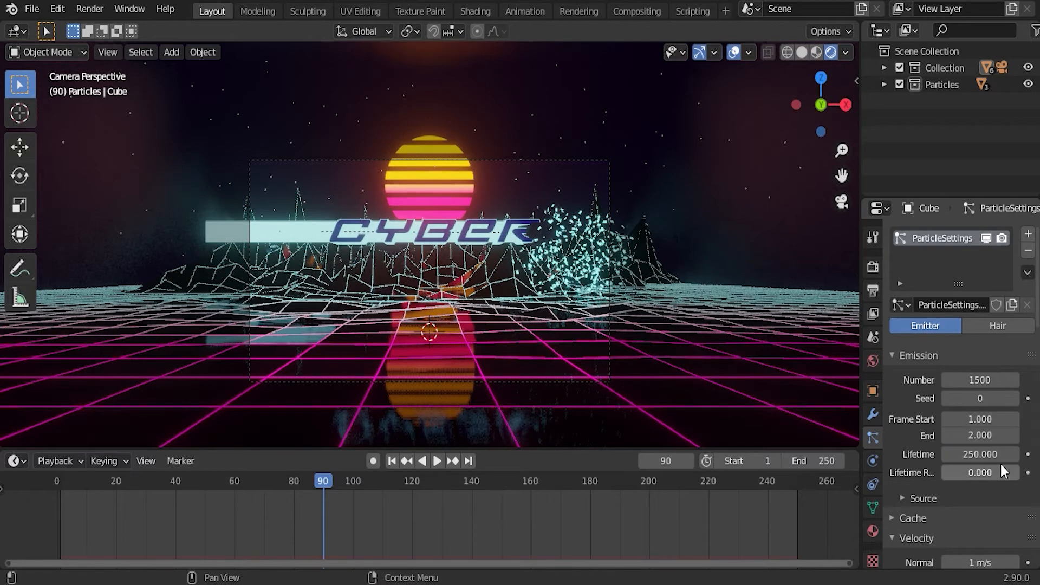
- Set the cube's particles to emit from Volume with Random distribution
{"action": "left_click", "coordinate": [923, 498]}
{"action": "scroll", "coordinate": [899, 488], "scroll_direction": "down", "scroll_amount": 3}
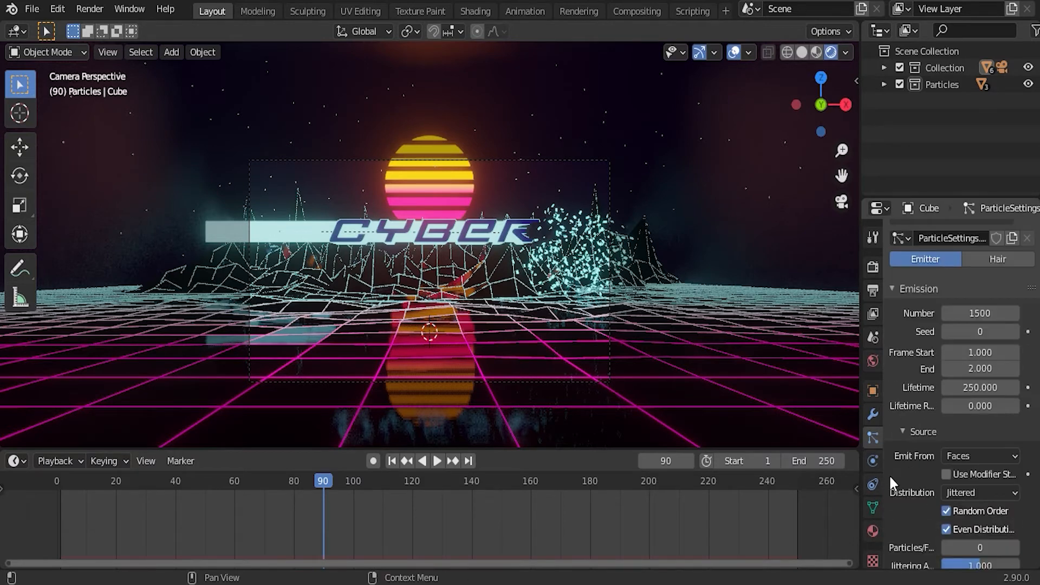
{"action": "left_click", "coordinate": [984, 457]}
{"action": "left_click", "coordinate": [977, 511]}
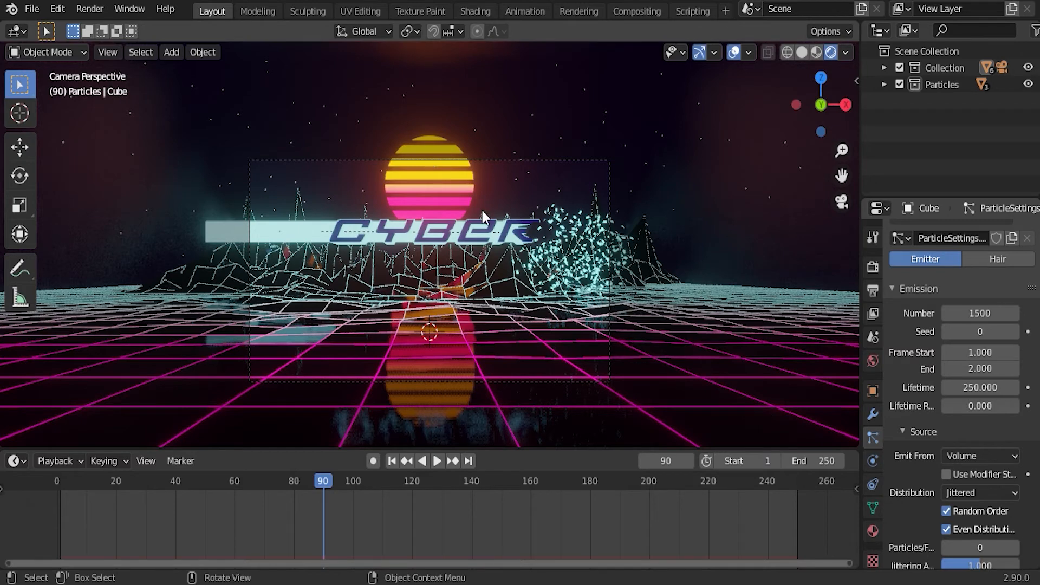
{"action": "left_click", "coordinate": [962, 494]}
{"action": "left_click", "coordinate": [973, 455]}
{"action": "scroll", "coordinate": [975, 490], "scroll_direction": "down", "scroll_amount": 2}
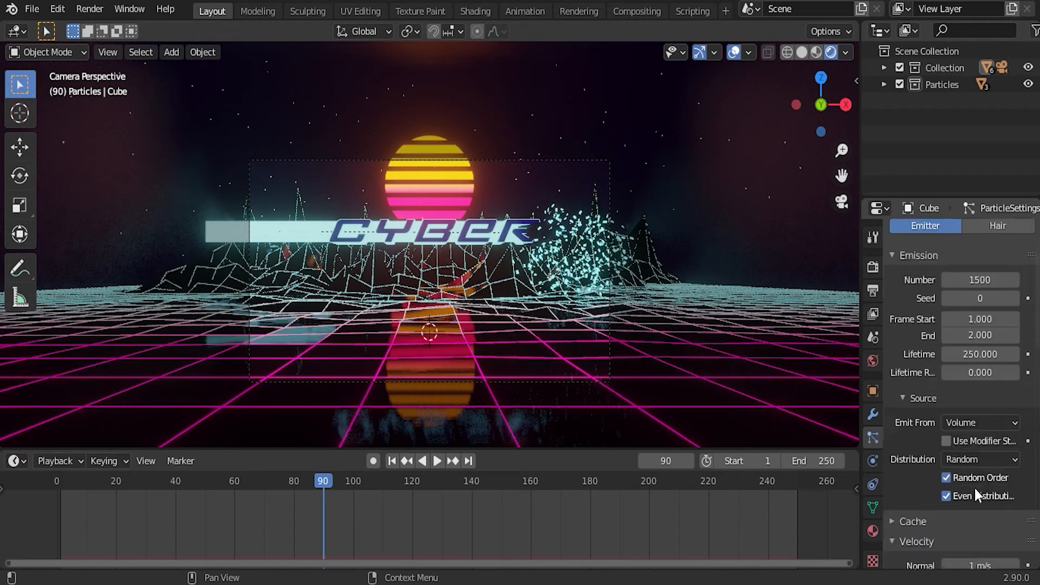
- Render the cube's particles as a collection, using Particles as the instance collection
{"action": "scroll", "coordinate": [974, 493], "scroll_direction": "down", "scroll_amount": 10}
{"action": "left_click", "coordinate": [915, 367]}
{"action": "left_click", "coordinate": [1008, 393]}
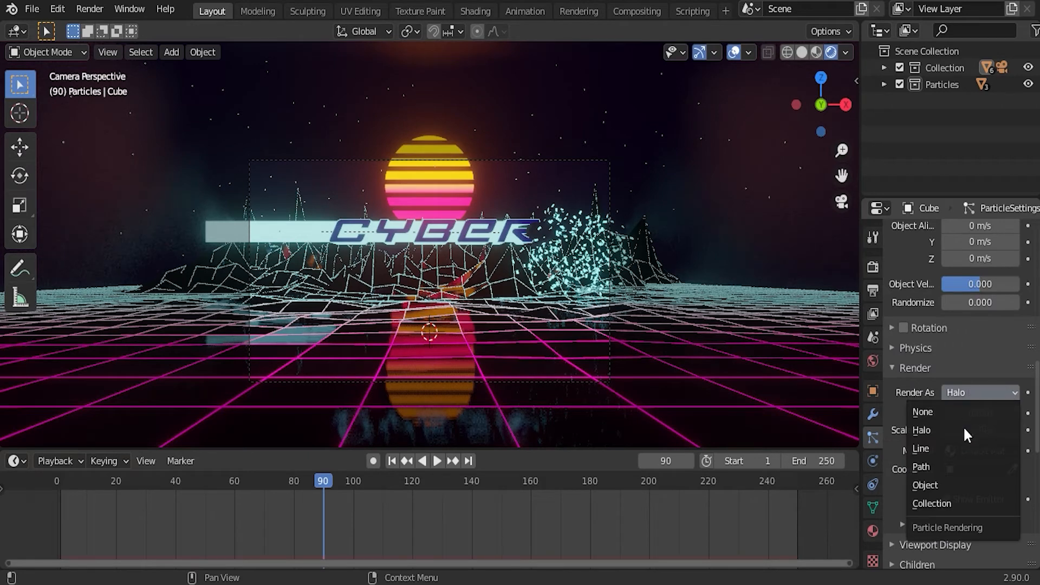
{"action": "left_click", "coordinate": [957, 500]}
{"action": "scroll", "coordinate": [985, 465], "scroll_direction": "down", "scroll_amount": 2}
{"action": "left_click", "coordinate": [983, 481]}
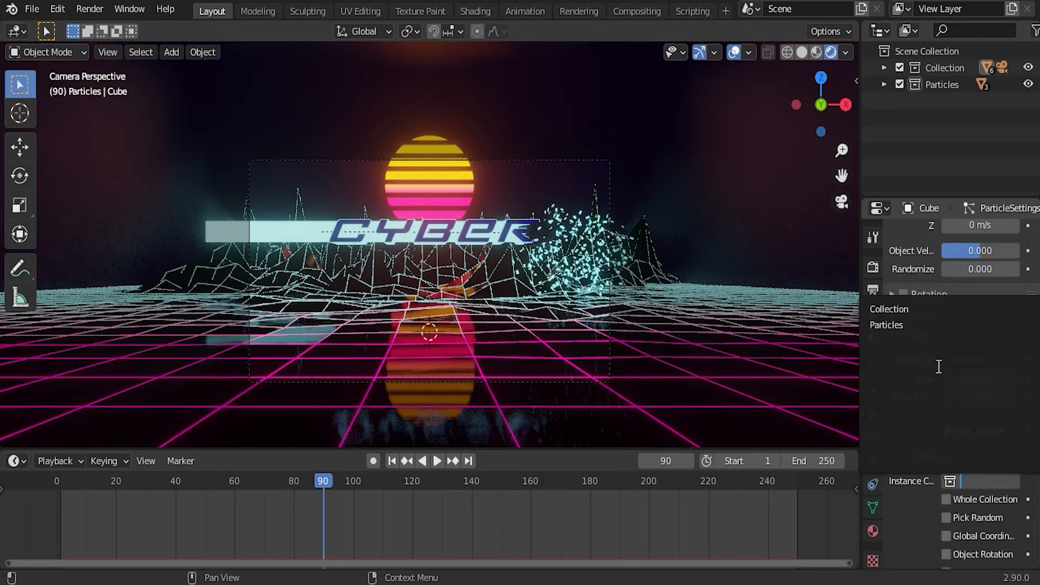
{"action": "left_click", "coordinate": [921, 326]}
- Set the gravity field weight of the cube's particles to 0 and play the animation from the start to check it
{"action": "scroll", "coordinate": [955, 418], "scroll_direction": "down", "scroll_amount": 2}
{"action": "scroll", "coordinate": [953, 409], "scroll_direction": "down", "scroll_amount": 12}
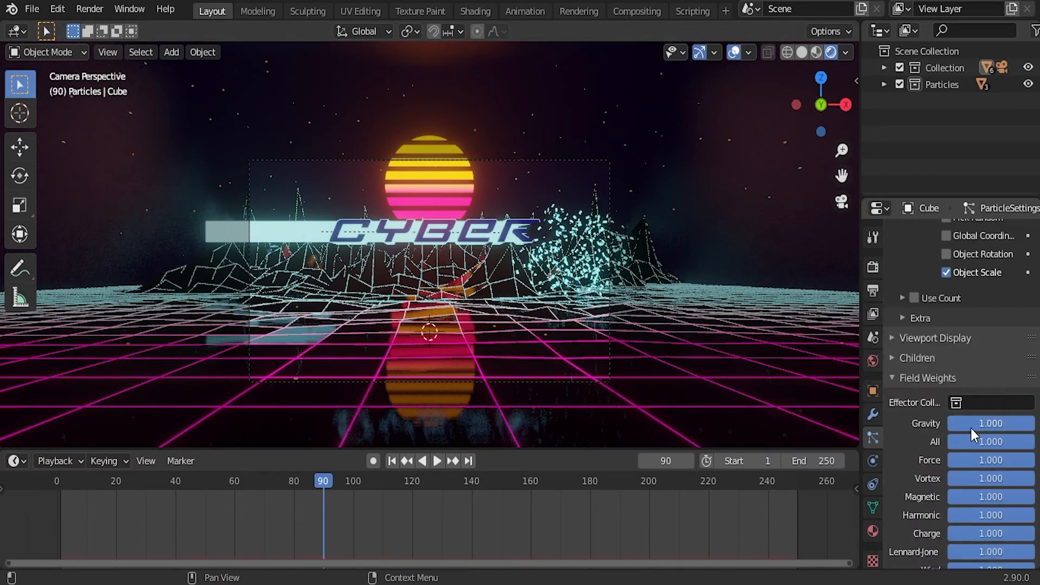
{"action": "left_click_drag", "start_coordinate": [975, 424], "coordinate": [895, 424]}
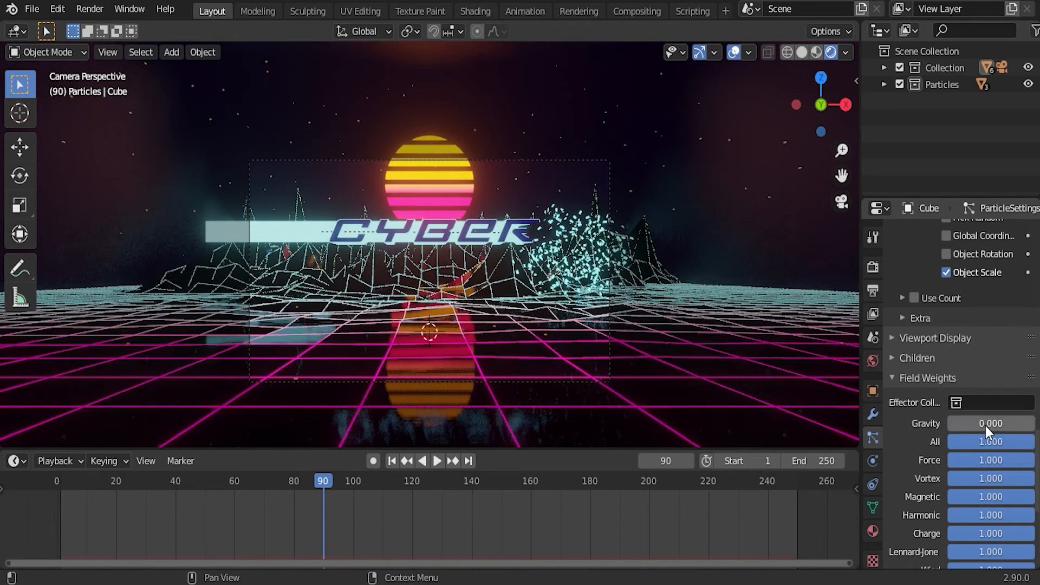
{"action": "left_click", "coordinate": [37, 478]}
{"action": "key", "text": "space"}
{"action": "key", "text": "space"}
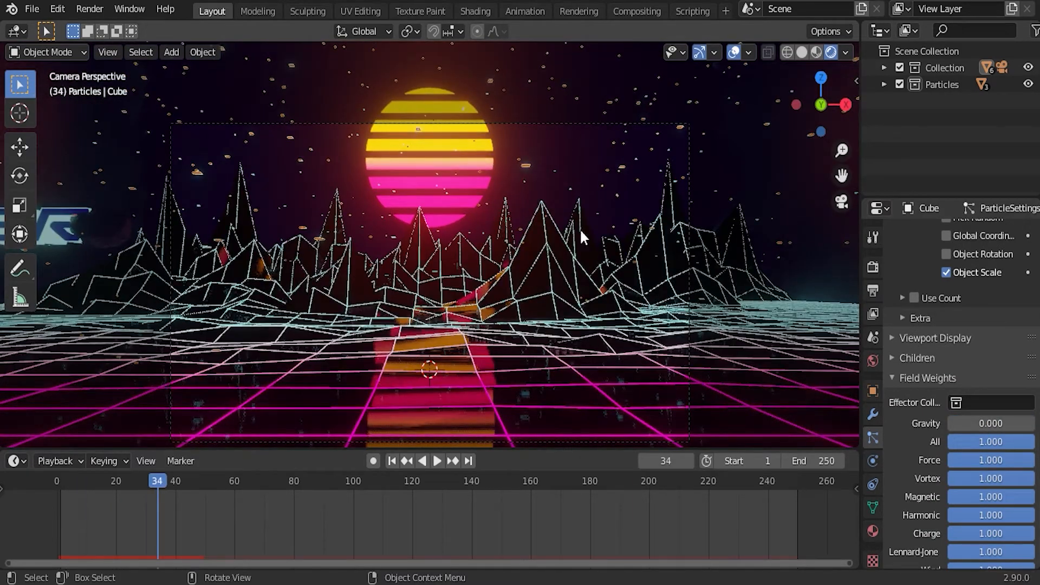
- Enable particle rotation with orientation randomness about 0.548 and phase randomness about 0.712, and play the animation from the start
{"action": "scroll", "coordinate": [942, 474], "scroll_direction": "up", "scroll_amount": 15}
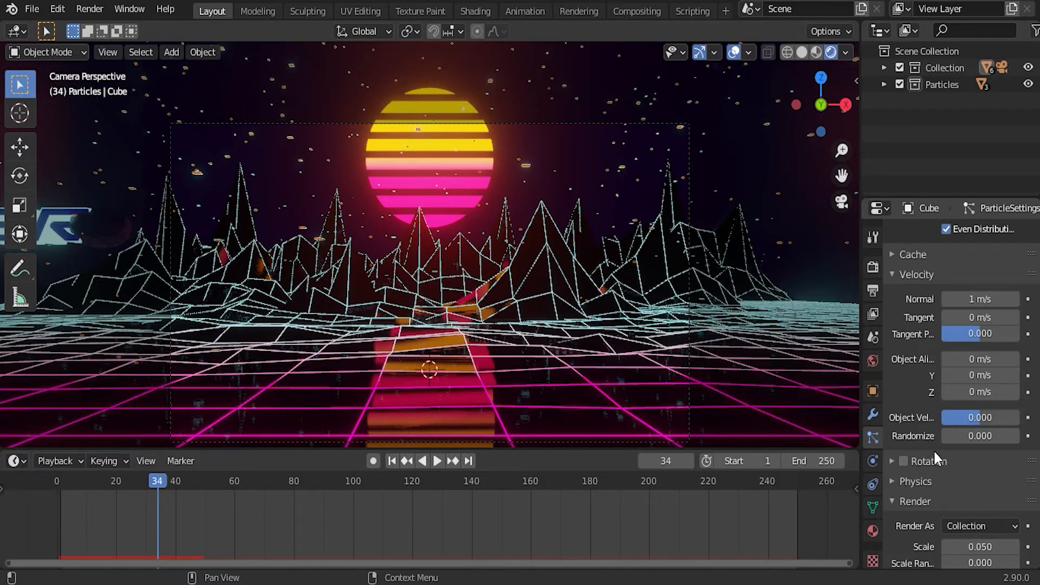
{"action": "scroll", "coordinate": [902, 472], "scroll_direction": "up", "scroll_amount": 2}
{"action": "left_click", "coordinate": [903, 494]}
{"action": "scroll", "coordinate": [905, 493], "scroll_direction": "down", "scroll_amount": 3}
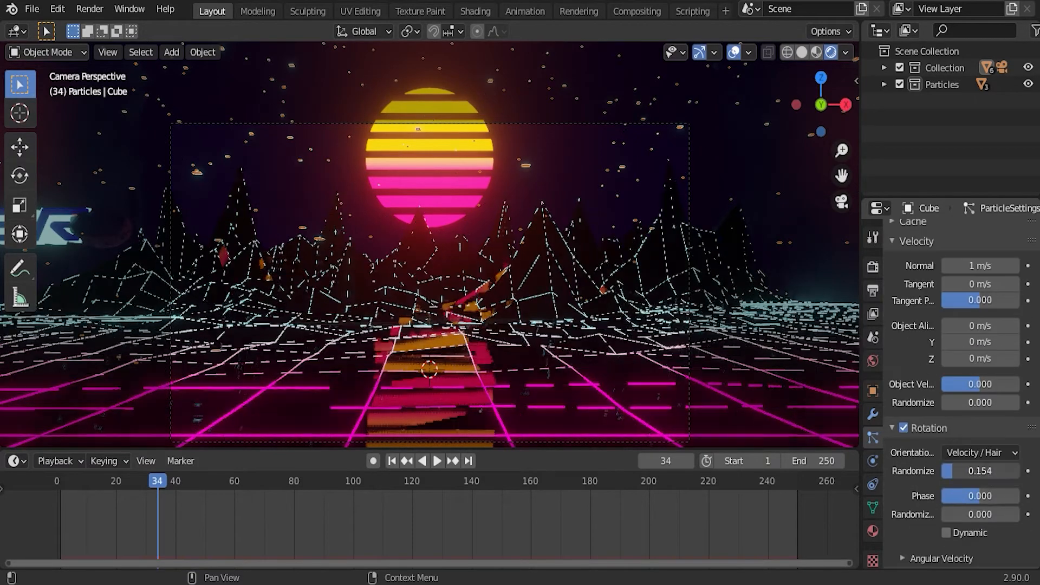
{"action": "left_click_drag", "start_coordinate": [975, 471], "coordinate": [1004, 515]}
{"action": "scroll", "coordinate": [928, 473], "scroll_direction": "down", "scroll_amount": 3}
{"action": "key", "text": "shift+Left"}
{"action": "key", "text": "space"}
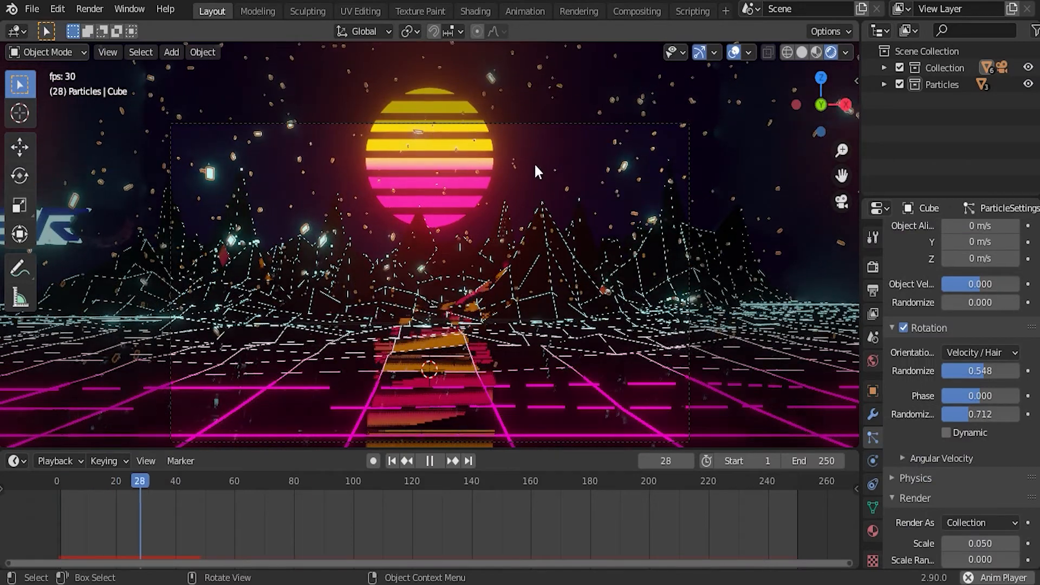
{"action": "key", "text": "space"}
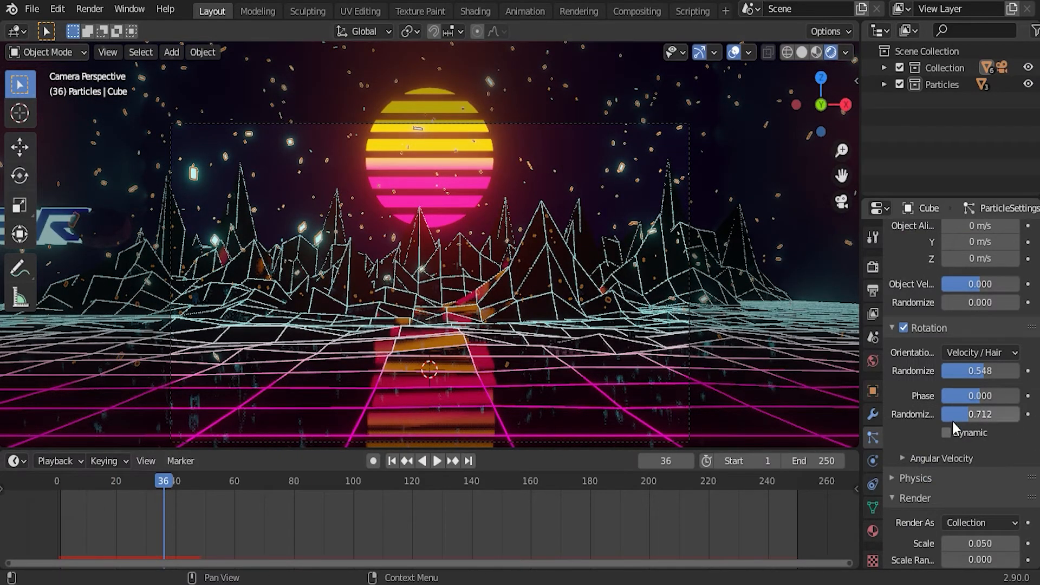
- Set the particle physics forces to Brownian 1 and Damp 0.1, and play the animation from the start
{"action": "scroll", "coordinate": [901, 414], "scroll_direction": "down", "scroll_amount": 3}
{"action": "left_click", "coordinate": [897, 412]}
{"action": "scroll", "coordinate": [988, 398], "scroll_direction": "down", "scroll_amount": 3}
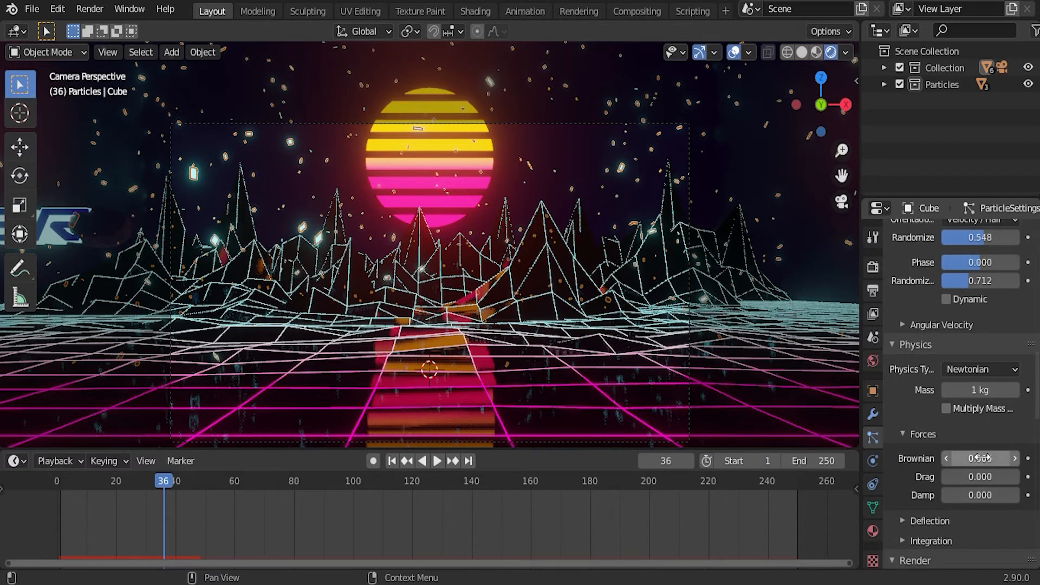
{"action": "type", "text": "1"}
{"action": "key", "text": "Return"}
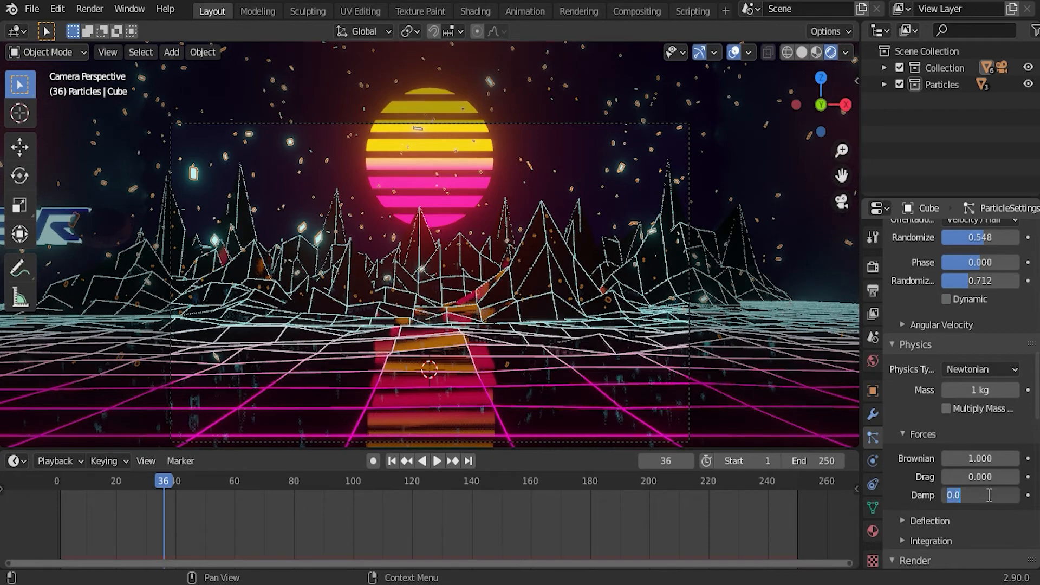
{"action": "key", "text": "space"}
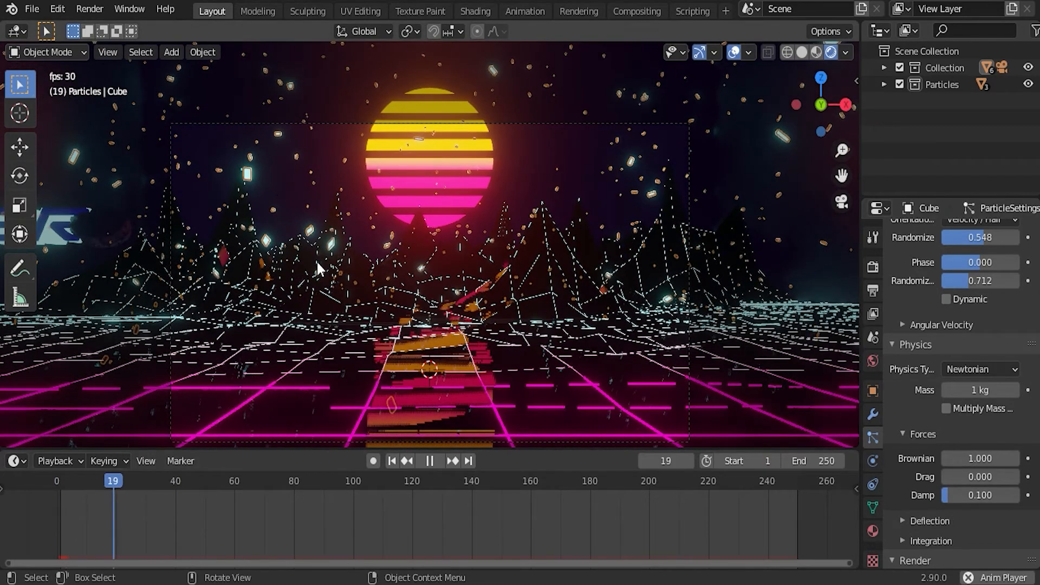
{"action": "key", "text": "space"}
{"action": "left_click_drag", "start_coordinate": [102, 482], "coordinate": [97, 480]}
{"action": "key", "text": "space"}
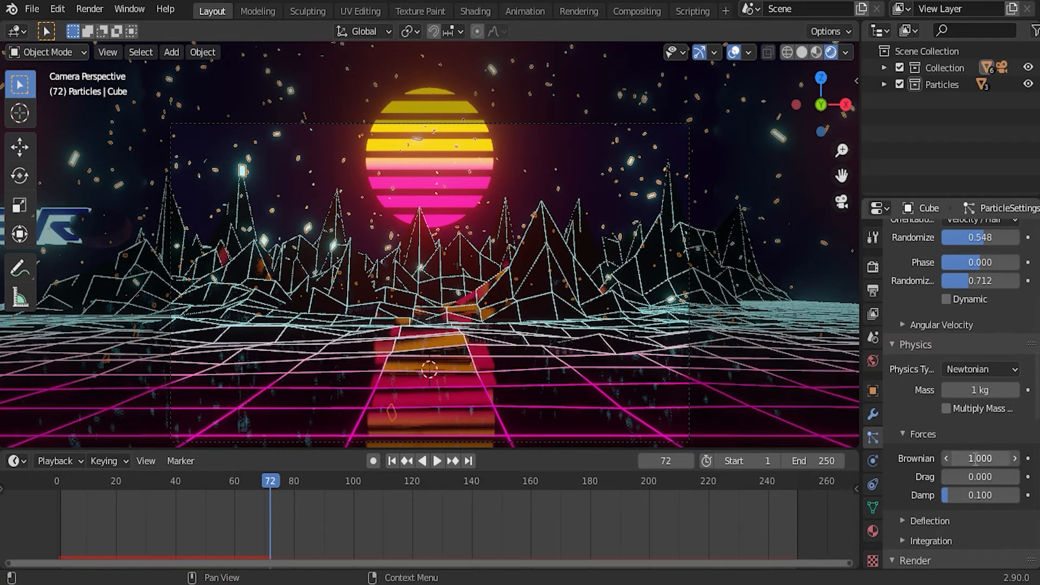
- Increase the Brownian force to 10, return to frame 0 and play the drifting particles
{"action": "key", "text": "Return"}
{"action": "left_click_drag", "start_coordinate": [79, 479], "coordinate": [52, 480]}
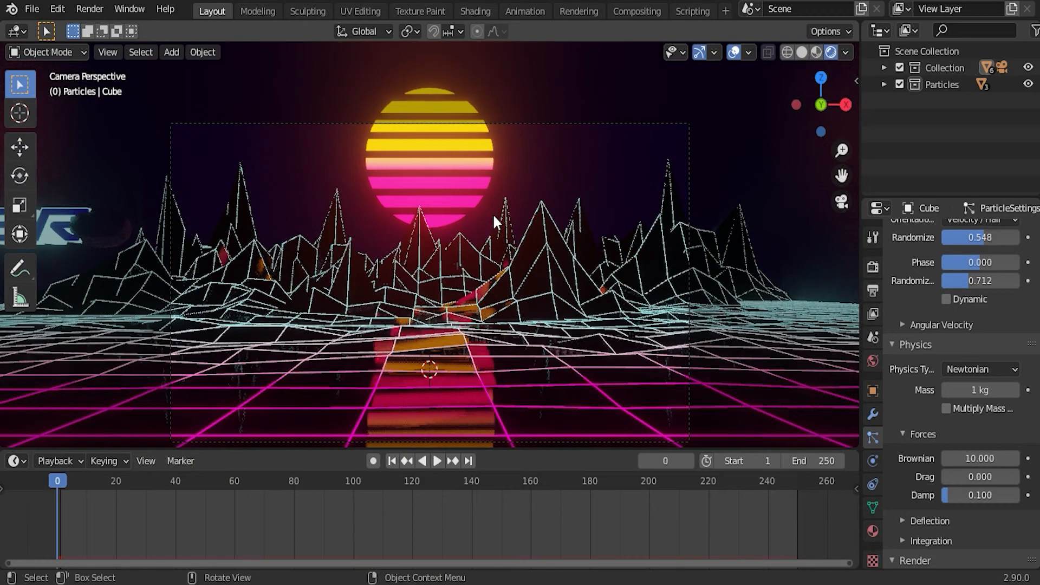
{"action": "key", "text": "space"}
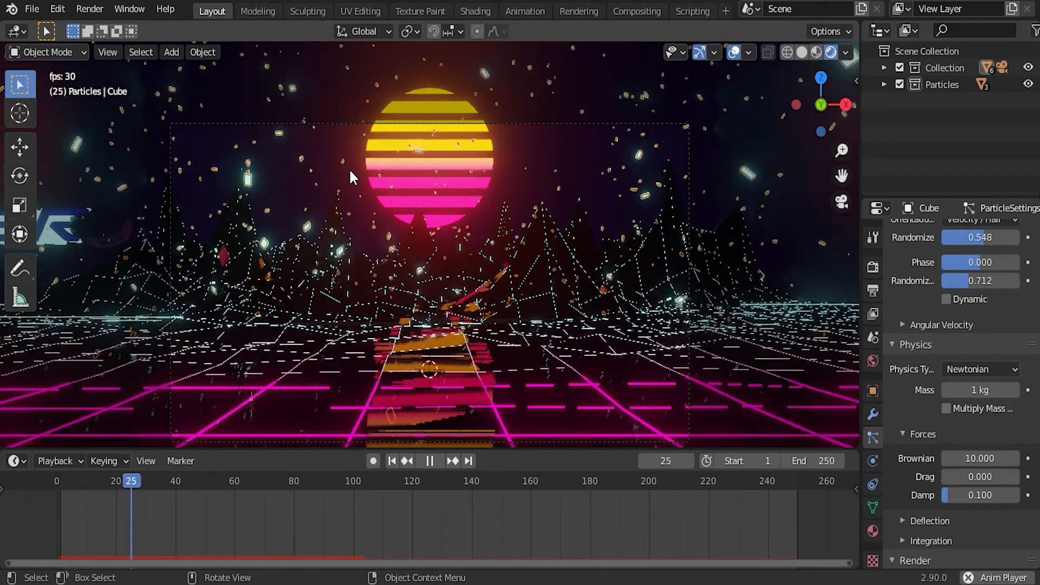
{"action": "key", "text": "space"}
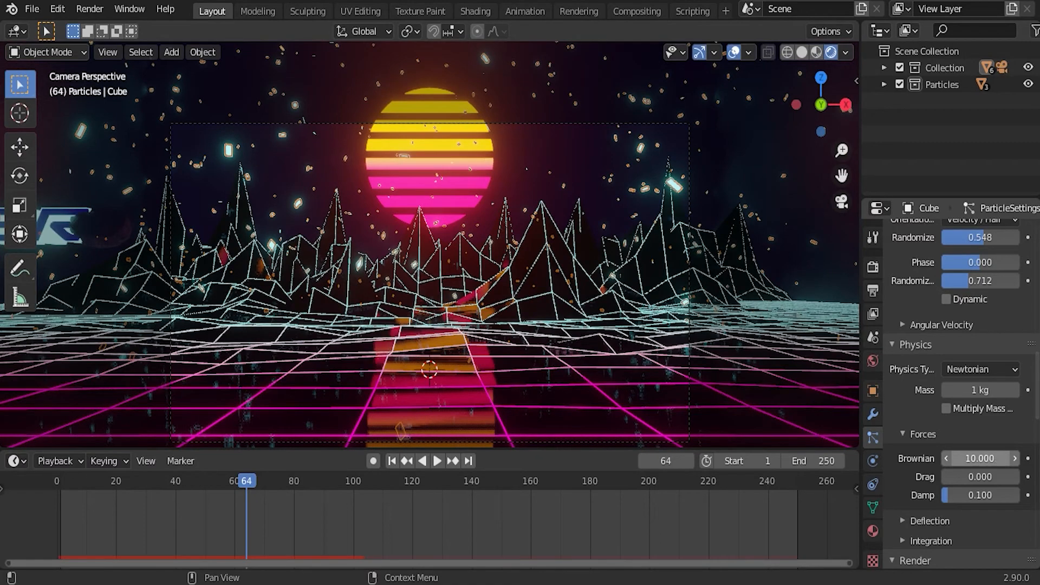
- Set the Brownian force of the cube's particles to 2 and play the animation from the start
{"action": "key", "text": "Return"}
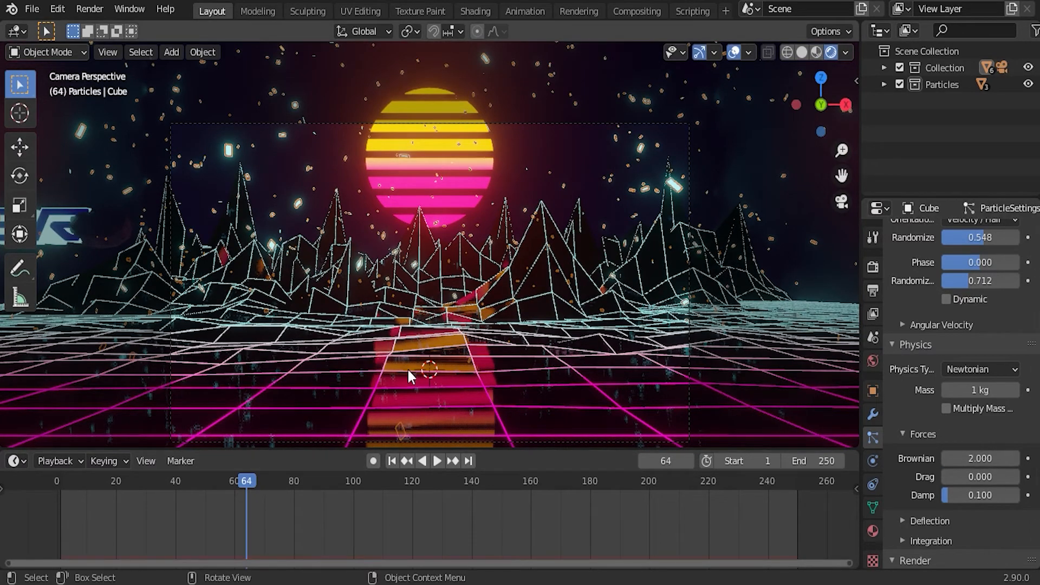
{"action": "left_click_drag", "start_coordinate": [87, 479], "coordinate": [53, 480]}
{"action": "key", "text": "space"}
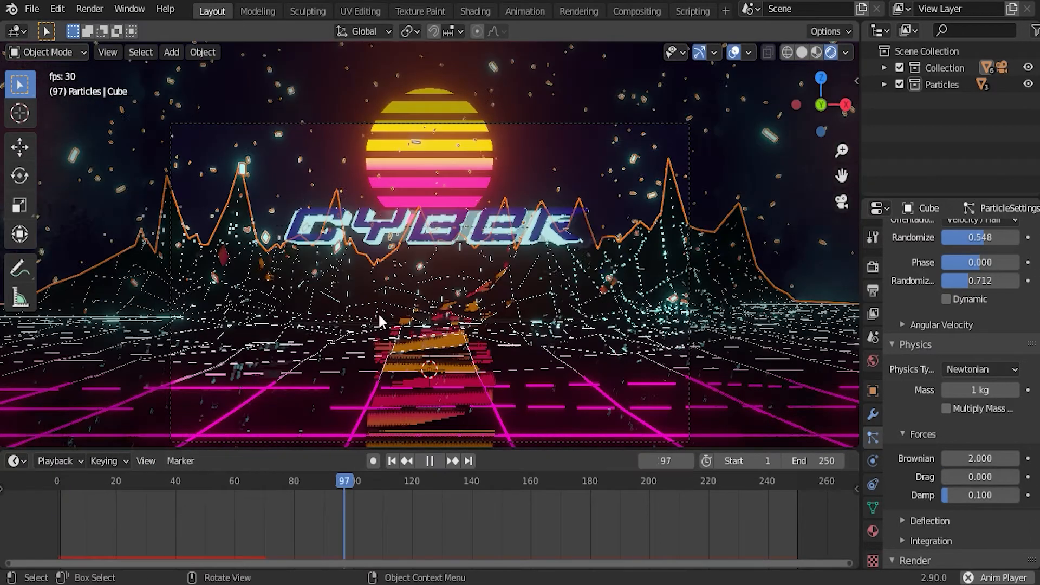
{"action": "key", "text": "space"}
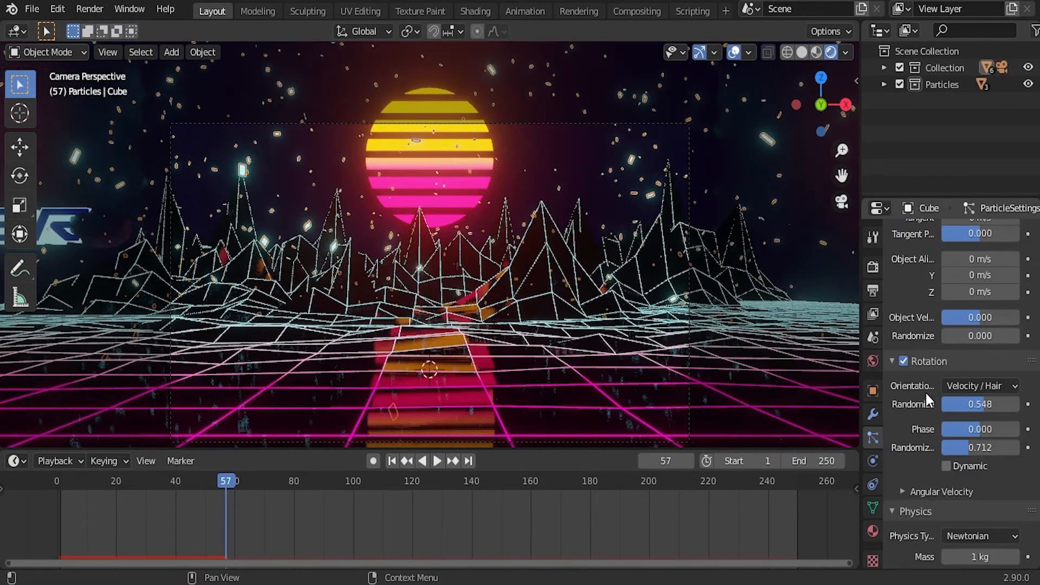
- Set the cube's particle count to 1300 and scrub the animation to frame 90
{"action": "scroll", "coordinate": [974, 380], "scroll_direction": "up", "scroll_amount": 15}
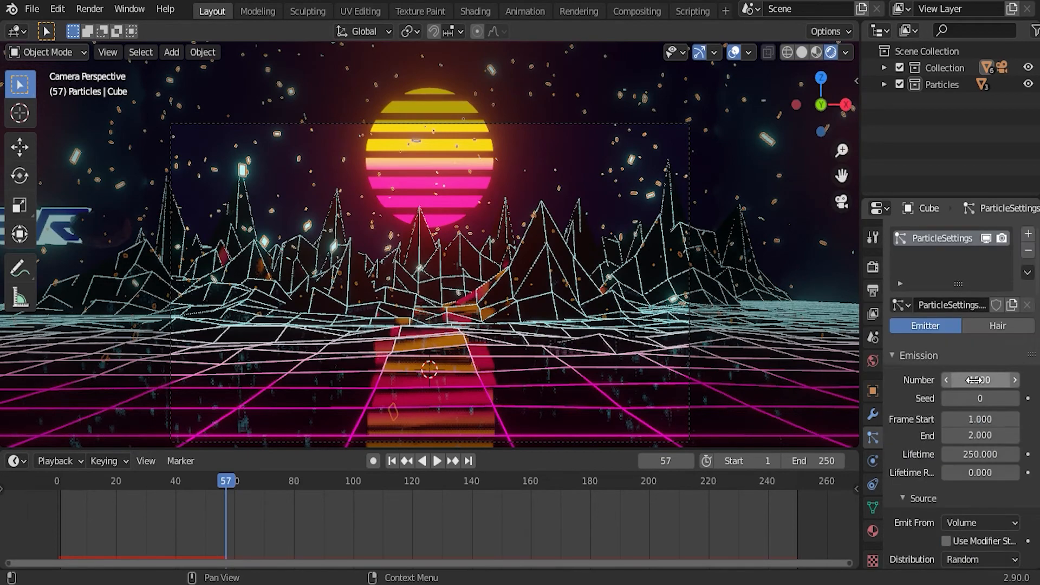
{"action": "left_click", "coordinate": [978, 378]}
{"action": "type", "text": "1300"}
{"action": "key", "text": "Return"}
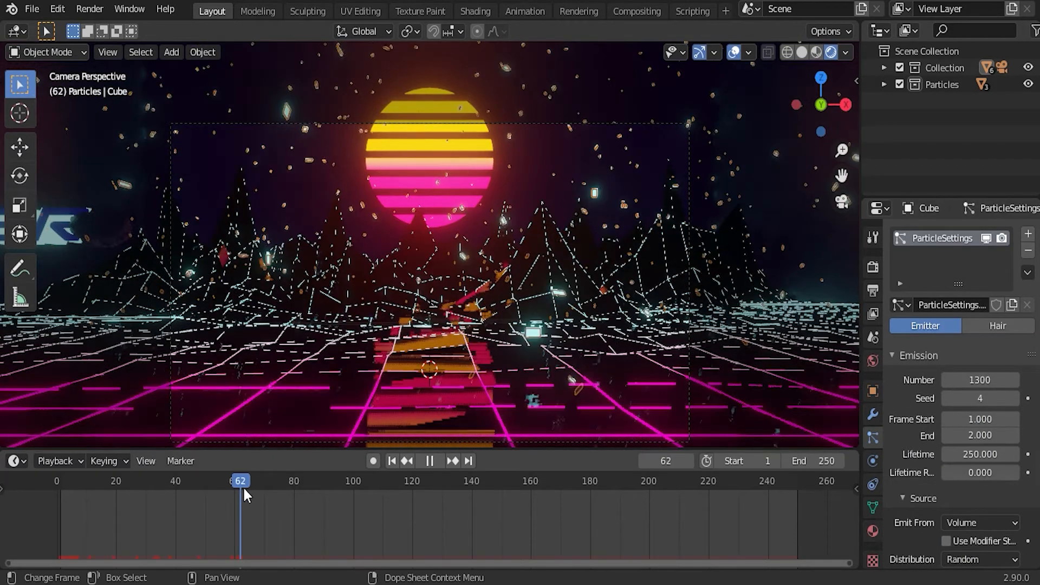
{"action": "left_click_drag", "start_coordinate": [243, 487], "coordinate": [323, 491]}
- Select the burst icosphere beside the CYBER title and edit a value in its particle physics settings
{"action": "left_click", "coordinate": [584, 232]}
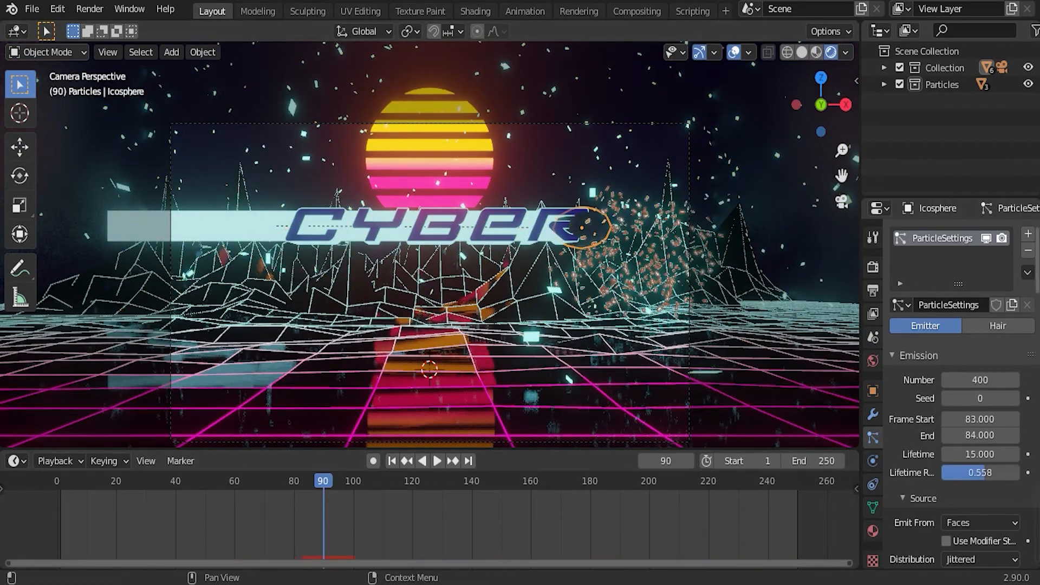
{"action": "scroll", "coordinate": [977, 488], "scroll_direction": "down", "scroll_amount": 12}
{"action": "scroll", "coordinate": [980, 495], "scroll_direction": "down", "scroll_amount": 12}
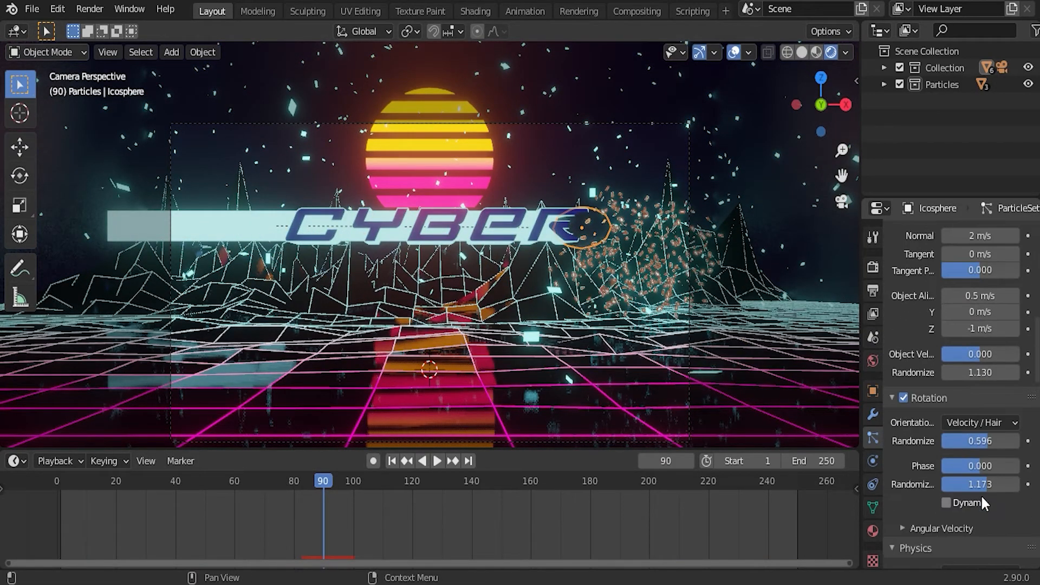
{"action": "scroll", "coordinate": [973, 487], "scroll_direction": "down", "scroll_amount": 4}
{"action": "left_click", "coordinate": [973, 465]}
{"action": "key", "text": "Return"}
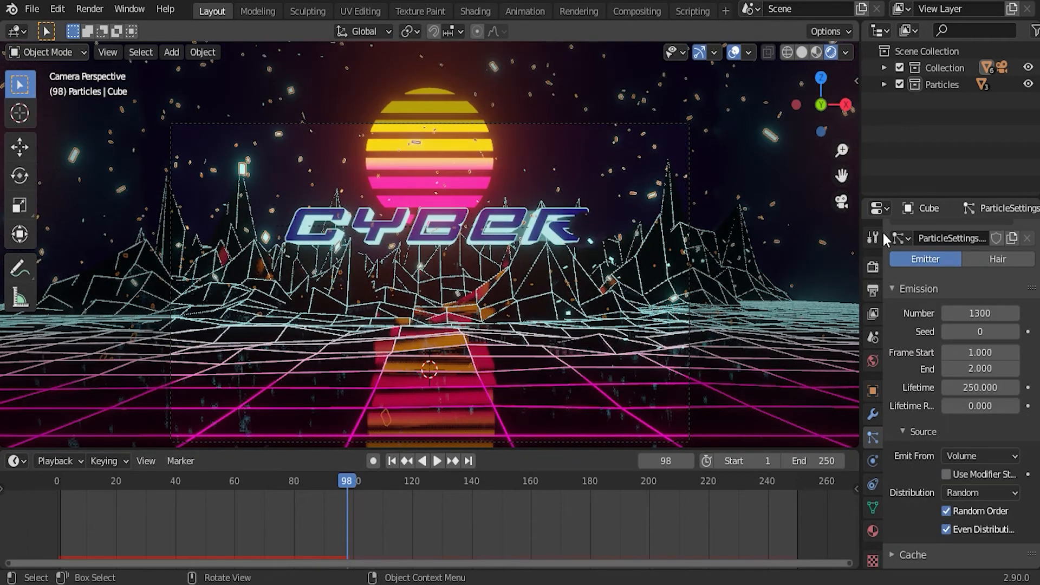
- Turn off Show Emitter for the cube's particle system and play the animation from the start
{"action": "scroll", "coordinate": [976, 423], "scroll_direction": "down", "scroll_amount": 5}
{"action": "scroll", "coordinate": [977, 423], "scroll_direction": "down", "scroll_amount": 15}
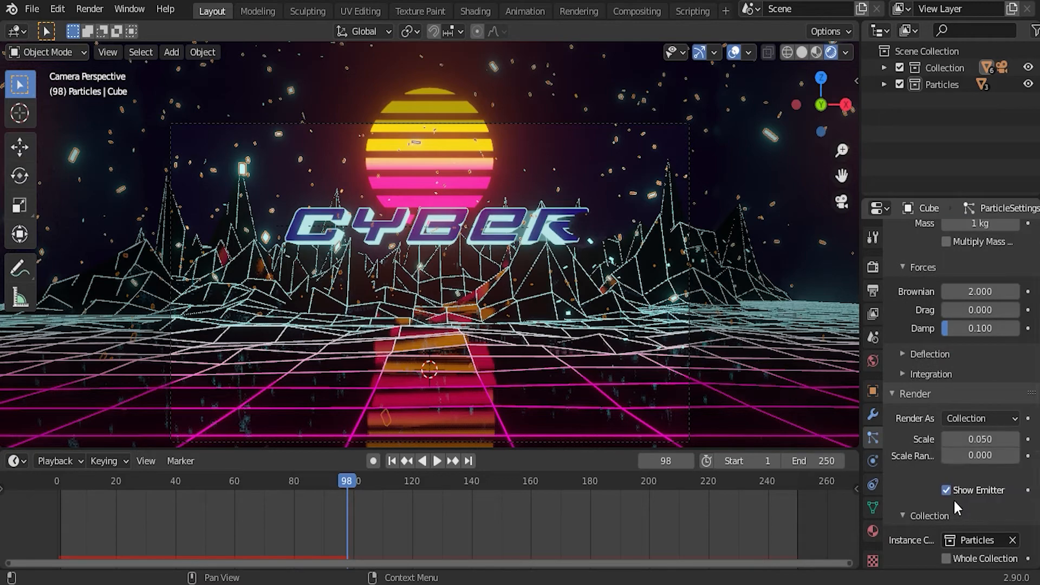
{"action": "left_click", "coordinate": [946, 490]}
{"action": "key", "text": "shift+Left"}
{"action": "key", "text": "space"}
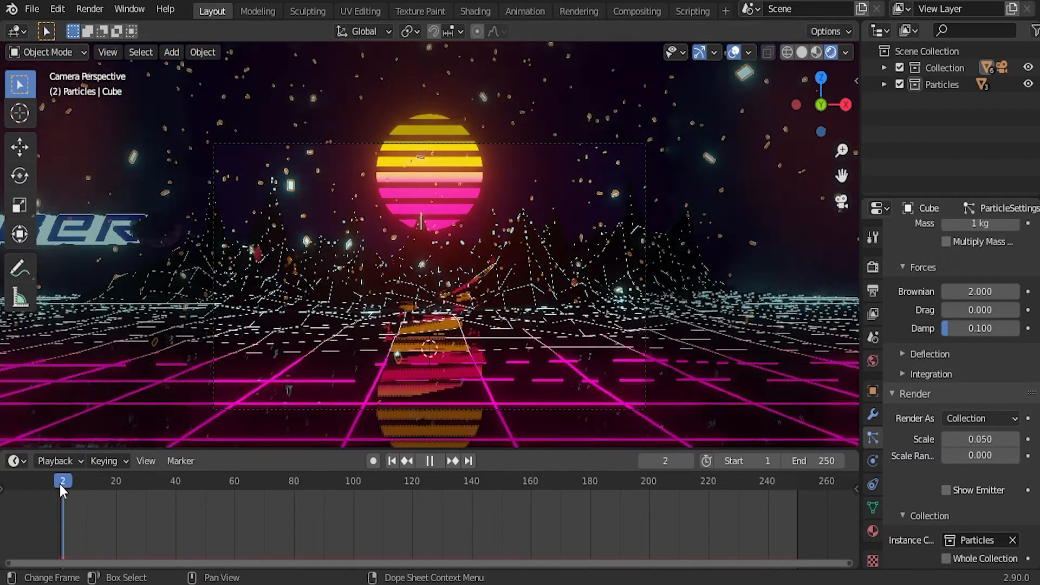
{"action": "key", "text": "space"}
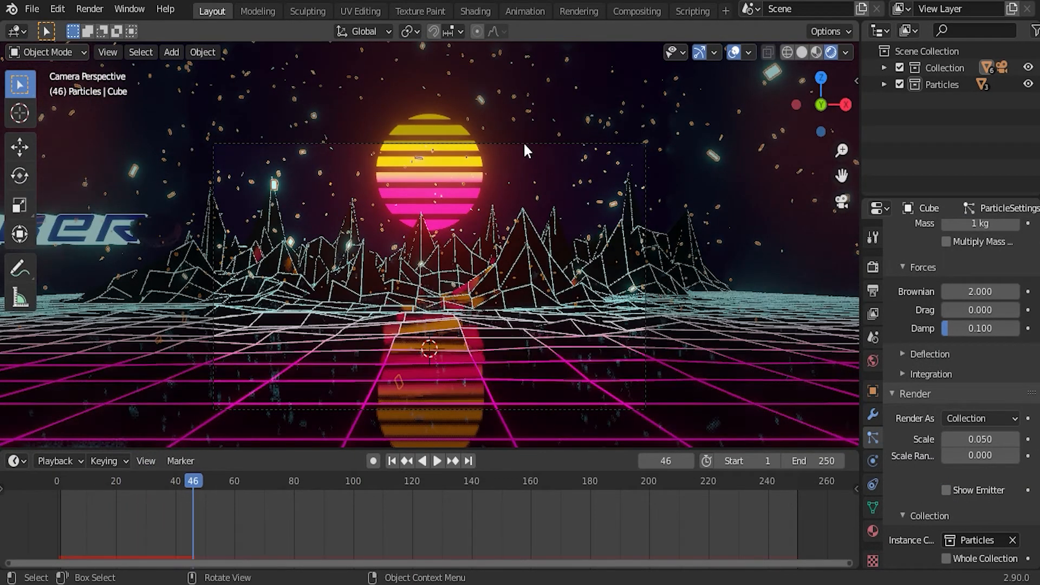
- Select the camera and insert a Location & Rotation keyframe at frame 90
{"action": "left_click", "coordinate": [523, 143]}
{"action": "middle_click_drag", "start_coordinate": [672, 237], "coordinate": [508, 281]}
{"action": "left_click_drag", "start_coordinate": [255, 481], "coordinate": [325, 491]}
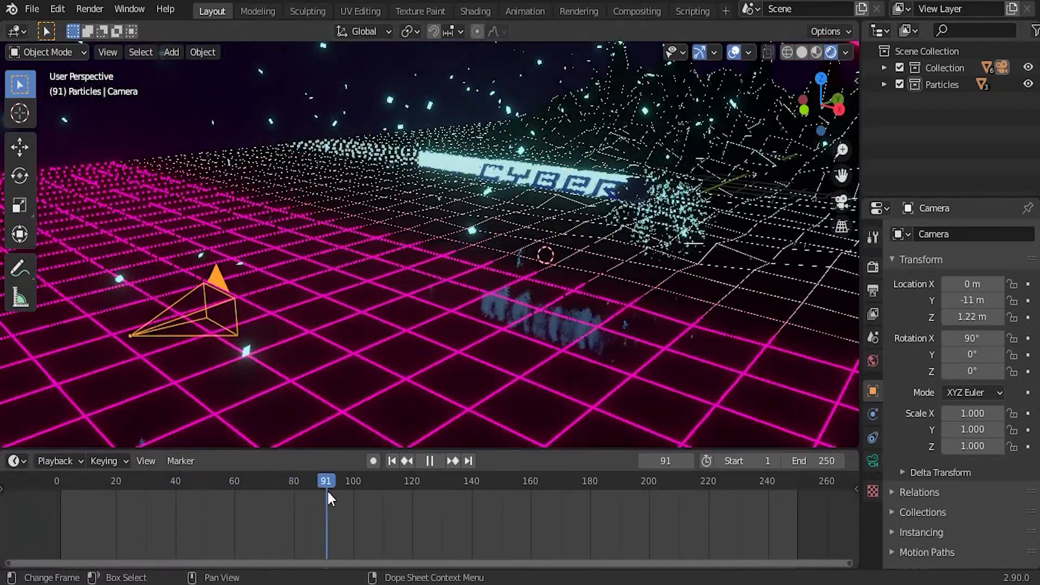
{"action": "key", "text": "i"}
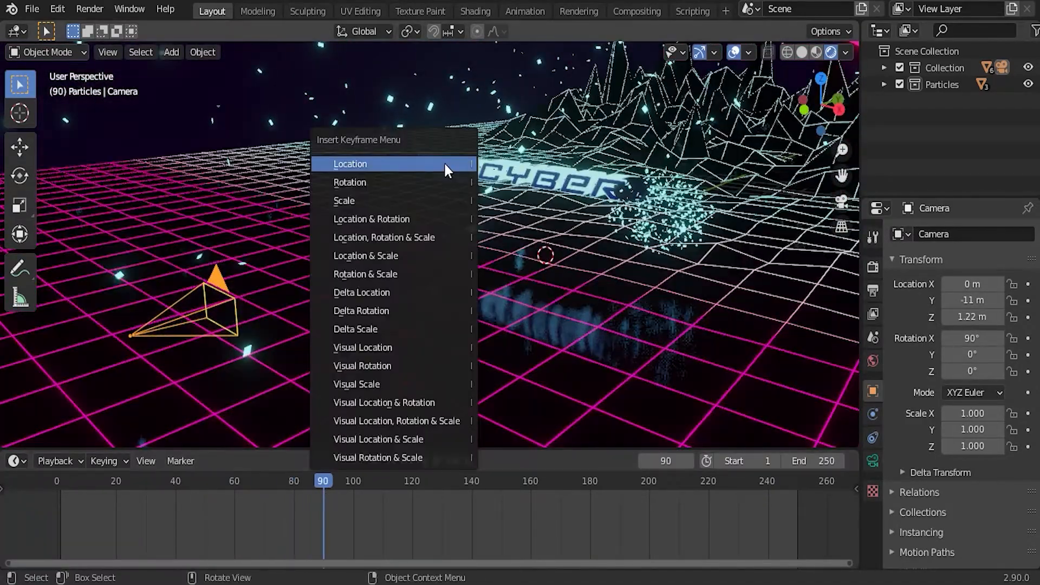
{"action": "left_click", "coordinate": [419, 219]}
- At frame 0, set the camera's Y location to -16 m, Z to 1.49 m and X rotation to 0°, and keyframe Location & Rotation
{"action": "key", "text": "space"}
{"action": "left_click_drag", "start_coordinate": [336, 482], "coordinate": [57, 482]}
{"action": "key", "text": "space"}
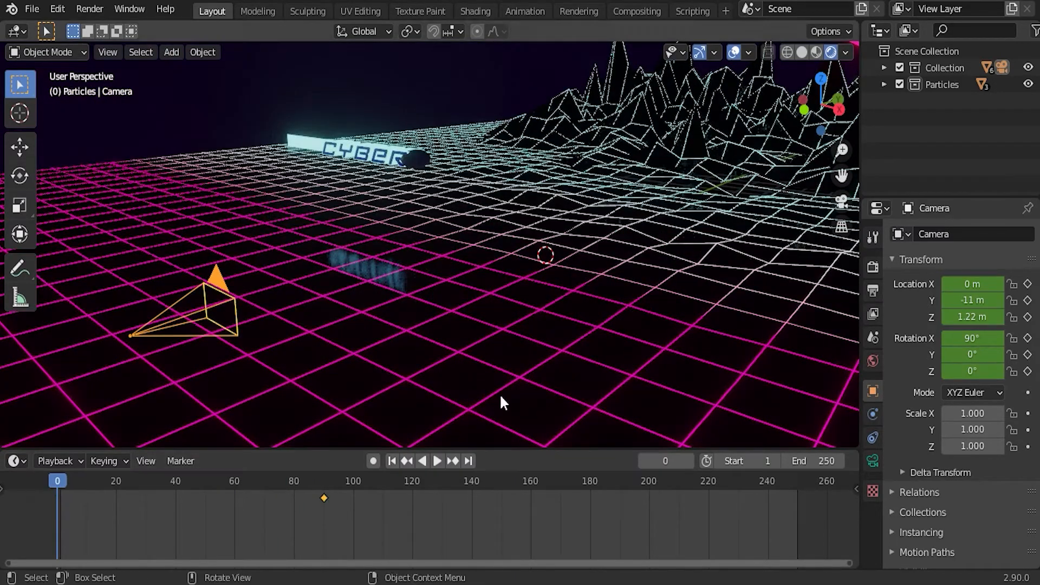
{"action": "left_click", "coordinate": [969, 302]}
{"action": "type", "text": "-16"}
{"action": "key", "text": "Return"}
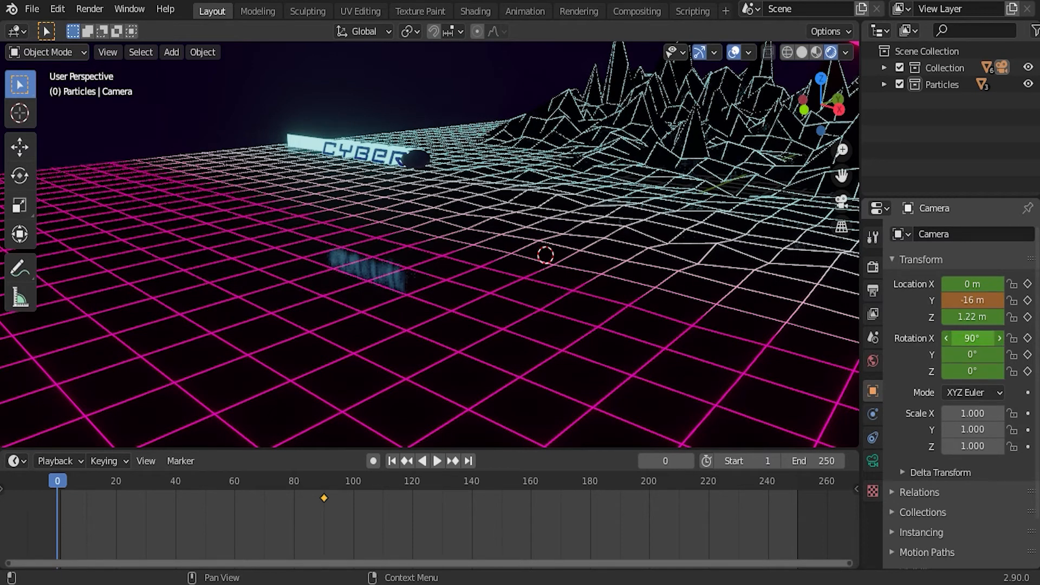
{"action": "key", "text": "Return"}
{"action": "scroll", "coordinate": [259, 308], "scroll_direction": "down", "scroll_amount": 3}
{"action": "middle_click_drag", "start_coordinate": [259, 309], "coordinate": [335, 266], "text": "shift"}
{"action": "left_click_drag", "start_coordinate": [973, 317], "coordinate": [987, 317]}
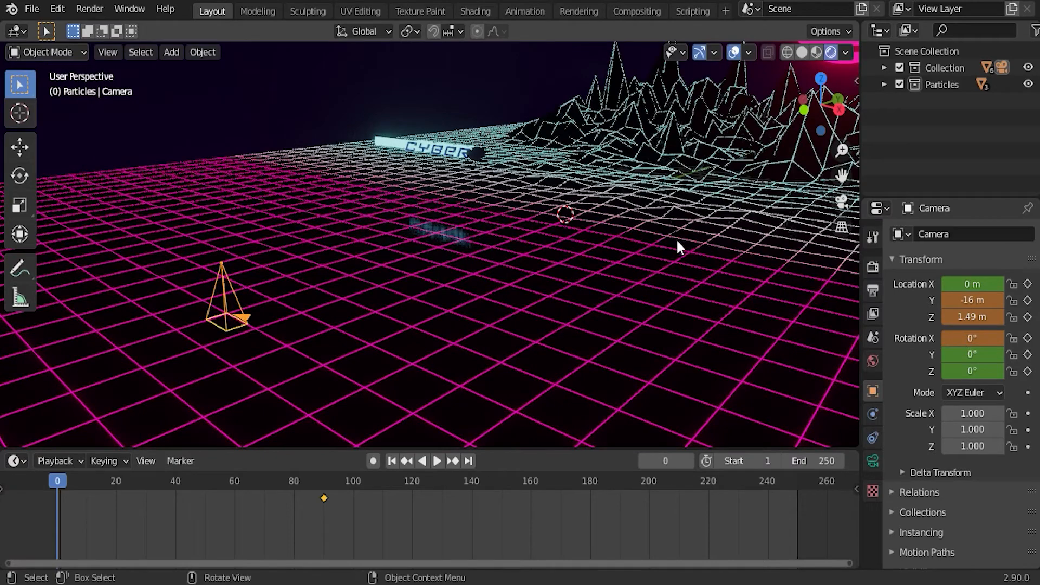
{"action": "key", "text": "i"}
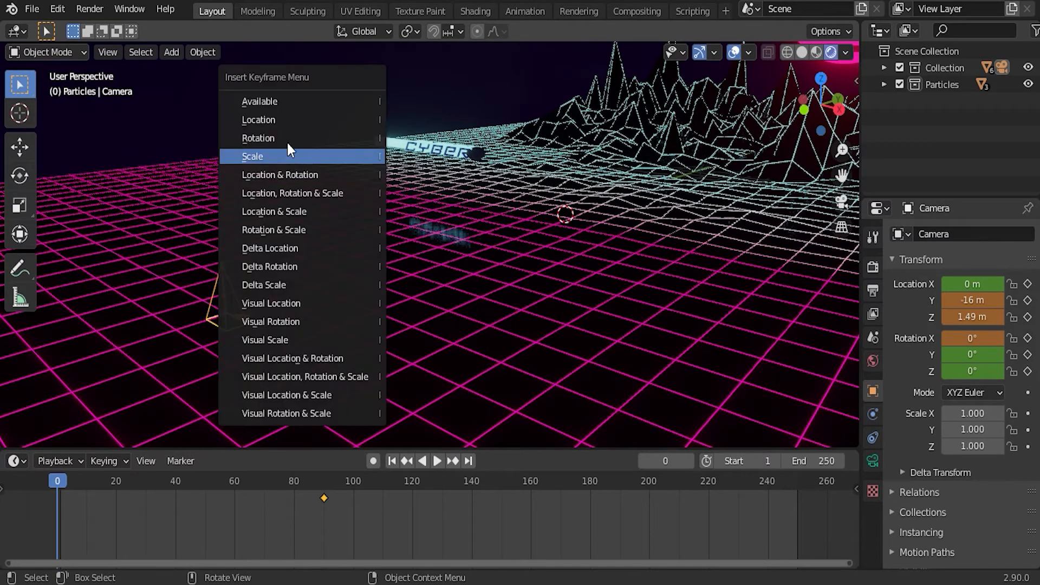
{"action": "left_click", "coordinate": [282, 171]}
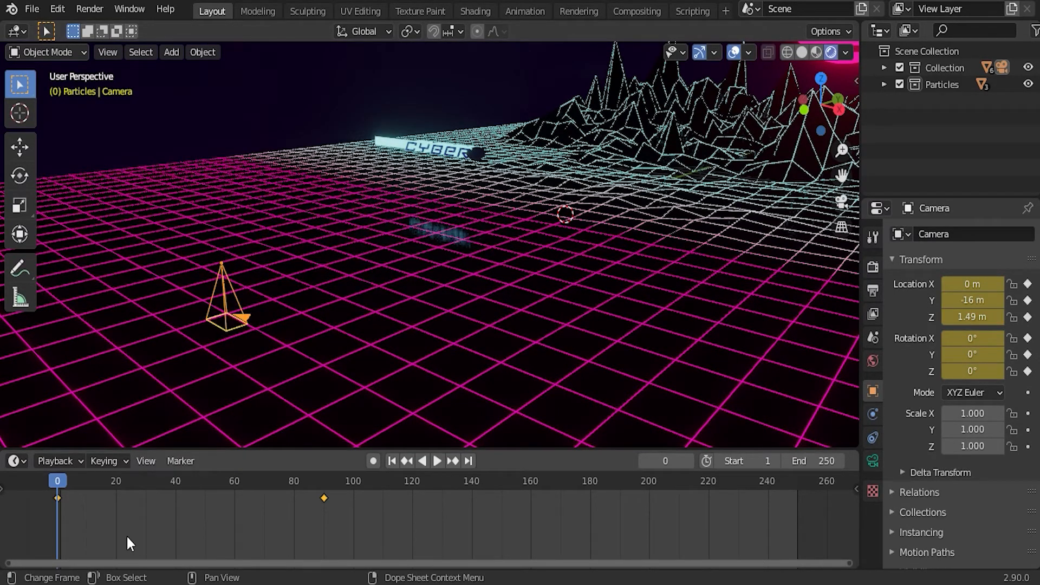
- Play the camera move in the perspective view, and replay it from frame 0 through the camera
{"action": "key", "text": "space"}
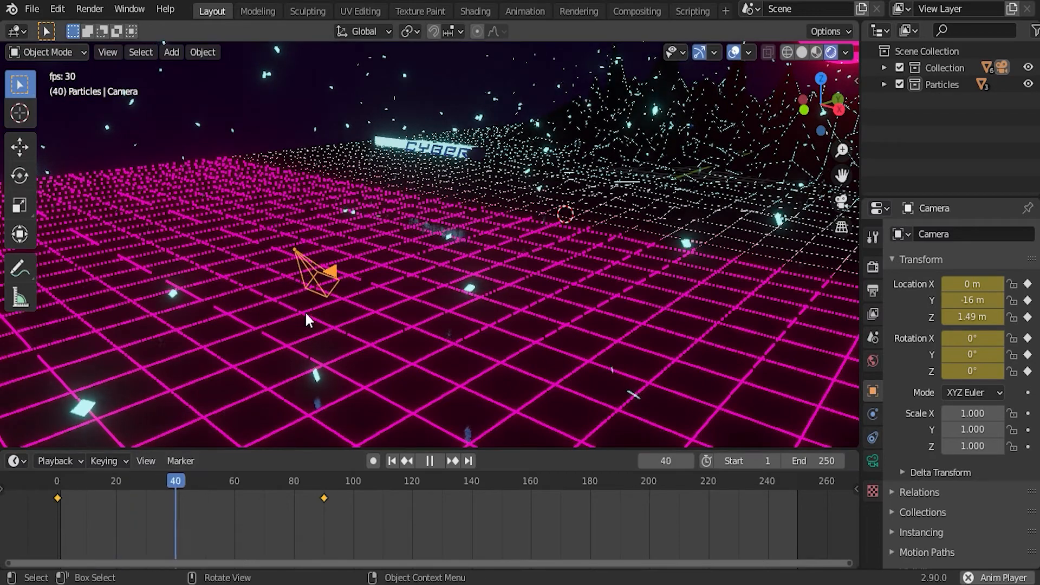
{"action": "key", "text": "space"}
{"action": "key", "text": "KP_0"}
{"action": "left_click_drag", "start_coordinate": [218, 524], "coordinate": [57, 484]}
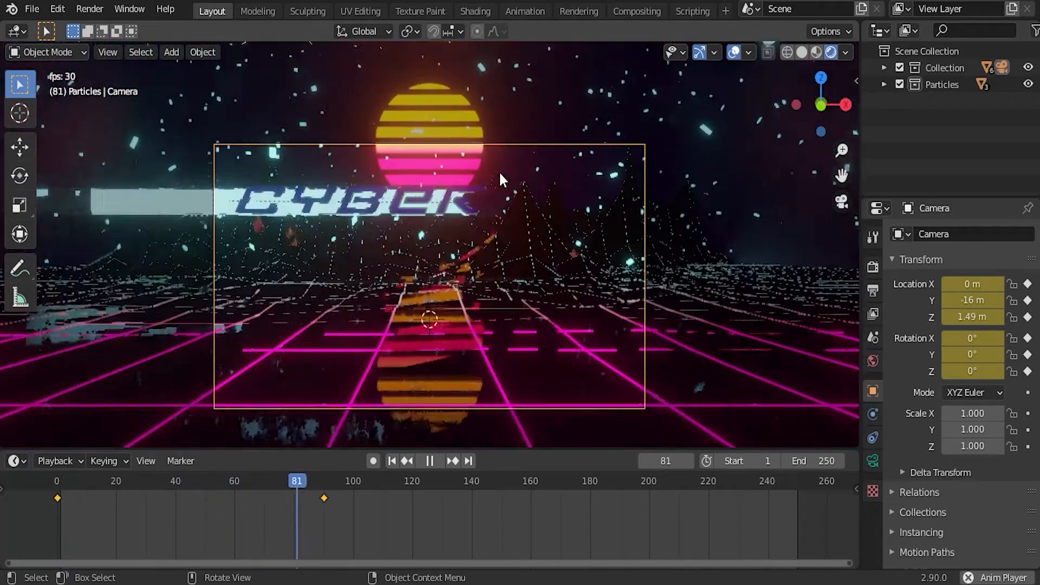
{"action": "key", "text": "space"}
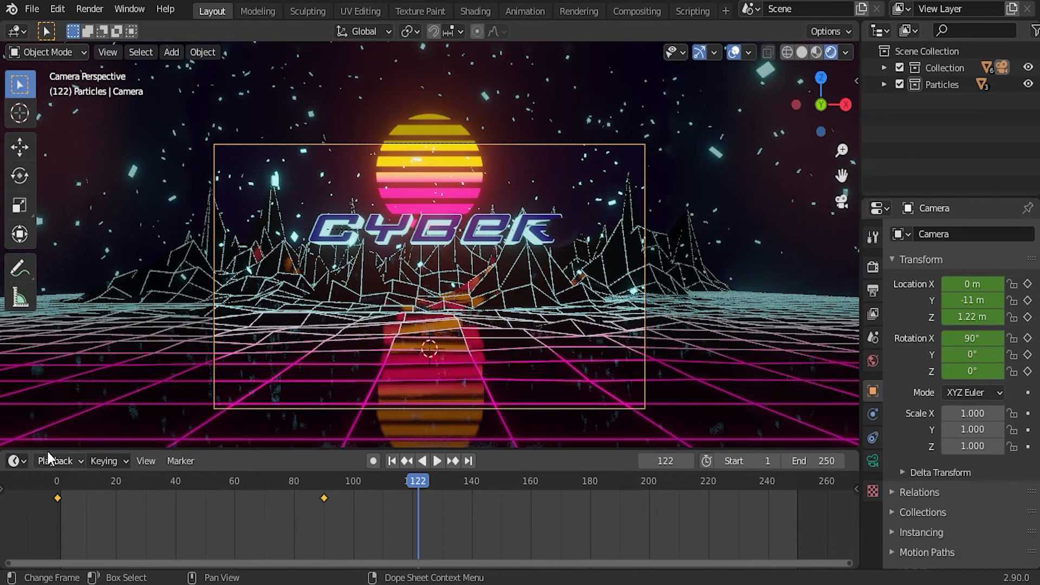
- Replace the timeline with an enlarged Graph Editor and select the camera's Y Euler Rotation channel
{"action": "left_click", "coordinate": [16, 461]}
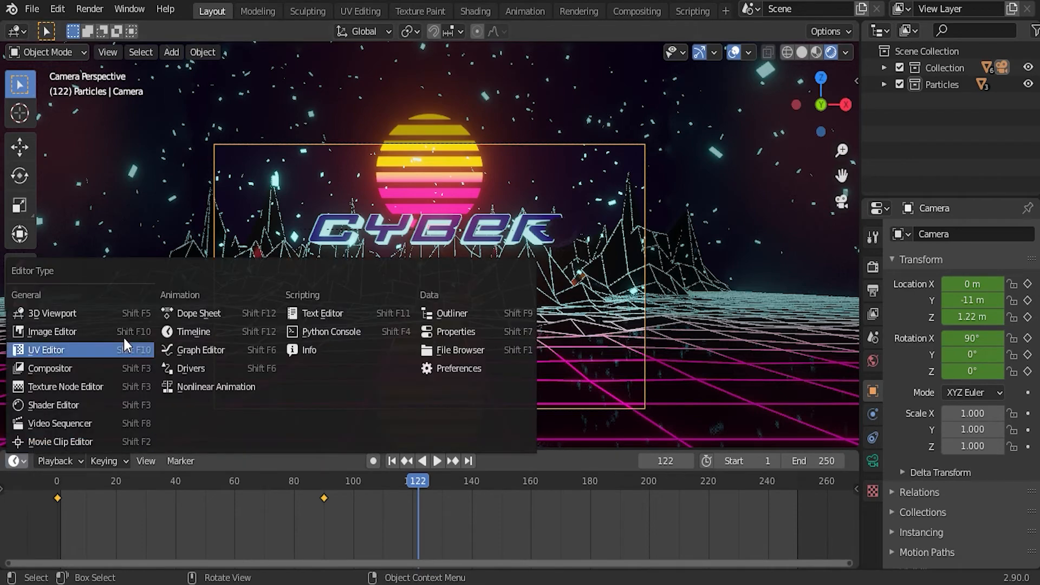
{"action": "left_click", "coordinate": [226, 350]}
{"action": "left_click_drag", "start_coordinate": [336, 451], "coordinate": [354, 357]}
{"action": "left_click", "coordinate": [15, 435]}
{"action": "left_click", "coordinate": [75, 512]}
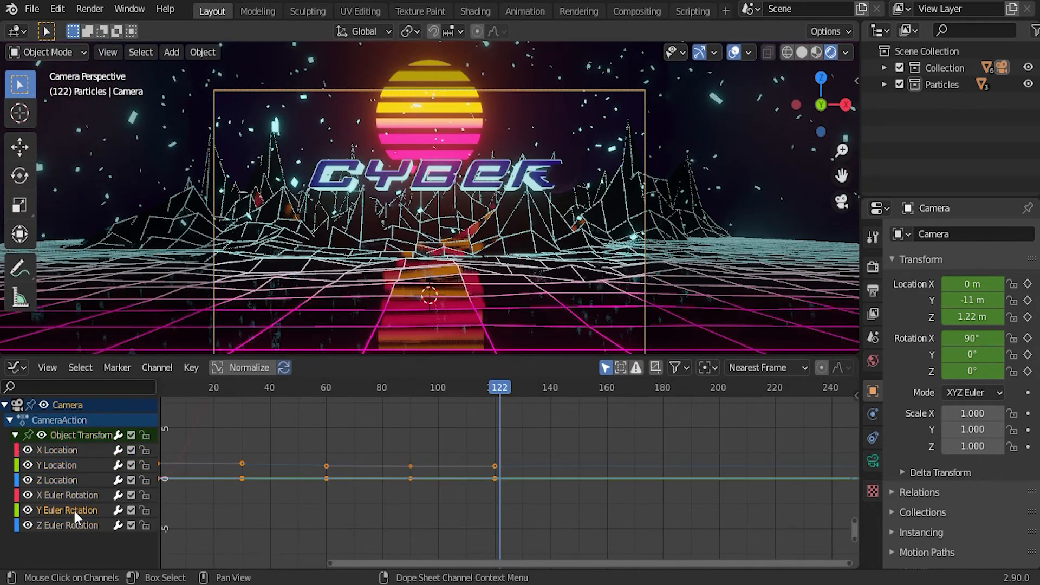
- Add a Noise modifier to the camera's Y Euler Rotation curve with scale 120 and strength 0.02
{"action": "left_click", "coordinate": [855, 397]}
{"action": "left_click", "coordinate": [851, 449]}
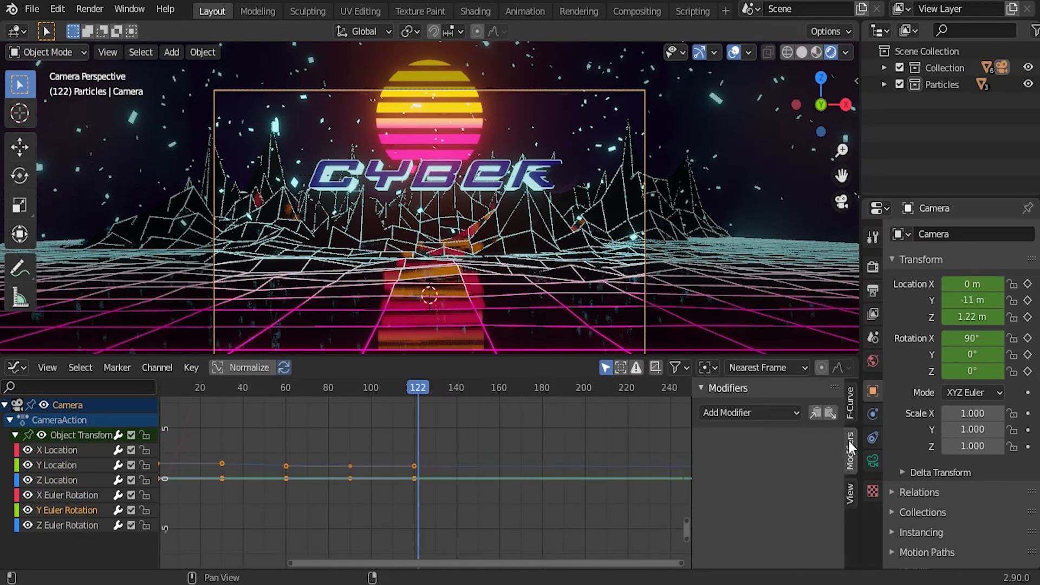
{"action": "left_click", "coordinate": [780, 412]}
{"action": "left_click", "coordinate": [745, 504]}
{"action": "left_click", "coordinate": [740, 486]}
{"action": "type", "text": "1.0"}
{"action": "type", "text": "120"}
{"action": "key", "text": "Return"}
{"action": "left_click", "coordinate": [746, 504]}
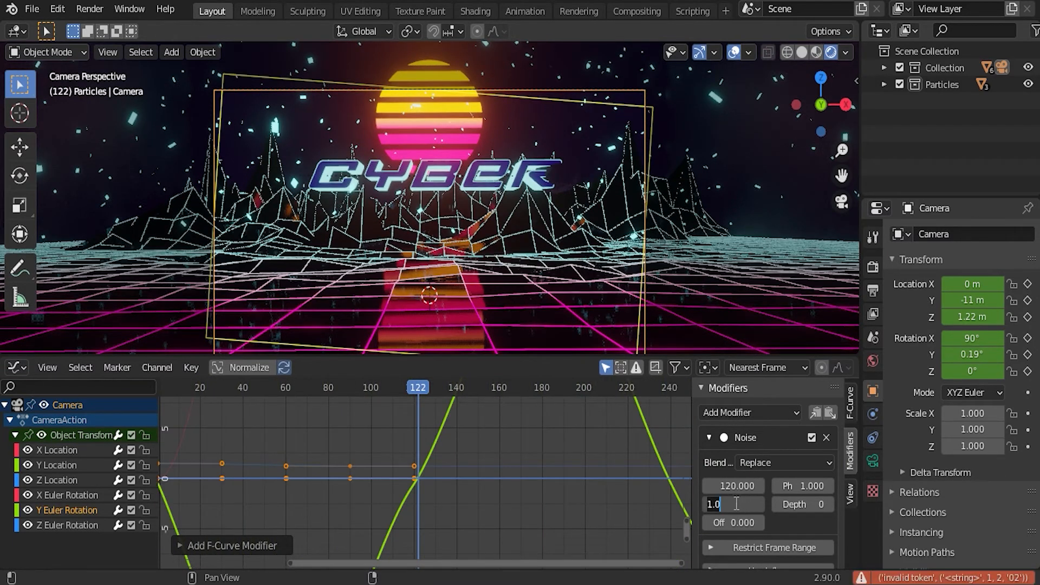
{"action": "type", "text": ".02"}
{"action": "key", "text": "Return"}
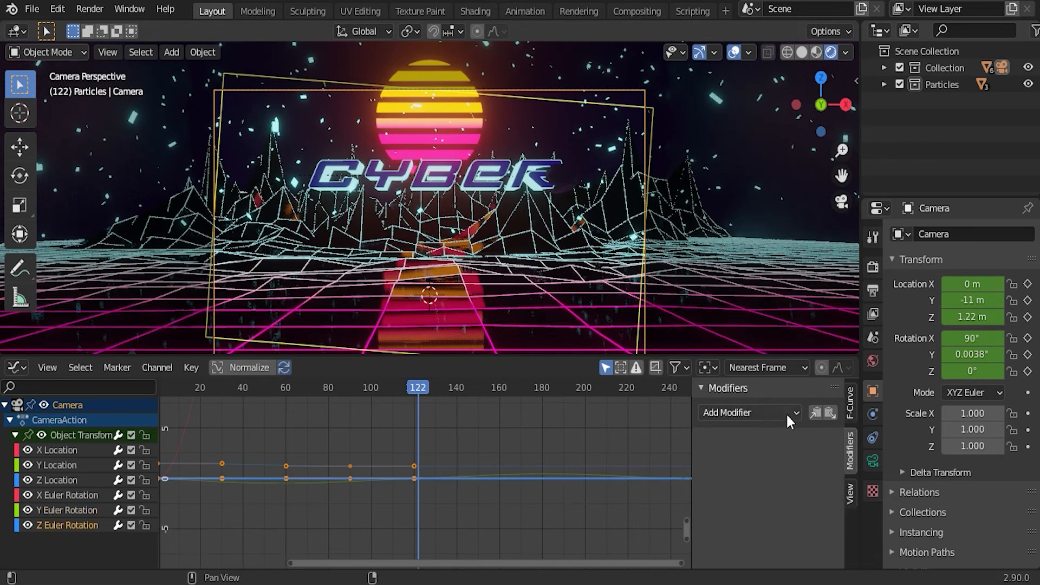
- Add a Noise modifier with scale 120 and strength 0.02 to the camera's Z Euler Rotation curve and play the animation
{"action": "left_click", "coordinate": [785, 413]}
{"action": "left_click", "coordinate": [731, 505]}
{"action": "left_click", "coordinate": [745, 486]}
{"action": "type", "text": "120"}
{"action": "key", "text": "Return"}
{"action": "left_click", "coordinate": [744, 504]}
{"action": "type", "text": ".02"}
{"action": "key", "text": "Return"}
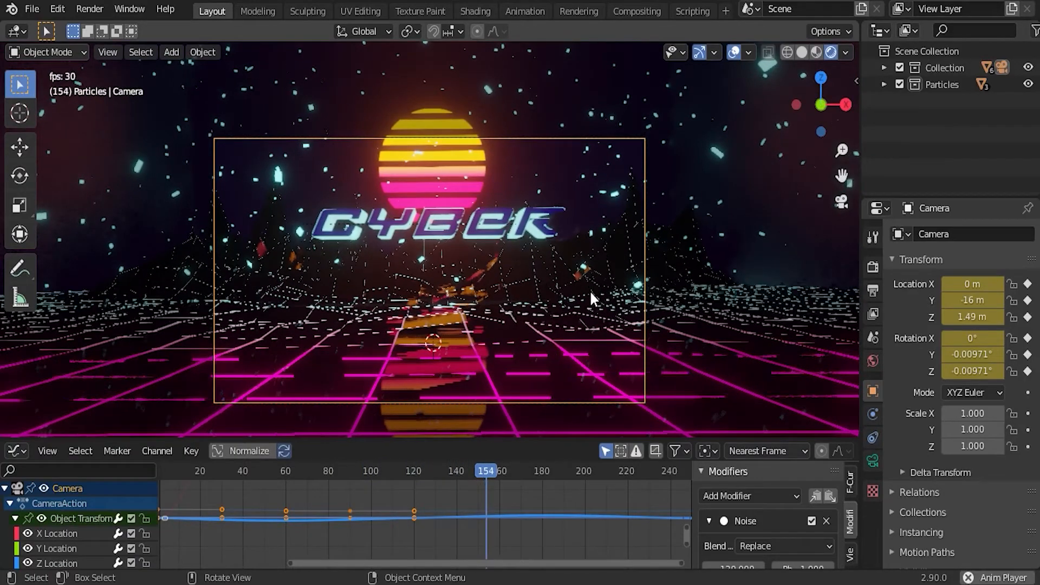
{"action": "key", "text": "space"}
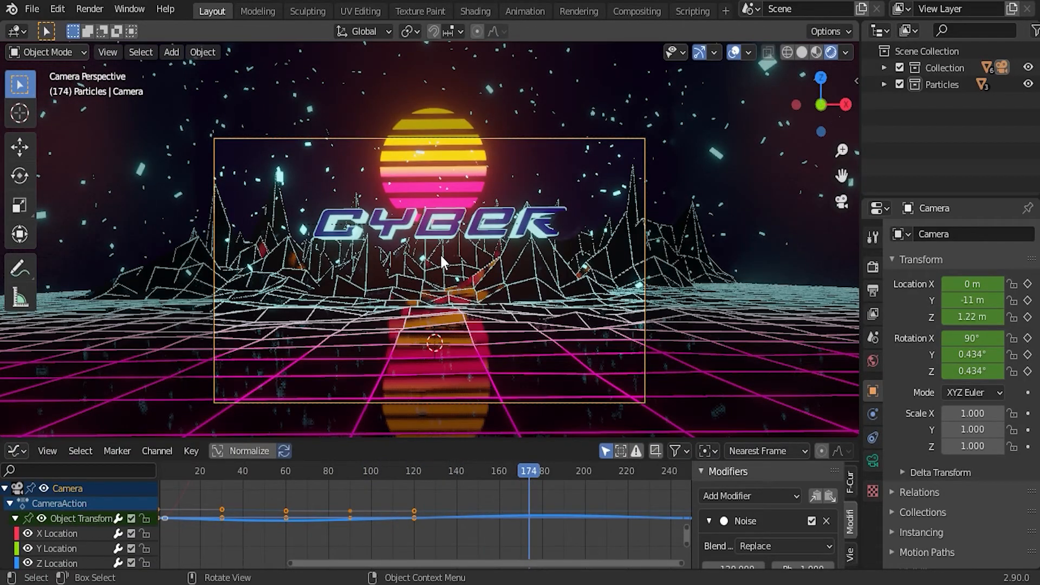
- Render frame 174 and arrange the render window beside the main window with the whole image in view
{"action": "key", "text": "F12"}
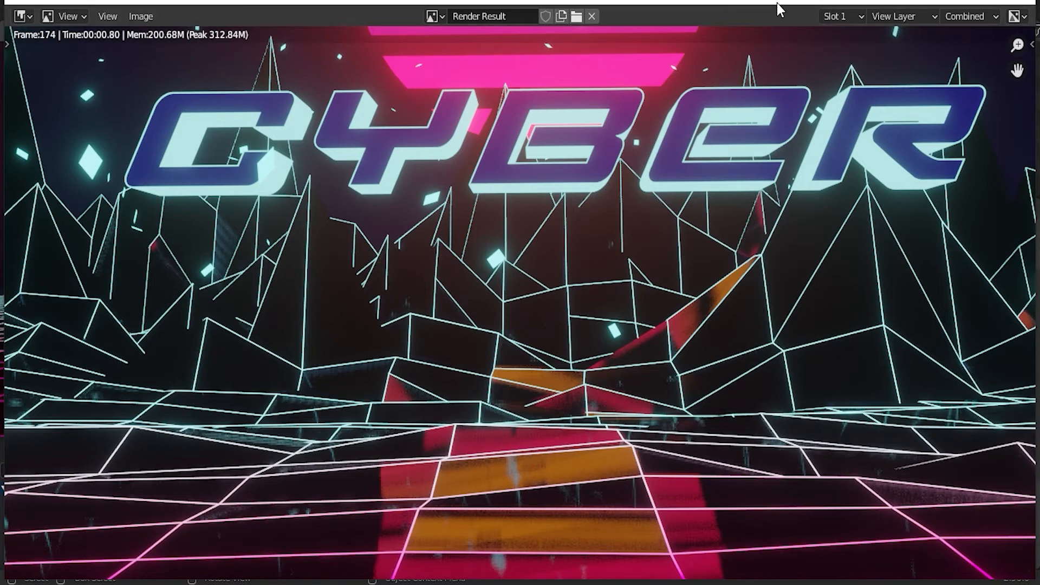
{"action": "left_click_drag", "start_coordinate": [779, 2], "coordinate": [710, 107]}
{"action": "left_click_drag", "start_coordinate": [696, 0], "coordinate": [1039, 152]}
{"action": "left_click", "coordinate": [337, 241]}
{"action": "key", "text": "Home"}
{"action": "scroll", "coordinate": [628, 12], "scroll_direction": "down", "scroll_amount": 5}
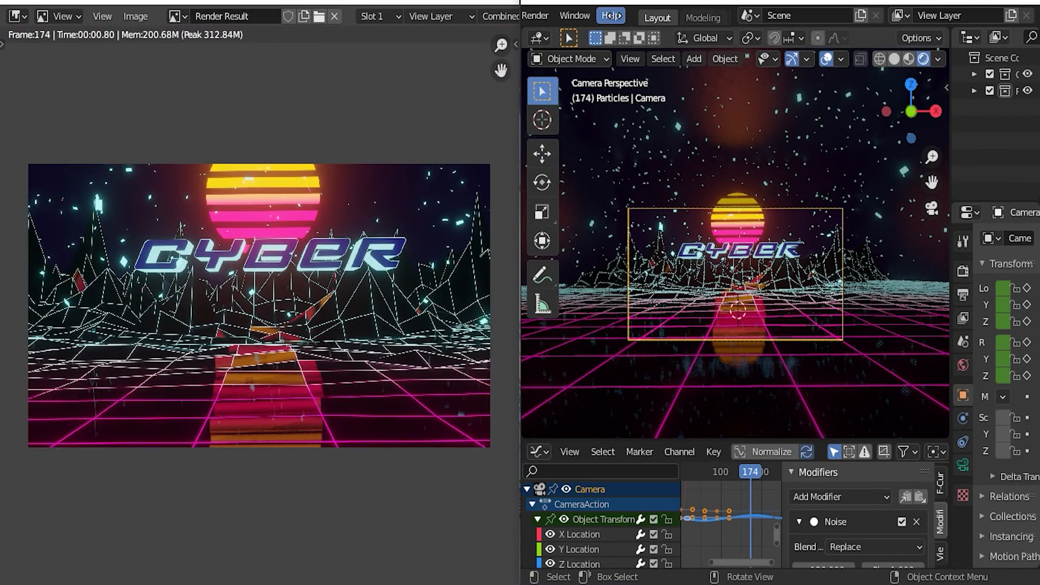
{"action": "scroll", "coordinate": [659, 14], "scroll_direction": "down", "scroll_amount": 4}
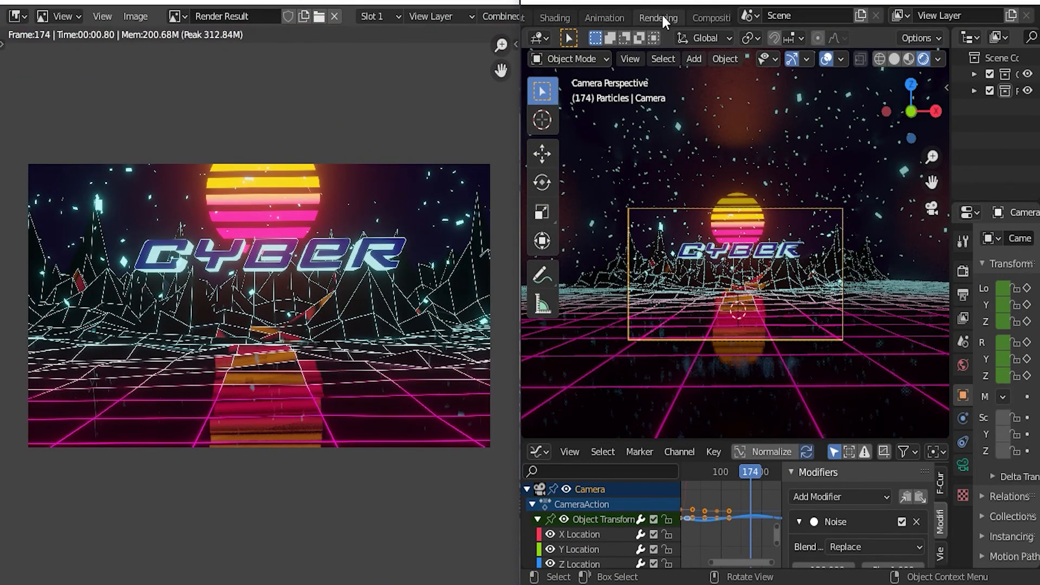
- Enable compositing nodes and insert a Glare node between Render Layers and Composite
{"action": "left_click", "coordinate": [655, 16]}
{"action": "left_click", "coordinate": [694, 37]}
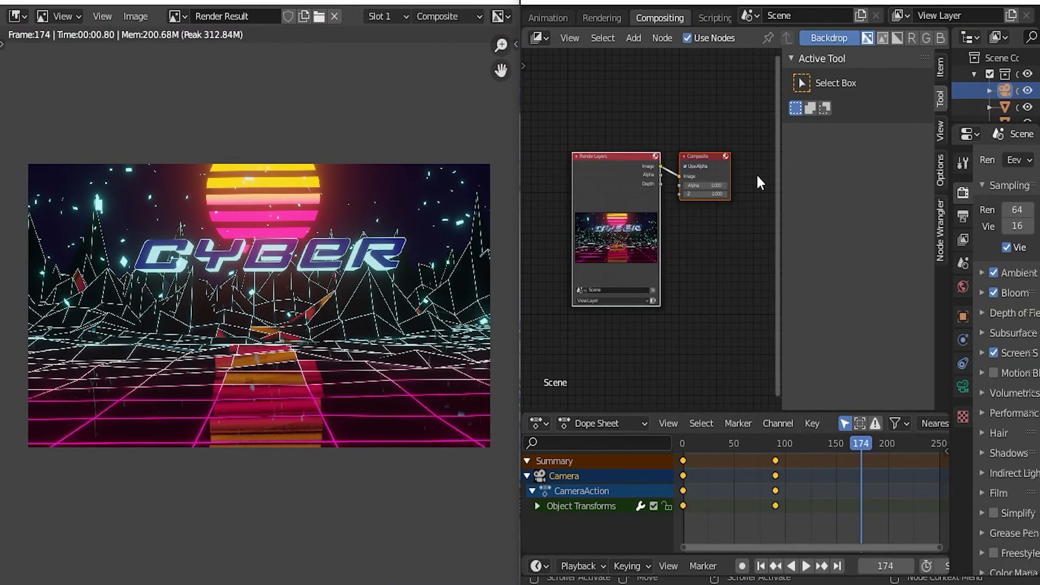
{"action": "key", "text": "Home"}
{"action": "key", "text": "shift+a"}
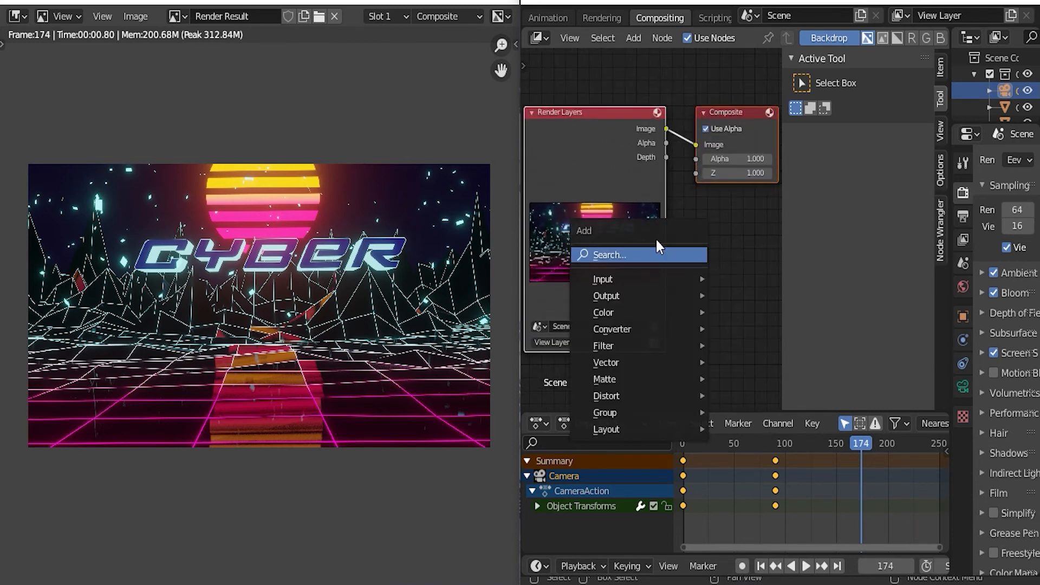
{"action": "left_click", "coordinate": [660, 251]}
{"action": "type", "text": "glare"}
{"action": "key", "text": "Return"}
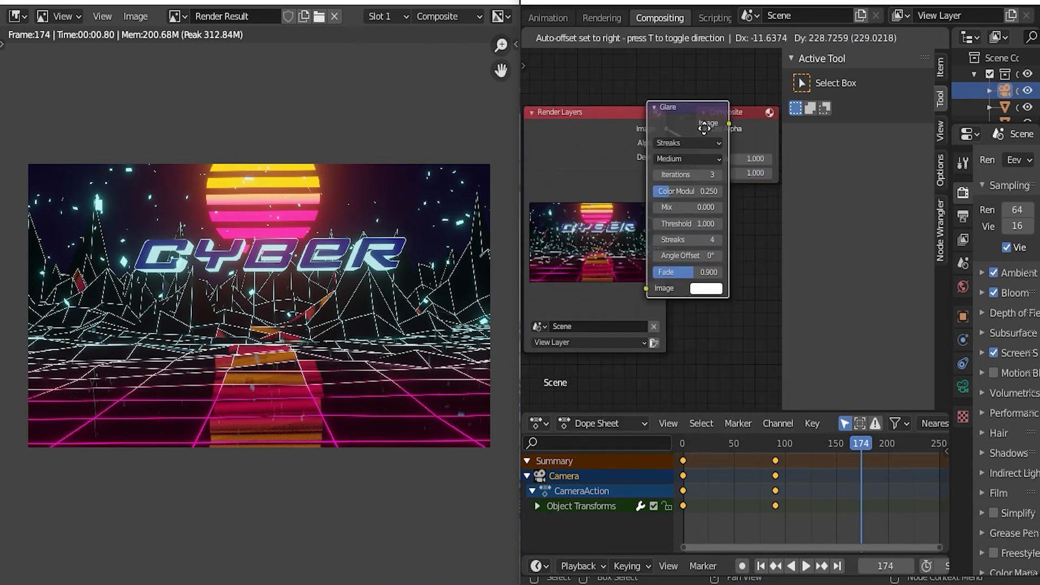
{"action": "left_click", "coordinate": [769, 129]}
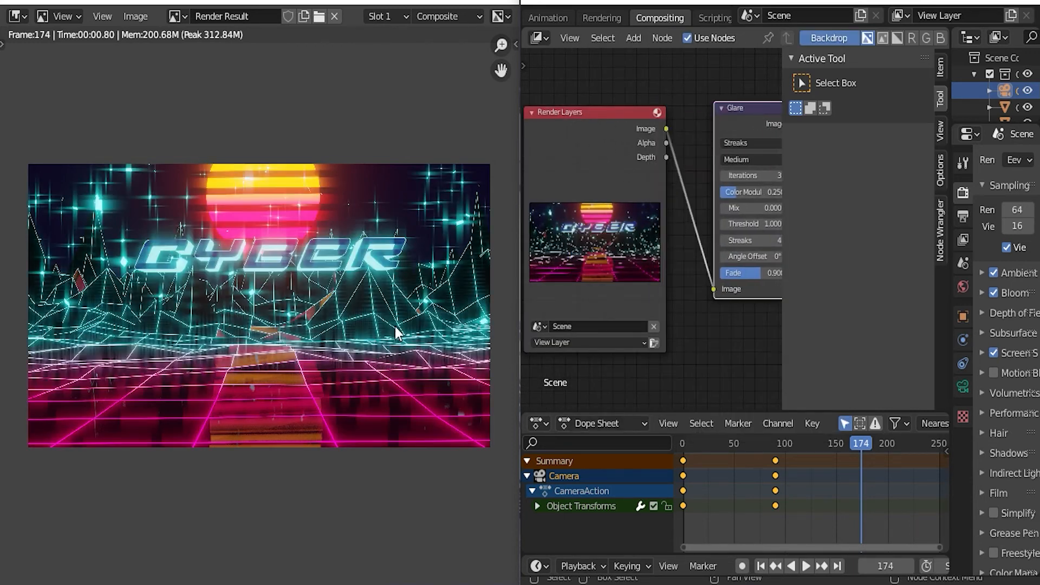
- Set the Glare node's type to Fog Glow and its size to 9, and choose its quality
{"action": "key", "text": "KP_Decimal"}
{"action": "left_click", "coordinate": [662, 189]}
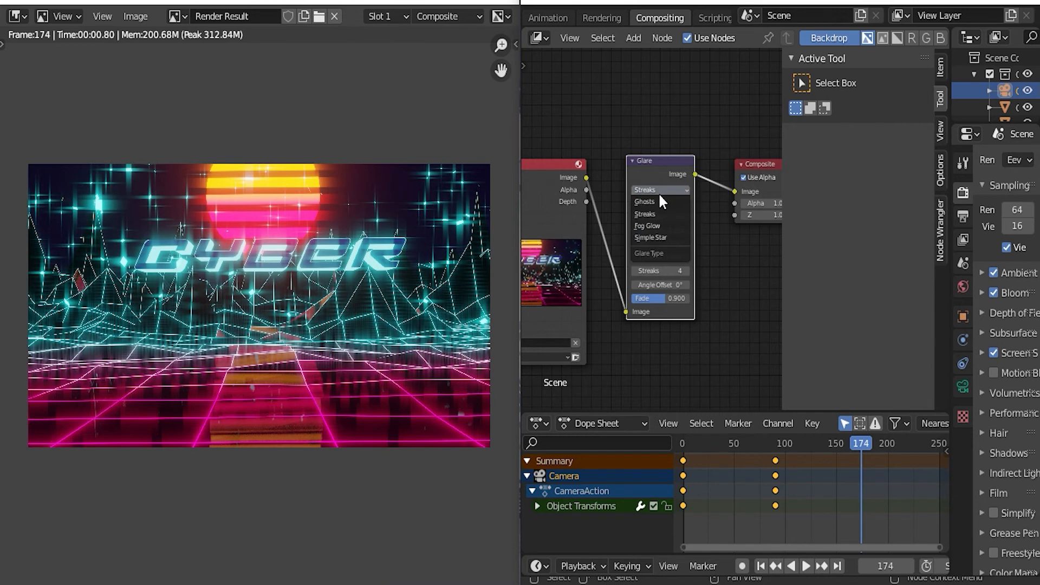
{"action": "left_click", "coordinate": [660, 226]}
{"action": "left_click_drag", "start_coordinate": [664, 241], "coordinate": [672, 241]}
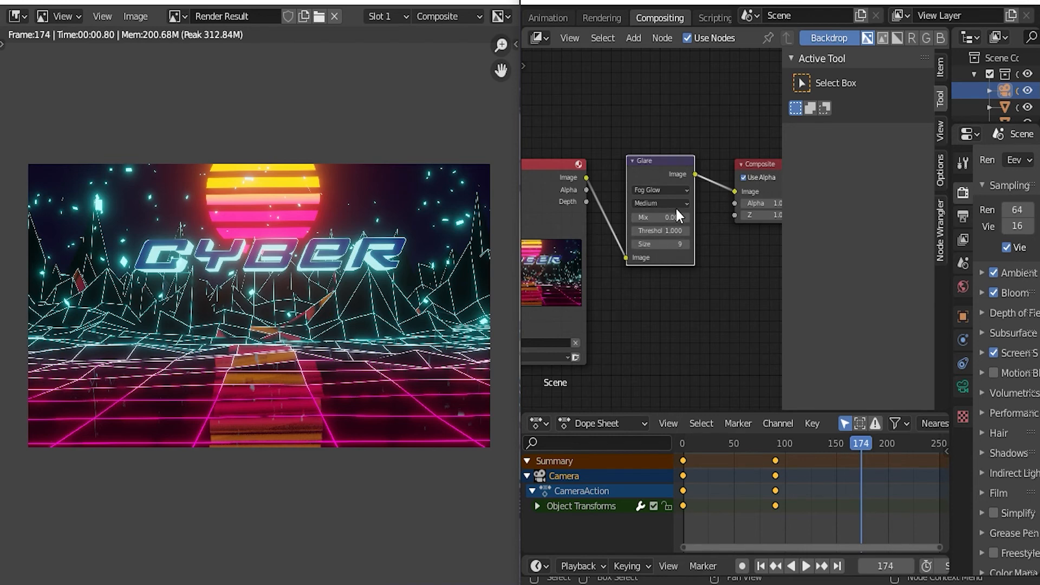
{"action": "left_click", "coordinate": [675, 205]}
{"action": "left_click", "coordinate": [669, 236]}
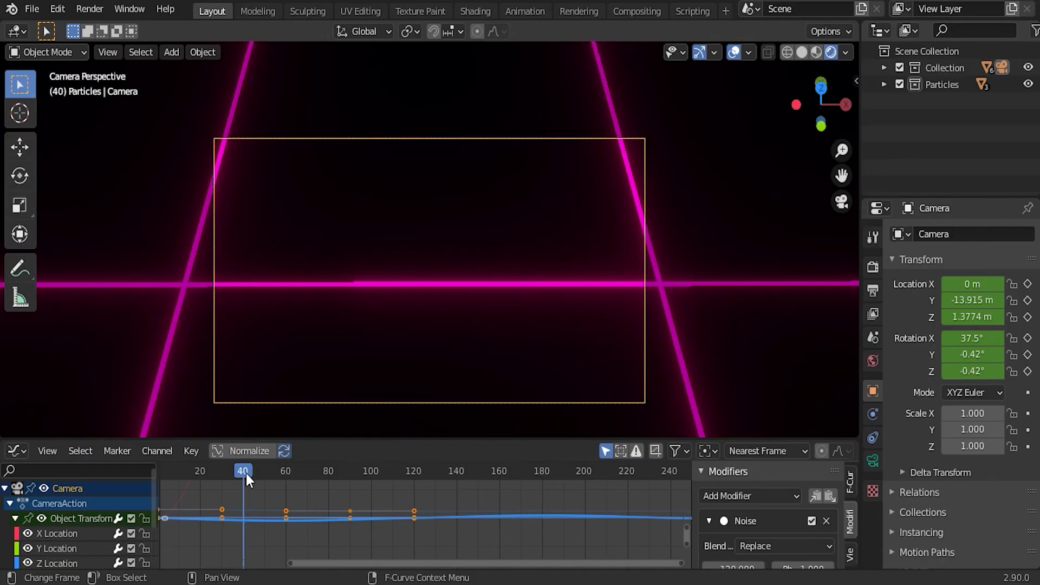
- Play the finished camera animation from the start up to the title's particle burst
{"action": "left_click_drag", "start_coordinate": [251, 469], "coordinate": [180, 471]}
{"action": "key", "text": "space"}
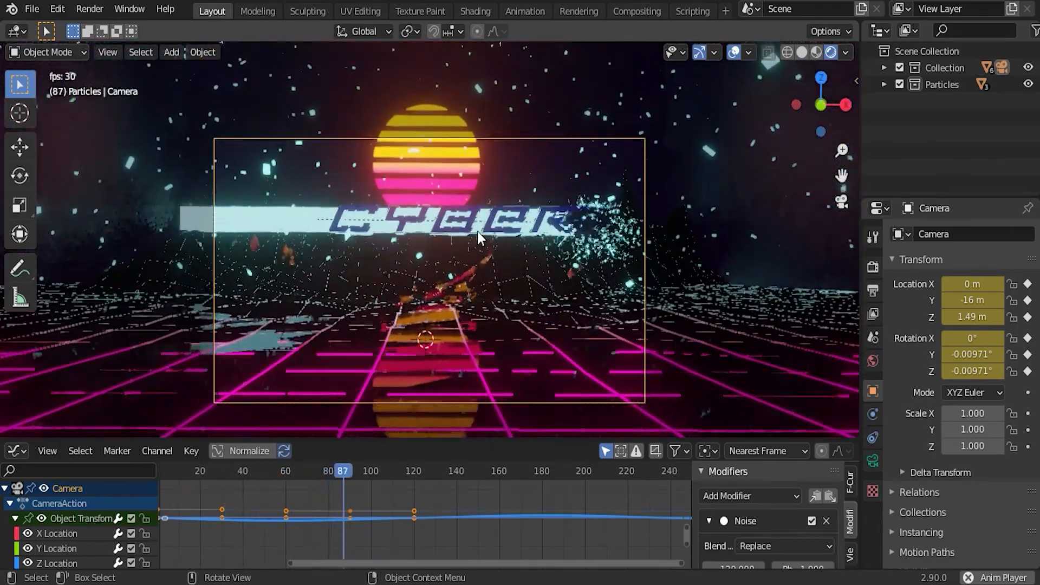
{"action": "key", "text": "space"}
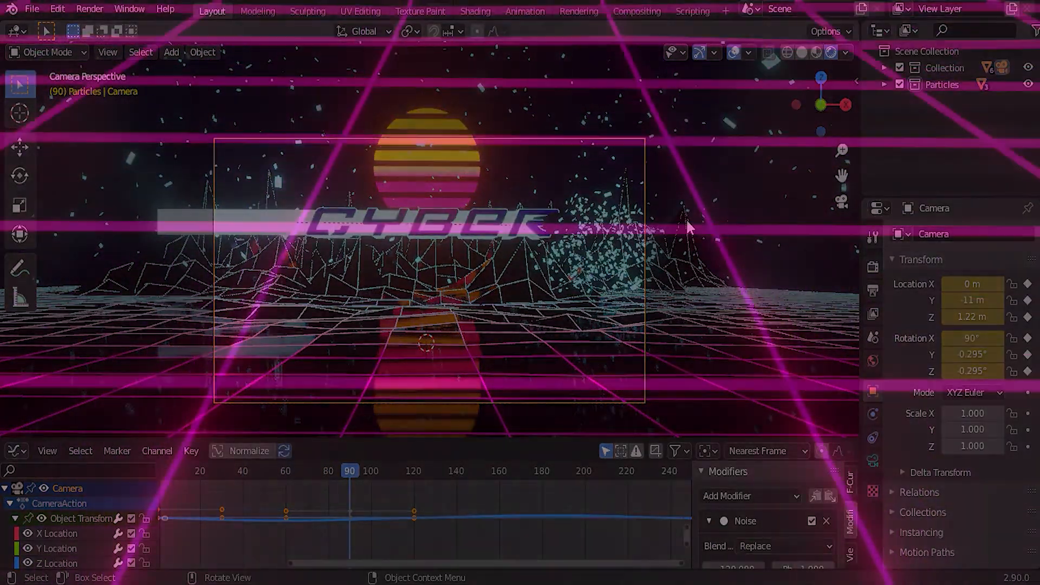